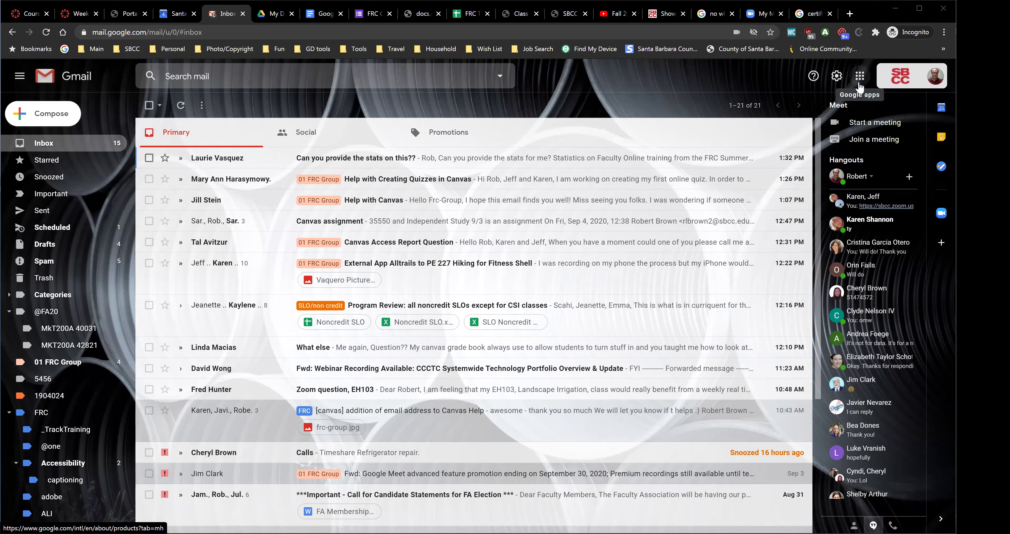
# Open Google Drive from the Google apps and close the older duplicate My Drive tab
pyautogui.click(860, 87)
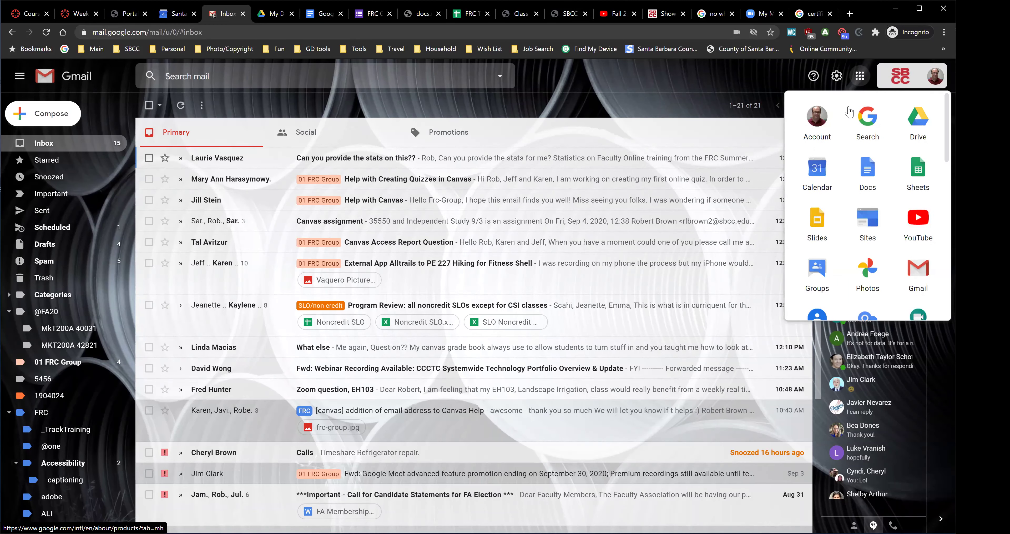
pyautogui.moveTo(862, 234); pyautogui.dragTo(910, 165)
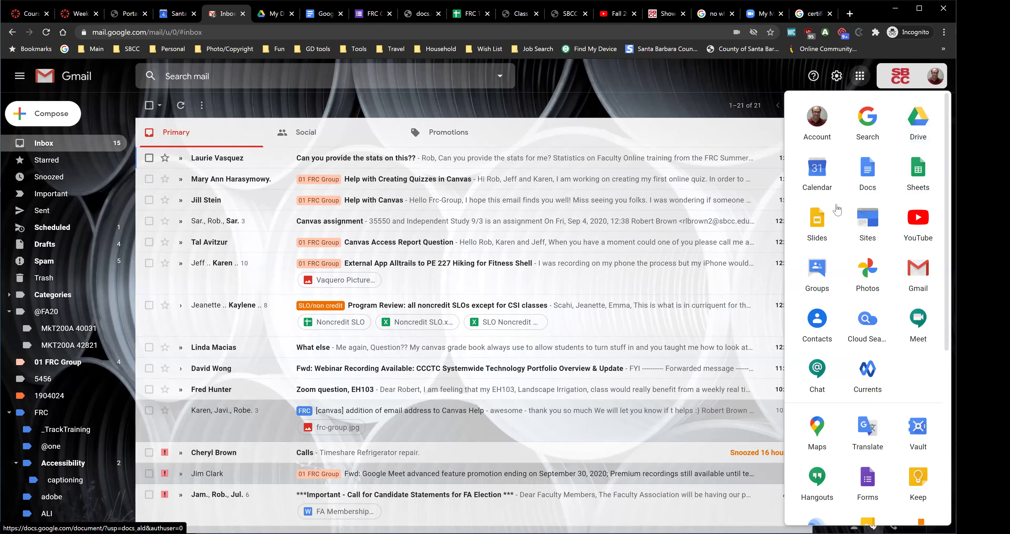
pyautogui.click(913, 126)
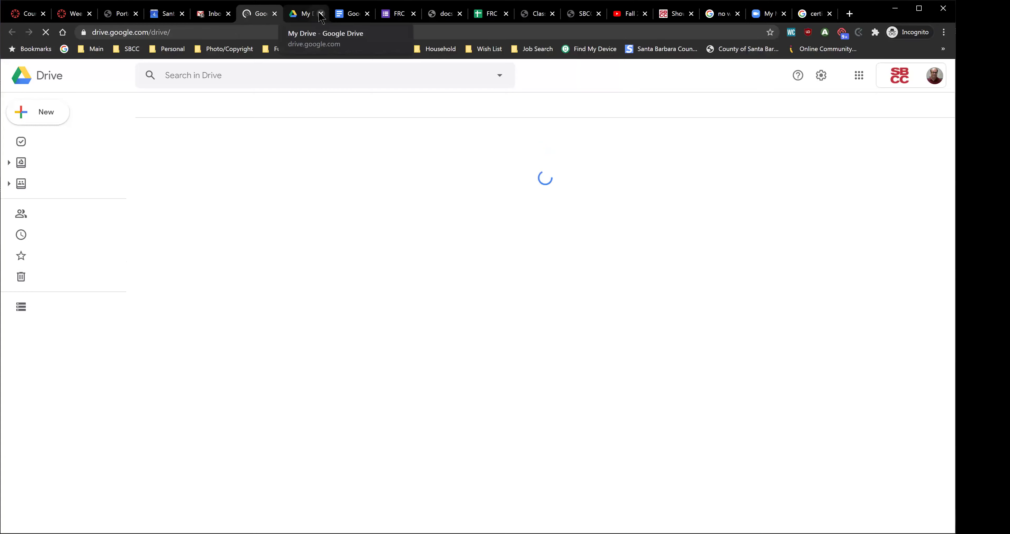
pyautogui.click(321, 13)
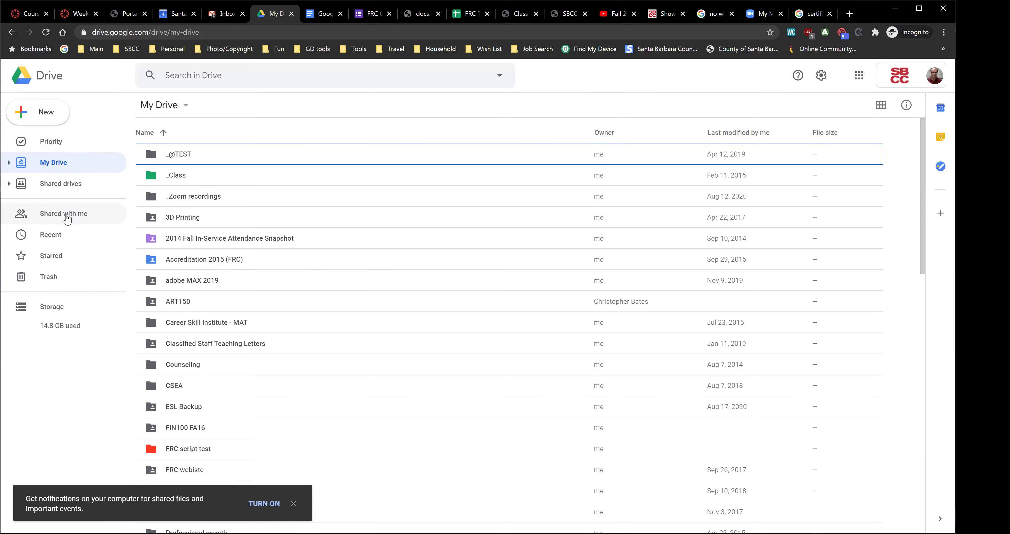
# Browse the My Drive folders and files, preview them as thumbnails in grid view, and return to list view
pyautogui.scroll(-20, 346, 260)
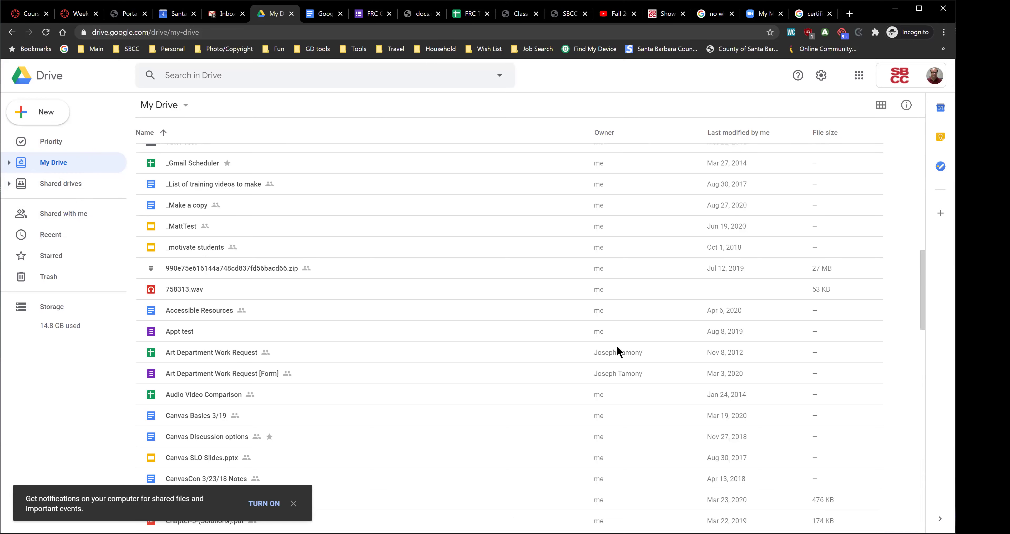
pyautogui.doubleClick(619, 358)
pyautogui.scroll(20, 638, 313)
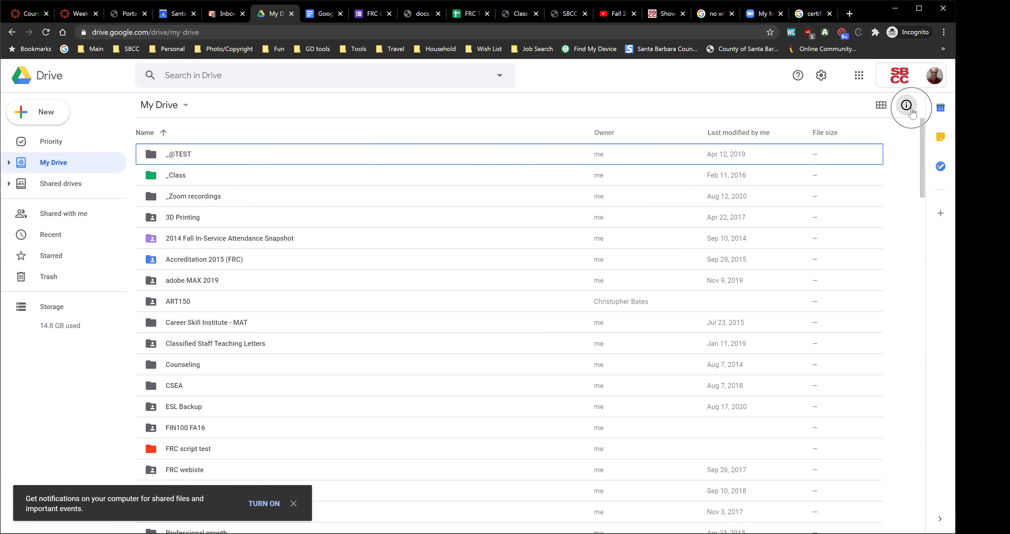
pyautogui.click(883, 112)
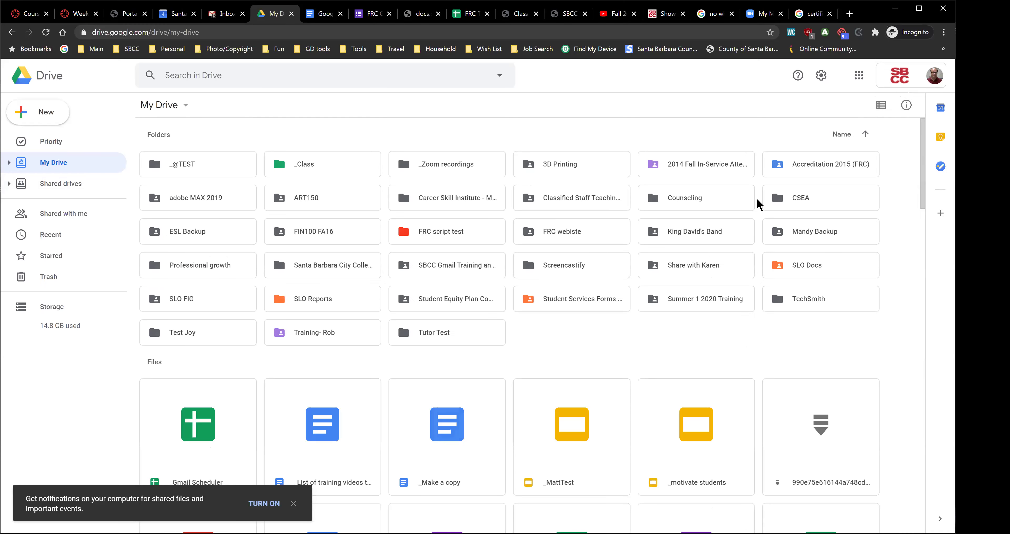
pyautogui.scroll(-5, 488, 257)
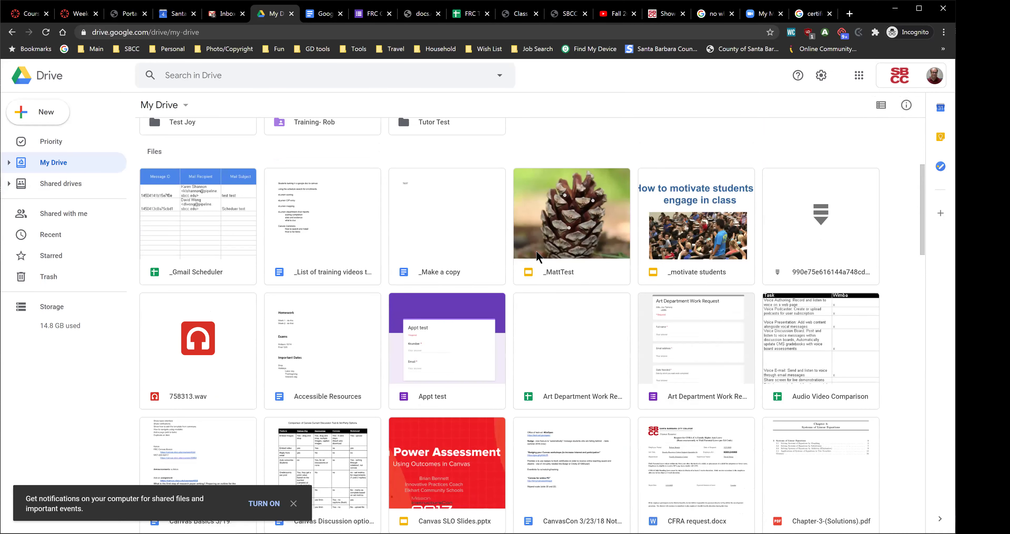
pyautogui.scroll(-7, 536, 255)
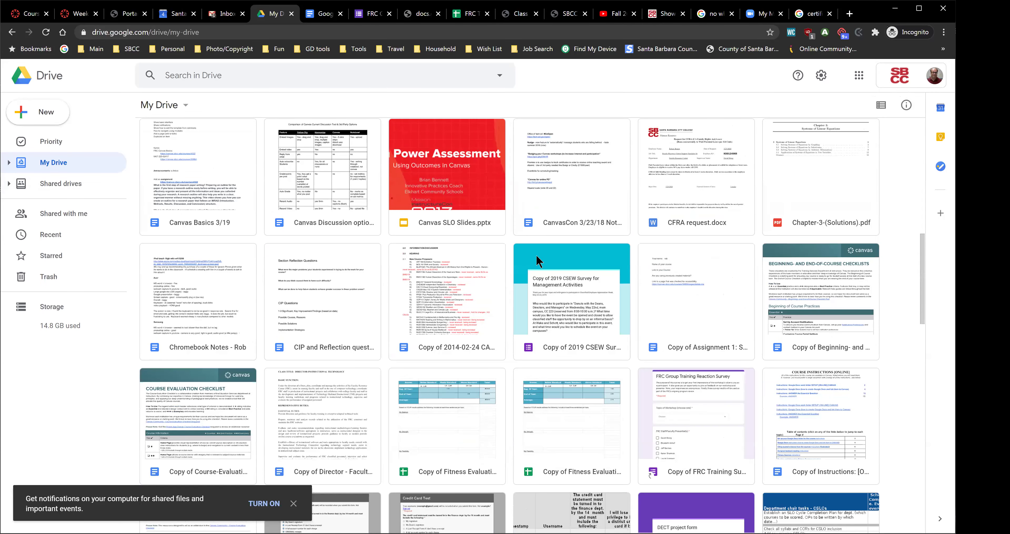
pyautogui.scroll(12, 535, 254)
pyautogui.scroll(-1, 539, 288)
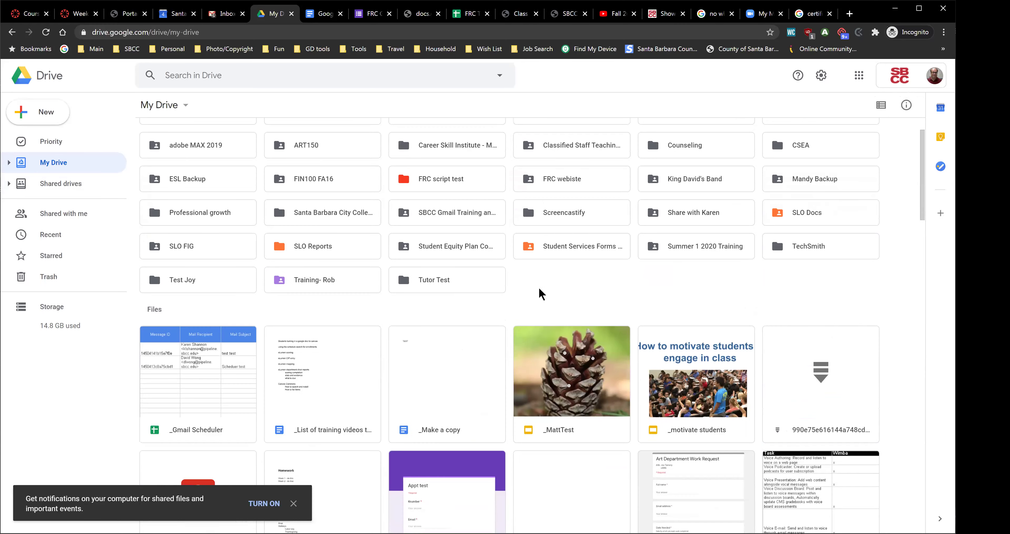
pyautogui.scroll(-1, 541, 294)
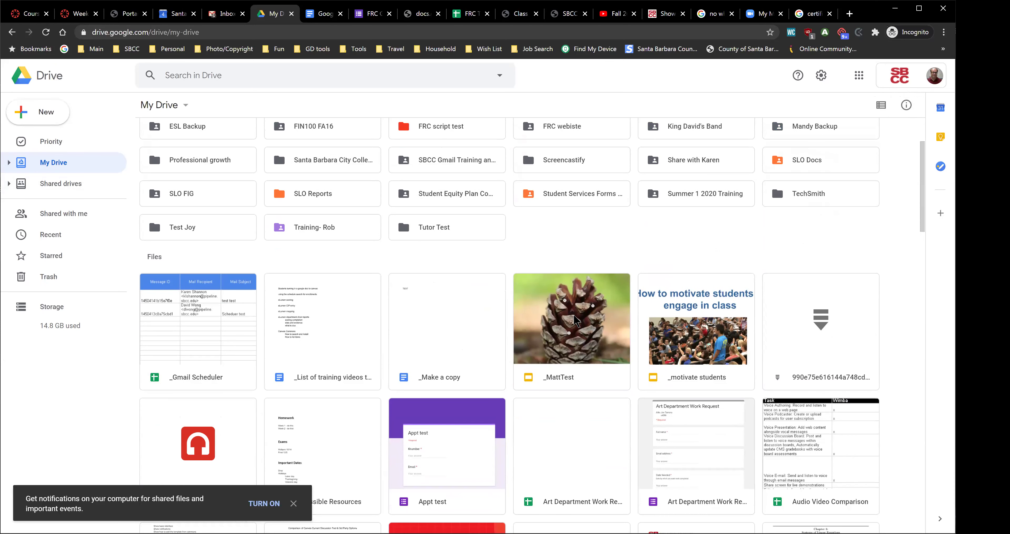
pyautogui.click(882, 110)
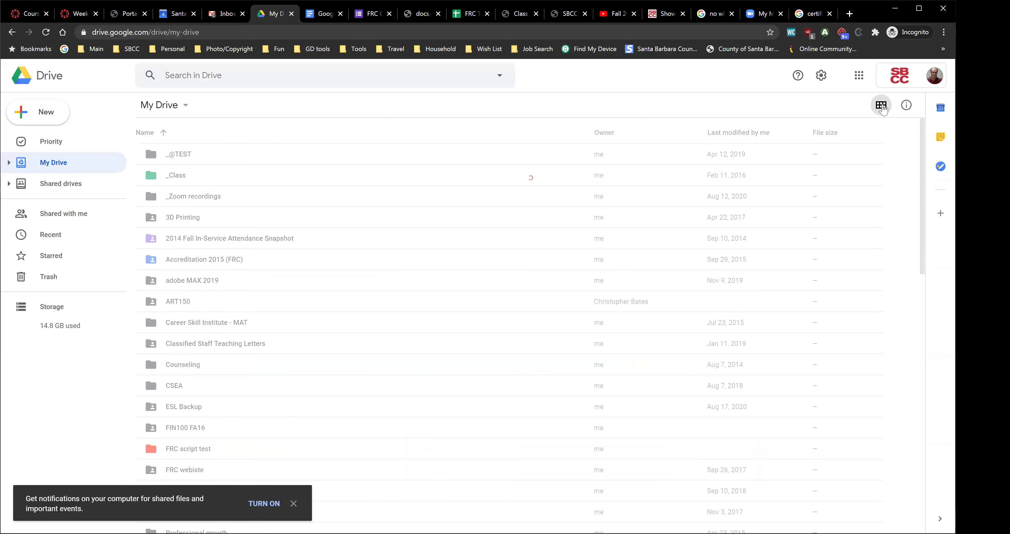
# View the details of the _motivate students presentation in My Drive and hide the details again
pyautogui.click(908, 105)
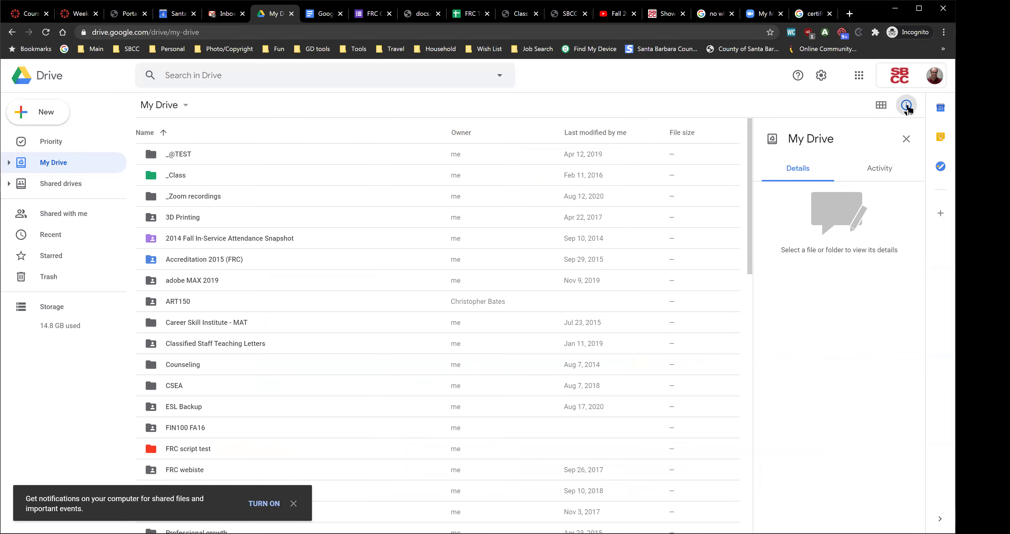
pyautogui.click(909, 110)
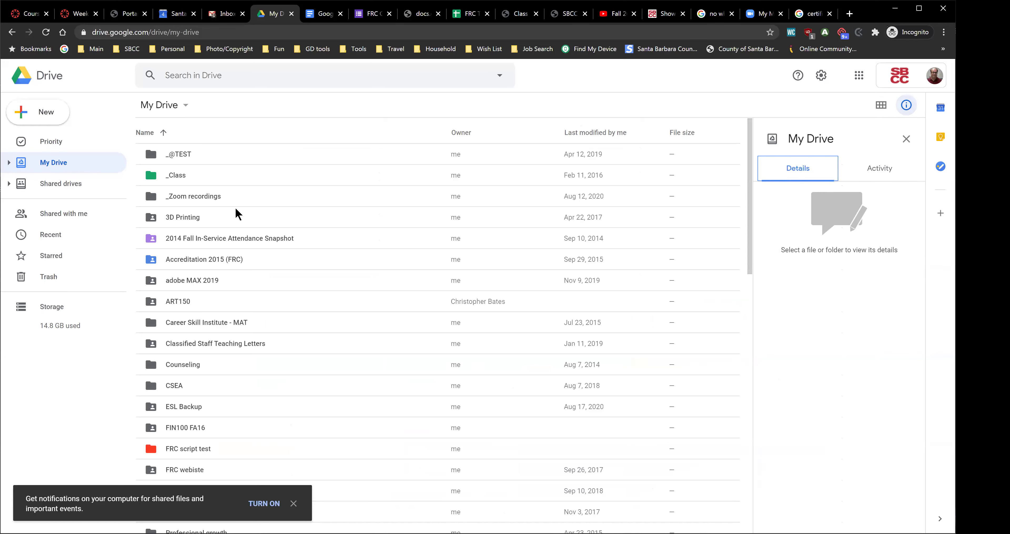
pyautogui.scroll(-4, 271, 317)
pyautogui.scroll(-10, 271, 320)
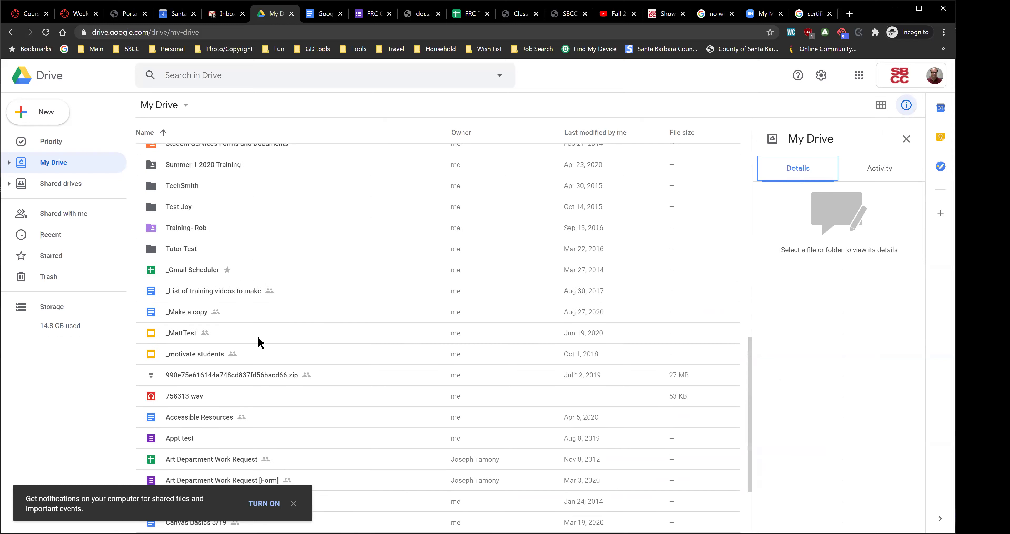
pyautogui.click(215, 357)
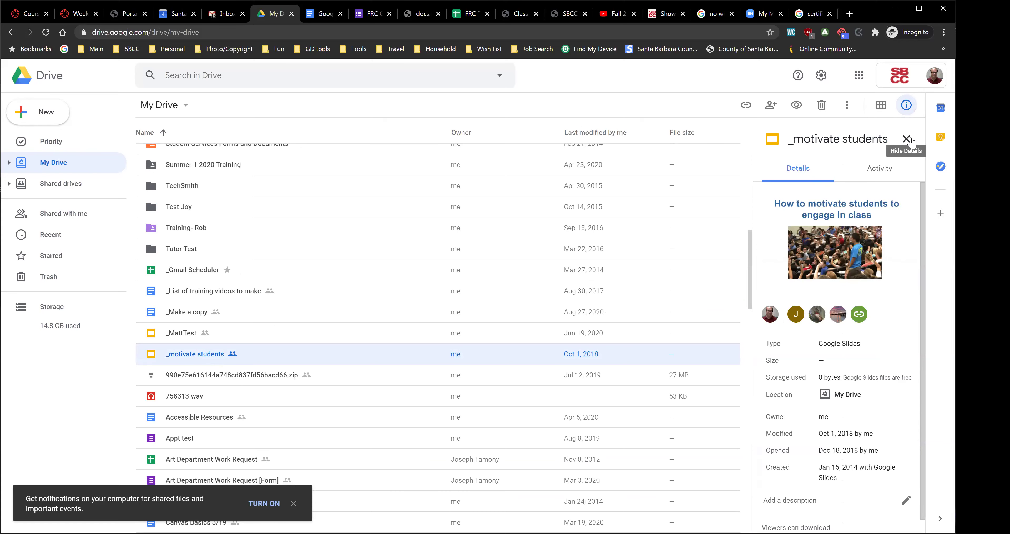
pyautogui.click(906, 139)
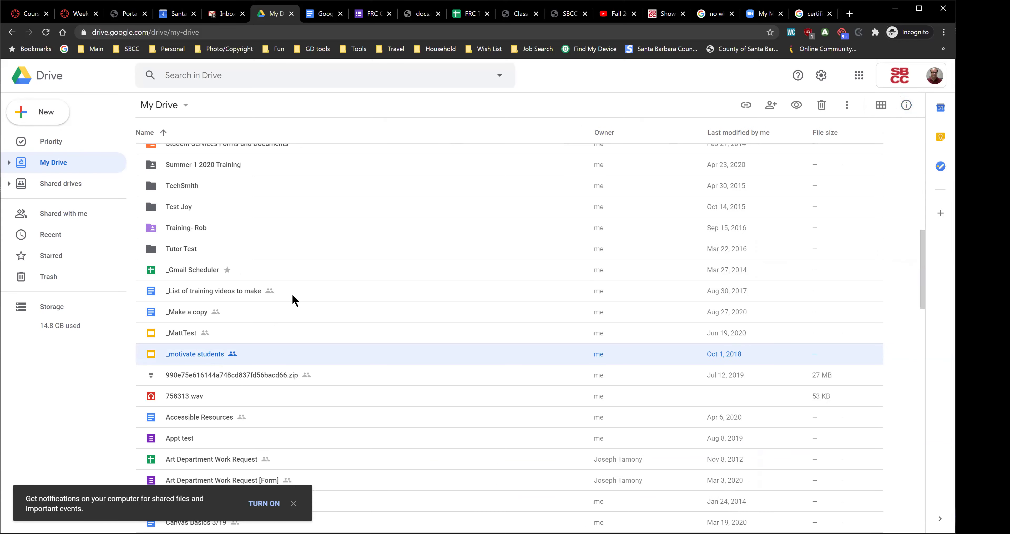
pyautogui.scroll(15, 292, 293)
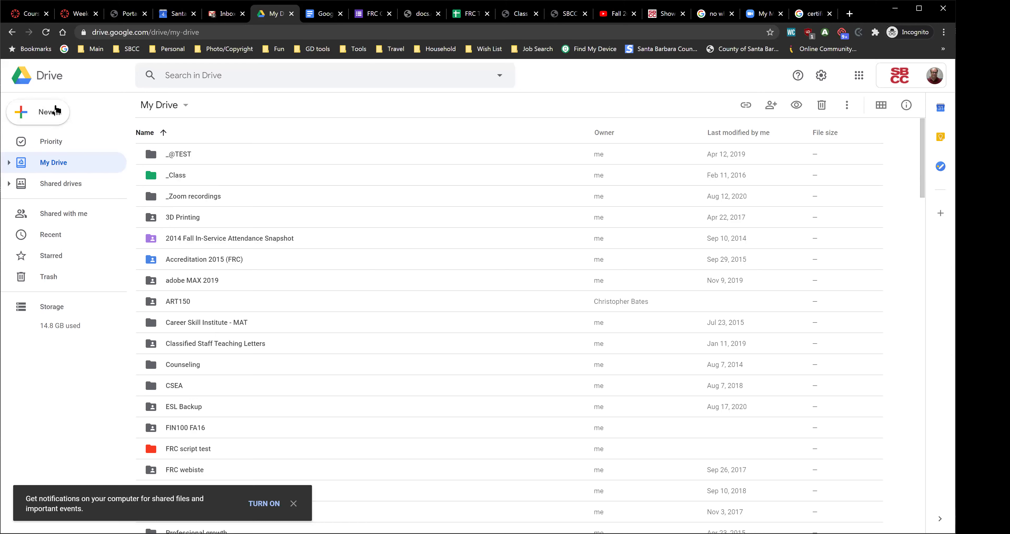
# Create a new folder named _Classes in My Drive
pyautogui.click(45, 115)
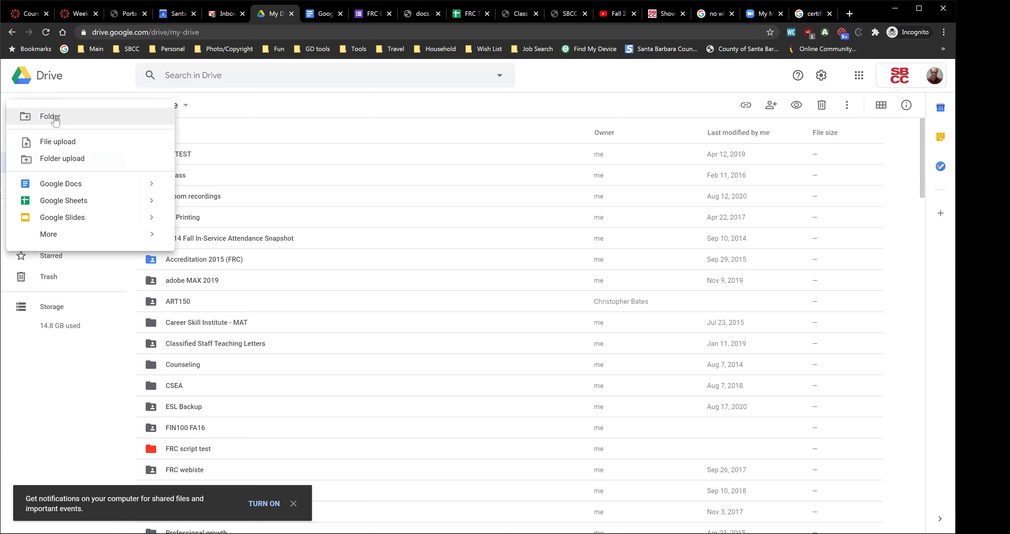
pyautogui.click(56, 119)
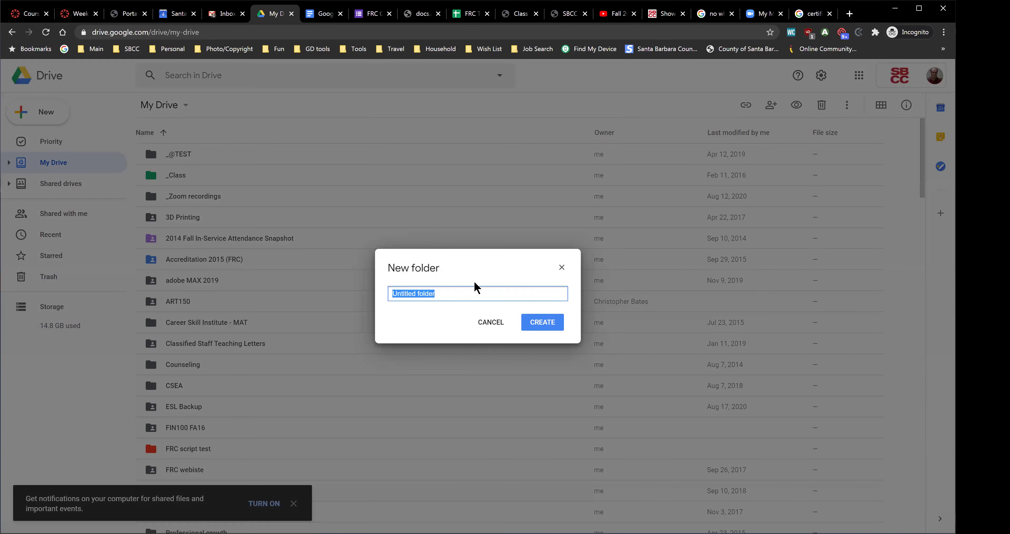
pyautogui.press('BackSpace')
pyautogui.write('_CLa')
pyautogui.write('lasses')
pyautogui.click(546, 330)
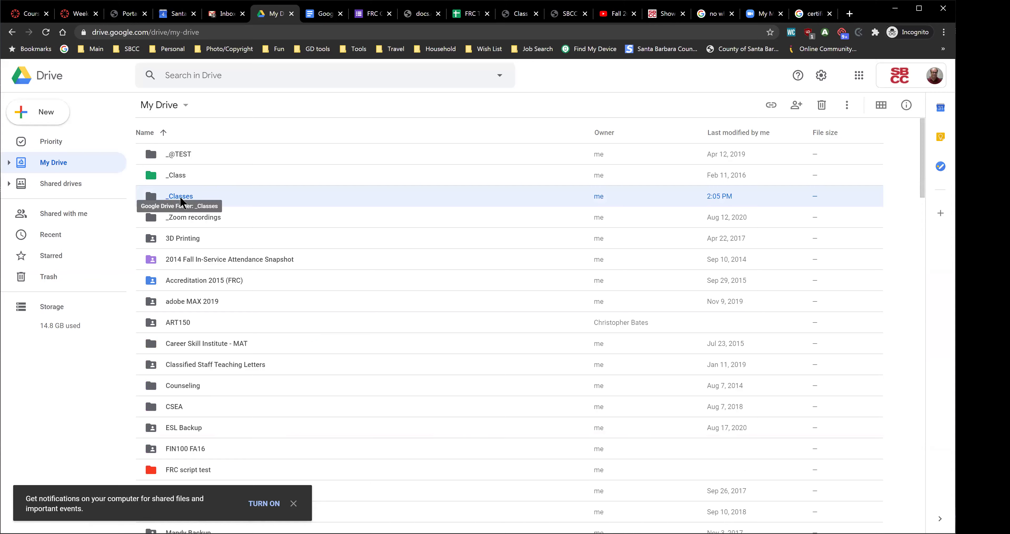
# Look inside the _Class folder and return to My Drive
pyautogui.click(184, 176)
pyautogui.doubleClick(187, 174)
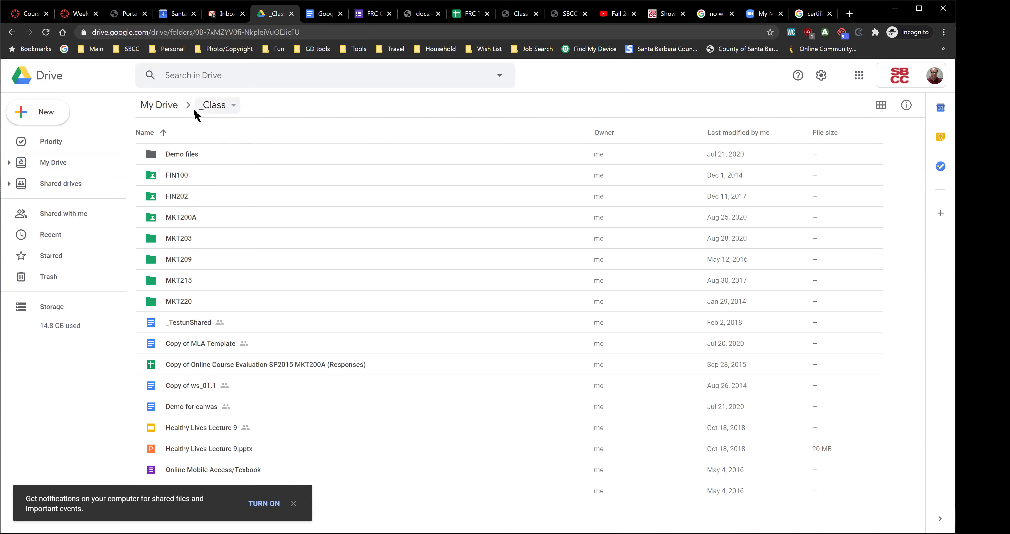
pyautogui.click(157, 105)
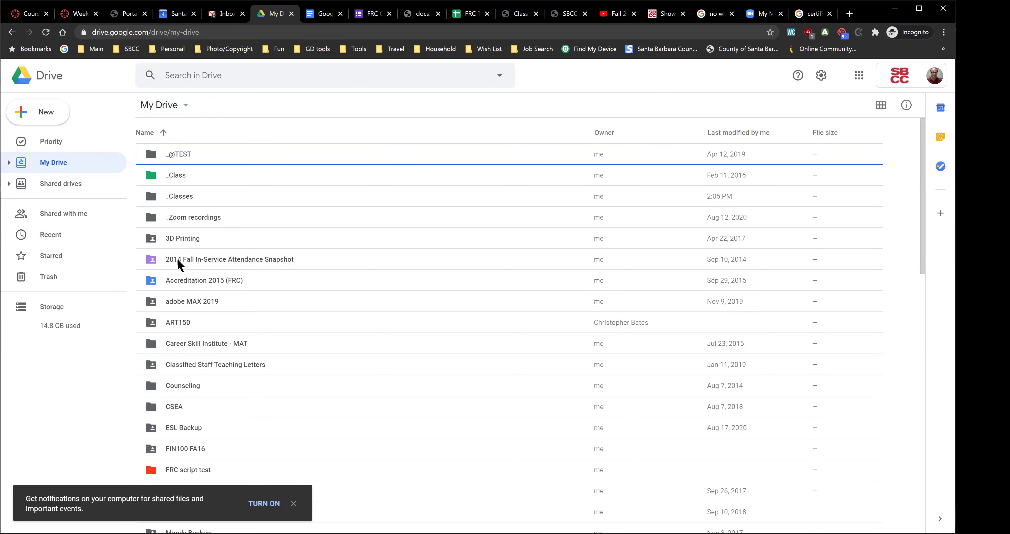
# Create a new folder named MKT123 inside the _Class folder
pyautogui.doubleClick(177, 180)
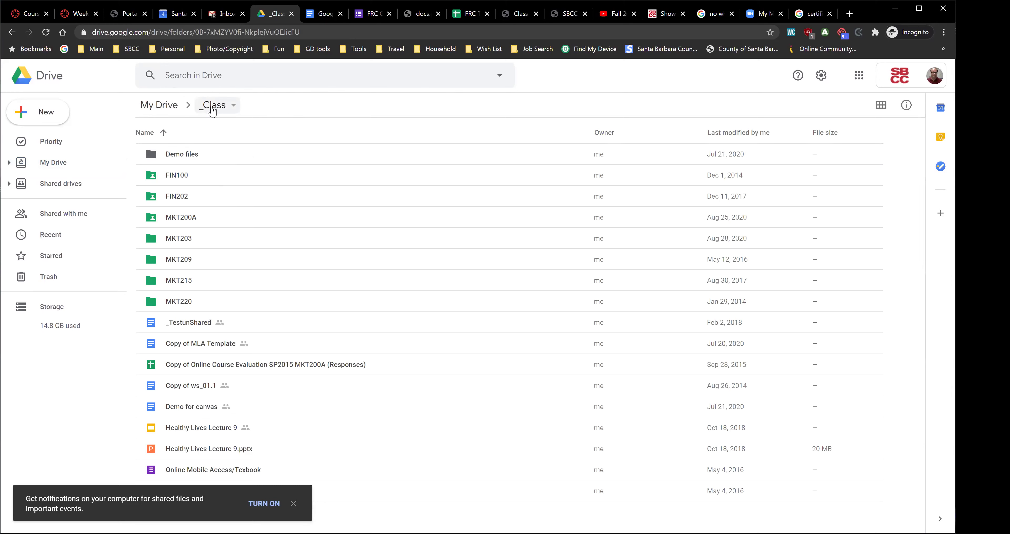
pyautogui.click(45, 117)
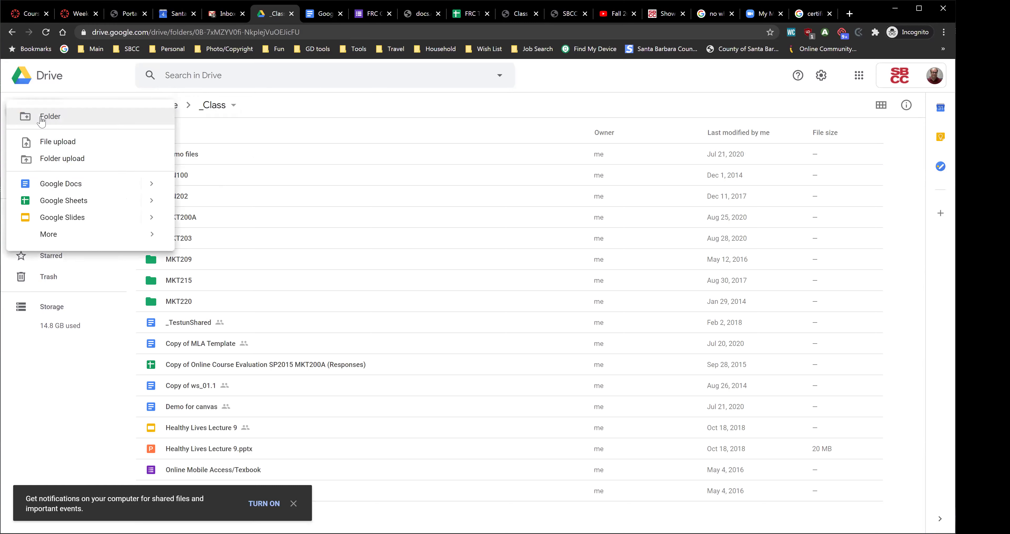
pyautogui.click(62, 123)
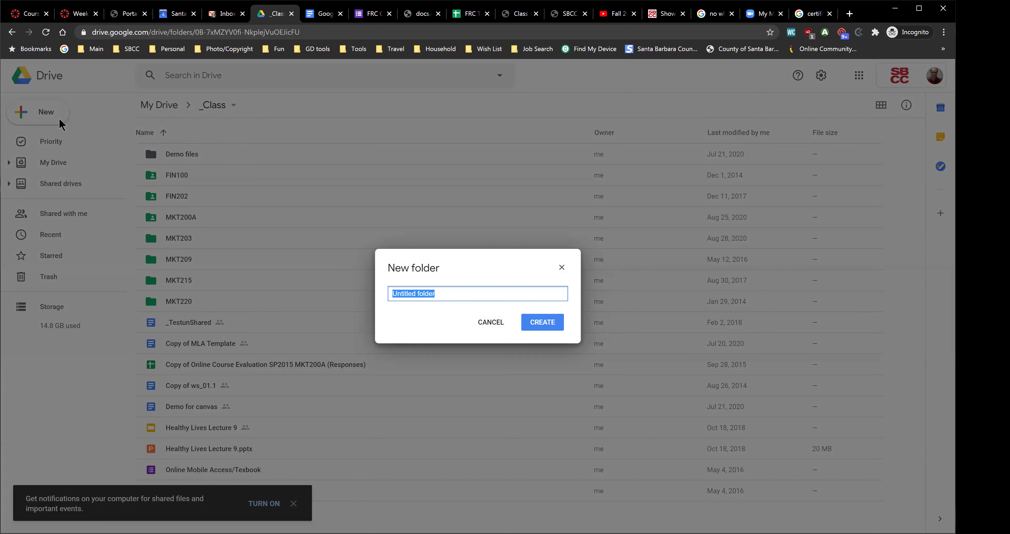
pyautogui.write('MKT123')
pyautogui.click(545, 326)
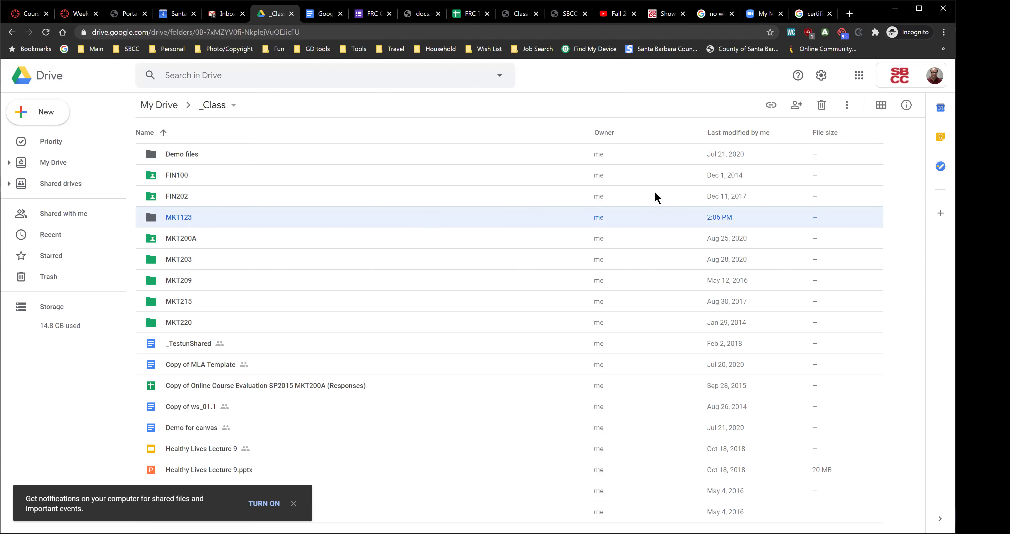
# Open the sharing settings of the MKT123 folder and change its link access to Santa Barbara City College
pyautogui.click(797, 113)
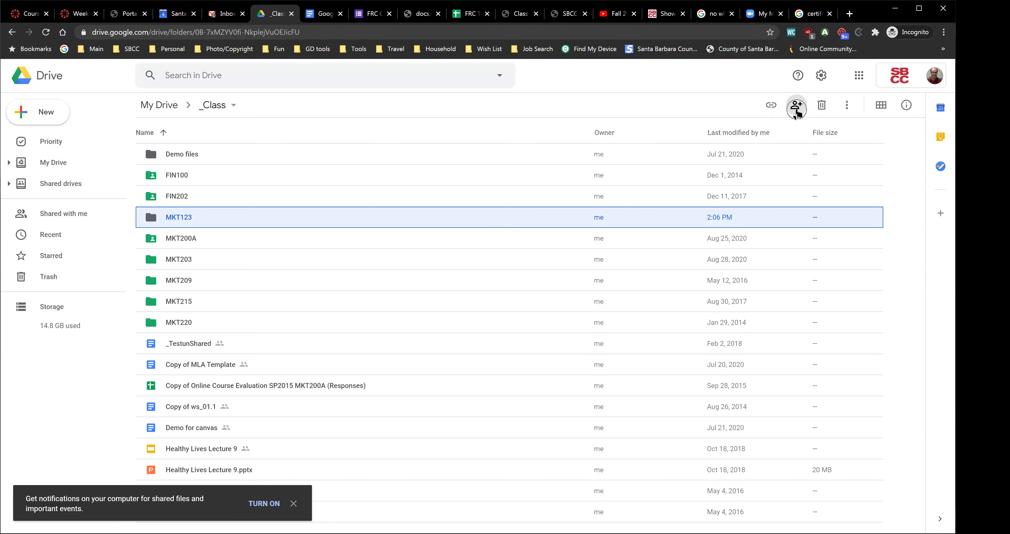
pyautogui.click(798, 109)
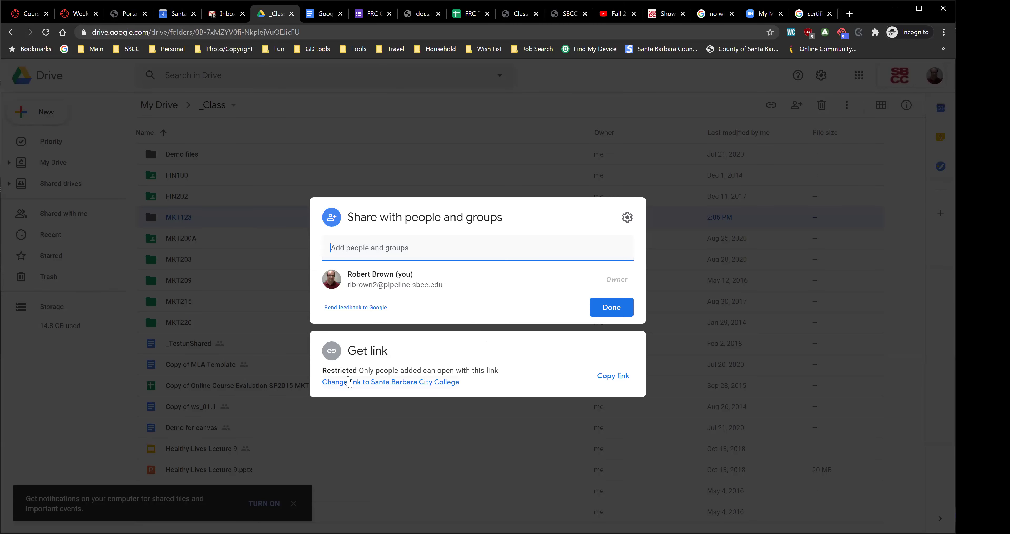
pyautogui.moveTo(326, 370); pyautogui.dragTo(404, 370)
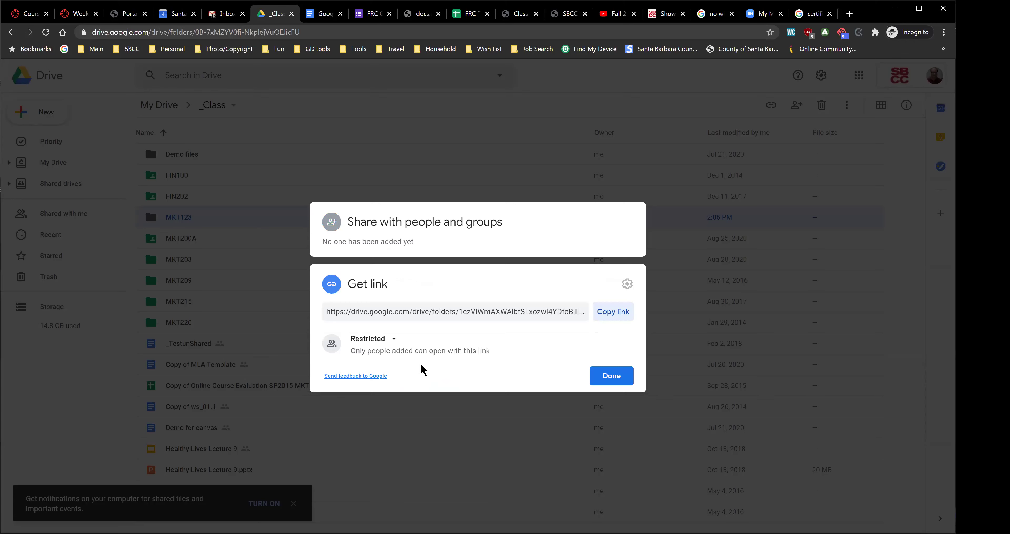
pyautogui.click(446, 244)
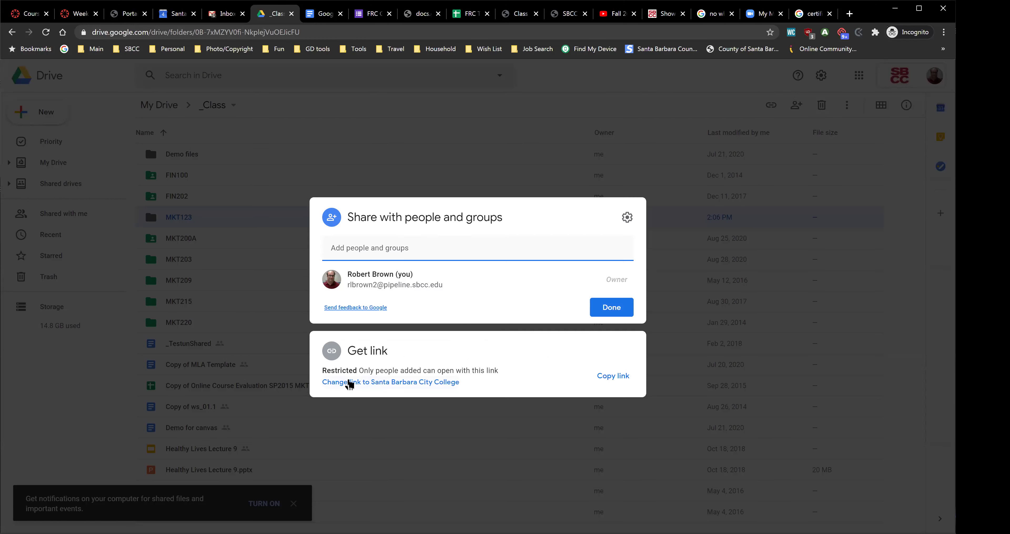
pyautogui.click(390, 384)
pyautogui.click(391, 384)
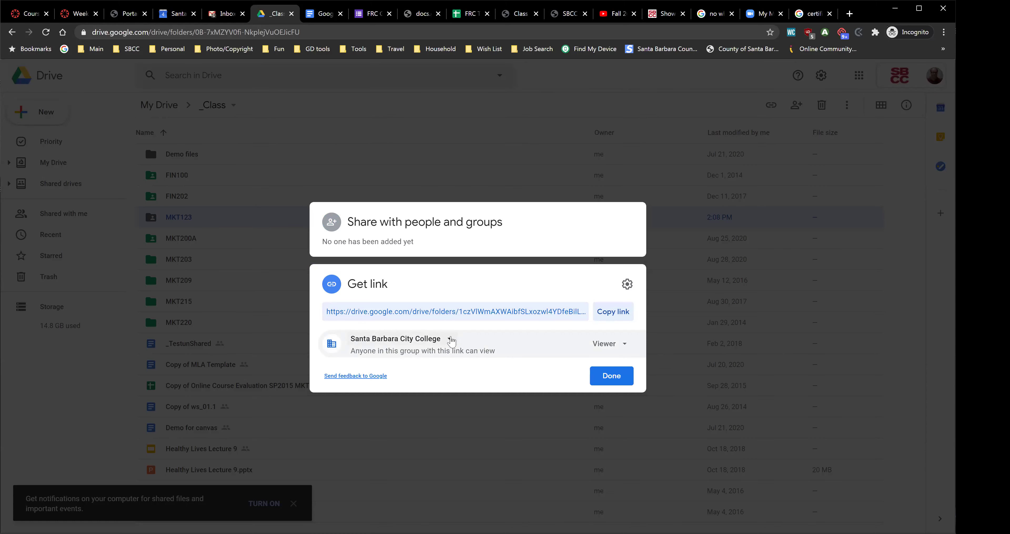
# Set the link access of the MKT123 folder to Anyone with the link
pyautogui.click(450, 340)
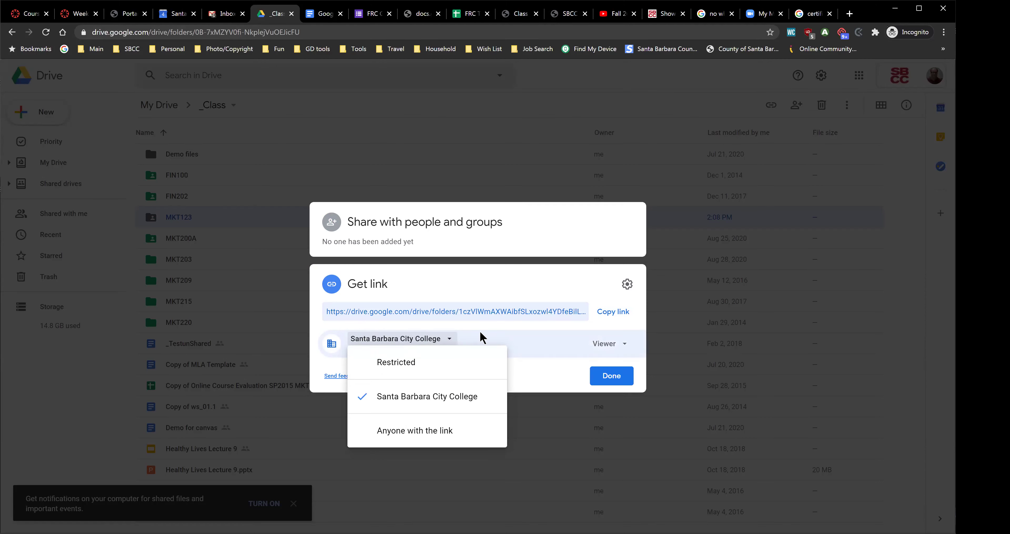
pyautogui.click(455, 343)
pyautogui.click(452, 341)
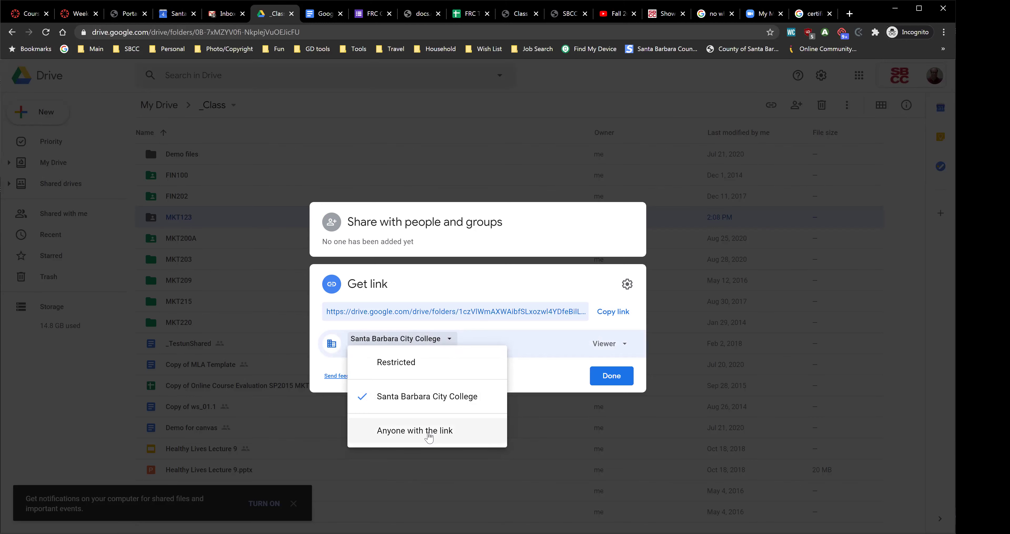
pyautogui.click(430, 436)
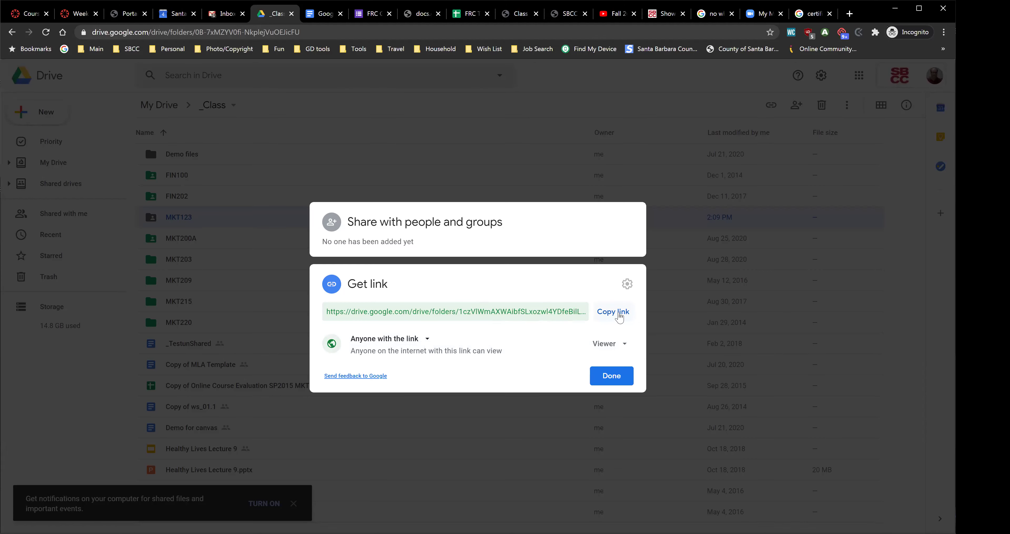
# Finish sharing the MKT123 folder and create a Google Docs document inside it with the folder's sharing permissions
pyautogui.click(608, 378)
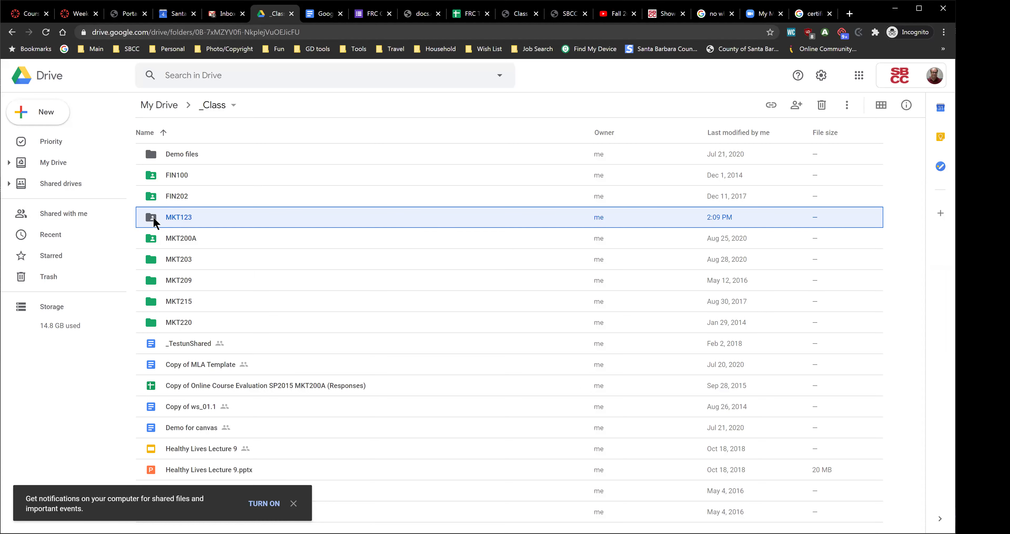
pyautogui.doubleClick(187, 219)
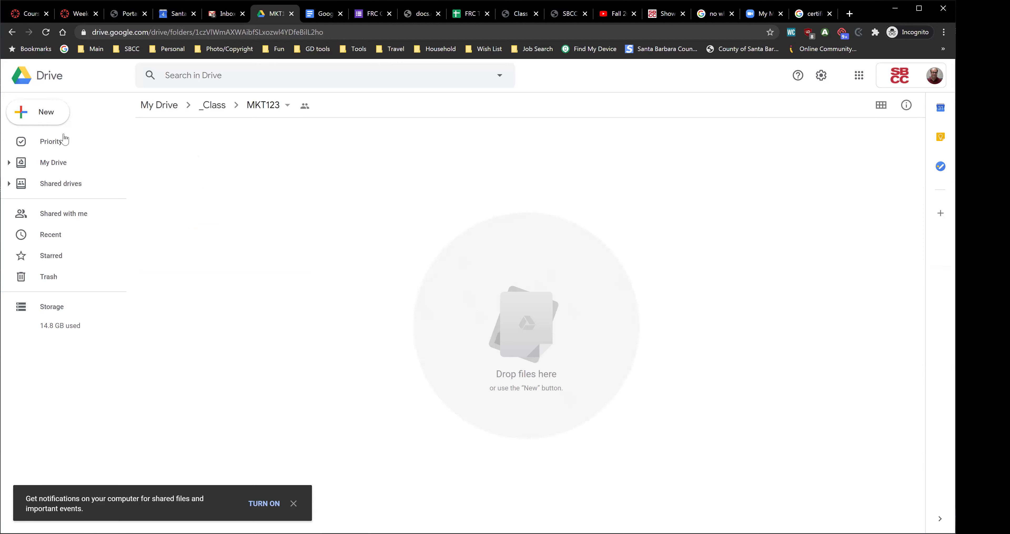
pyautogui.click(47, 115)
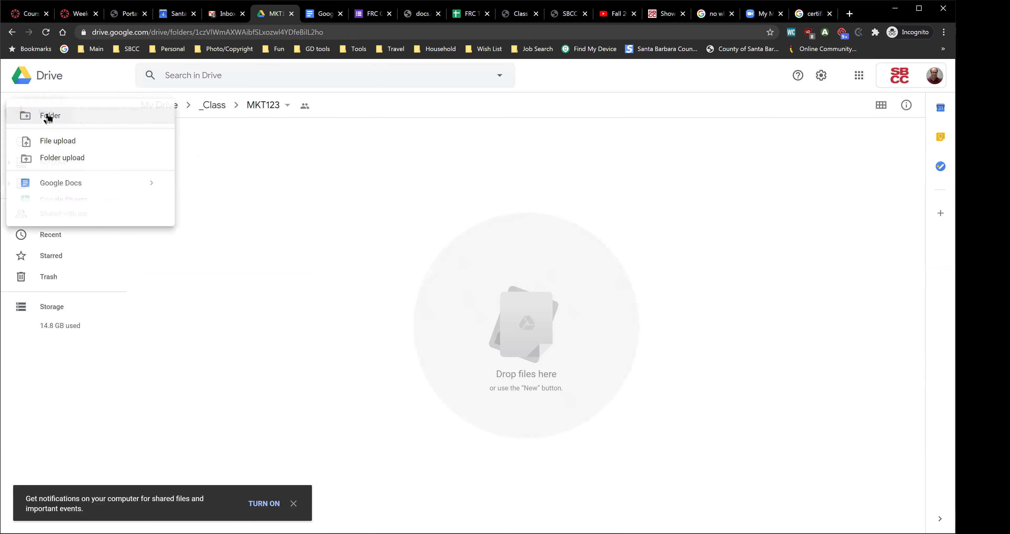
pyautogui.click(73, 192)
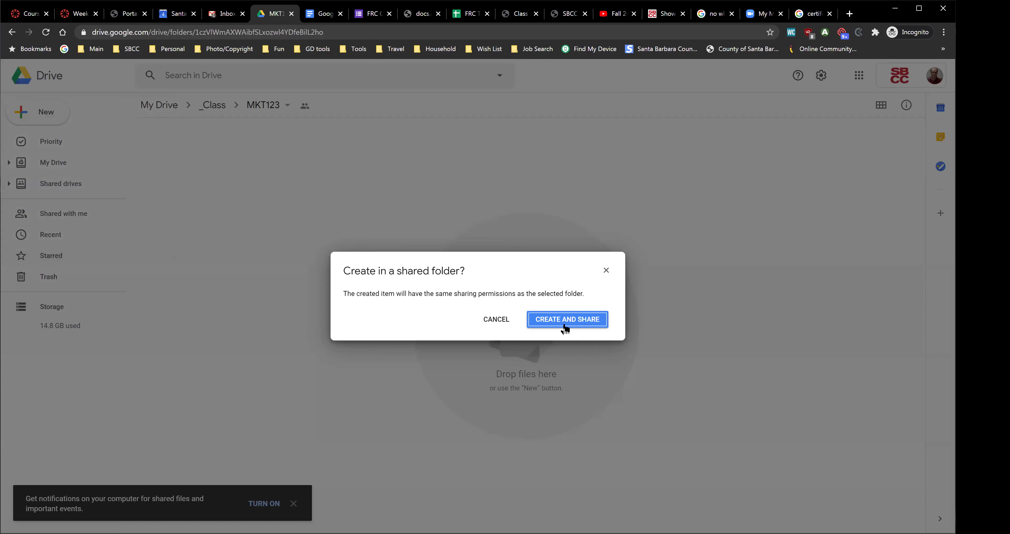
pyautogui.moveTo(381, 294); pyautogui.dragTo(528, 295)
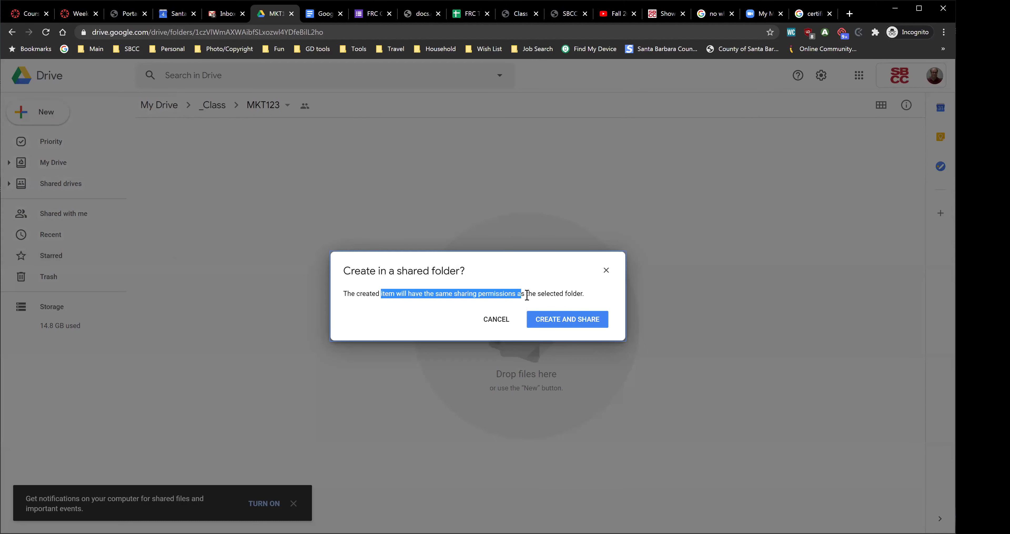
pyautogui.click(458, 292)
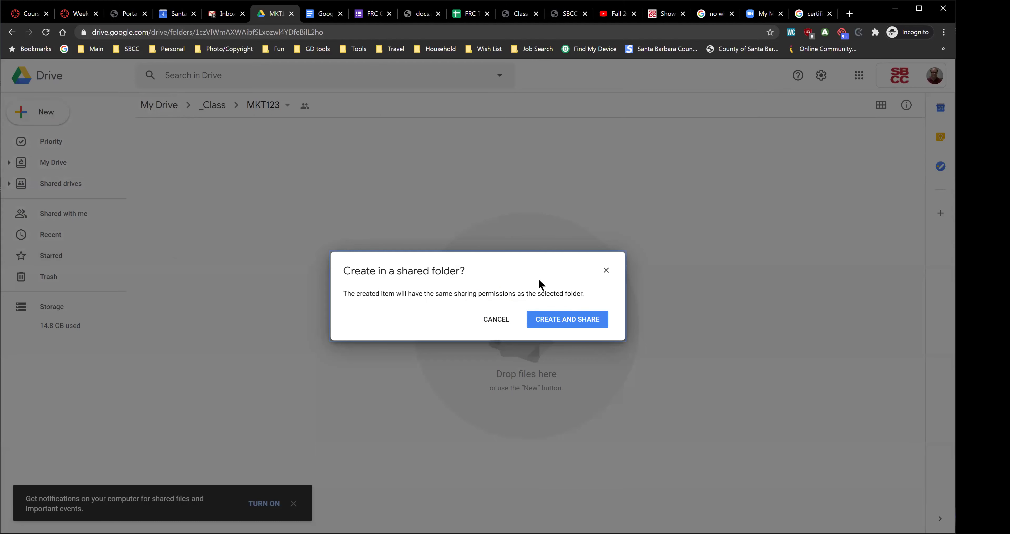
pyautogui.click(559, 324)
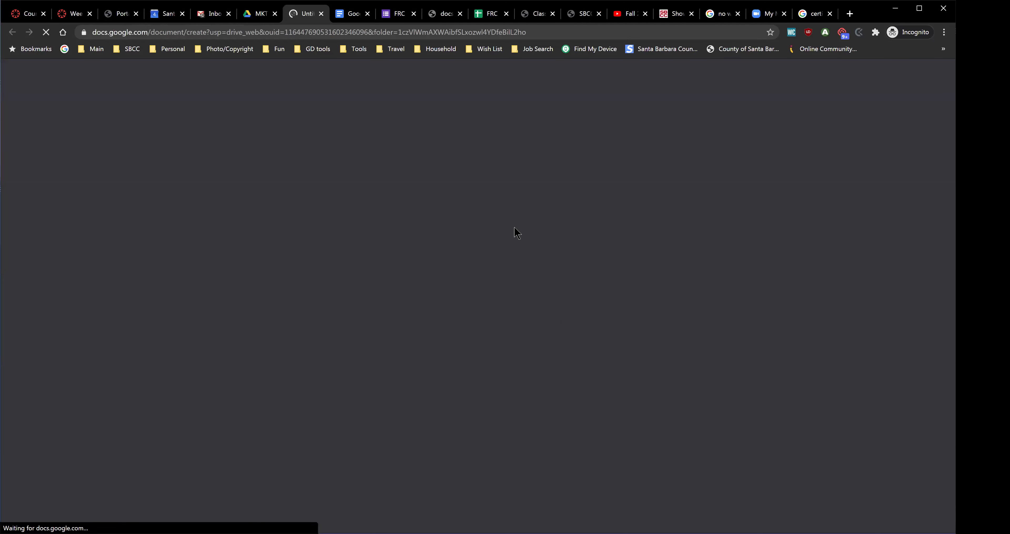
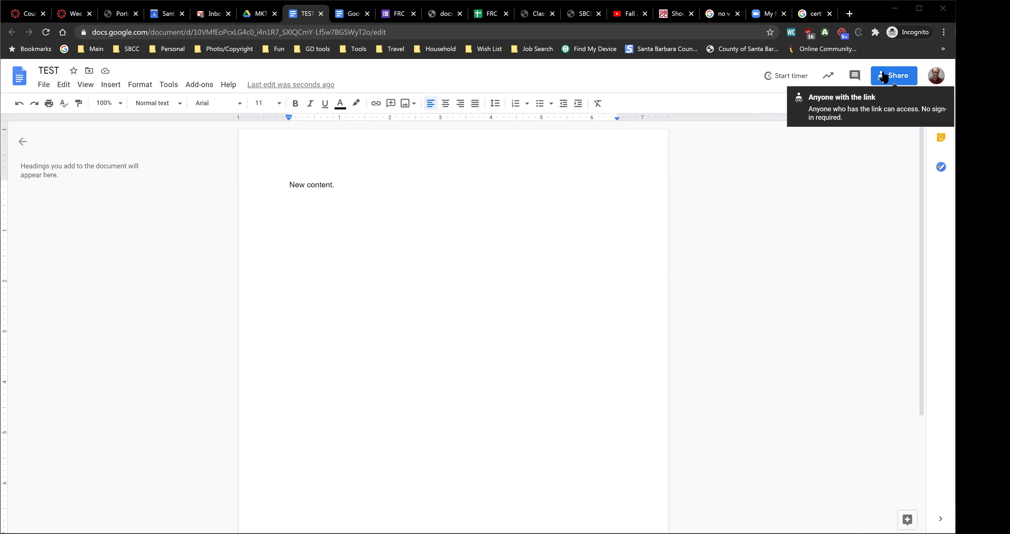
# Copy the share link of the TEST document and close its sharing settings
pyautogui.click(885, 78)
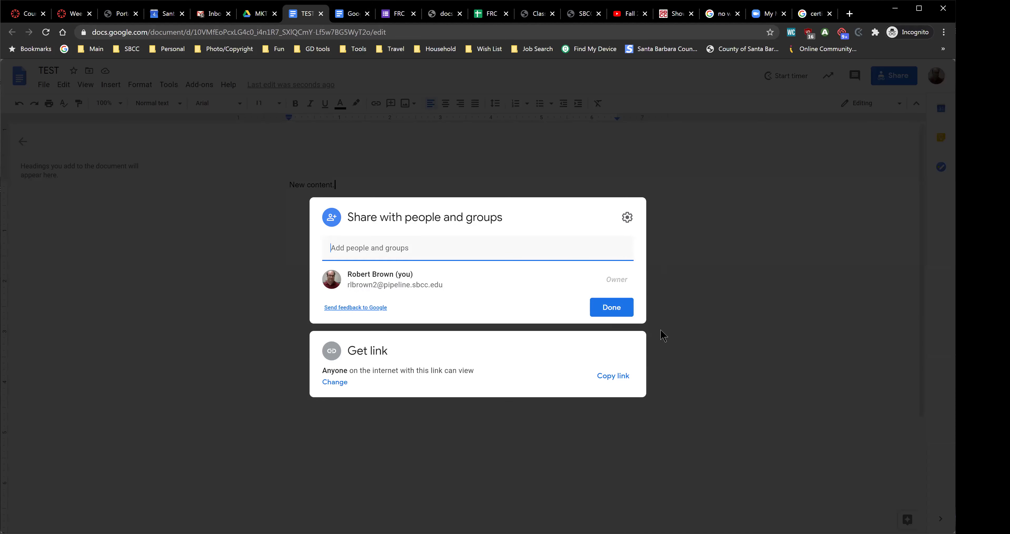
pyautogui.click(618, 378)
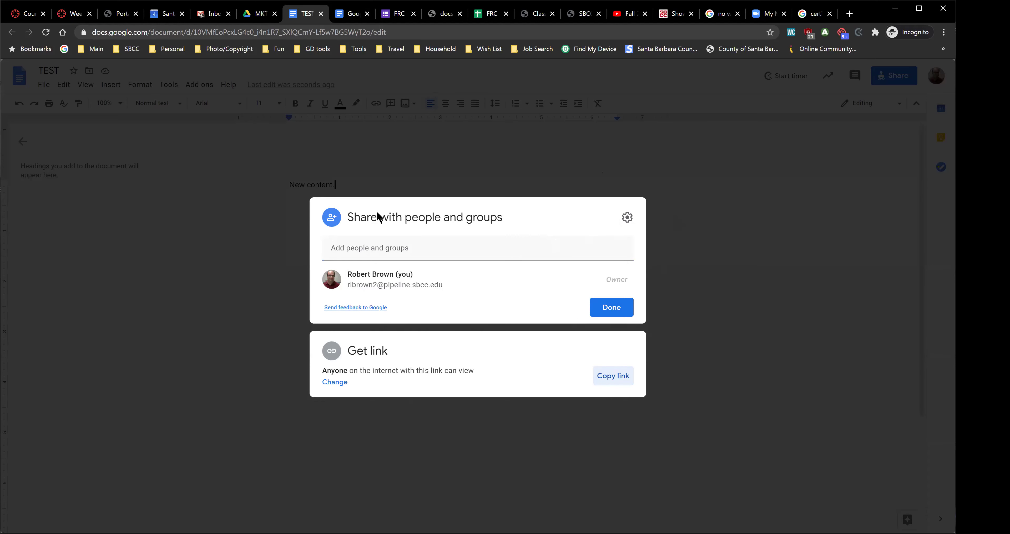
pyautogui.click(730, 314)
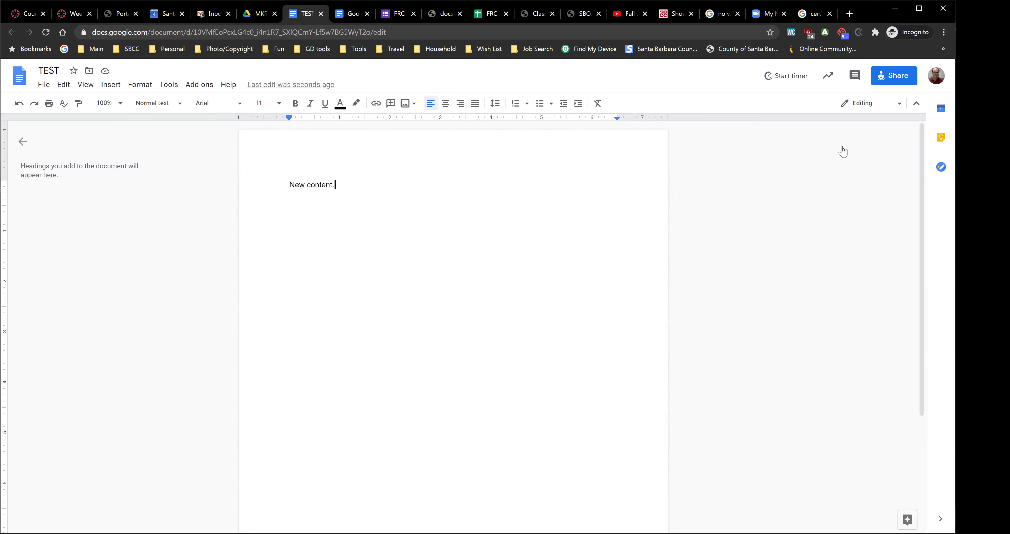
# Examine the link access options and the feedback form in the TEST document's sharing settings without changing anything
pyautogui.click(879, 82)
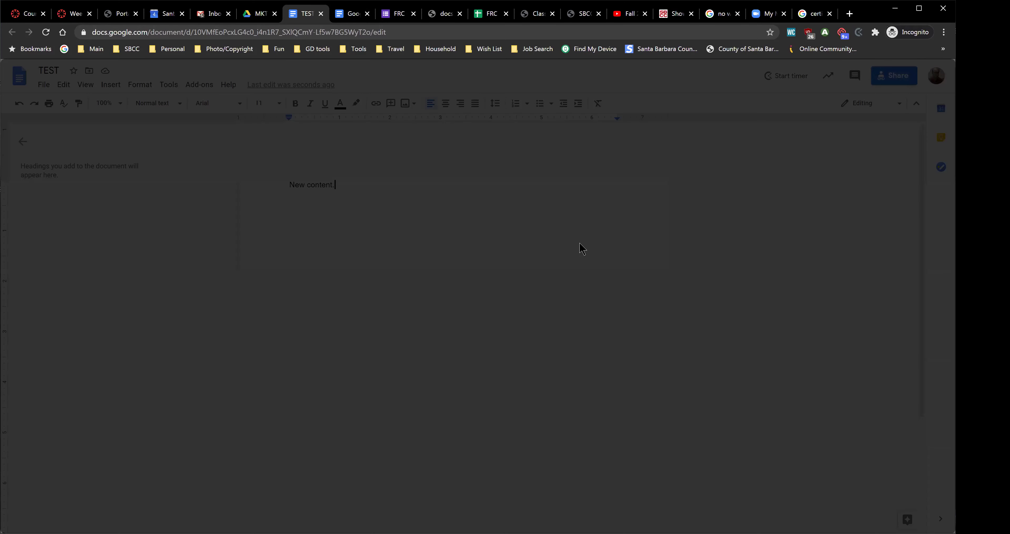
pyautogui.click(333, 387)
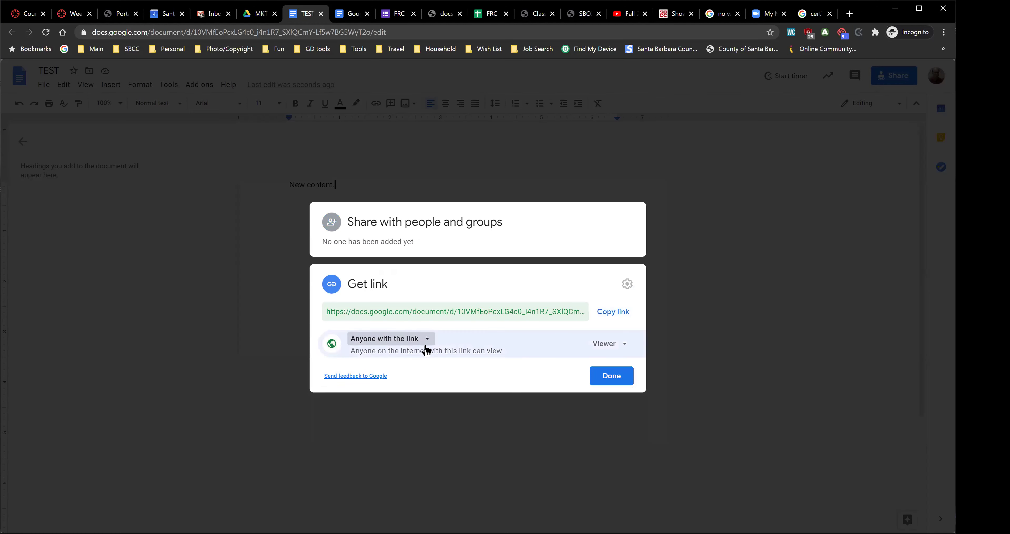
pyautogui.click(426, 344)
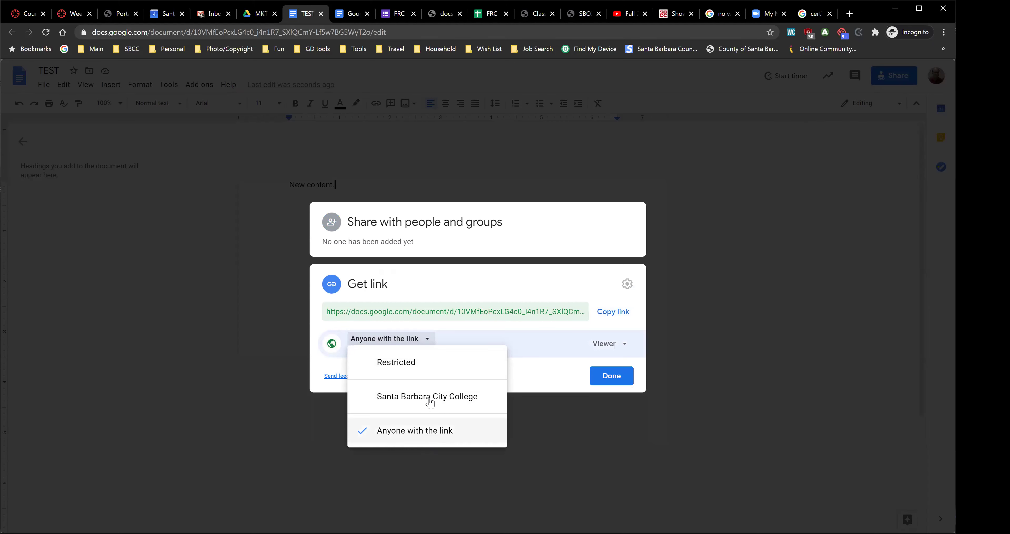
pyautogui.click(522, 287)
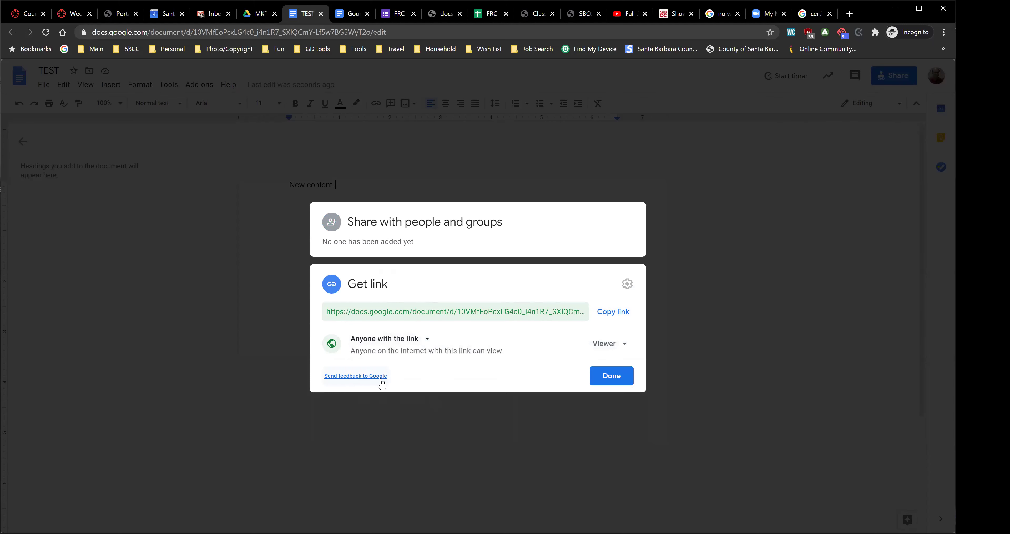
pyautogui.click(357, 376)
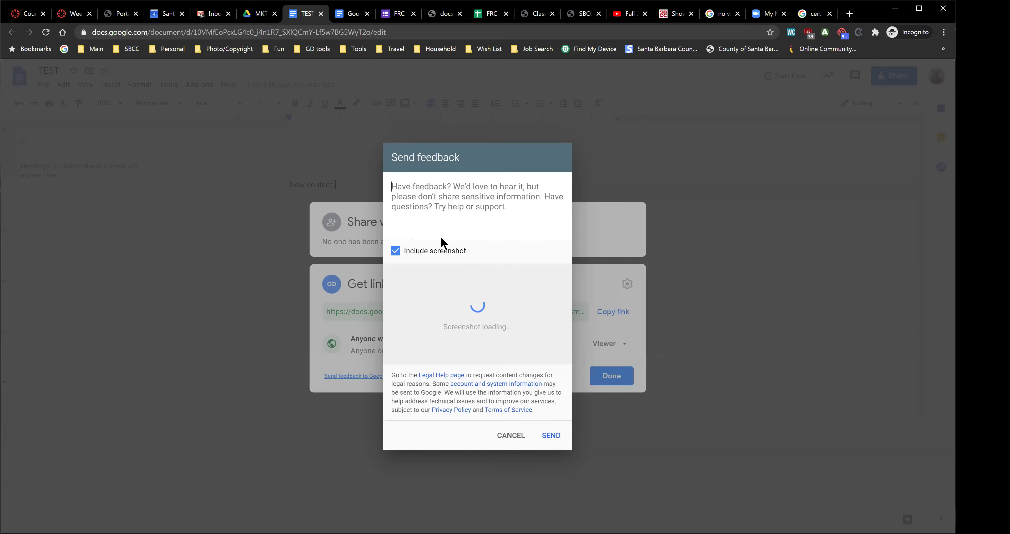
pyautogui.click(511, 436)
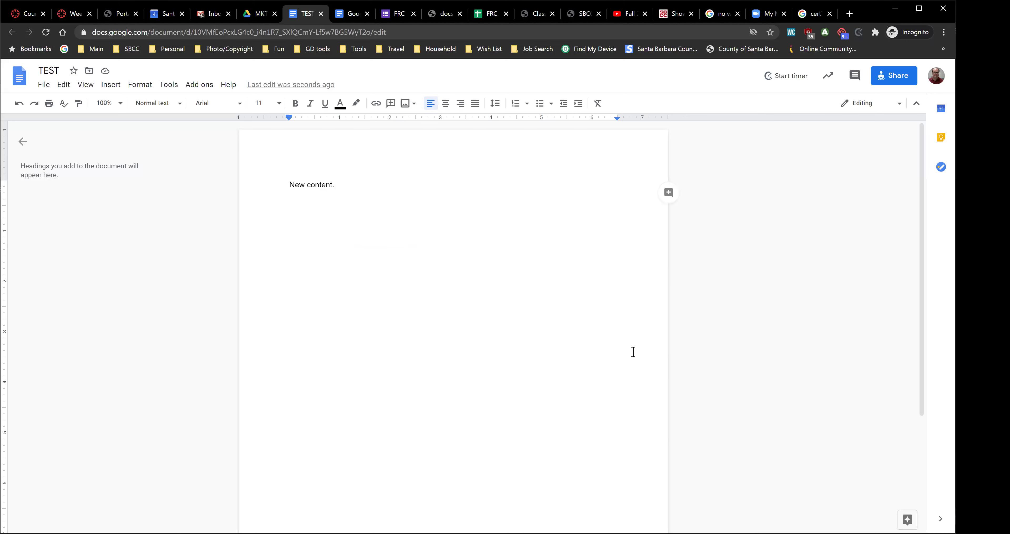
# Switch back to Google Drive and check the options for creating new items in the _Class and MKT123 folders
pyautogui.click(257, 16)
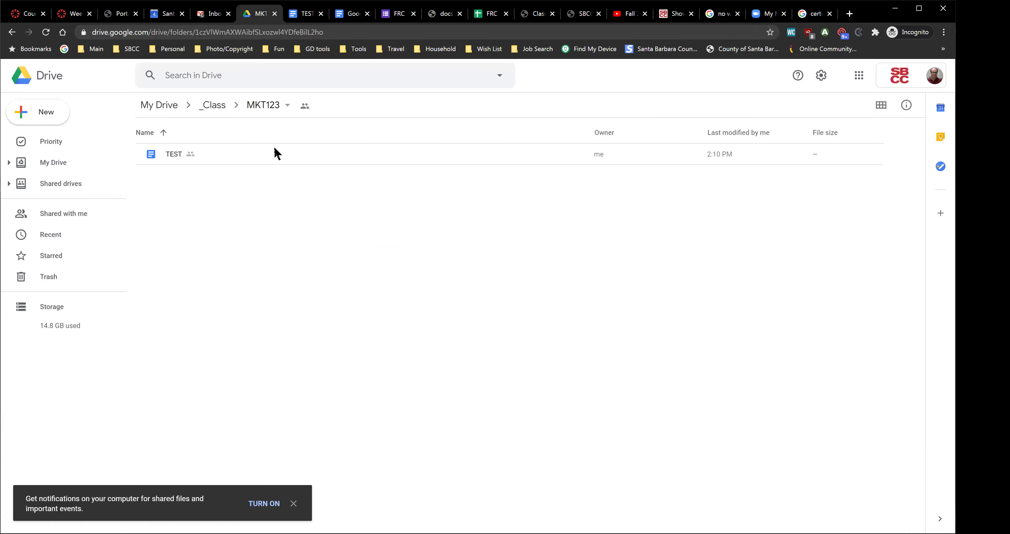
pyautogui.click(218, 108)
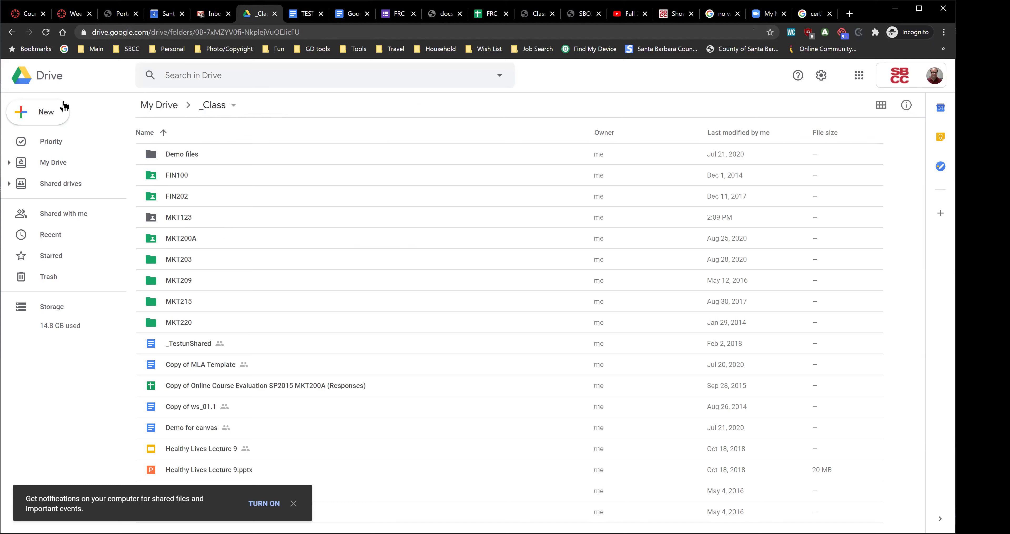
pyautogui.click(49, 115)
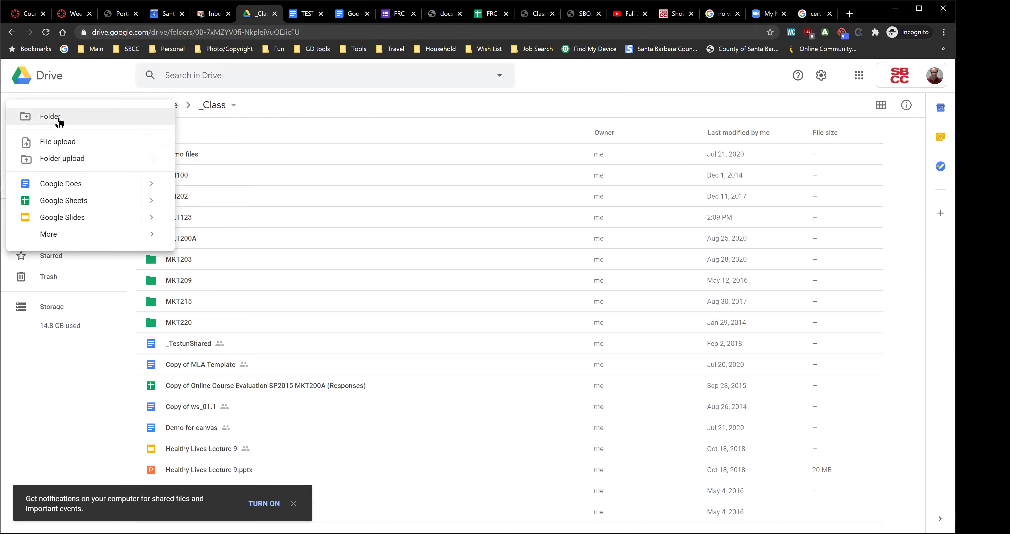
pyautogui.click(97, 85)
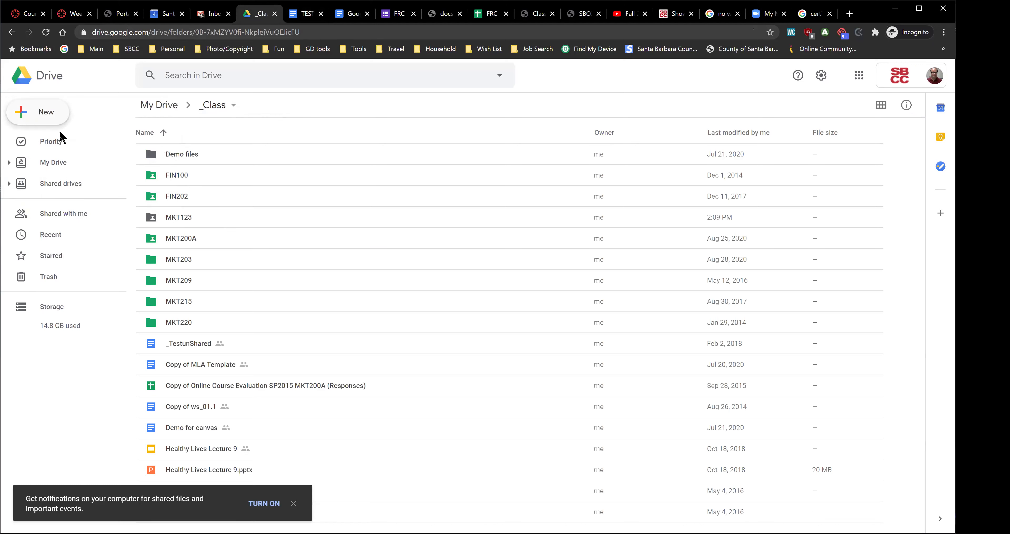
pyautogui.click(47, 118)
pyautogui.click(181, 271)
pyautogui.click(177, 224)
pyautogui.doubleClick(177, 224)
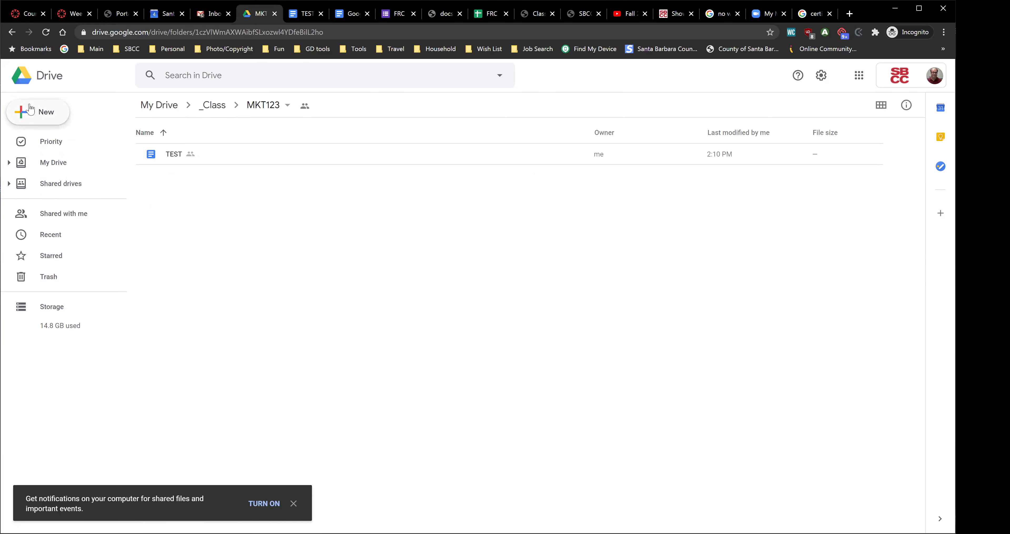
pyautogui.click(34, 116)
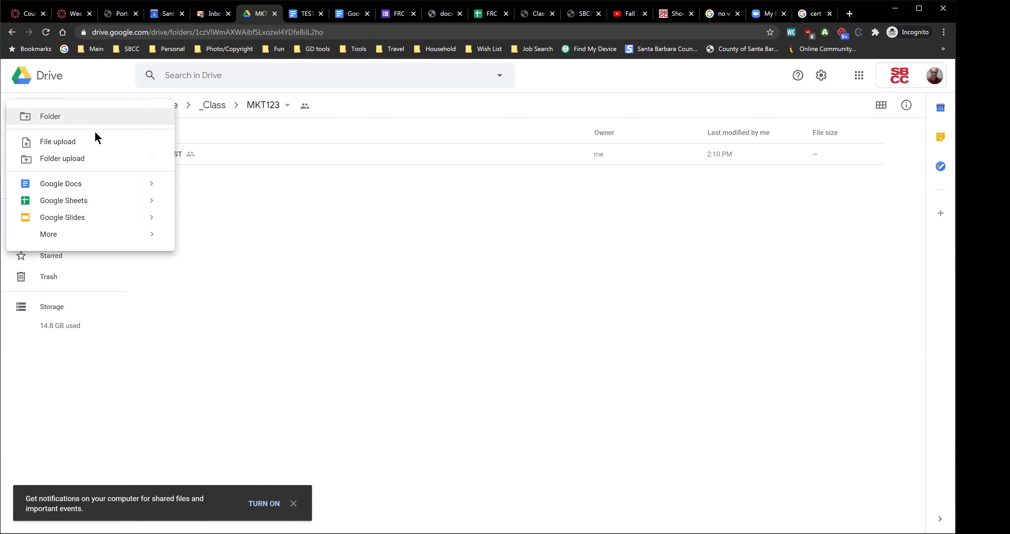
pyautogui.click(239, 131)
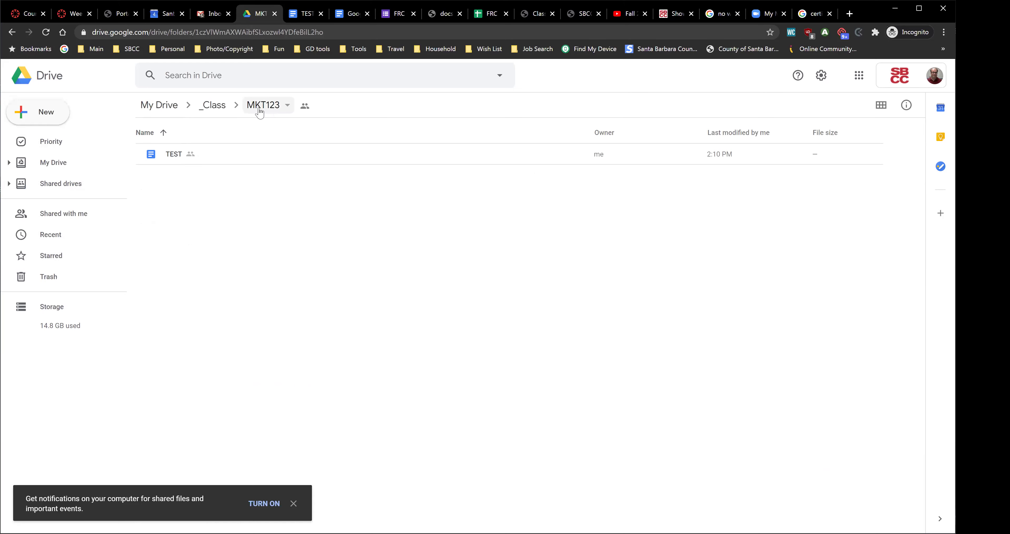
# Create another Google Docs document in the MKT123 folder, sharing it with the folder's permissions
pyautogui.click(43, 115)
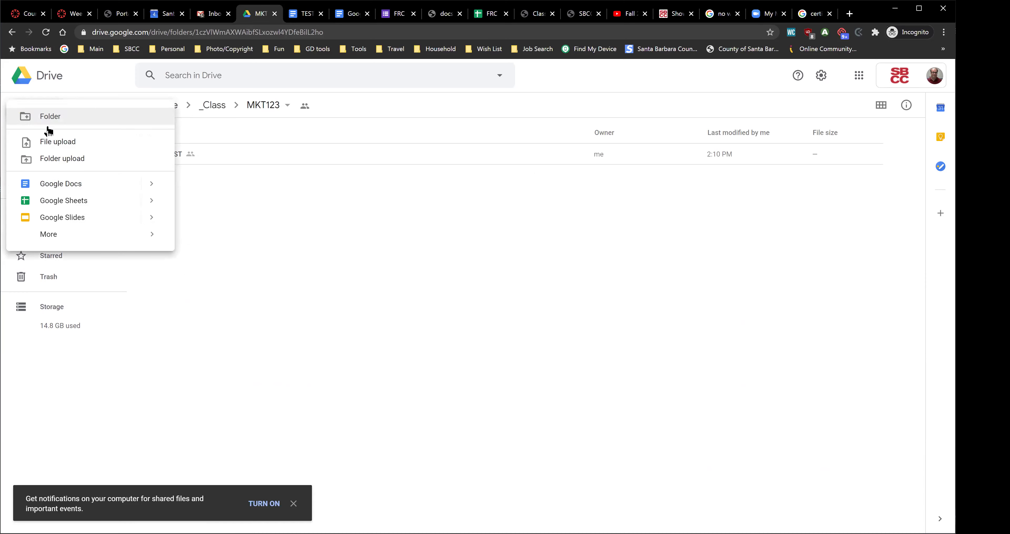
pyautogui.click(72, 191)
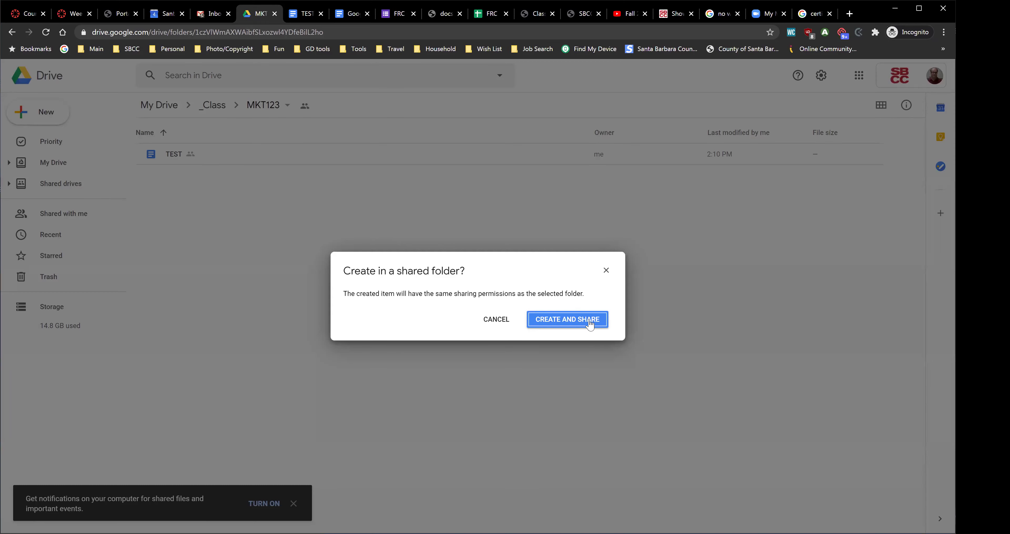
pyautogui.click(562, 321)
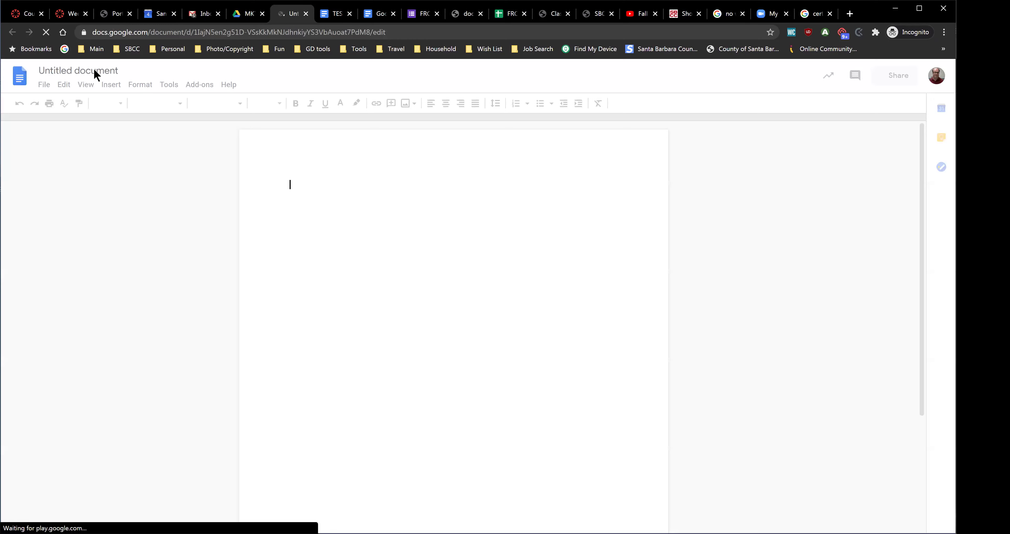
# Rename the untitled document as Video Resources
pyautogui.click(100, 71)
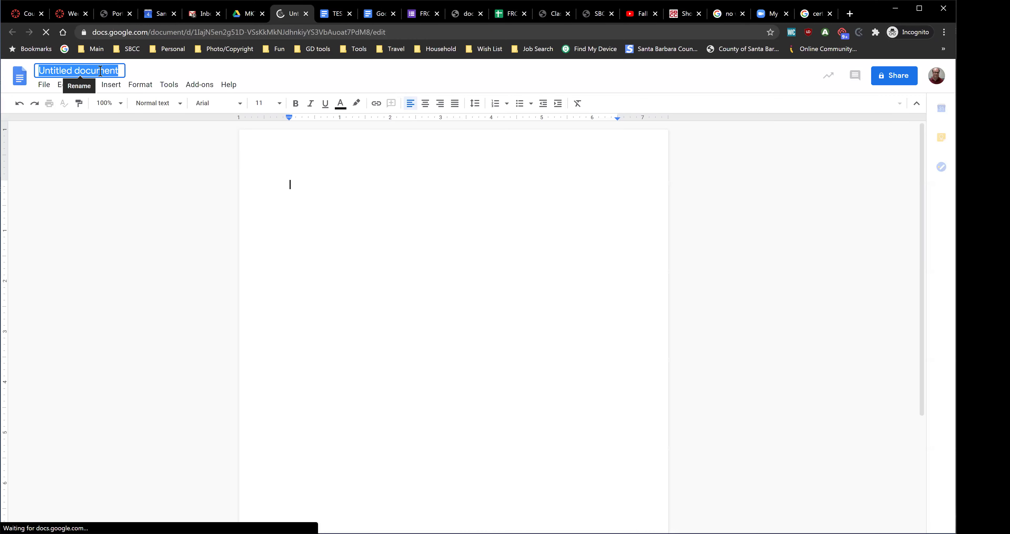
pyautogui.write('Video ')
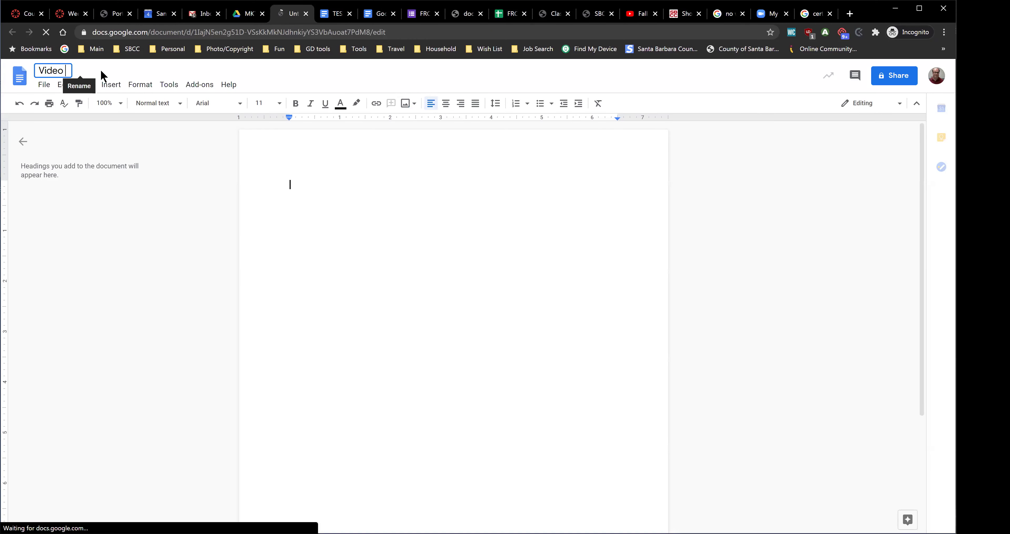
pyautogui.write('Re')
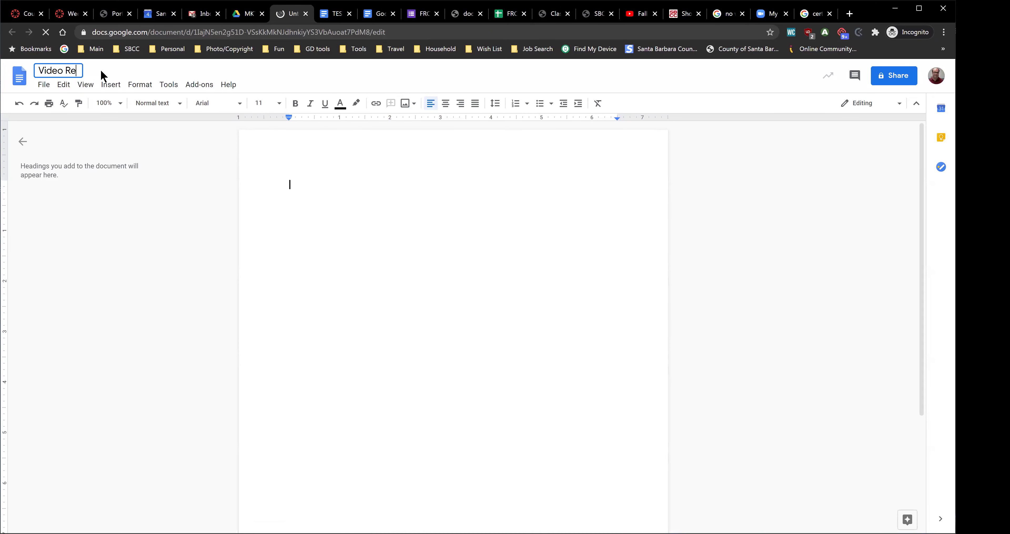
pyautogui.write('sources')
# Enter YT 1 and YT 2 on separate lines in the body of the Video Resources document
pyautogui.click(332, 202)
pyautogui.write('YT')
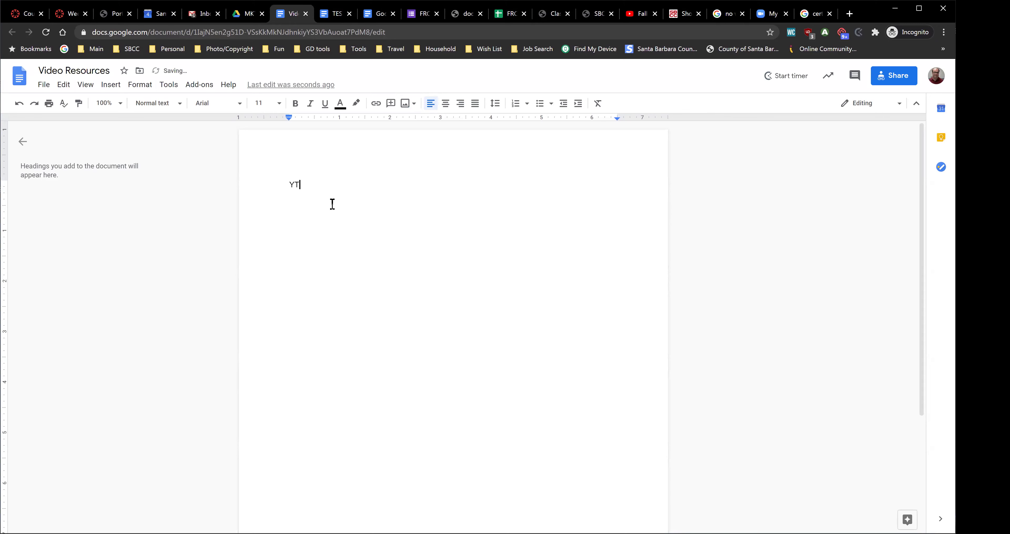
pyautogui.write(' 1')
pyautogui.press('Return')
pyautogui.write('T')
pyautogui.press('BackSpace')
pyautogui.write('YT 2')
pyautogui.hotkey('shift', 'Right')
pyautogui.click(455, 382)
pyautogui.hotkey('shift', 'Right')
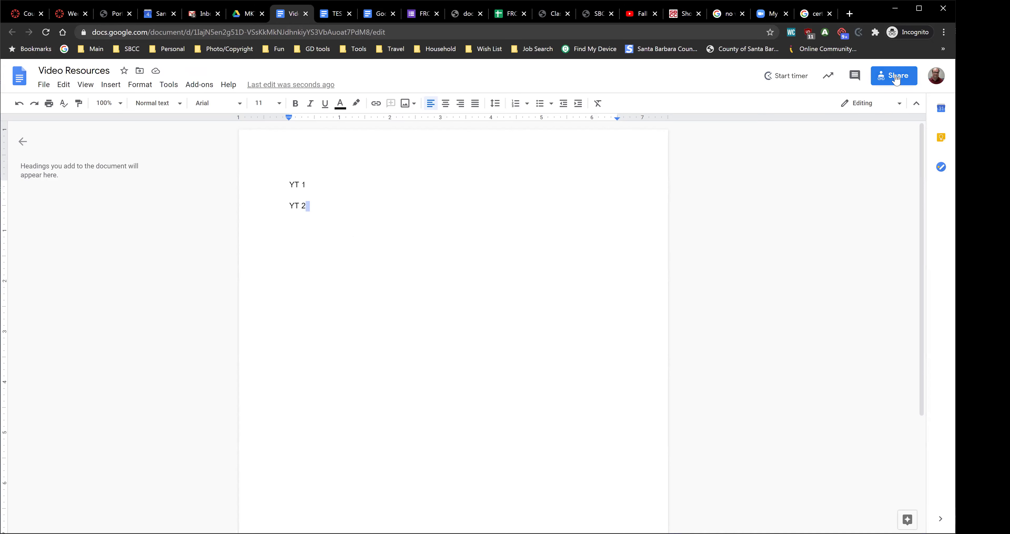
# Copy the share link of the Video Resources document and switch to the week 1 page in Canvas
pyautogui.click(893, 77)
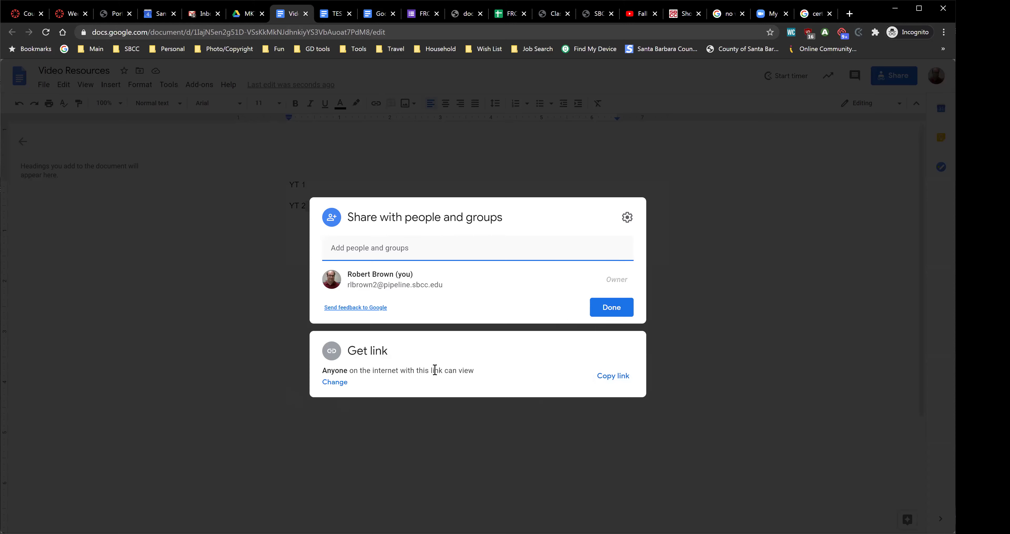
pyautogui.click(624, 377)
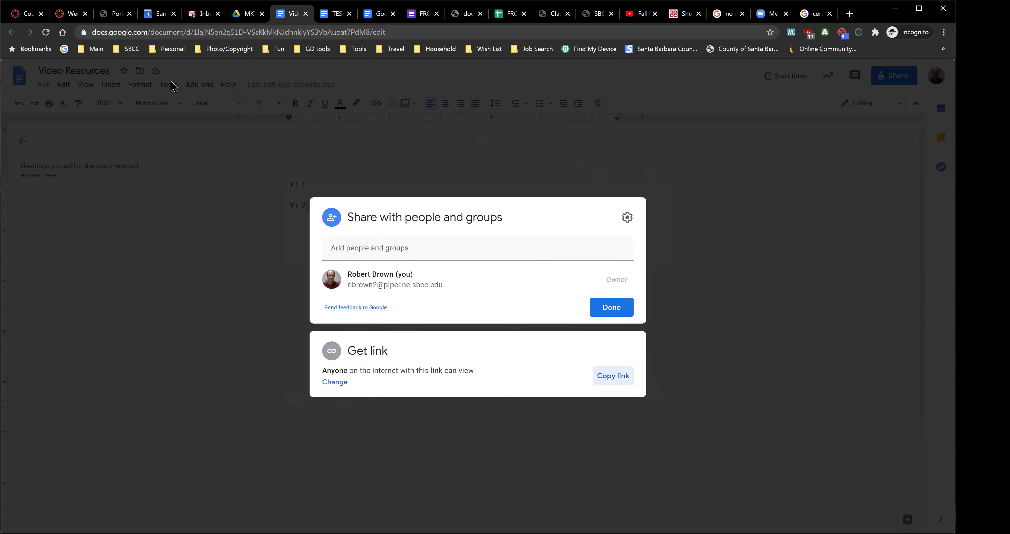
pyautogui.click(65, 17)
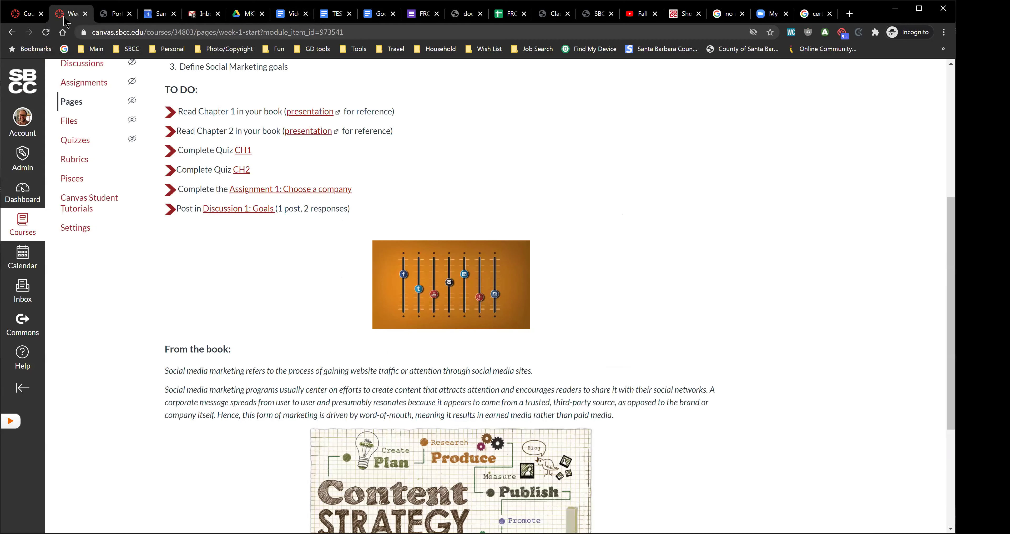
pyautogui.click(23, 17)
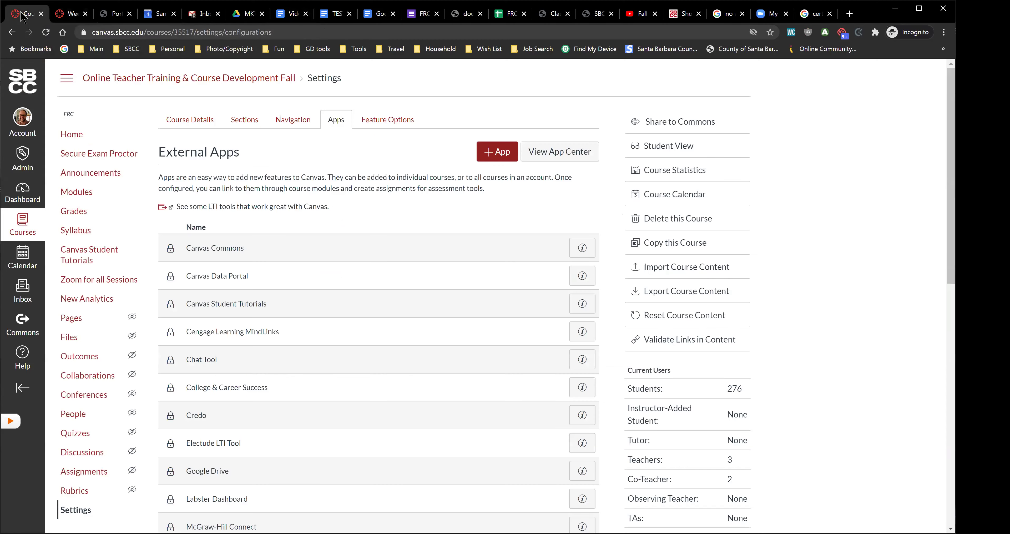
pyautogui.click(65, 16)
pyautogui.scroll(7, 207, 224)
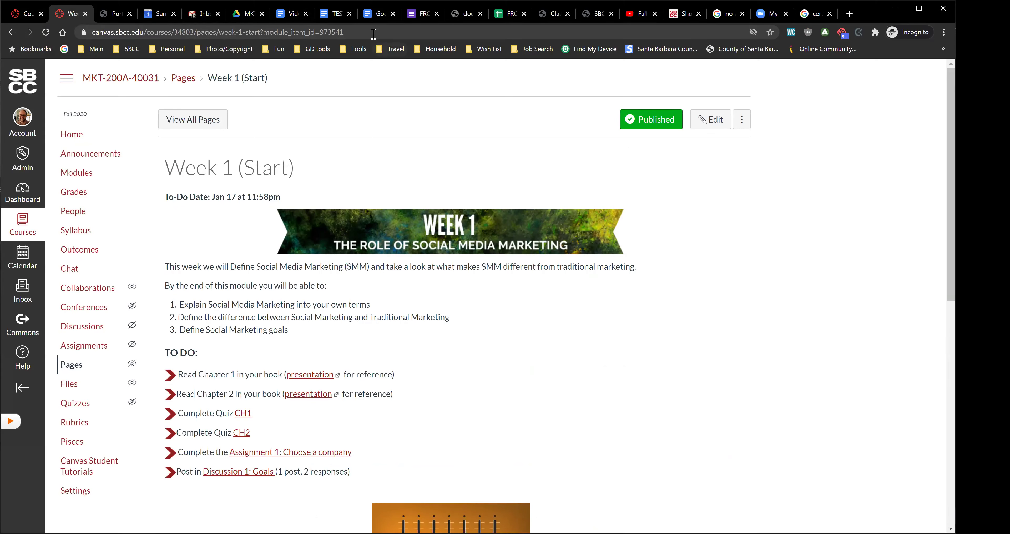
# Copy the share link of the TEST document in Google Docs and return to the Week 1 page in Canvas
pyautogui.click(379, 14)
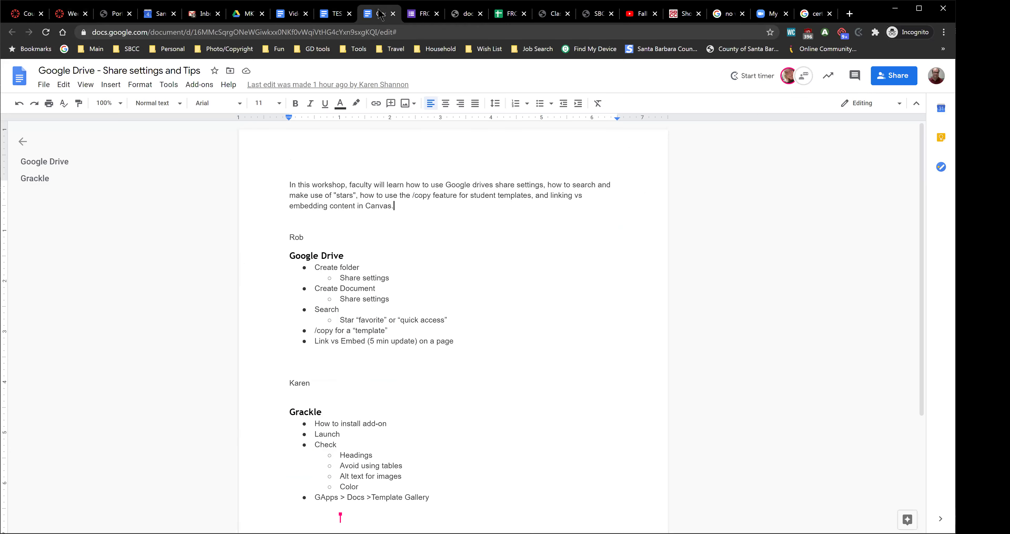
pyautogui.click(333, 14)
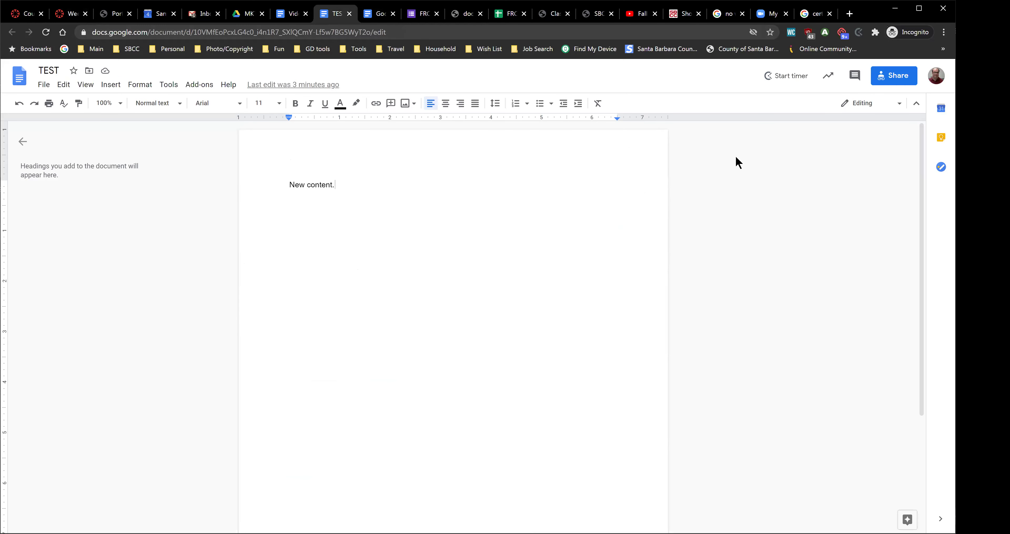
pyautogui.click(904, 79)
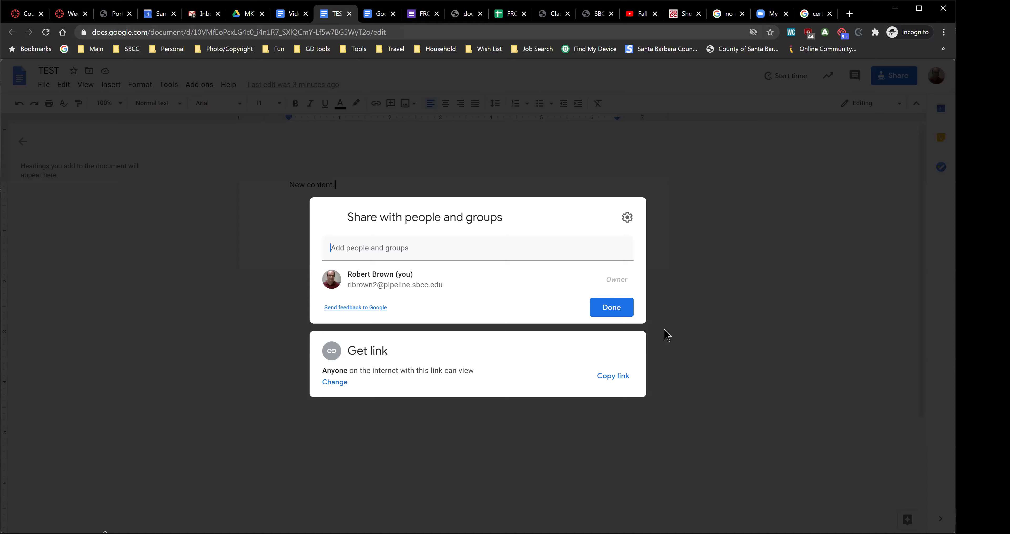
pyautogui.click(617, 376)
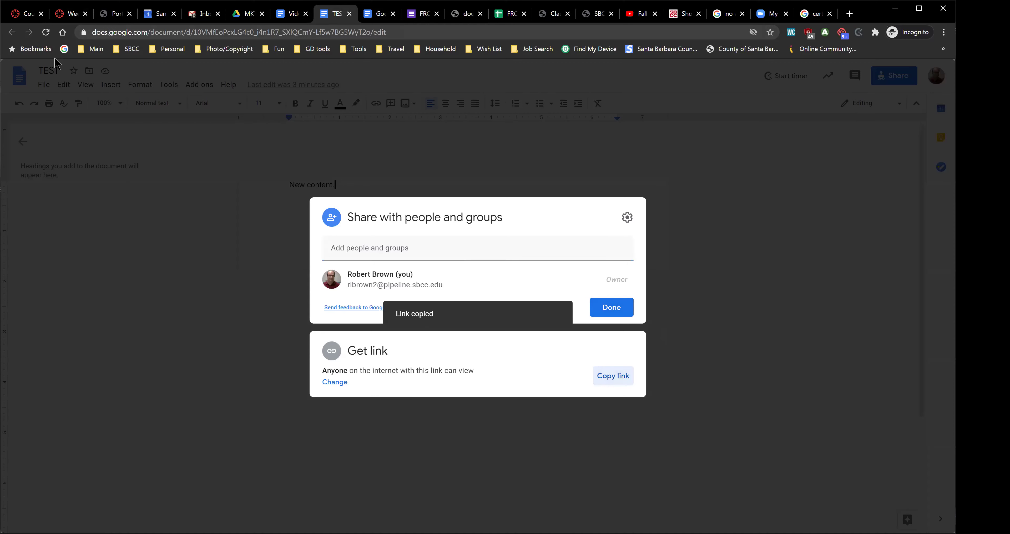
pyautogui.click(71, 16)
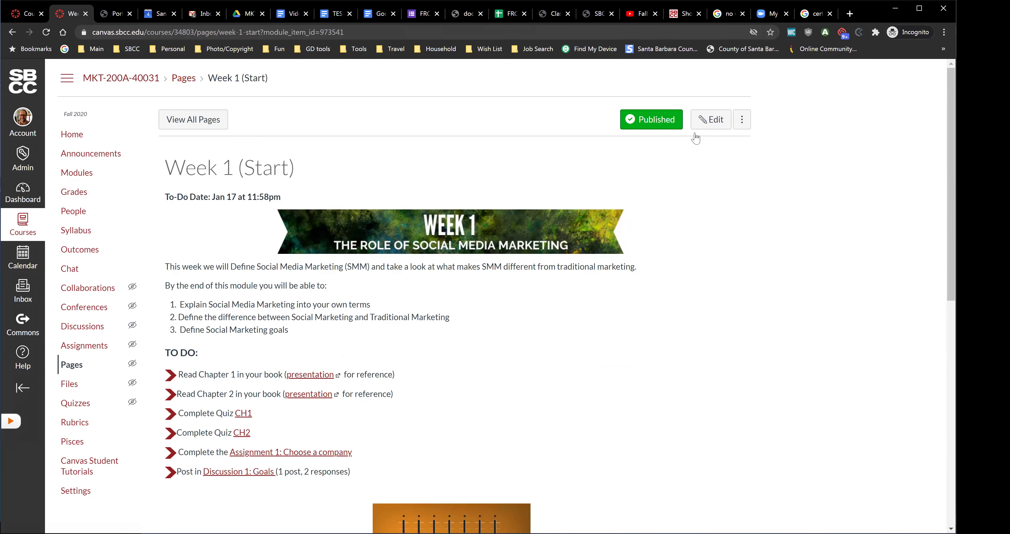
# Edit the Week 1 page and link "ain Social Media Marketing" in the first objective to the copied document URL, opening in a new window
pyautogui.click(710, 127)
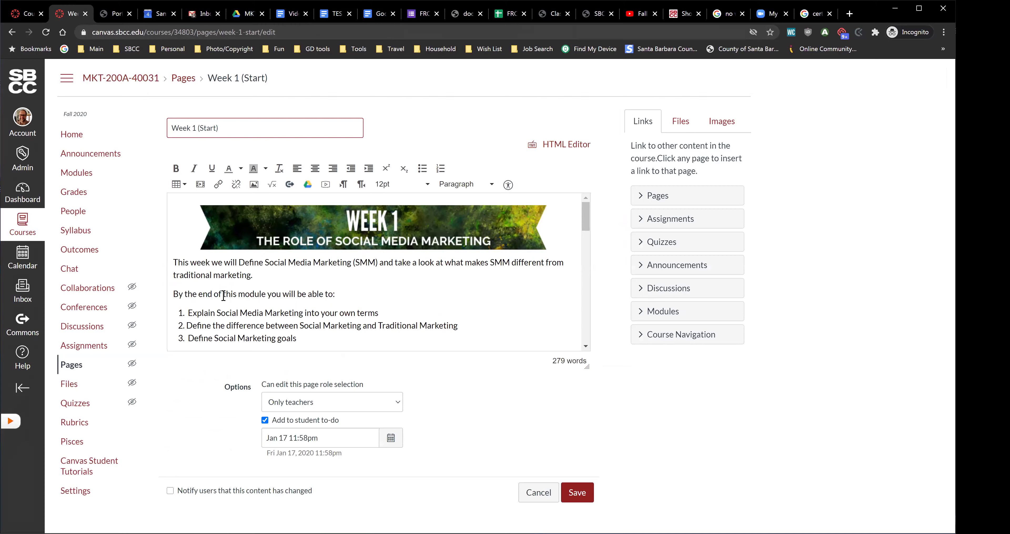
pyautogui.moveTo(205, 312); pyautogui.dragTo(304, 311)
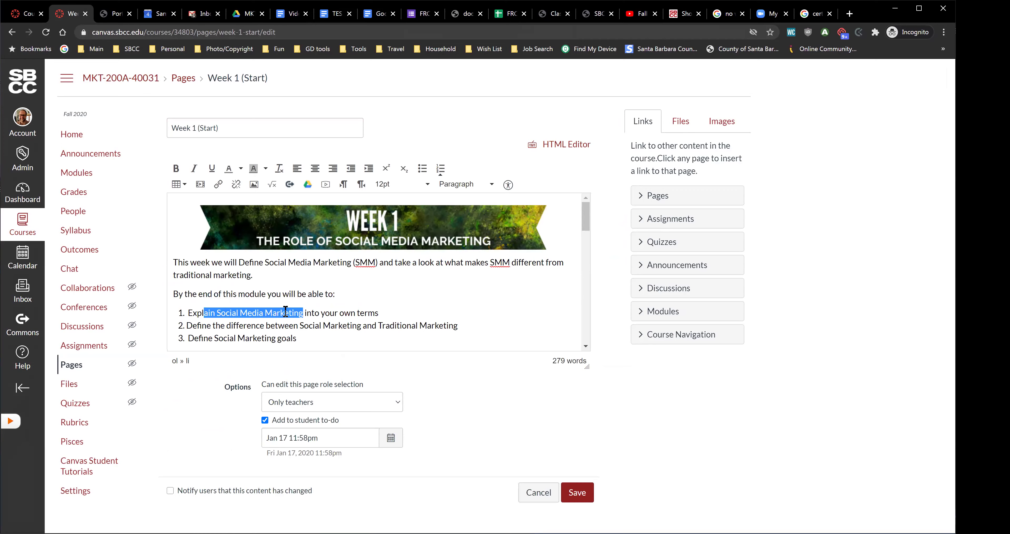
pyautogui.hotkey('ctrl', 'k')
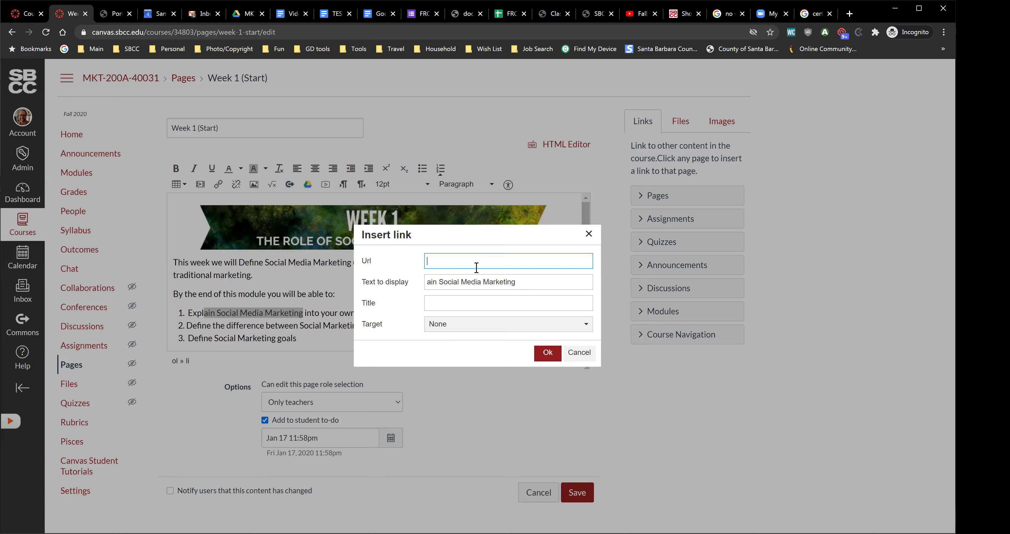
pyautogui.hotkey('ctrl', 'v')
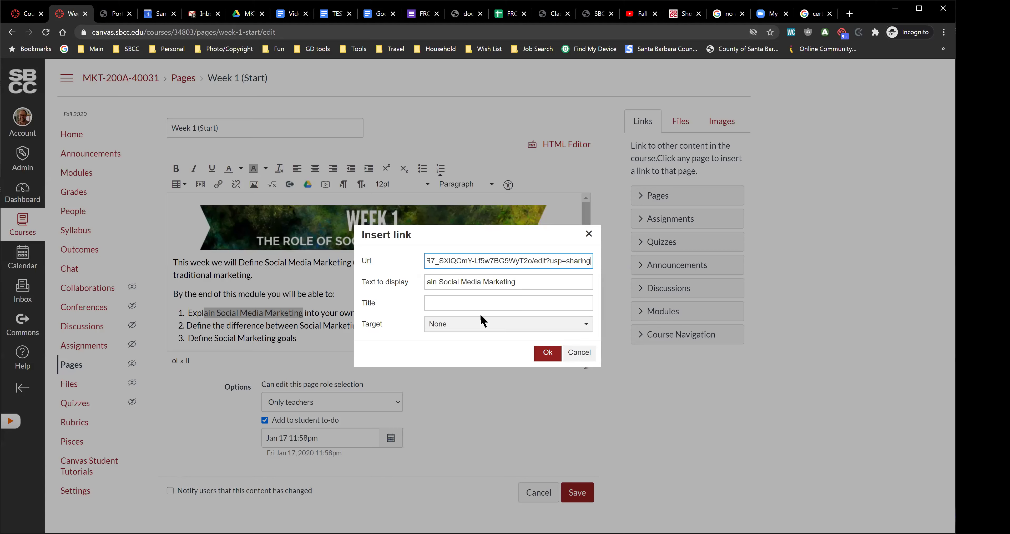
pyautogui.click(463, 331)
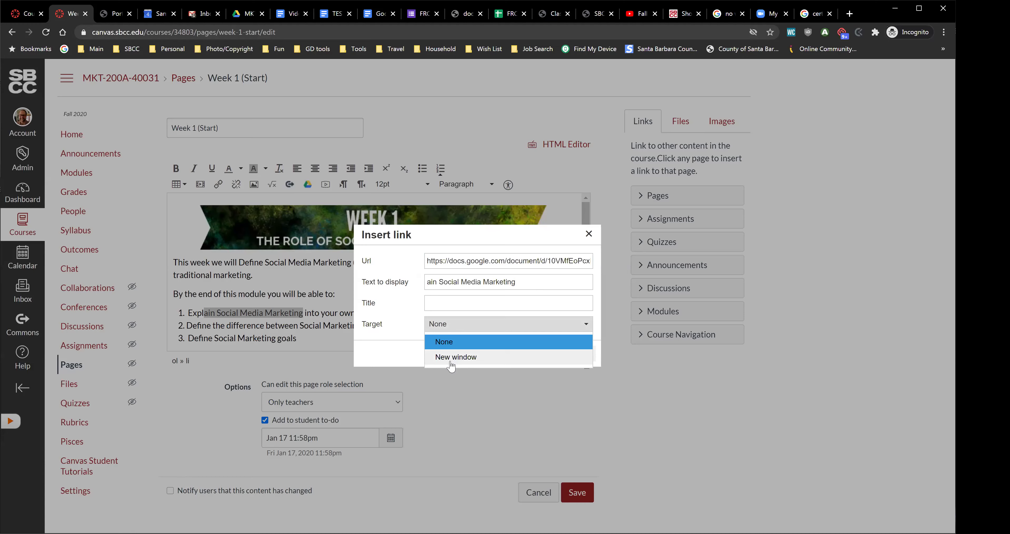
pyautogui.click(451, 357)
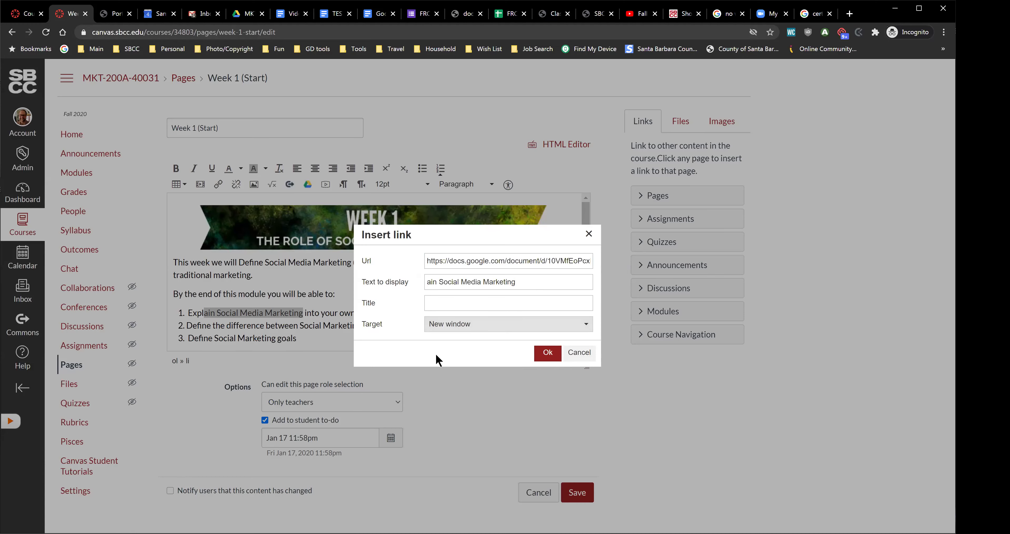
pyautogui.click(549, 353)
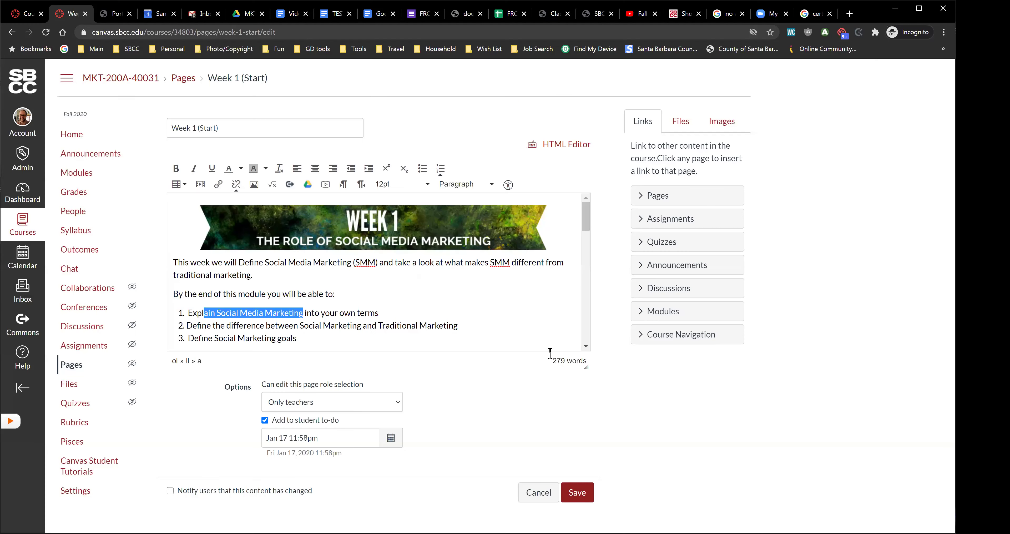
pyautogui.click(285, 336)
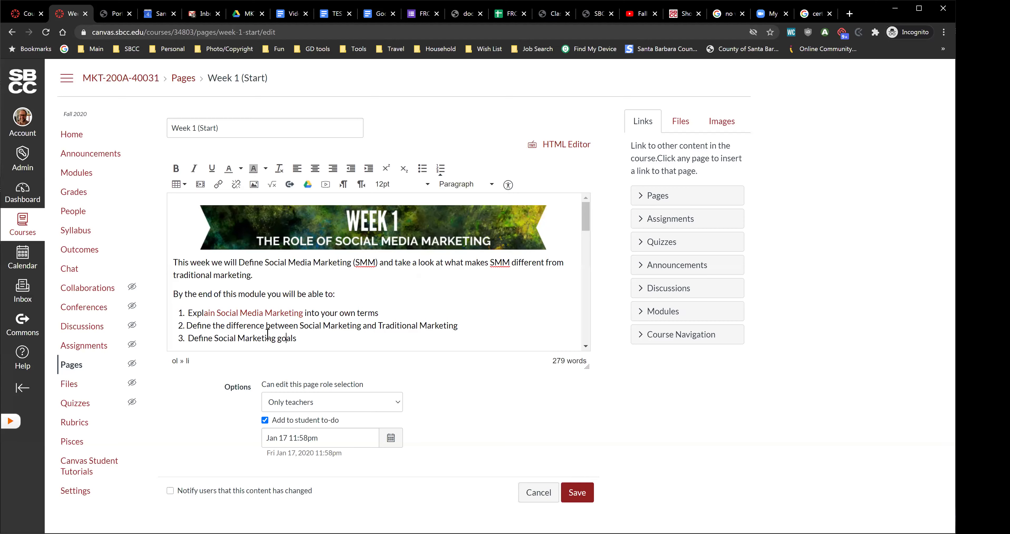
# Close the TEST document's sharing settings in Google Docs and return to the linked objective in the Canvas page editor
pyautogui.click(333, 13)
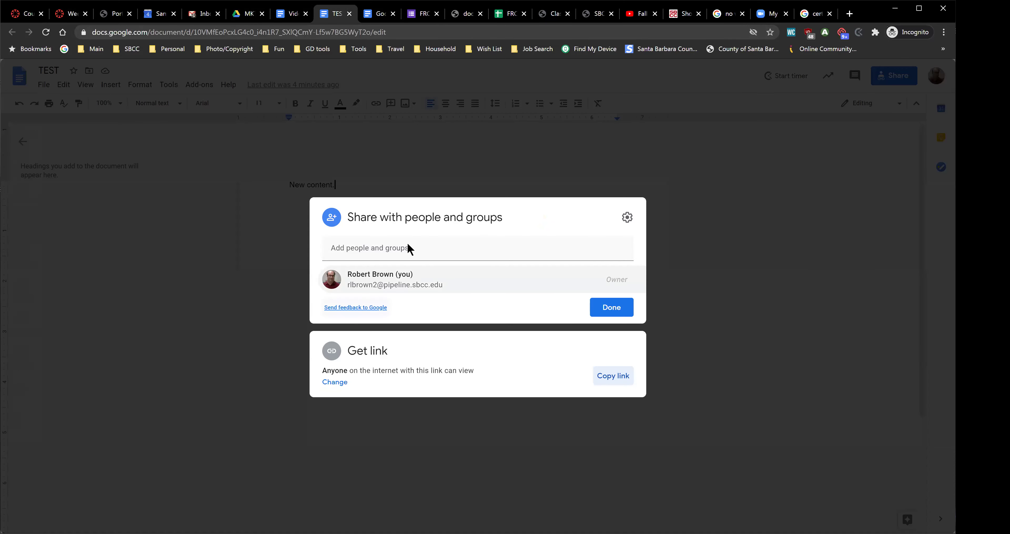
pyautogui.click(574, 483)
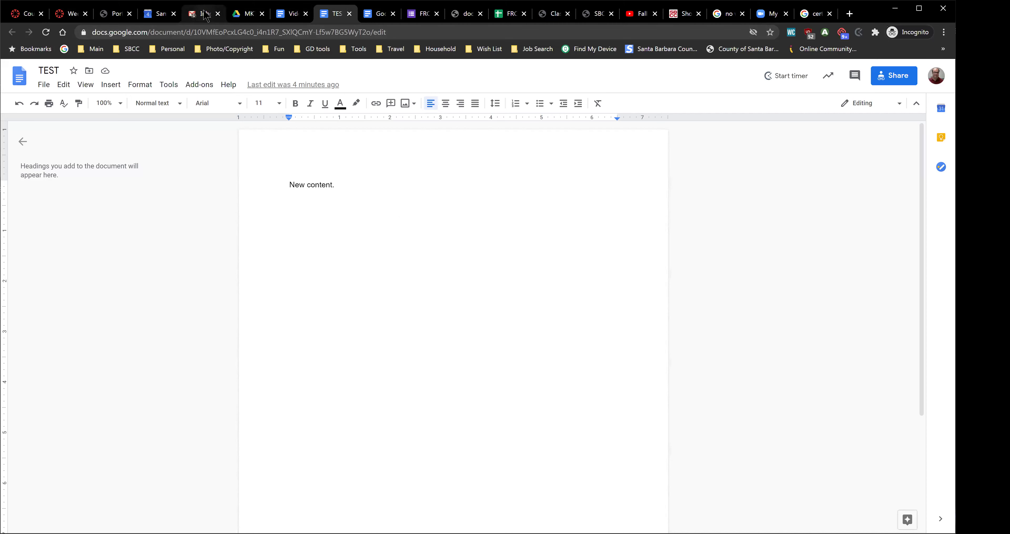
pyautogui.click(59, 14)
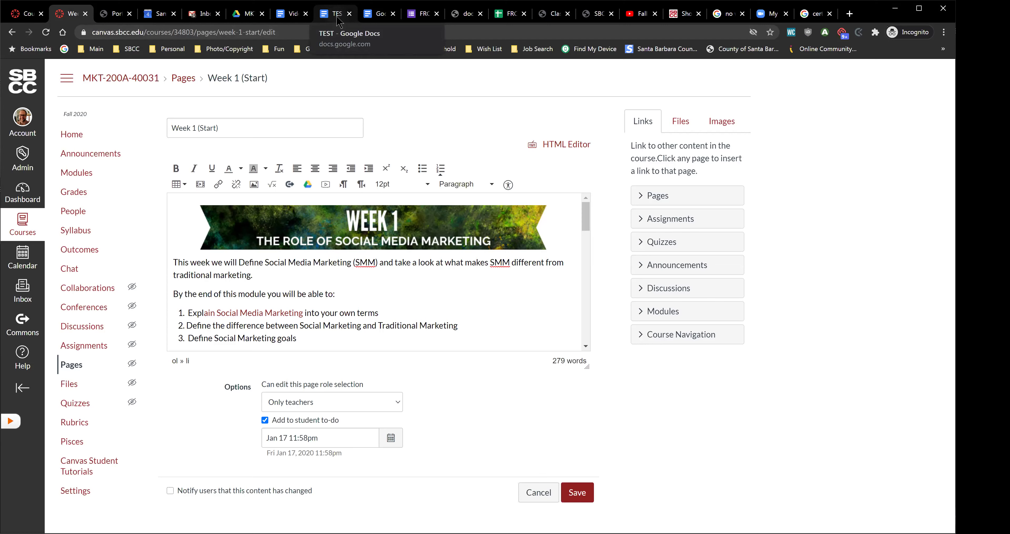
pyautogui.click(265, 315)
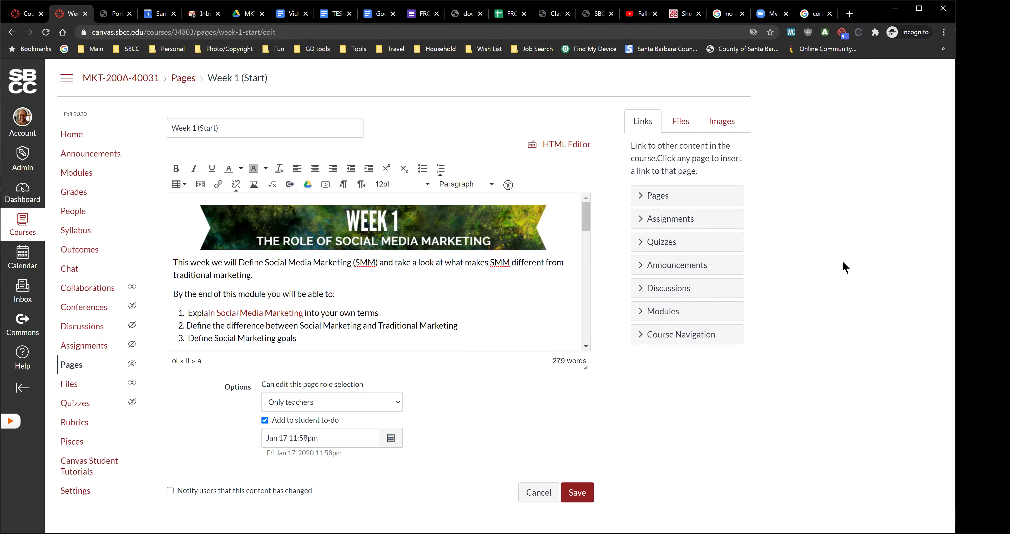
# Change link sharing of the "Google Drive - Share settings and Tips" document to Santa Barbara City College and check the available access roles
pyautogui.click(377, 16)
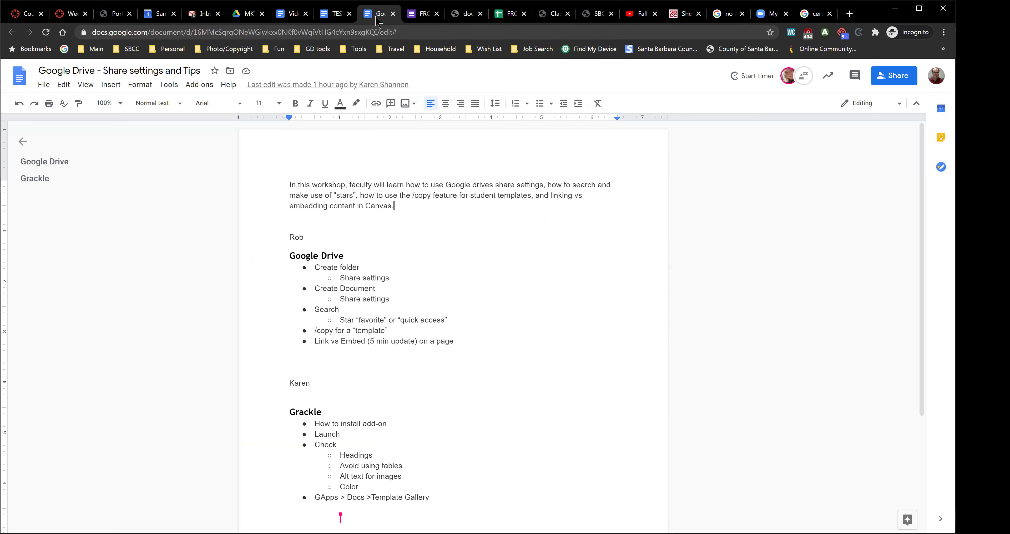
pyautogui.click(333, 16)
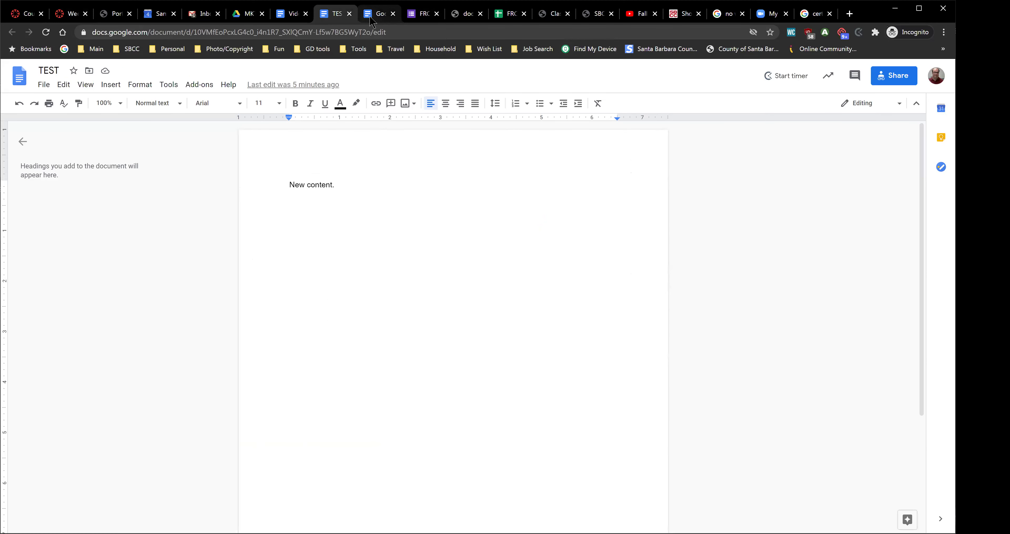
pyautogui.click(365, 17)
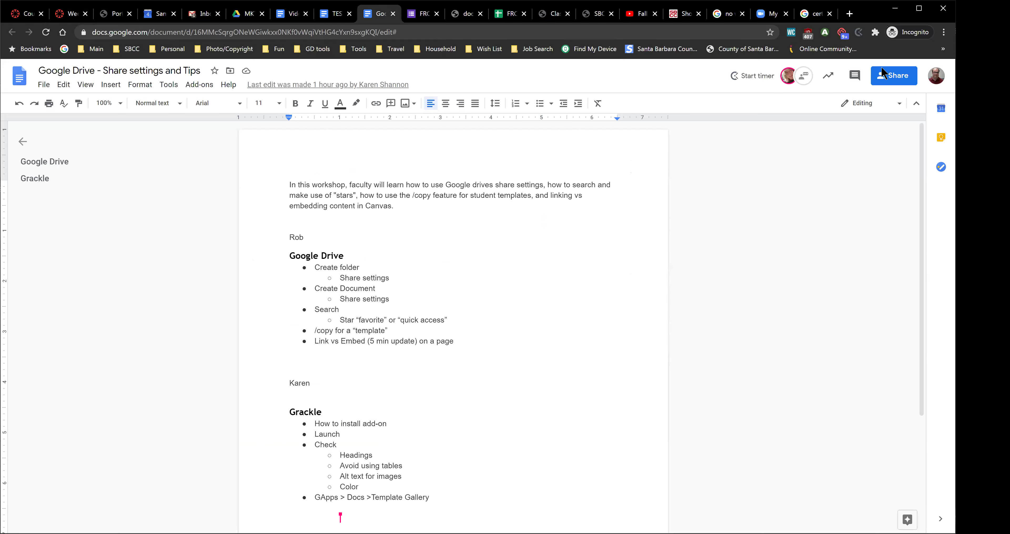
pyautogui.click(895, 75)
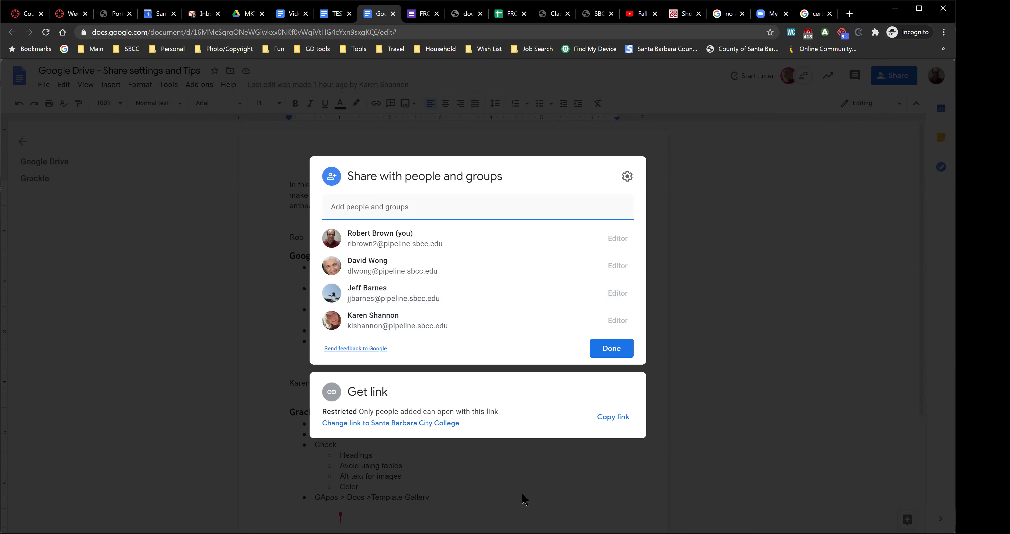
pyautogui.click(429, 424)
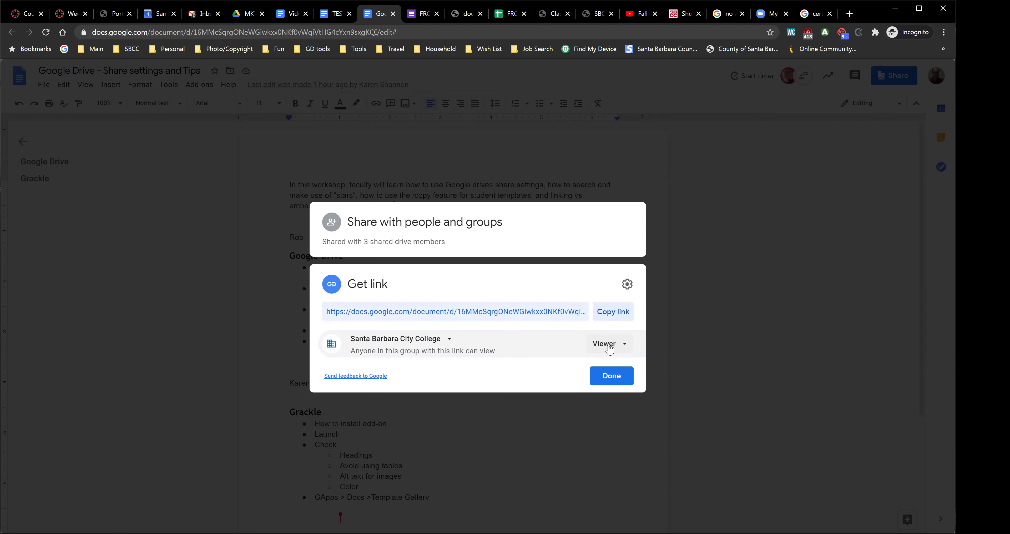
pyautogui.click(621, 345)
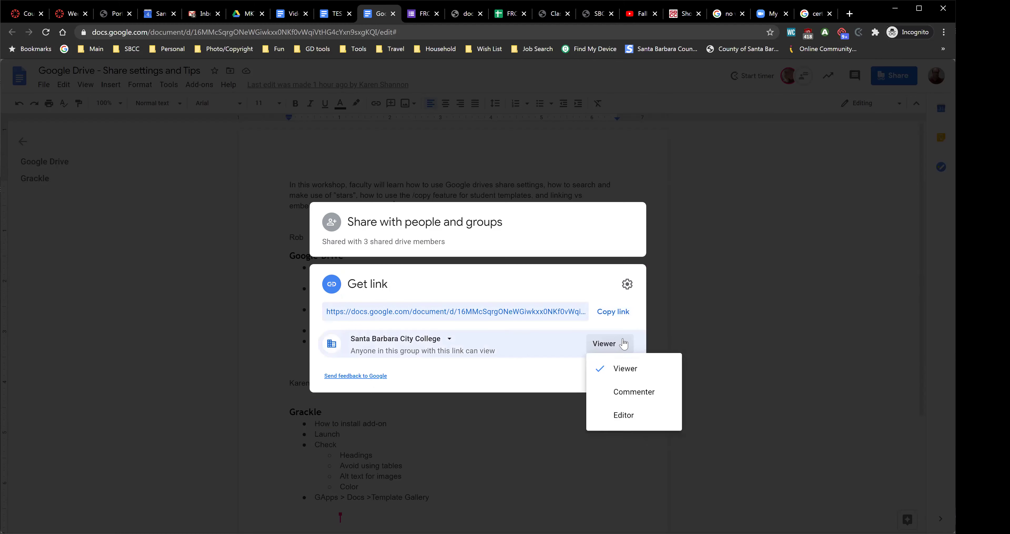
pyautogui.click(452, 384)
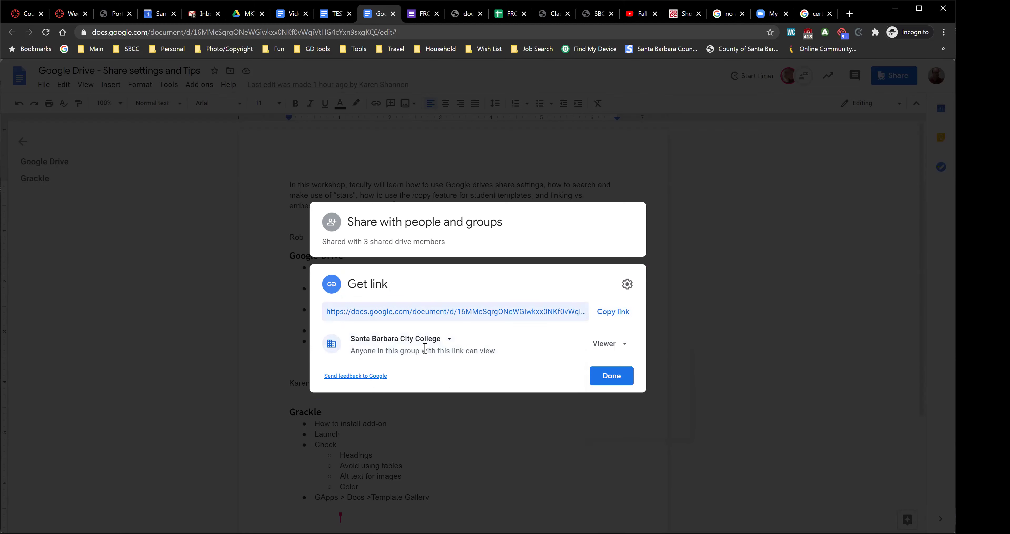
# Adjust who can open the workshop document by link and finish its sharing settings
pyautogui.click(450, 339)
pyautogui.click(415, 369)
pyautogui.click(600, 376)
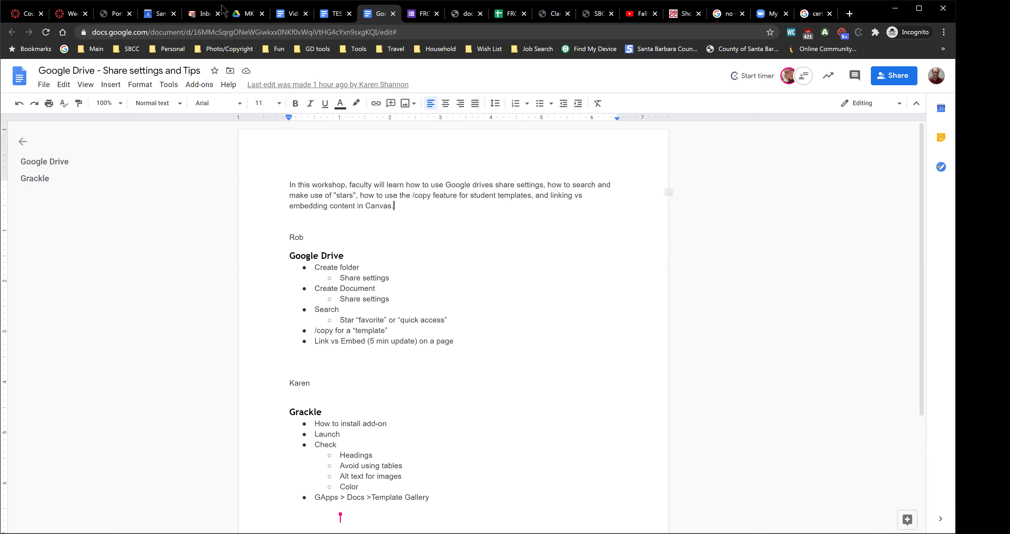
# Examine the file sharing in the MKT220 folder and then the MKT123 folder, both inside _Class in Google Drive
pyautogui.click(239, 17)
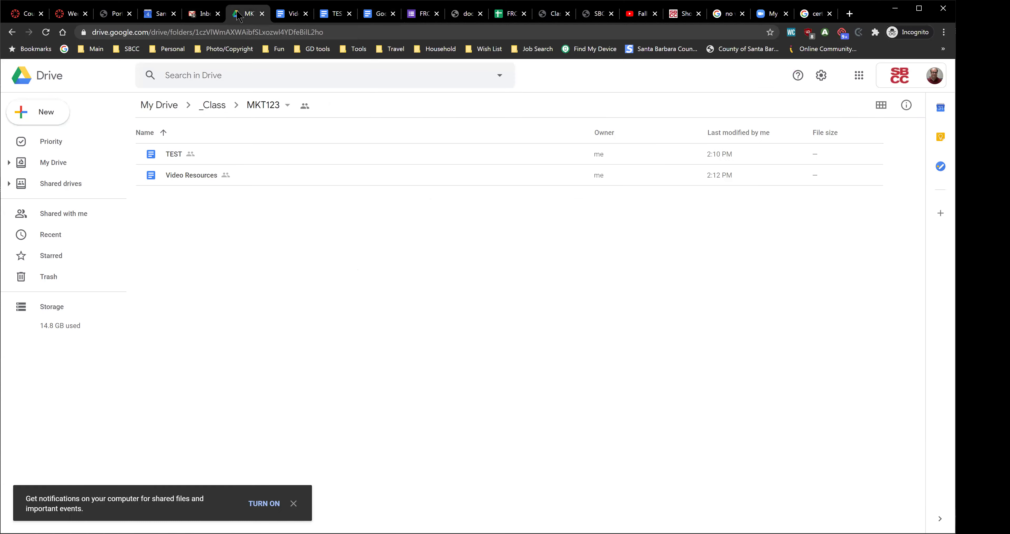
pyautogui.click(59, 169)
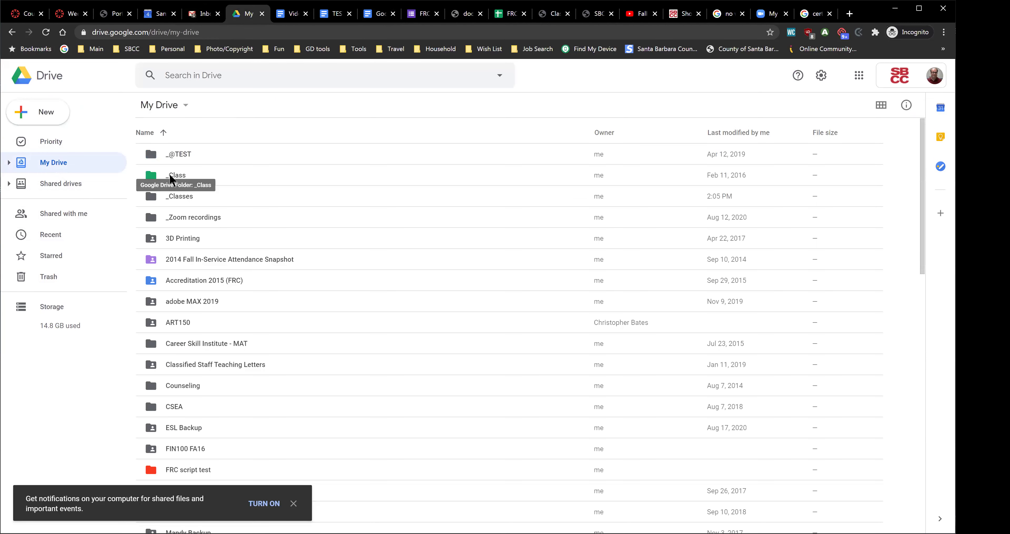
pyautogui.click(167, 177)
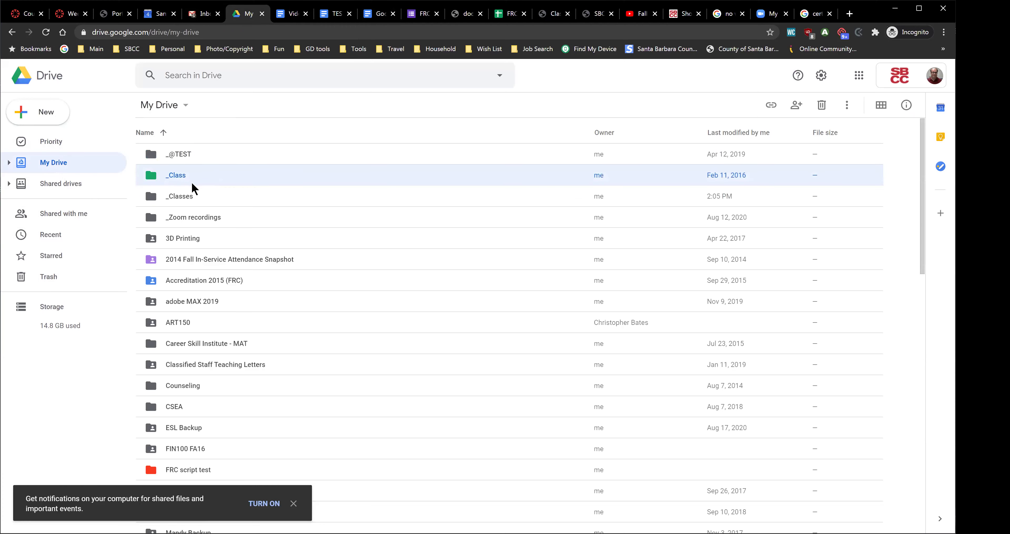
pyautogui.doubleClick(178, 177)
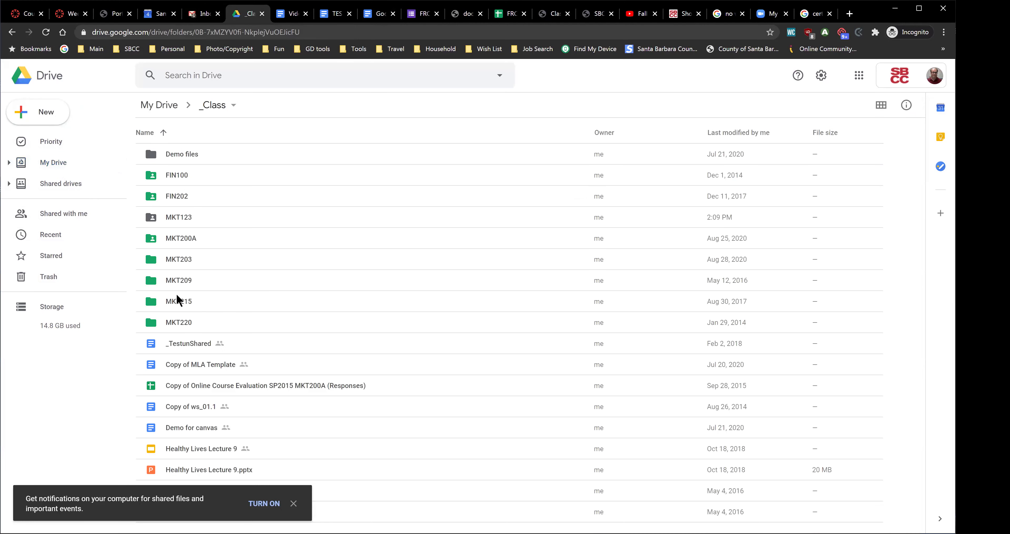
pyautogui.click(179, 322)
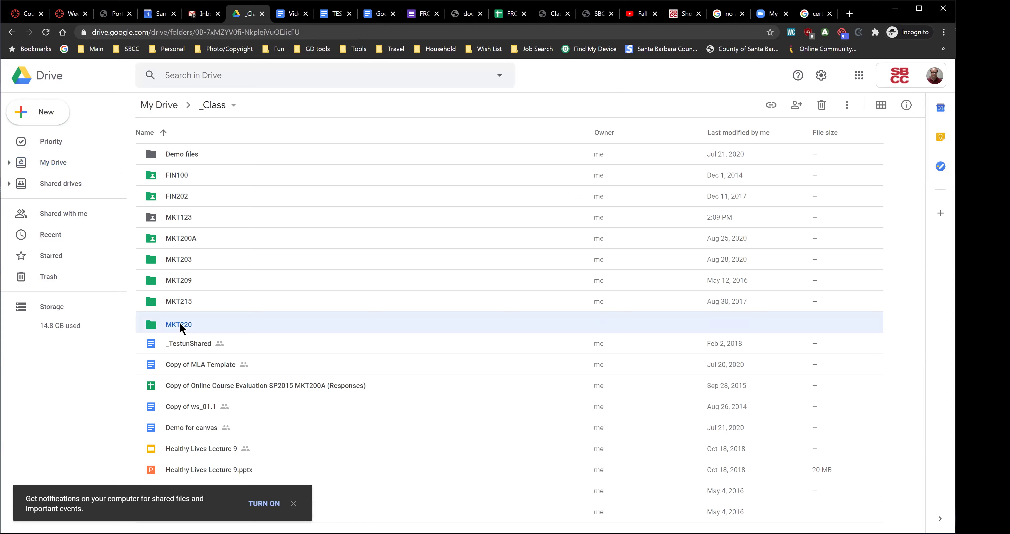
pyautogui.doubleClick(179, 322)
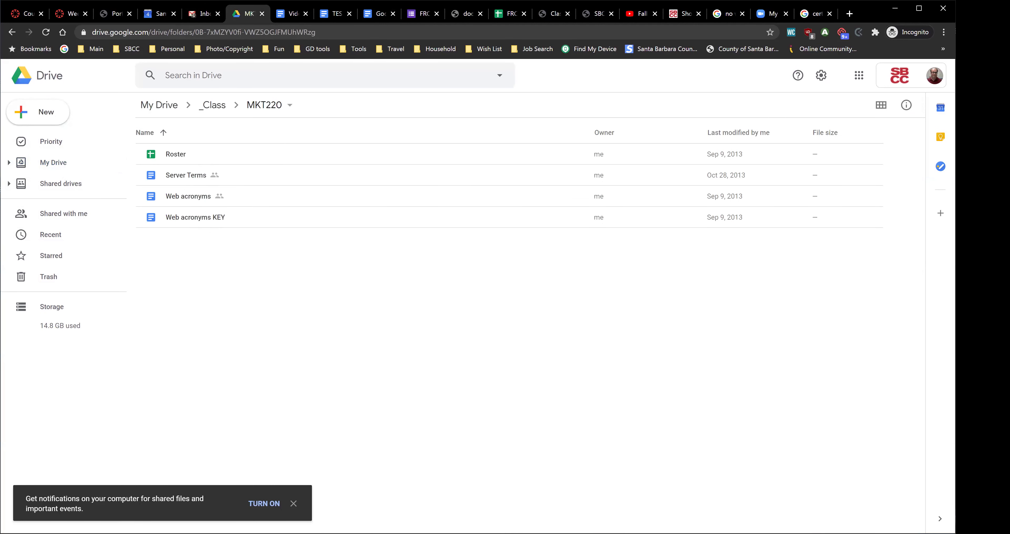
pyautogui.click(12, 33)
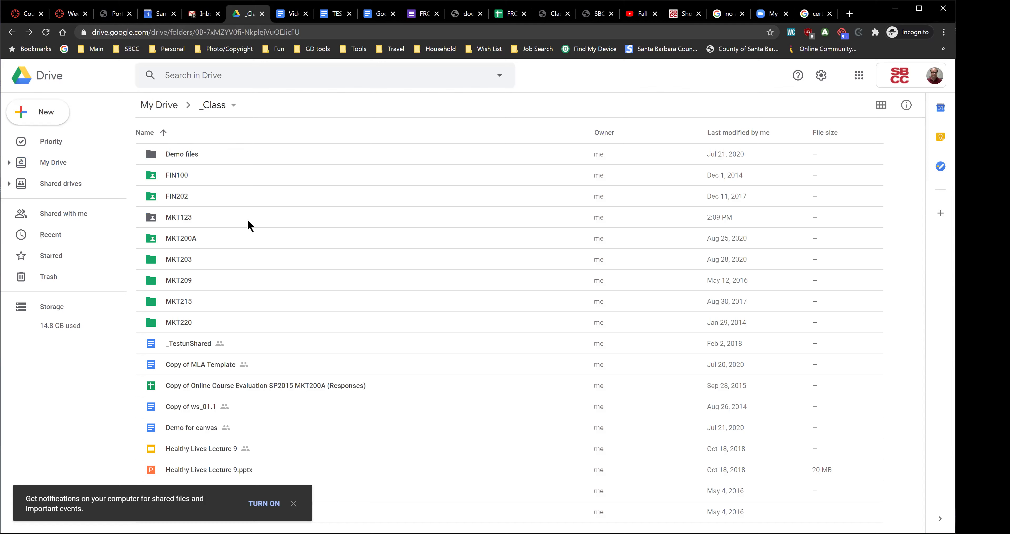
pyautogui.doubleClick(183, 220)
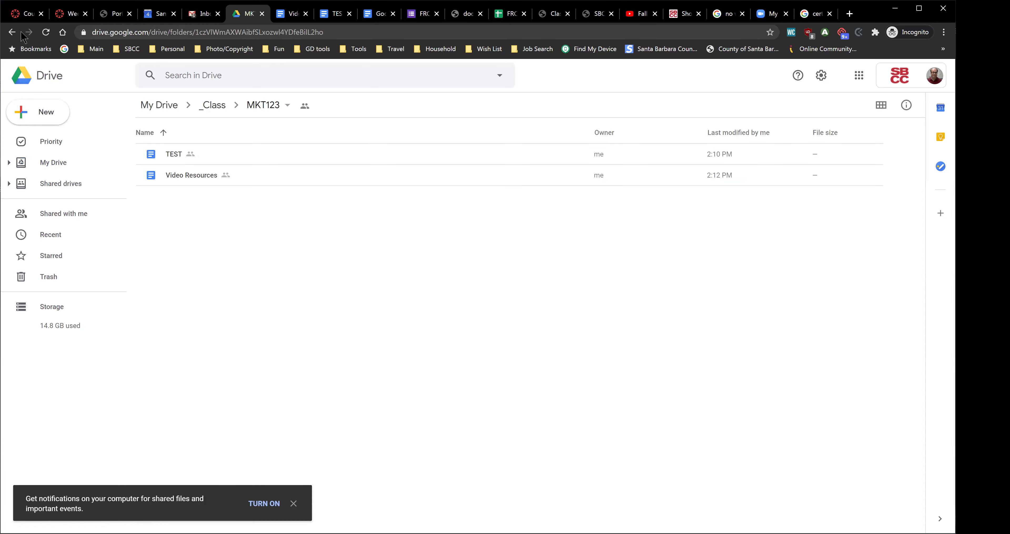
# Go back to the _Class folder and check the MKT123 folder's sharing settings without changing them
pyautogui.click(12, 32)
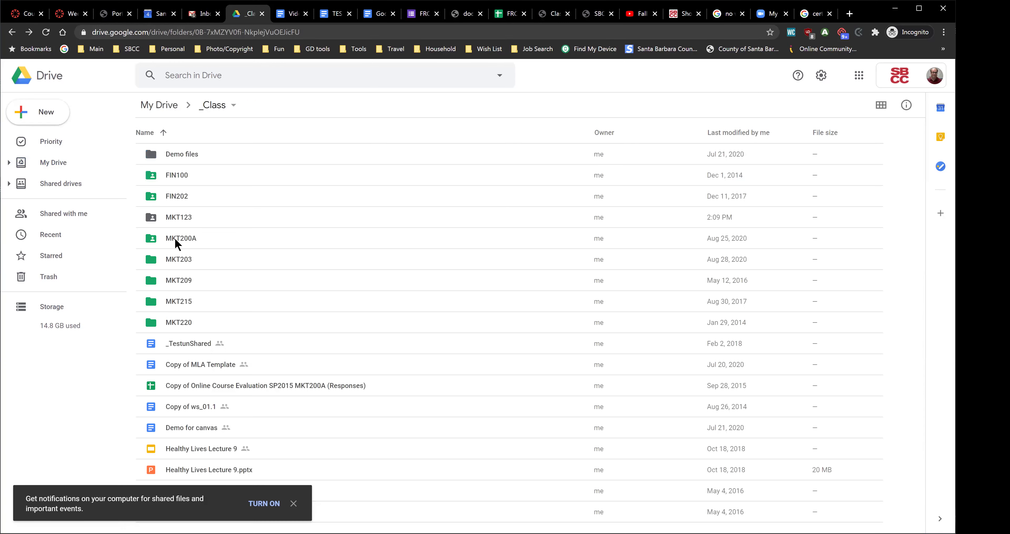
pyautogui.click(189, 217)
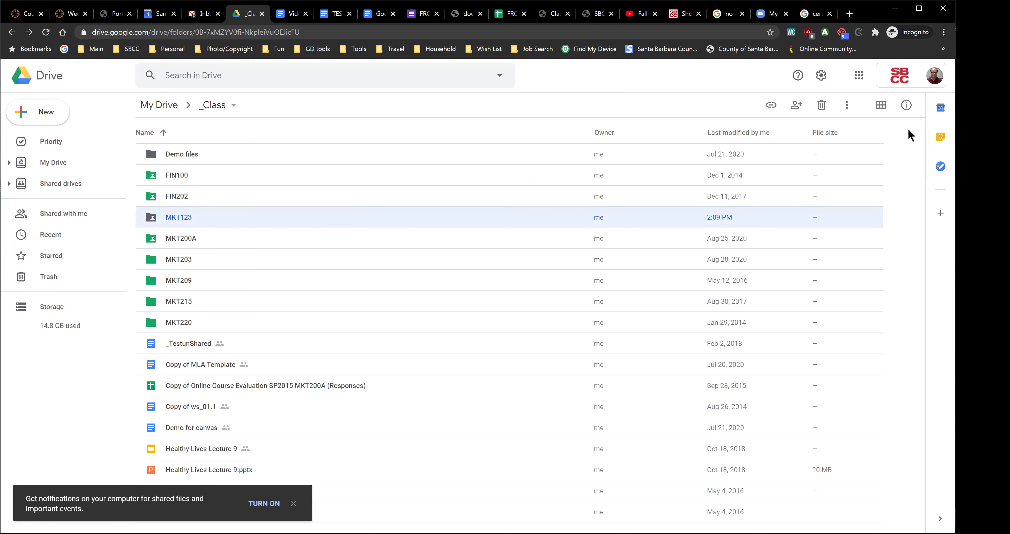
pyautogui.click(794, 107)
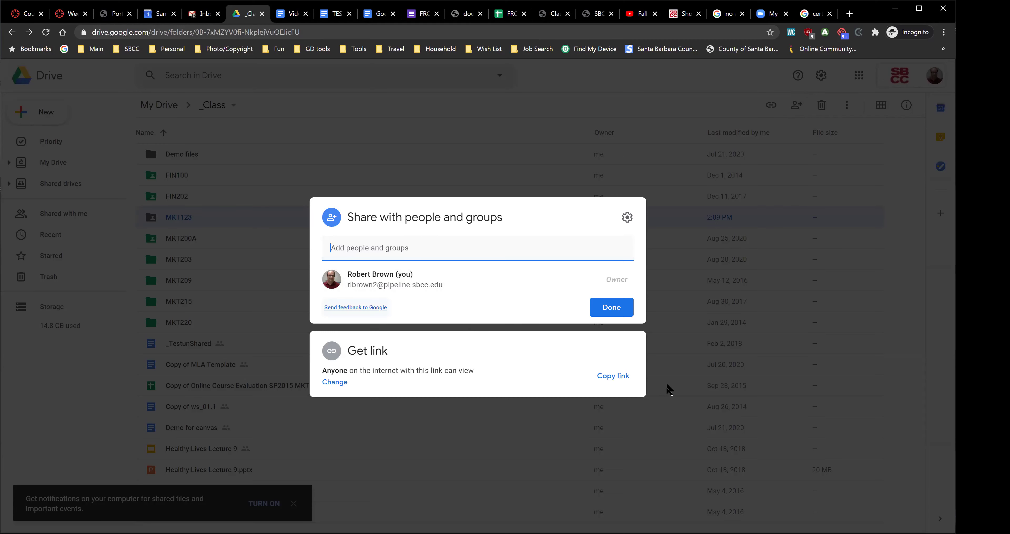
pyautogui.click(523, 437)
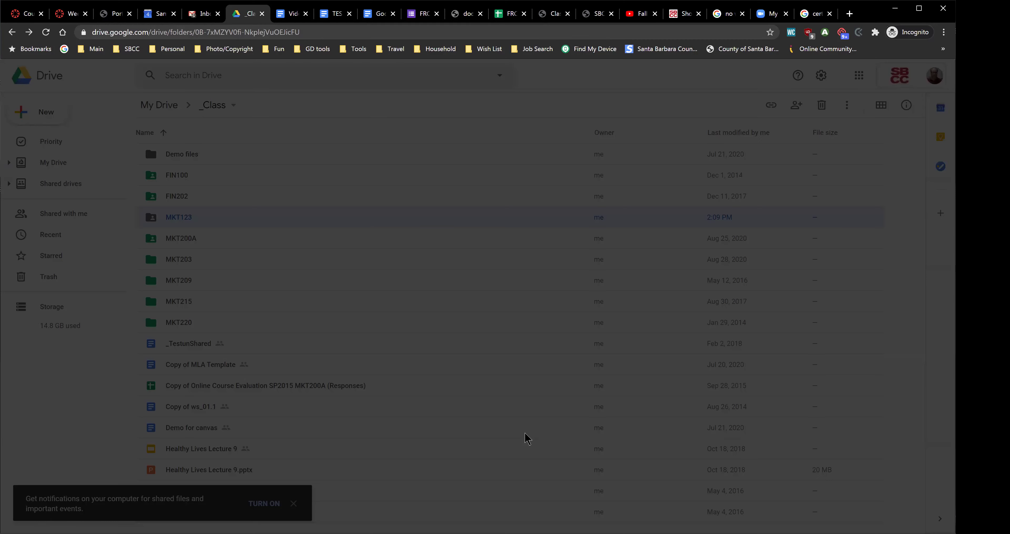
pyautogui.click(521, 450)
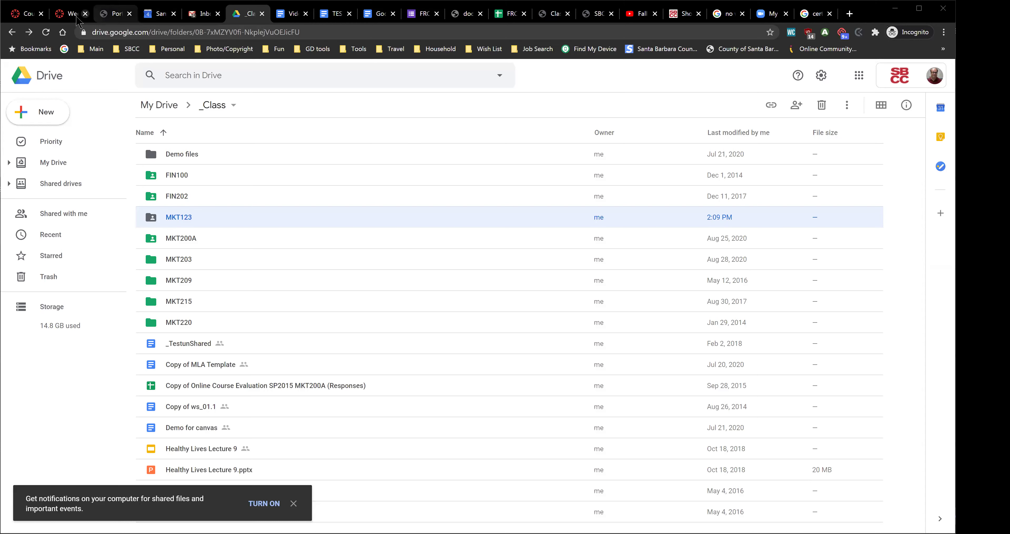
# Switch to Canvas, leave the Week 1 (Start) page without saving, and open the MKT-200A-42821 course
pyautogui.click(66, 17)
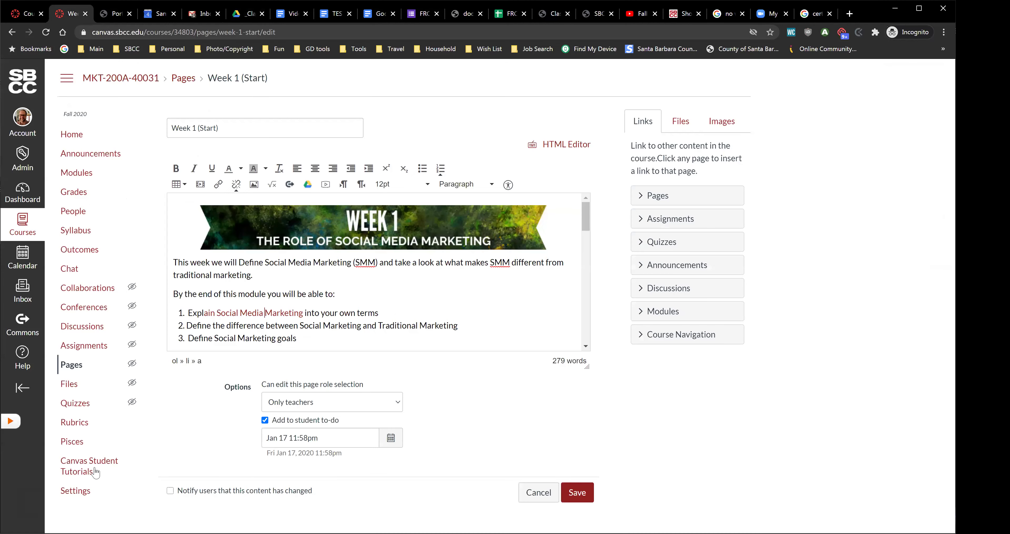
pyautogui.click(22, 197)
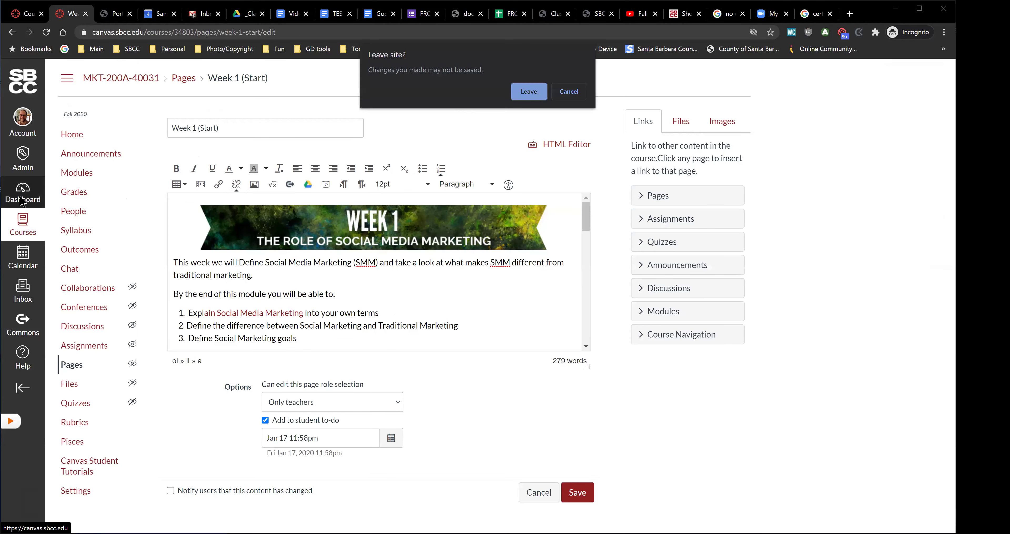
pyautogui.click(516, 97)
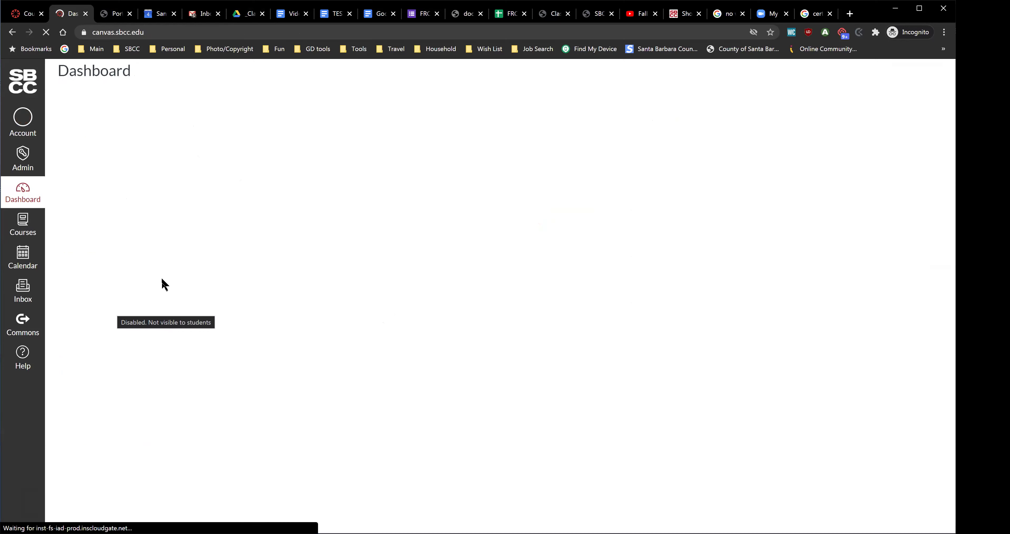
pyautogui.scroll(-3, 169, 293)
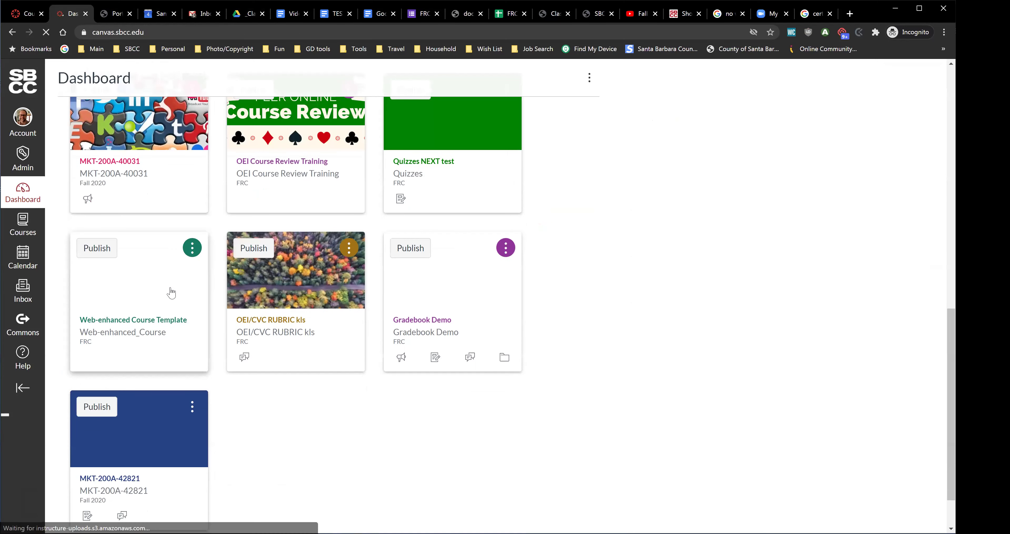
pyautogui.click(109, 420)
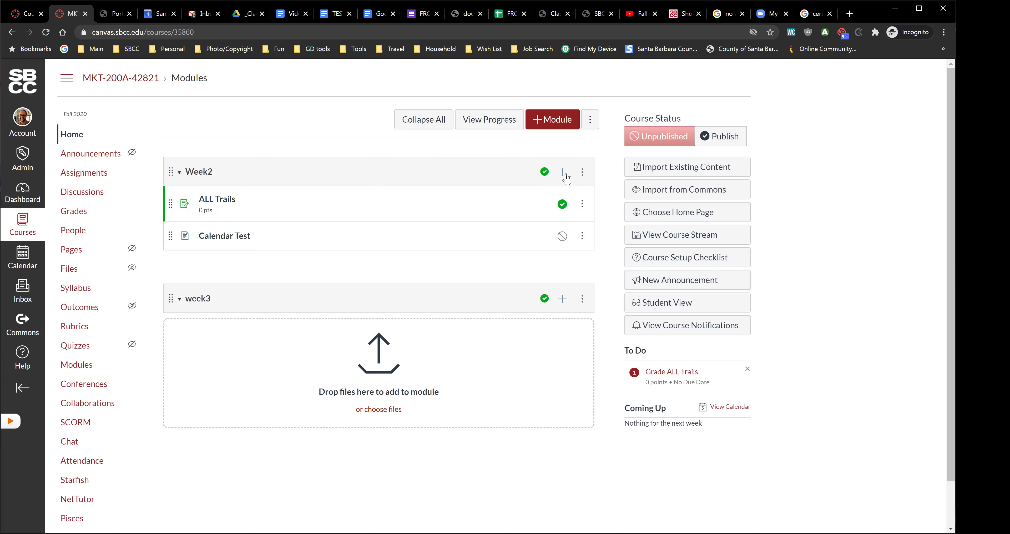
# Edit the Calendar Test page in the Week2 module and add the heading "Link to a page" above Monday
pyautogui.click(219, 238)
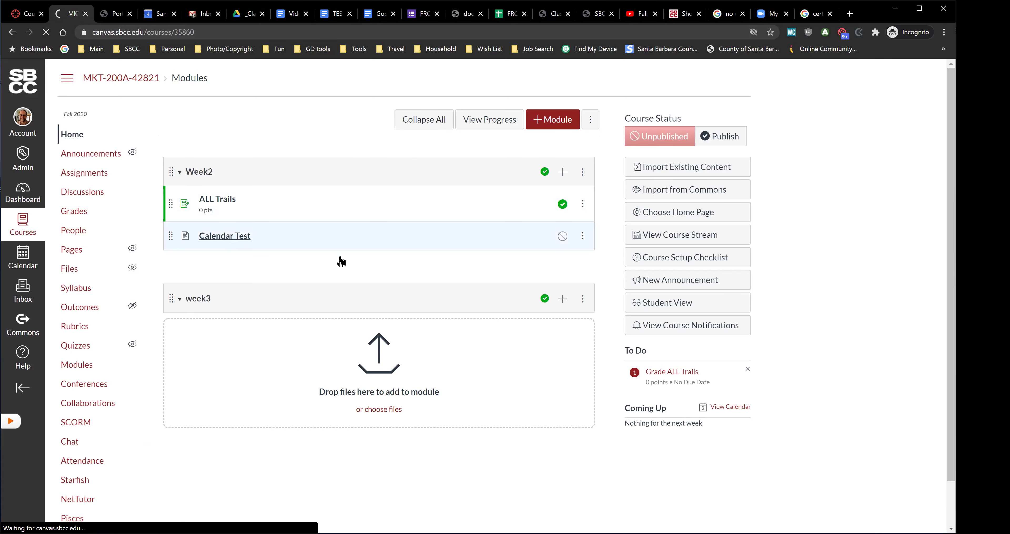
pyautogui.click(714, 121)
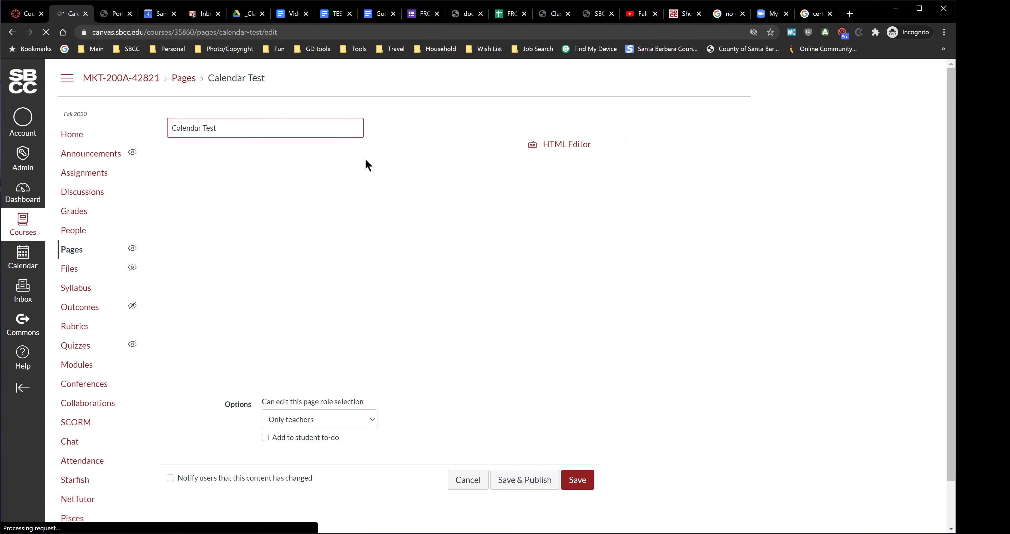
pyautogui.click(223, 201)
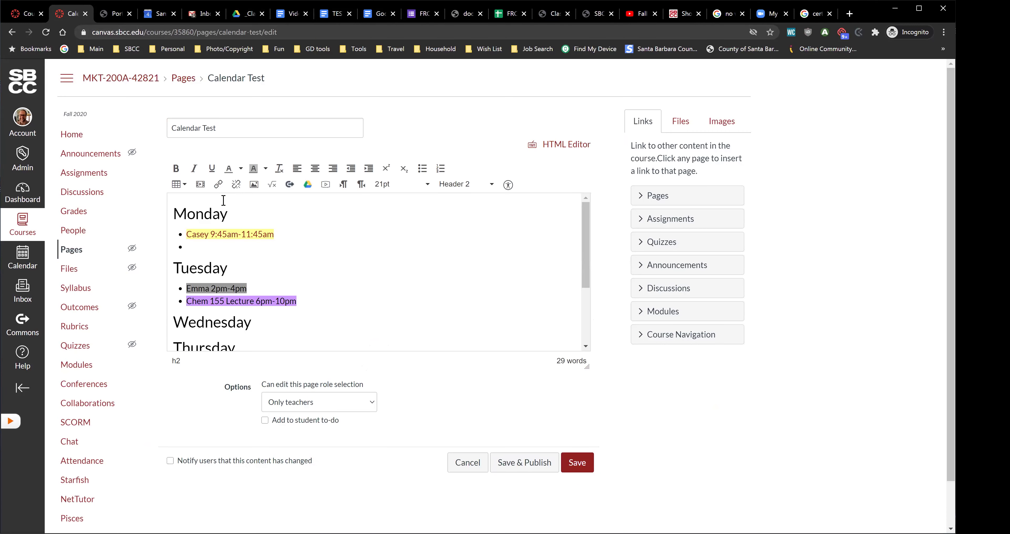
pyautogui.press('Home')
pyautogui.press('Return')
pyautogui.press('Return')
pyautogui.press('Up')
pyautogui.press('Up')
pyautogui.write('Link to a ')
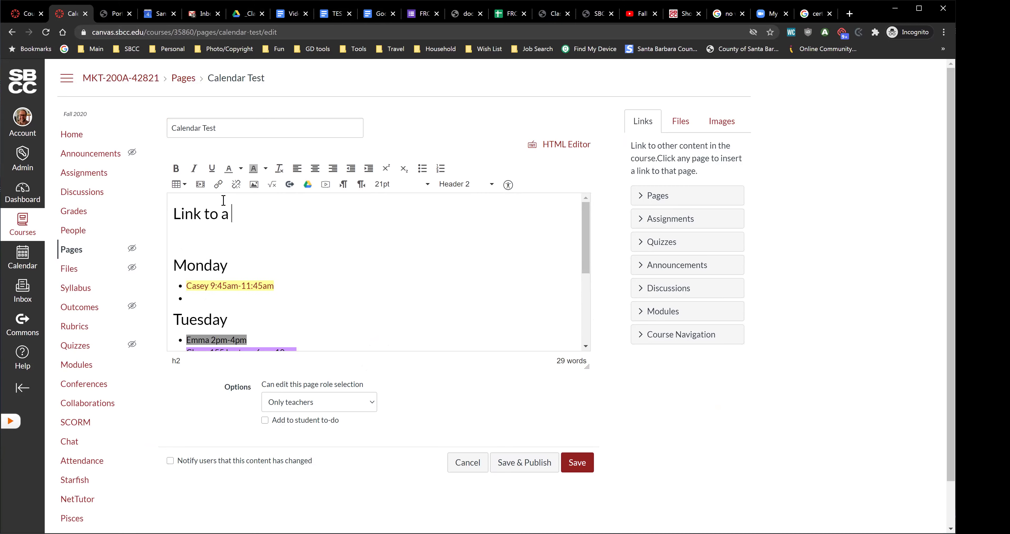
pyautogui.write('page')
# Link "Link to a page" to the copied Google Docs address with target New window, save the page and test the link
pyautogui.moveTo(268, 215); pyautogui.dragTo(171, 210)
pyautogui.hotkey('ctrl', 'k')
pyautogui.hotkey('ctrl', 'v')
pyautogui.click(459, 333)
pyautogui.click(457, 356)
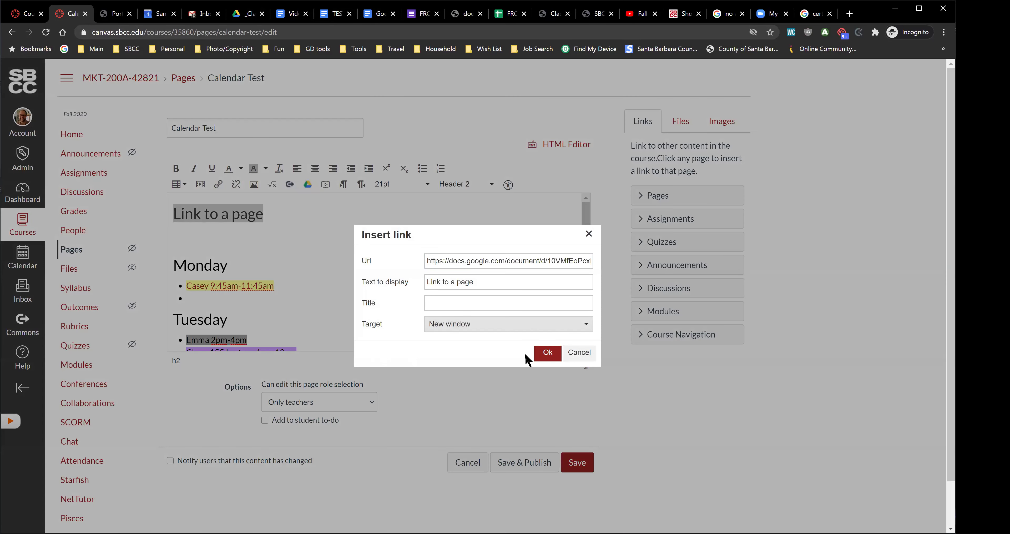
pyautogui.click(553, 354)
pyautogui.click(576, 464)
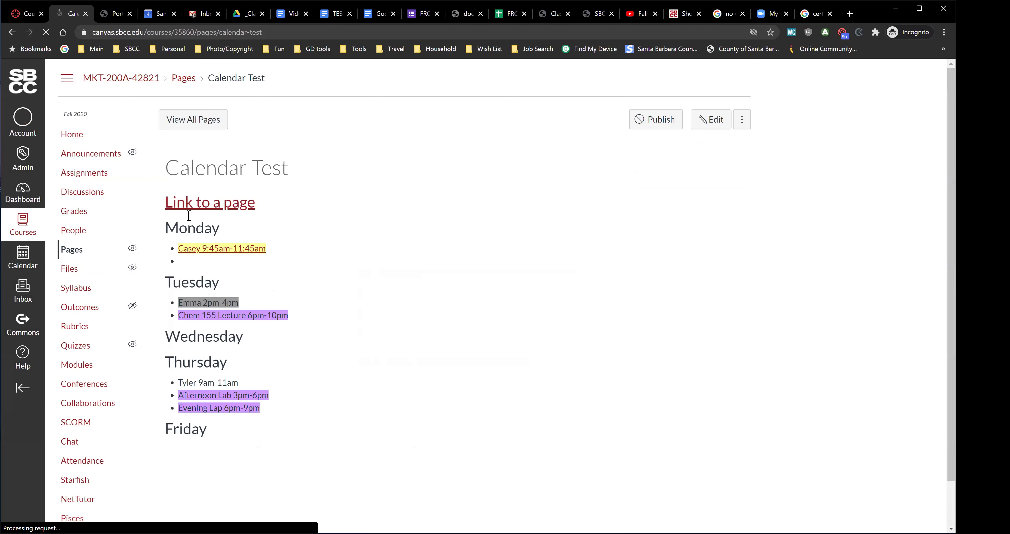
pyautogui.click(217, 207)
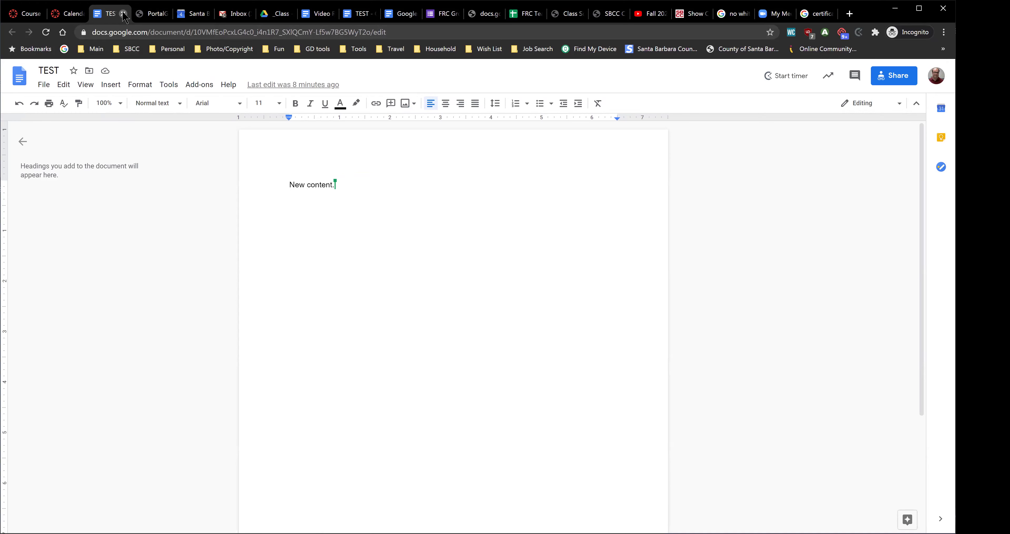
pyautogui.click(124, 16)
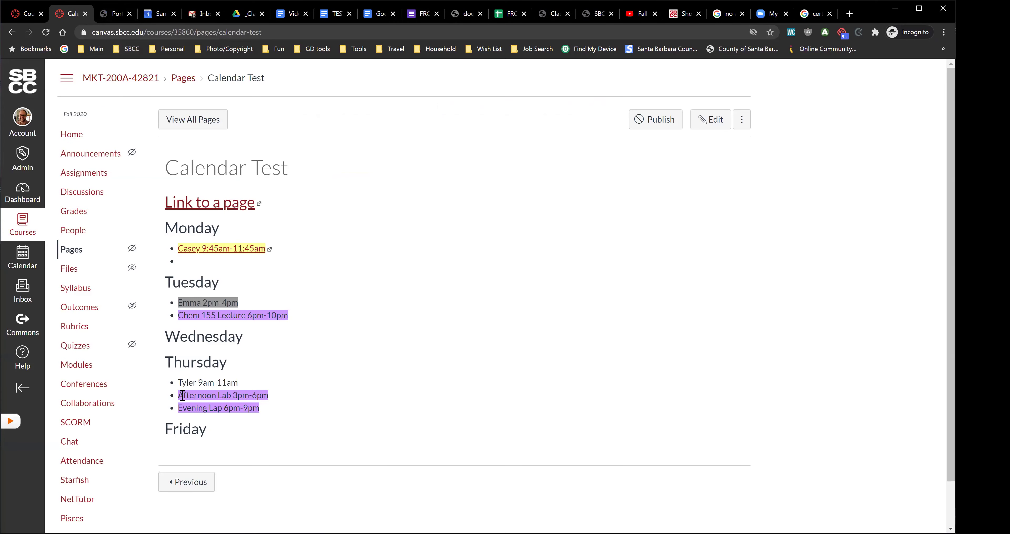
# Replace the TEST document's content in Google Docs with the Monday to Friday schedule copied from the Calendar Test page
pyautogui.moveTo(165, 228); pyautogui.dragTo(292, 417)
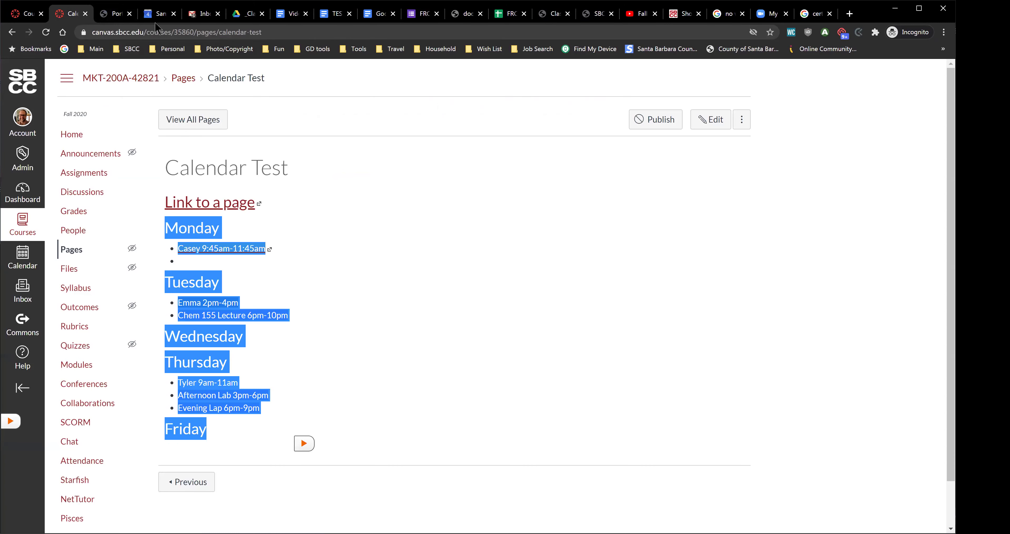
pyautogui.click(336, 14)
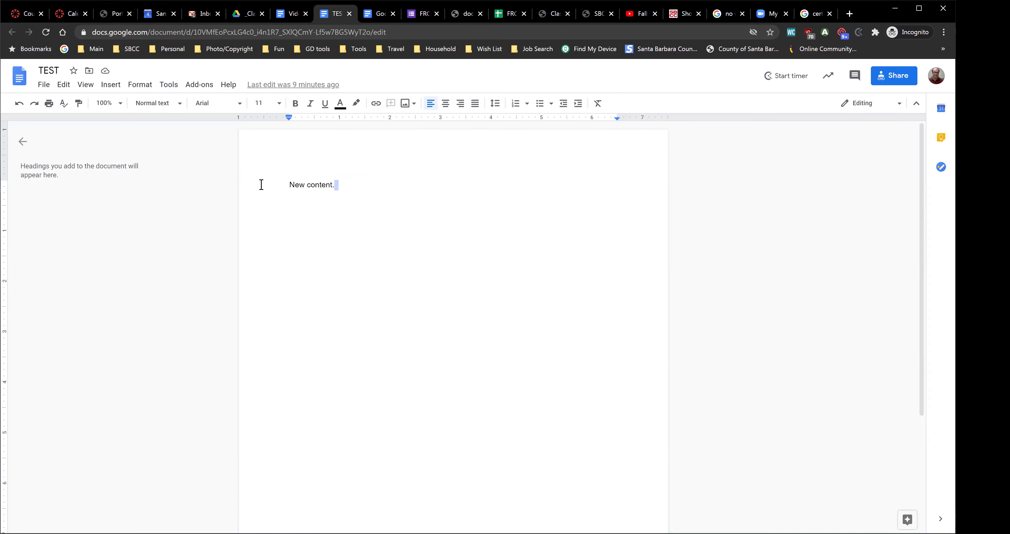
pyautogui.hotkey('ctrl', 'a')
pyautogui.write('Monday Casey 9:45am-11:45am  (Links to an external site.)   Tuesday Emma 2pm-4pm Chem 155 Lecture 6pm-10pm Wednesday Thursday Tyler 9am-11am Afternoon Lab 3pm-6pm Evening Lap 6pm-9pm Friday')
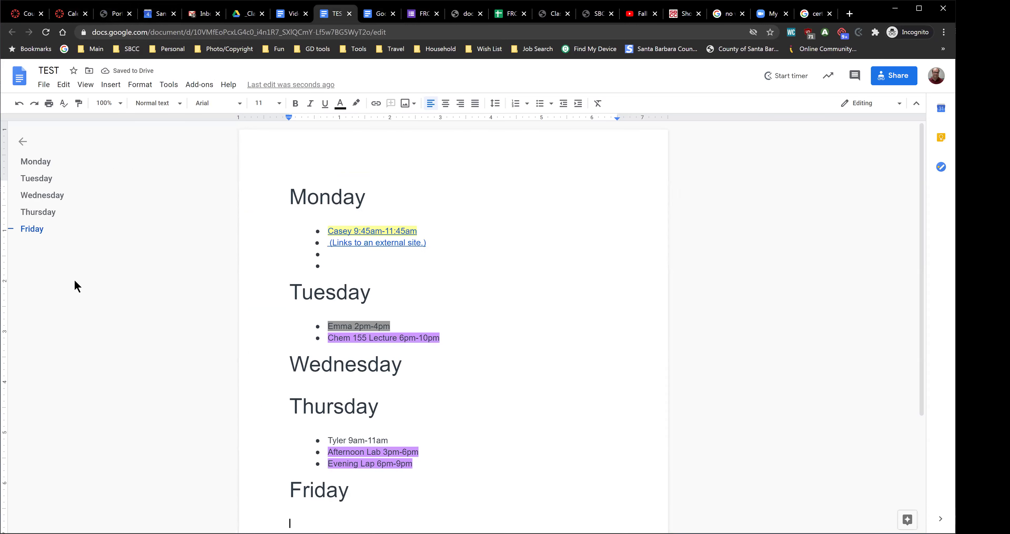
# Return to the Calendar Test page in Canvas and follow its link to check the updated TEST document
pyautogui.click(68, 15)
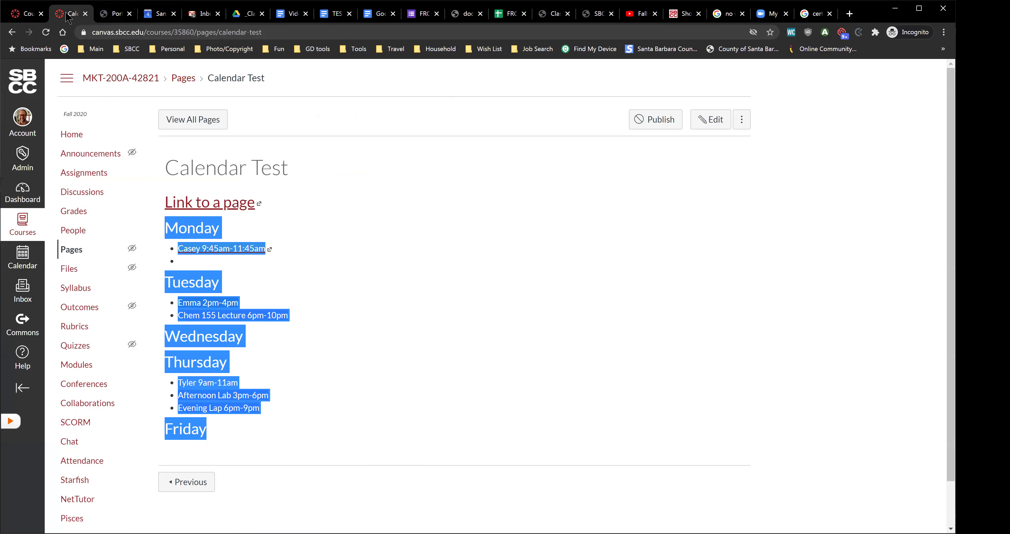
pyautogui.click(342, 247)
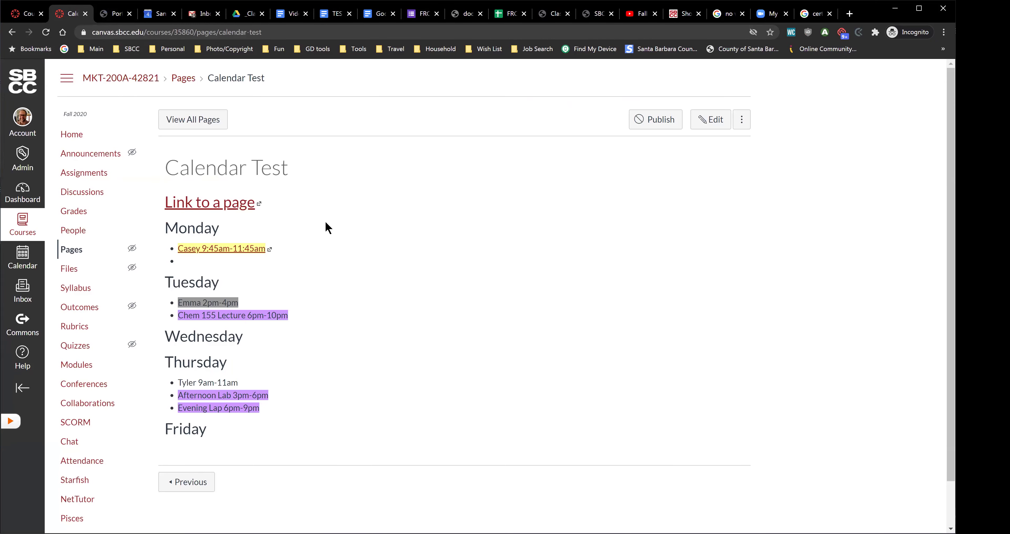
pyautogui.click(223, 207)
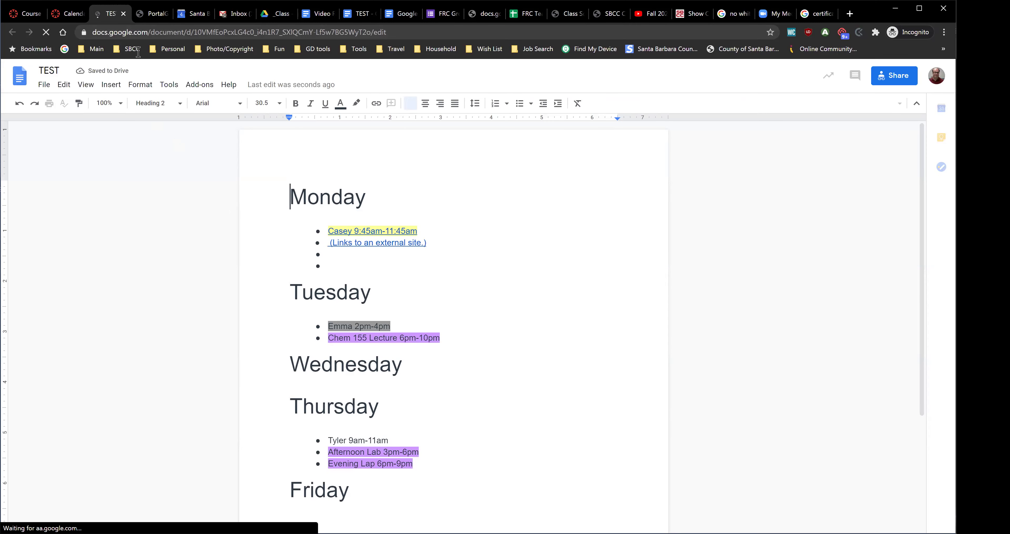
pyautogui.click(123, 13)
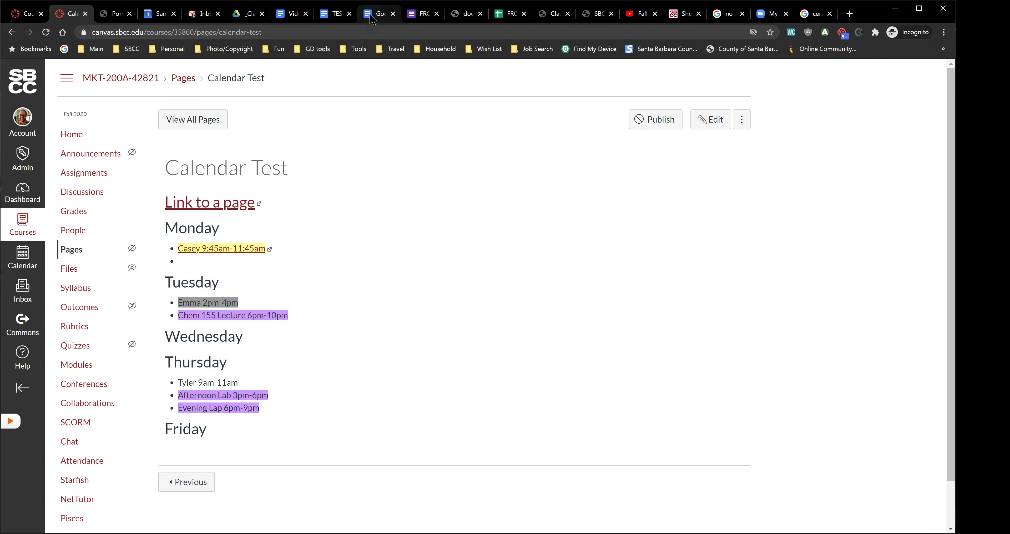
# From the course home page, reopen Calendar Test in Week2 and view the linked document as a course visitor would
pyautogui.click(70, 137)
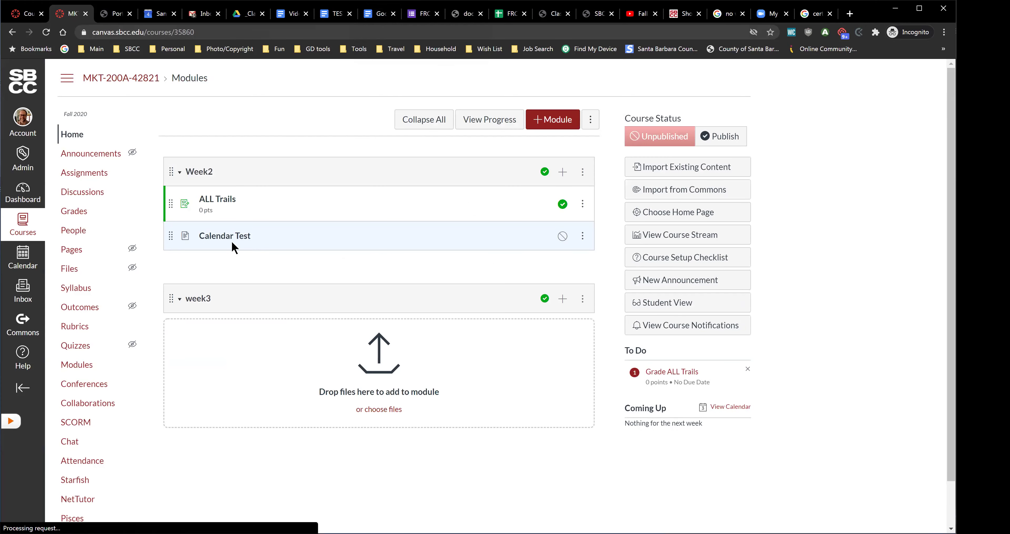
pyautogui.click(230, 241)
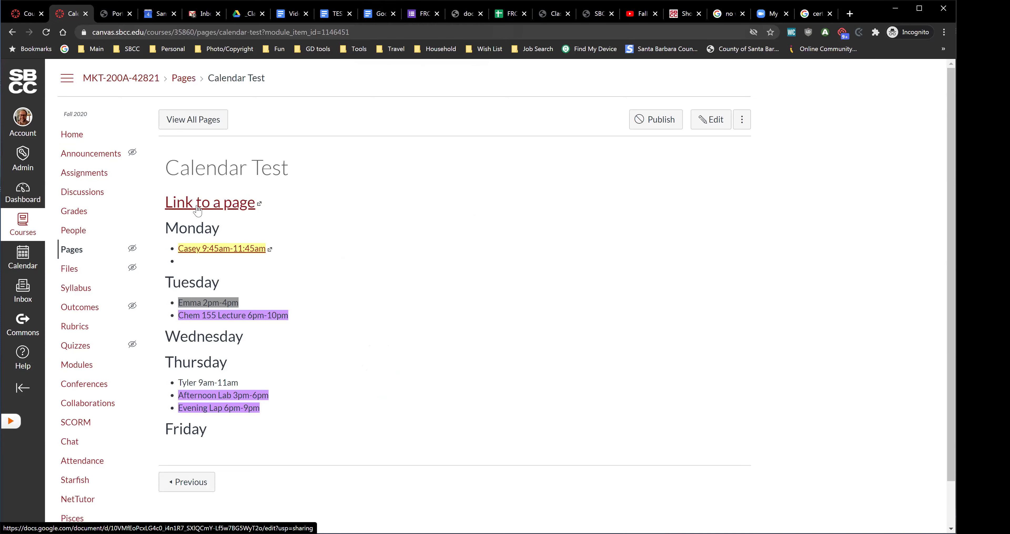
pyautogui.click(216, 205)
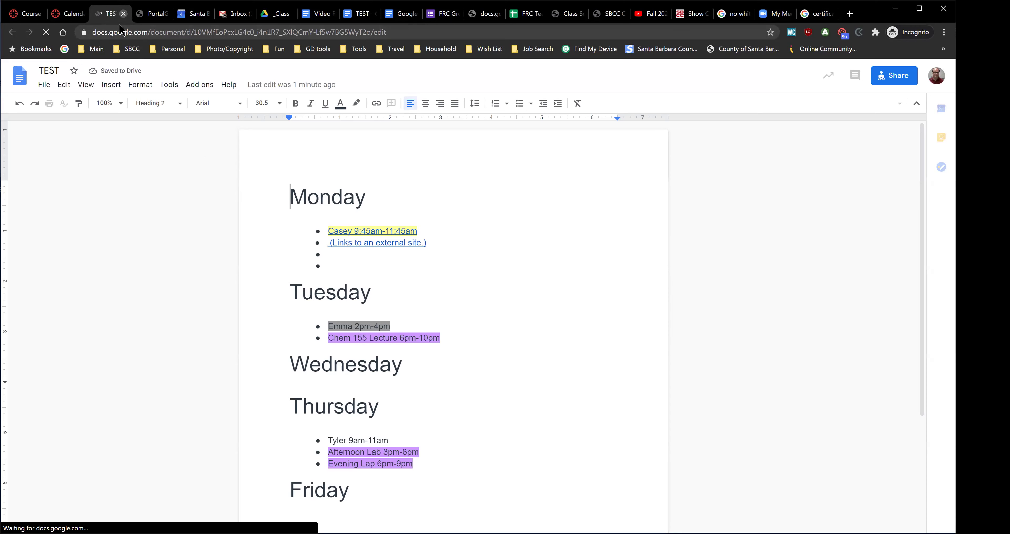
pyautogui.click(123, 14)
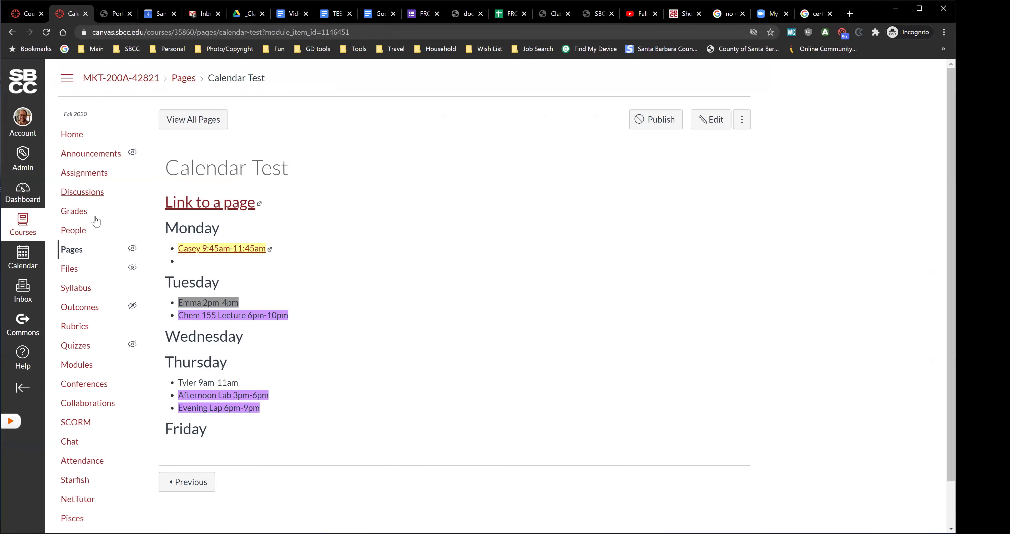
# Add a new page named "Test" to the Week2 module from the course home page and open it
pyautogui.click(72, 138)
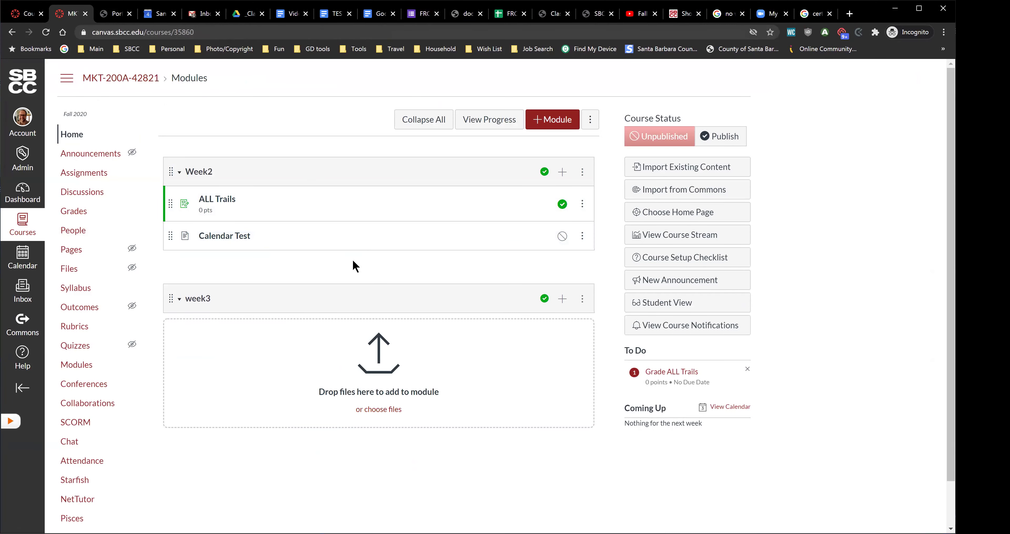
pyautogui.click(562, 172)
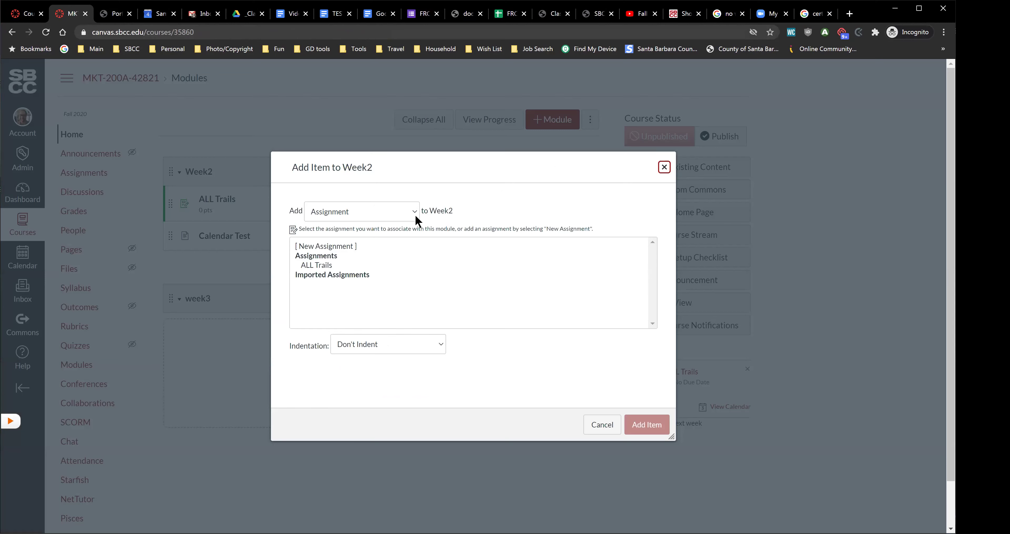
pyautogui.click(387, 212)
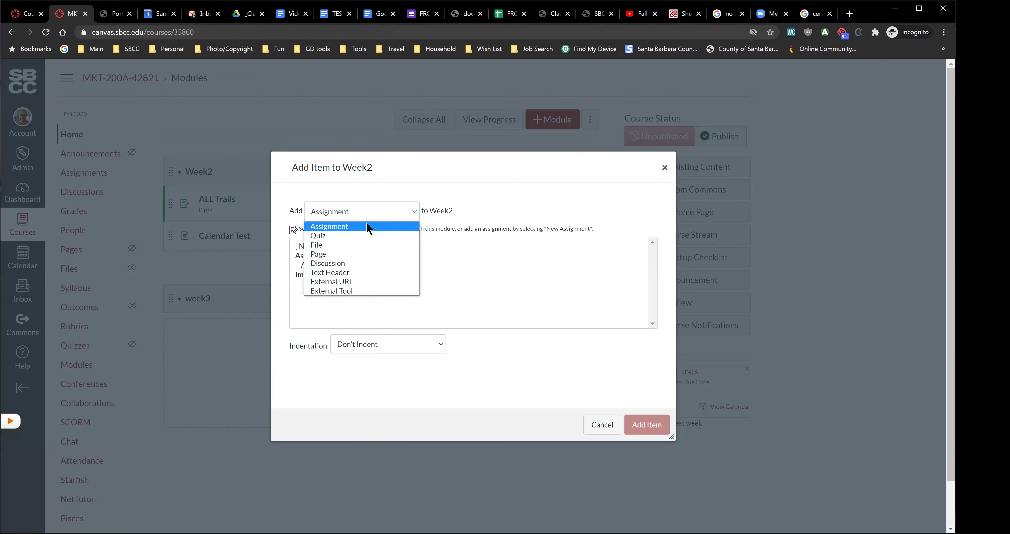
pyautogui.click(343, 254)
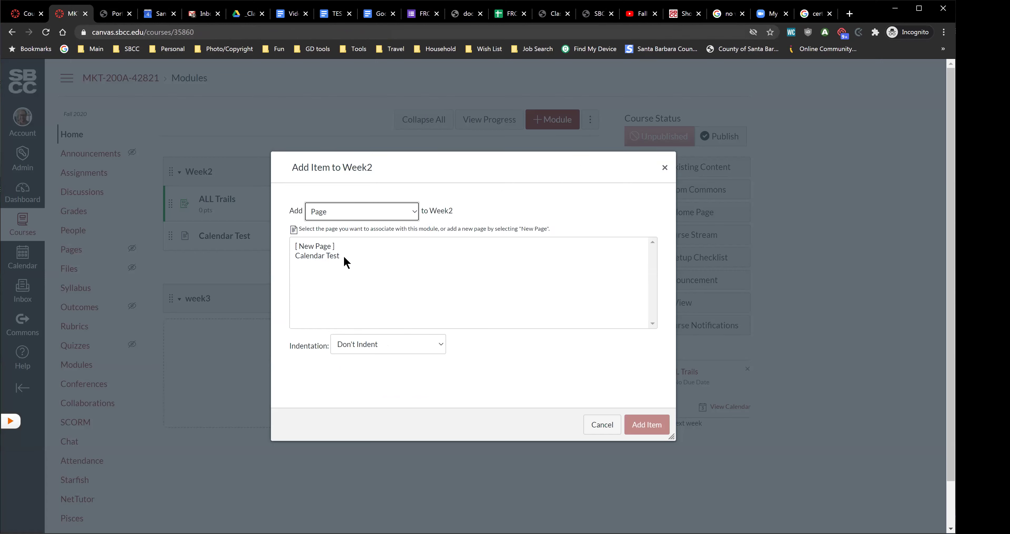
pyautogui.click(322, 251)
pyautogui.click(360, 349)
pyautogui.write('Test')
pyautogui.click(652, 422)
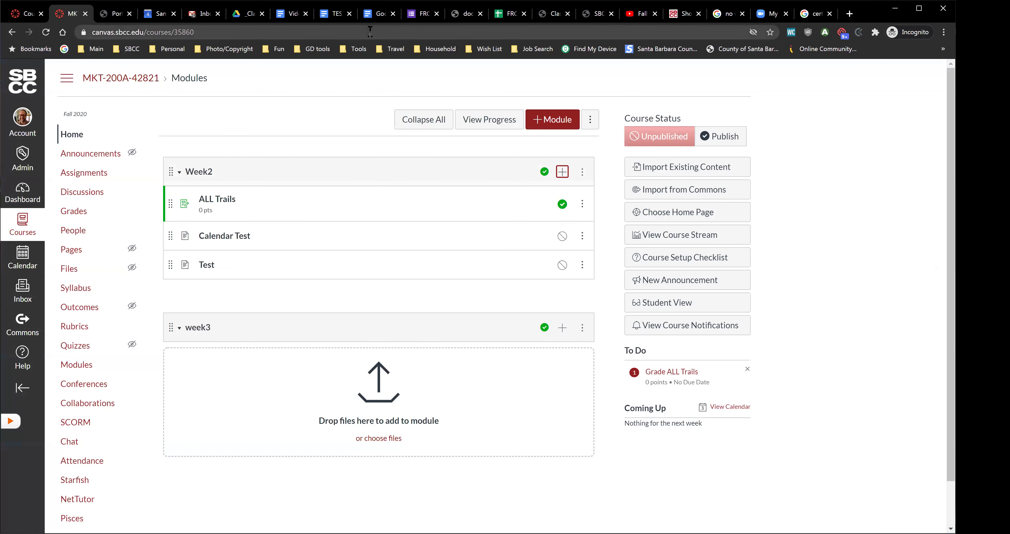
pyautogui.click(205, 270)
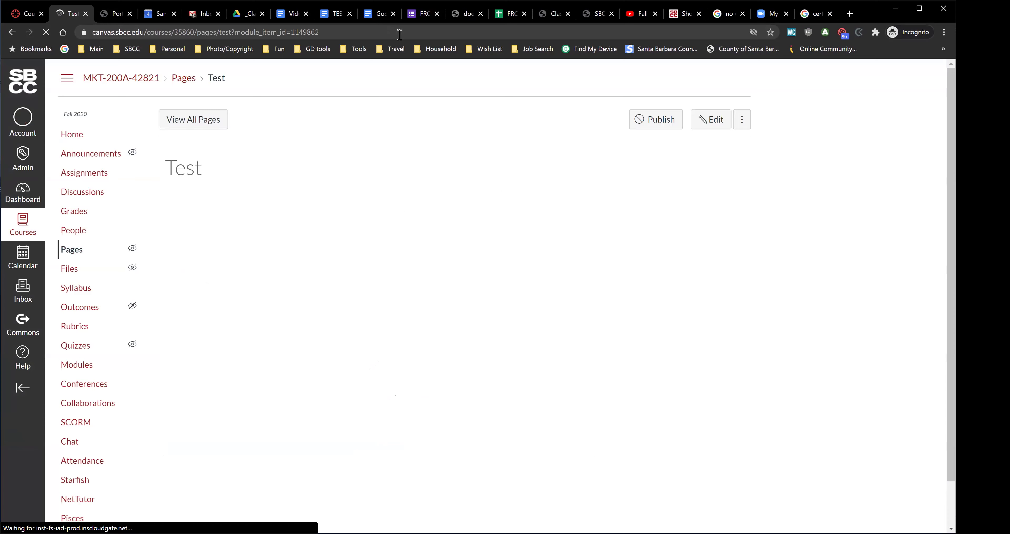
# Switch to the "Google Drive - Share settings and Tips" document, stop its existing web publishing and publish it to the web again
pyautogui.click(378, 13)
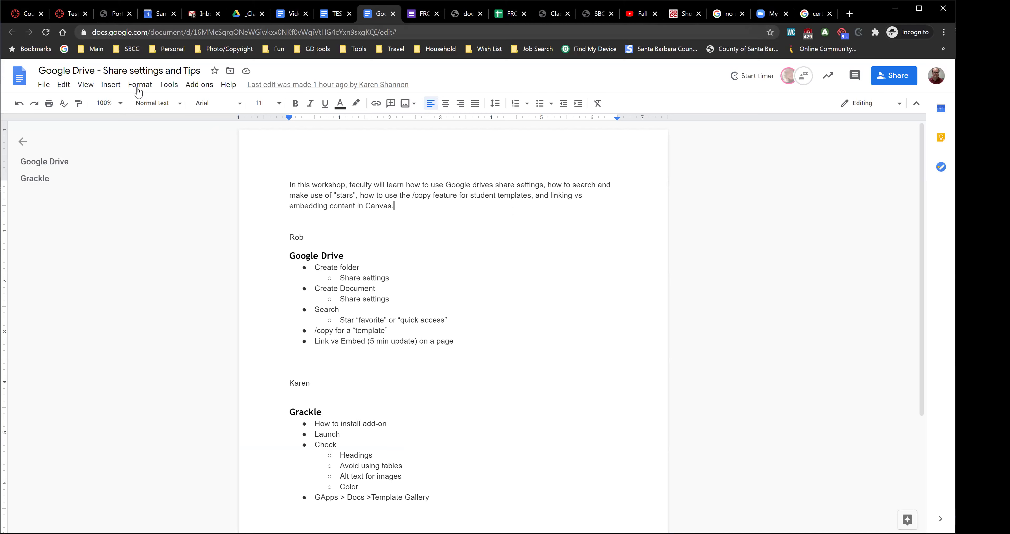
pyautogui.click(44, 87)
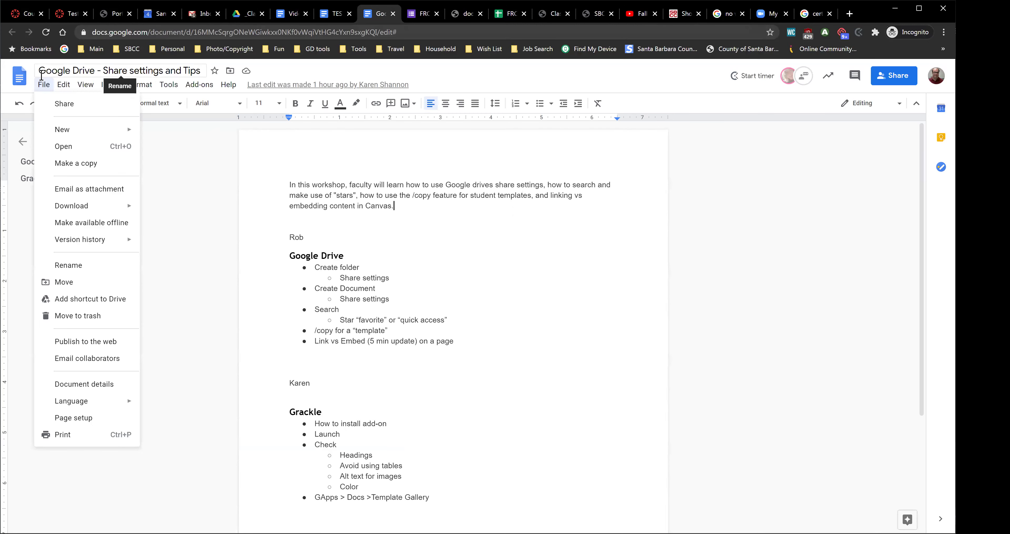
pyautogui.click(91, 346)
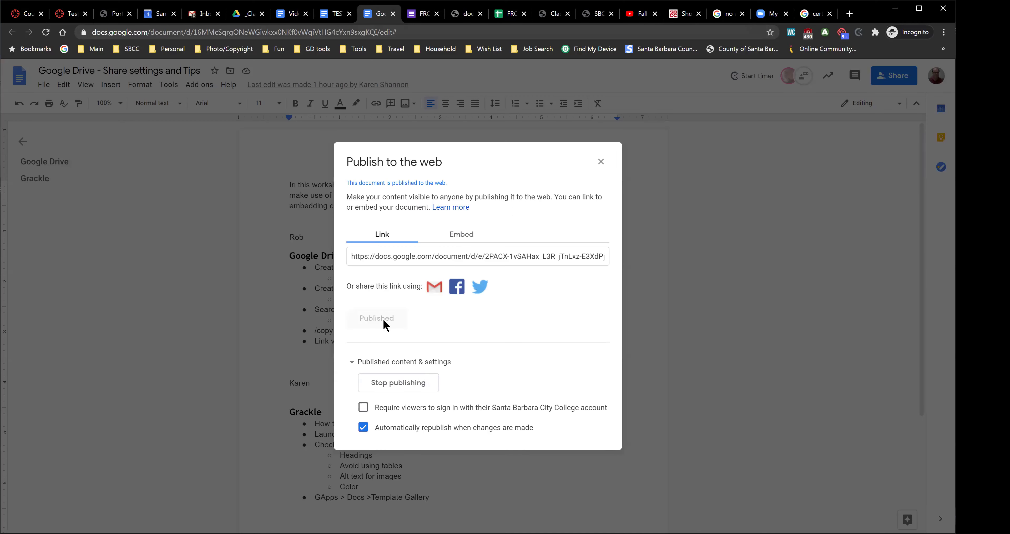
pyautogui.click(400, 383)
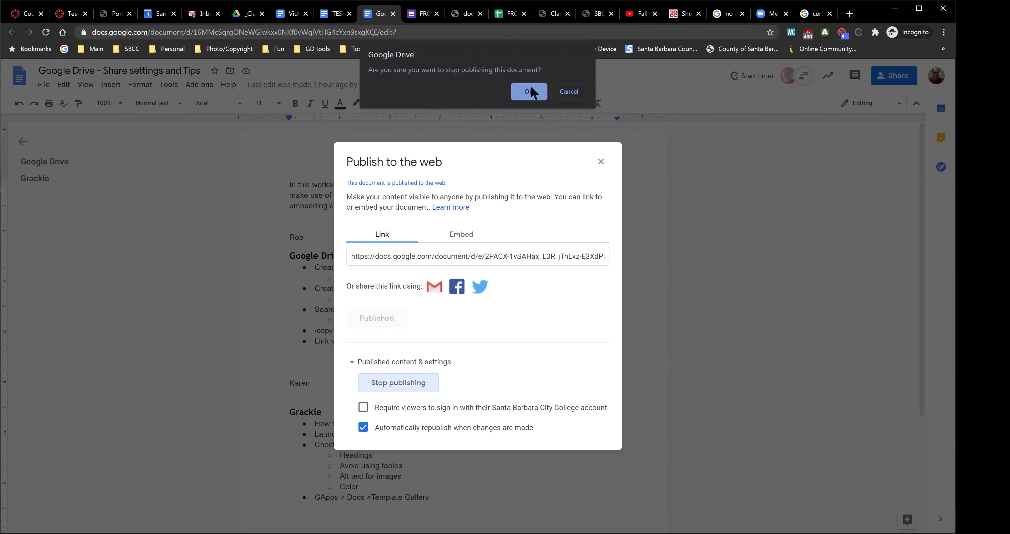
pyautogui.click(537, 95)
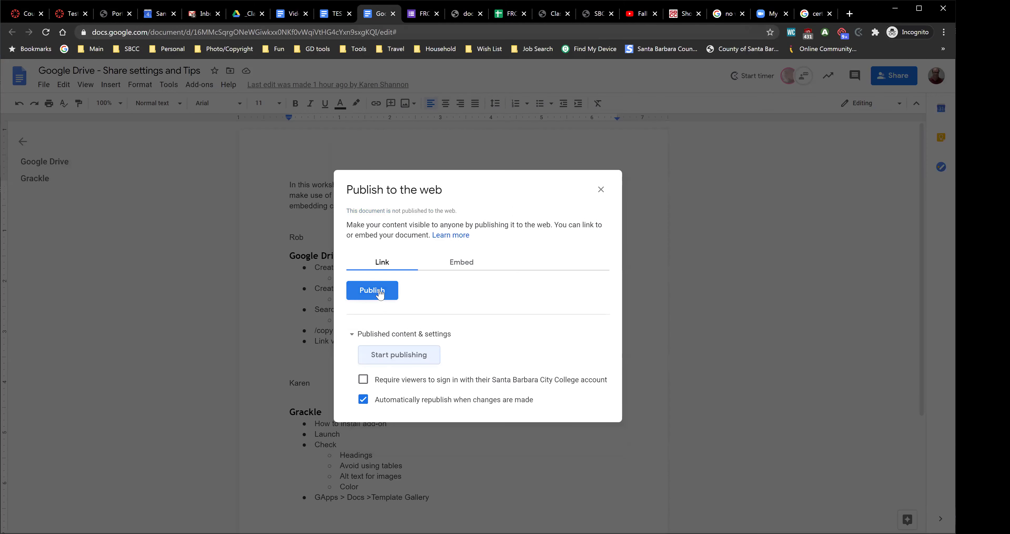
pyautogui.click(379, 293)
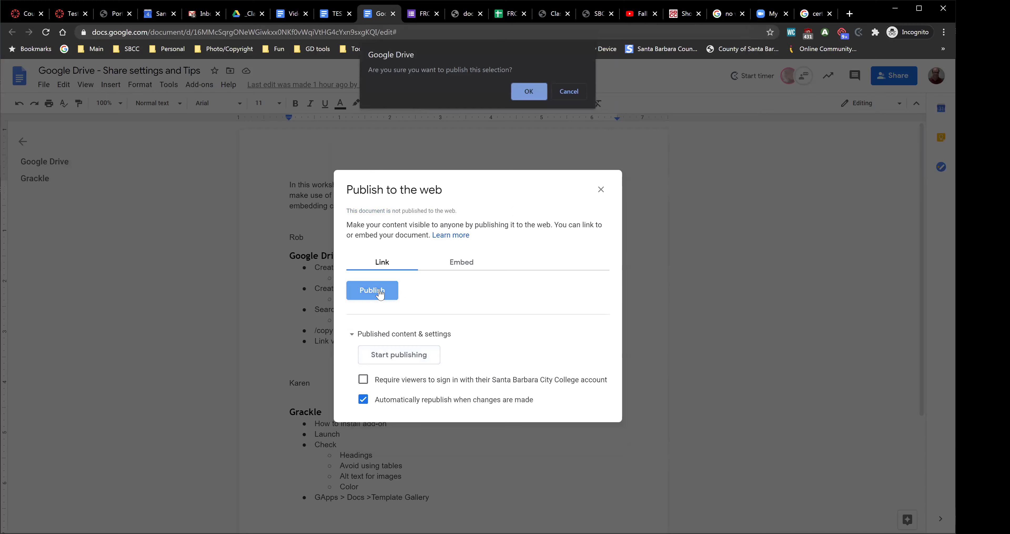
pyautogui.click(527, 93)
# Copy the published document's full iframe embed code
pyautogui.click(465, 237)
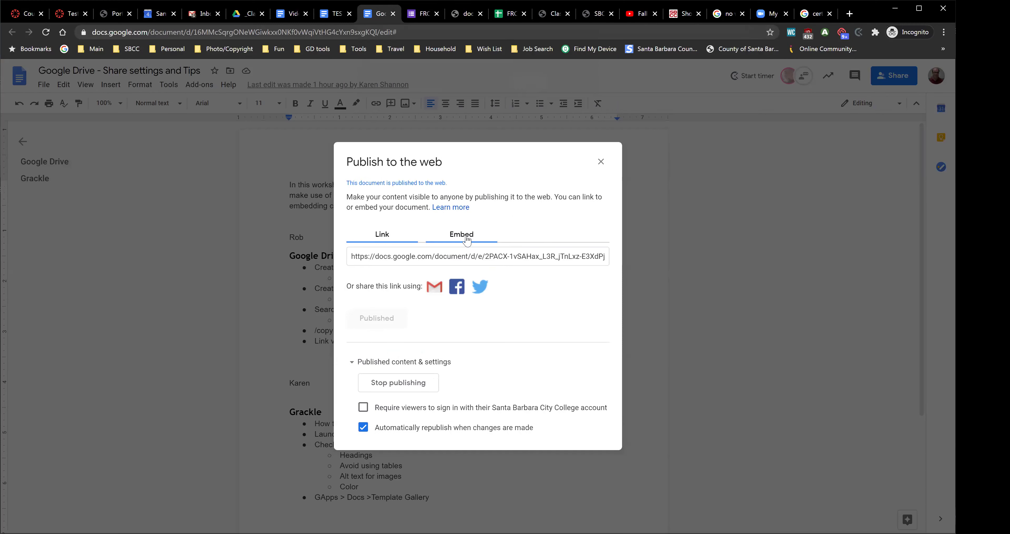
pyautogui.click(595, 277)
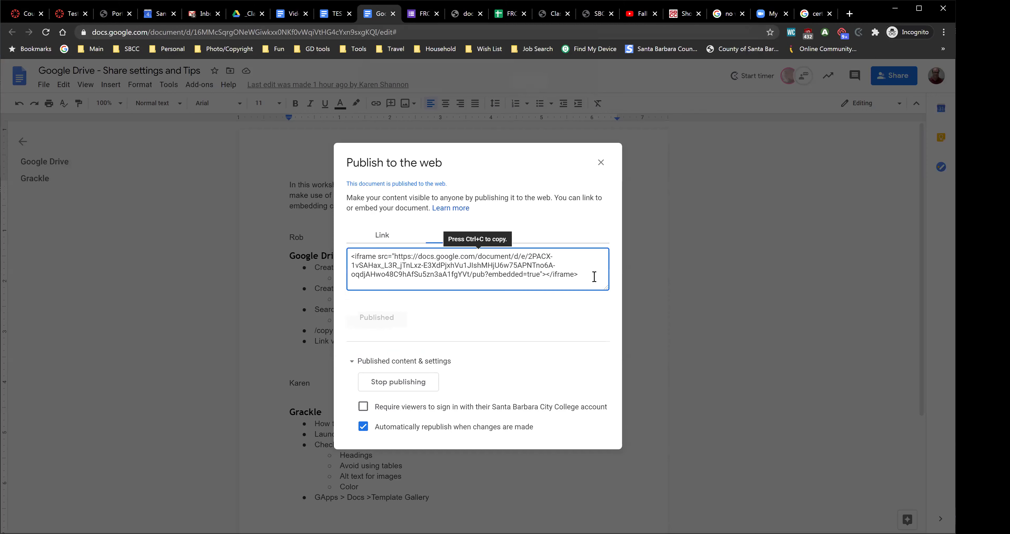
pyautogui.click(418, 277)
pyautogui.click(418, 277)
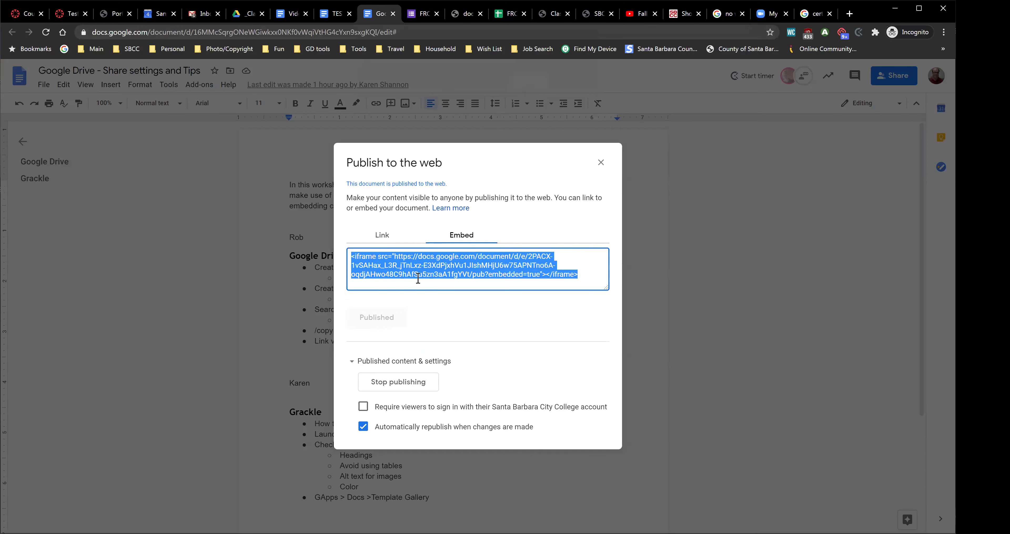
pyautogui.click(524, 263)
pyautogui.hotkey('ctrl', 'c')
# Paste the iframe code into the HTML of the Canvas Test page and preview the embedded document in the rich content view
pyautogui.click(73, 15)
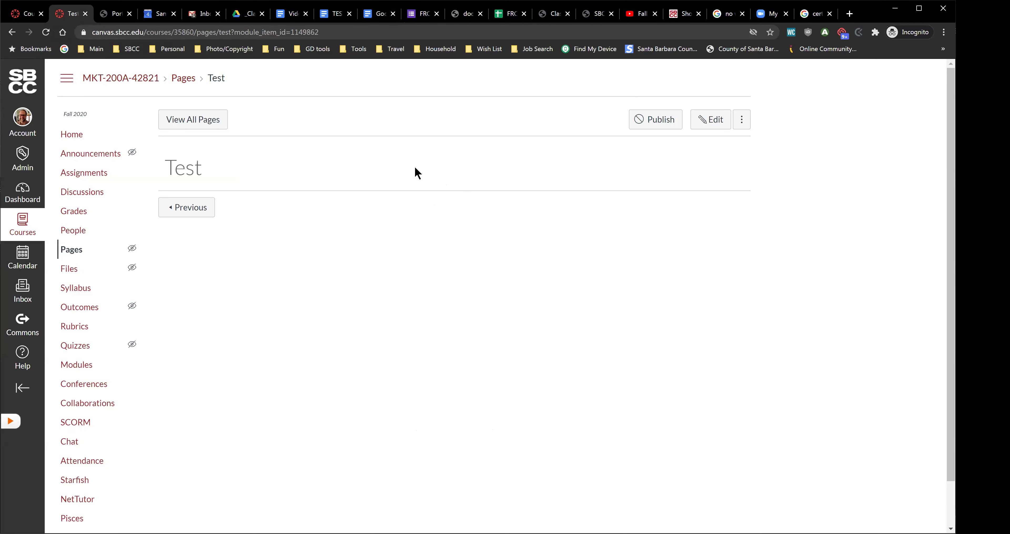
pyautogui.click(711, 119)
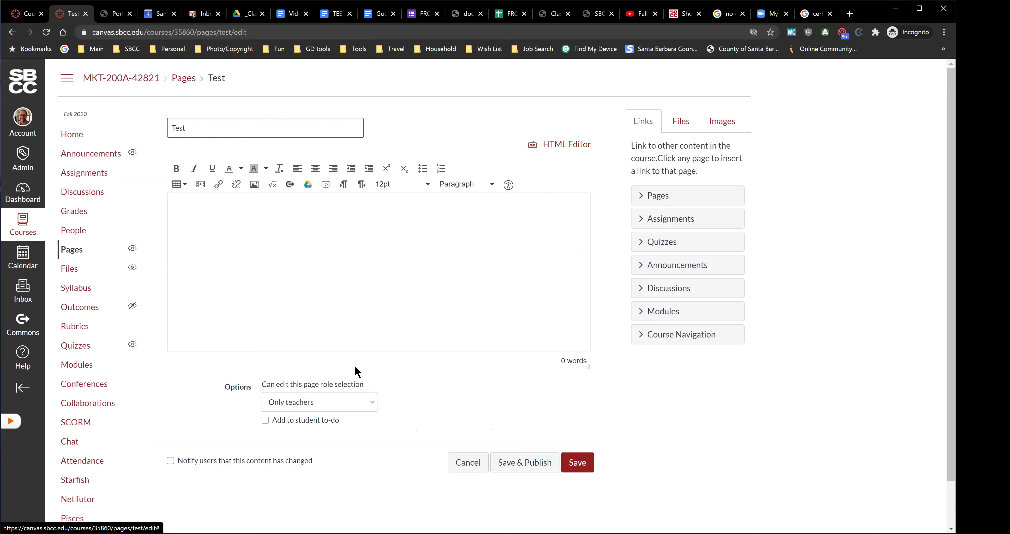
pyautogui.click(565, 145)
pyautogui.click(337, 200)
pyautogui.hotkey('ctrl', 'v')
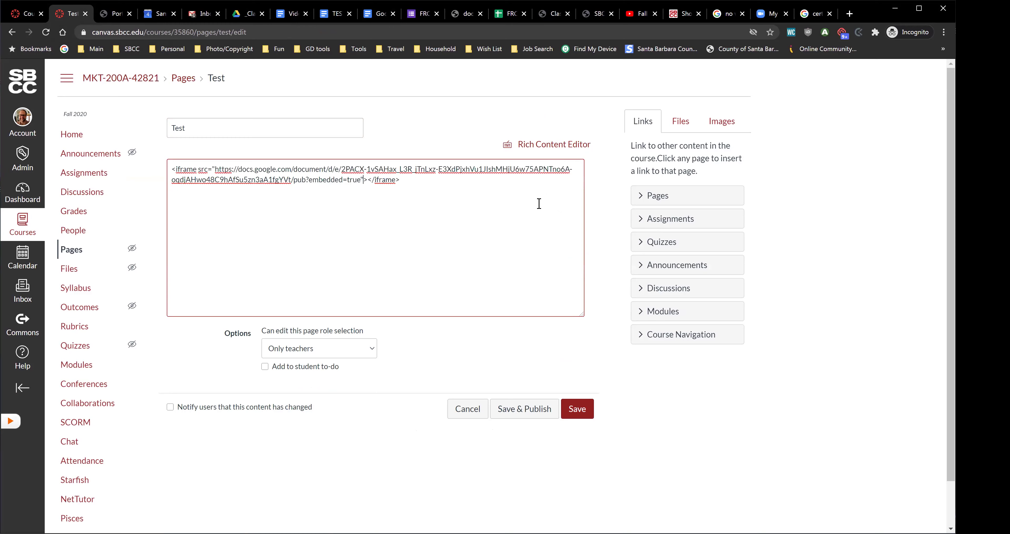
pyautogui.click(562, 145)
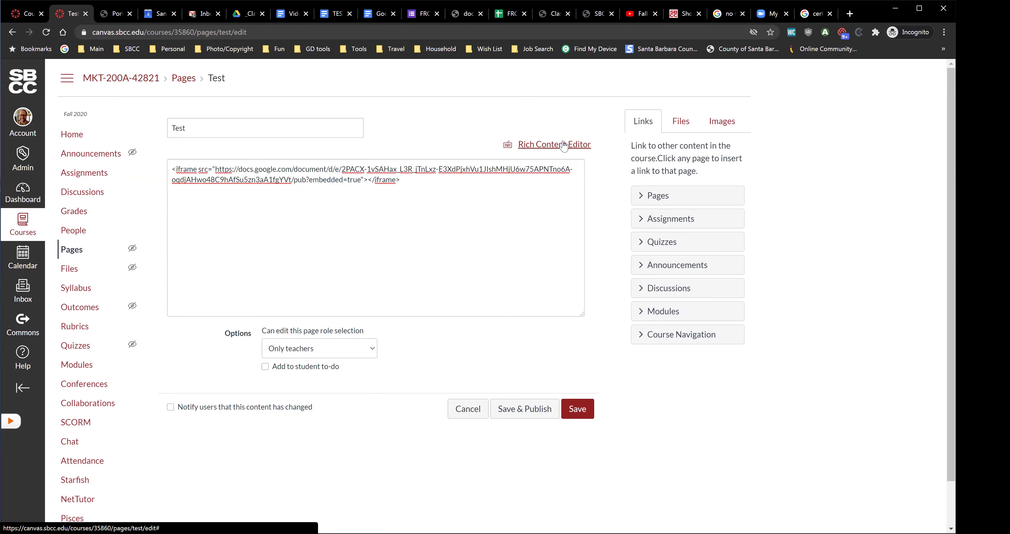
pyautogui.click(564, 145)
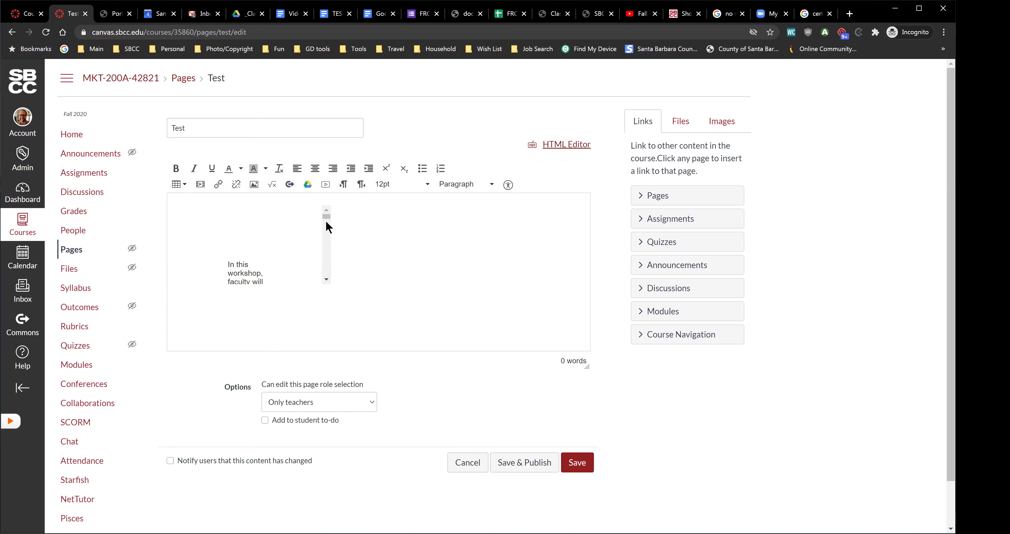
pyautogui.scroll(-5, 333, 279)
pyautogui.scroll(-3, 333, 280)
pyautogui.scroll(8, 332, 259)
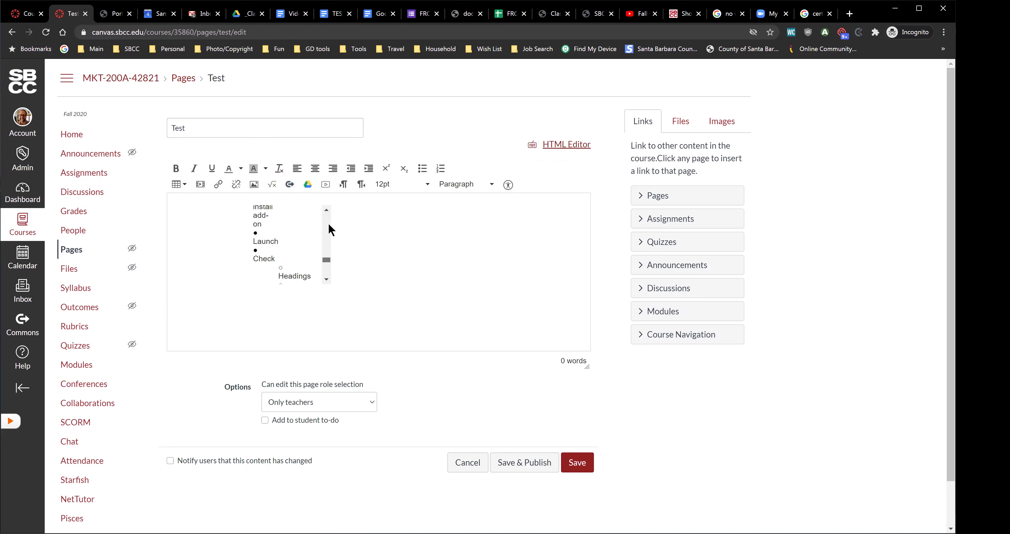
# Add "hieght=800 width=100%" to the iframe tag in the Test page's HTML and save the page
pyautogui.click(564, 145)
pyautogui.click(498, 183)
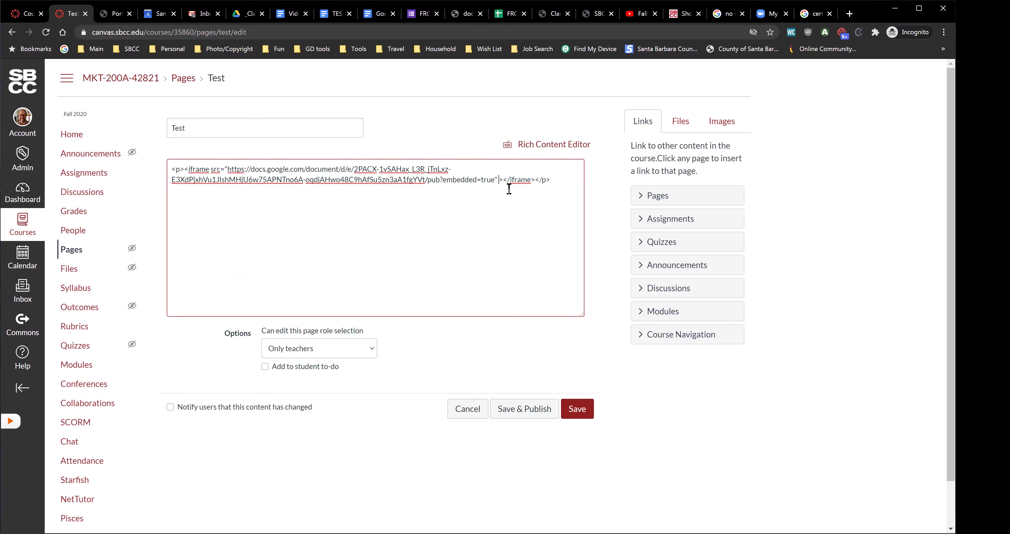
pyautogui.write('high')
pyautogui.press('BackSpace')
pyautogui.press('BackSpace')
pyautogui.write('eght')
pyautogui.write('=')
pyautogui.write('6')
pyautogui.write('8')
pyautogui.press('BackSpace')
pyautogui.press('BackSpace')
pyautogui.write('800')
pyautogui.write(' wit')
pyautogui.write('dth')
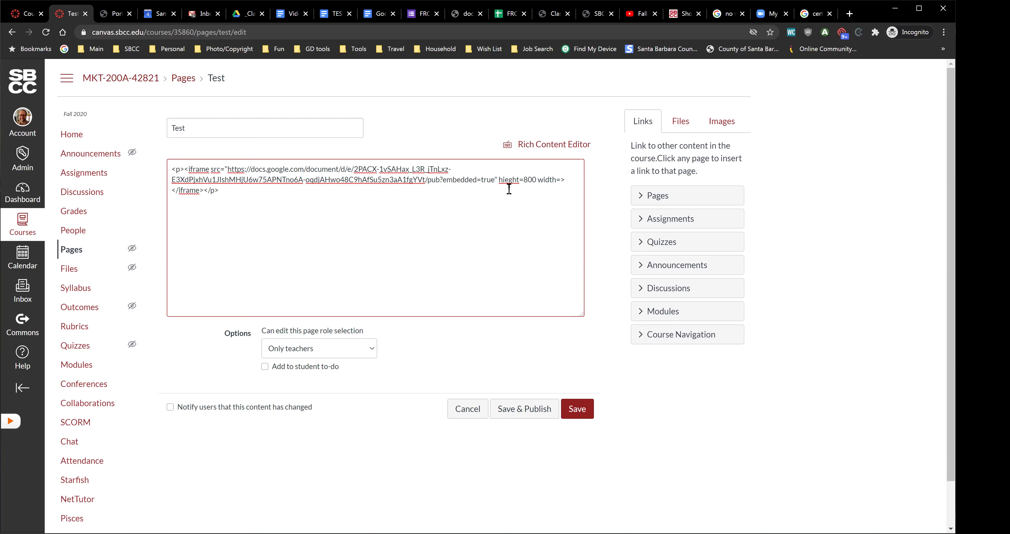
pyautogui.write('=100%')
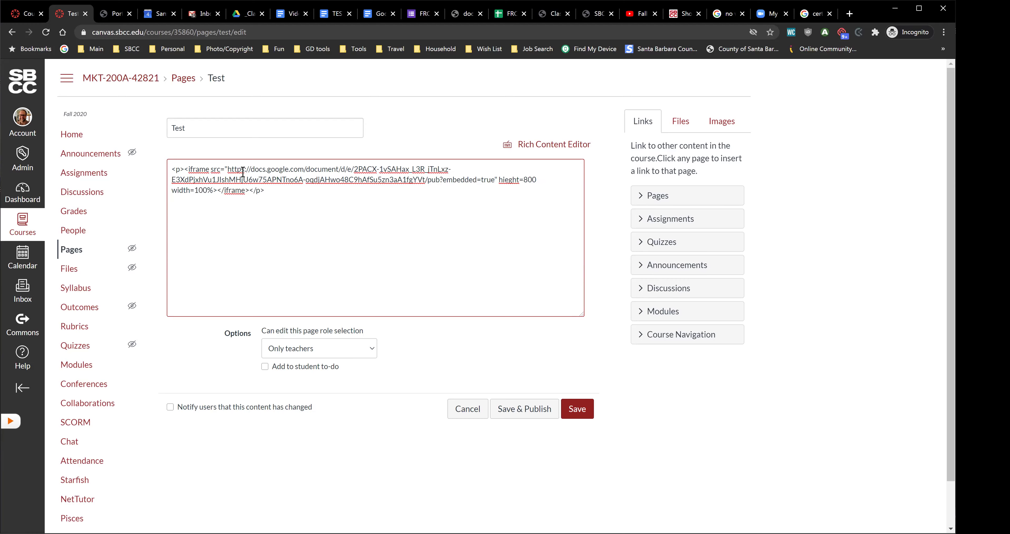
pyautogui.click(575, 410)
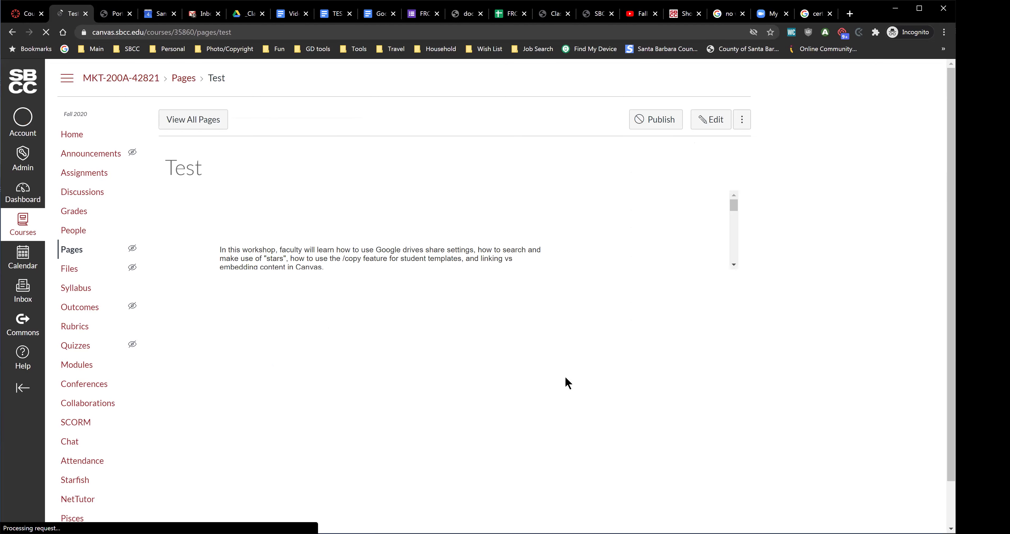
pyautogui.scroll(-1, 687, 219)
# Reopen the Test page's HTML, add "height=800" before the iframe's width attribute, and save the page
pyautogui.click(711, 119)
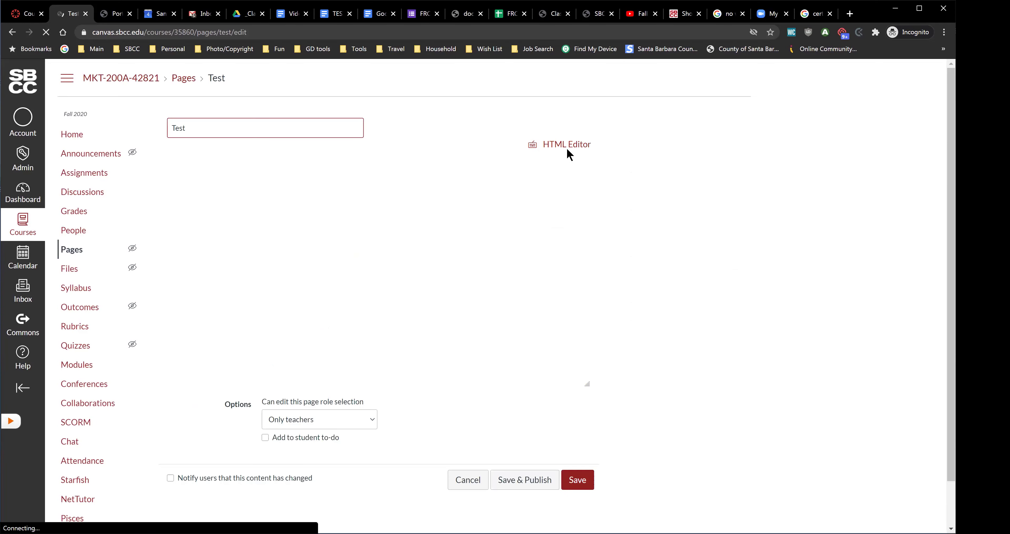
pyautogui.click(565, 146)
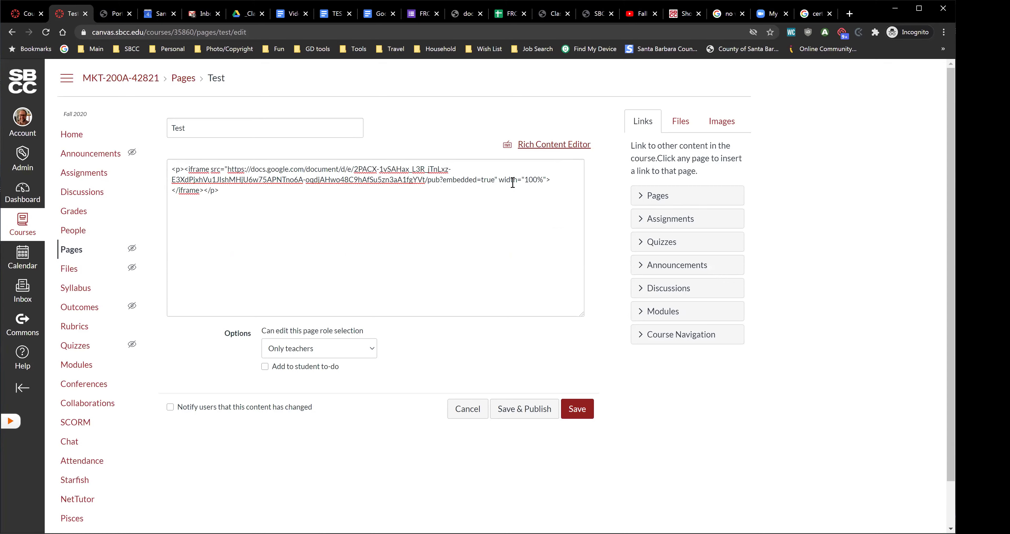
pyautogui.click(501, 180)
pyautogui.write('h')
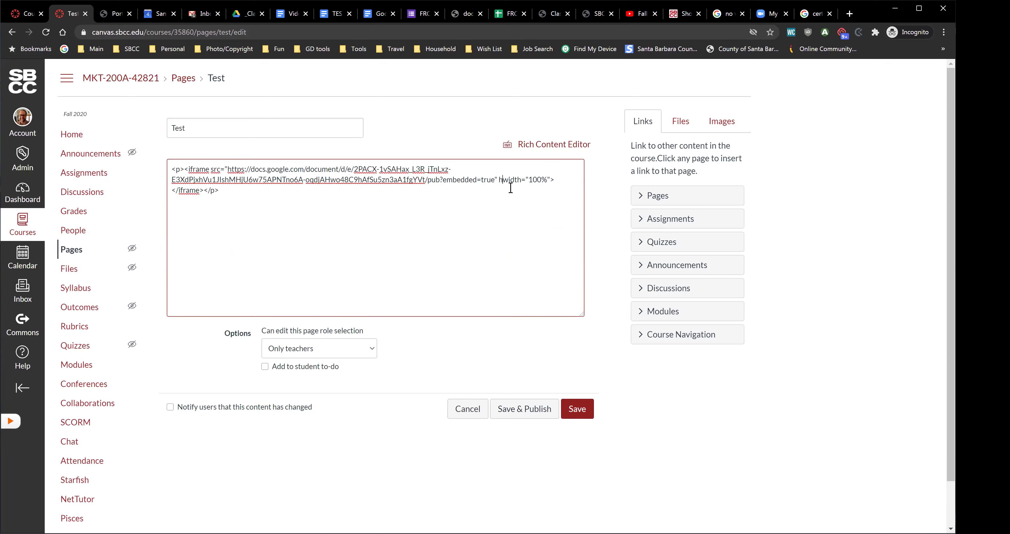
pyautogui.write('ieght')
pyautogui.press('BackSpace')
pyautogui.press('BackSpace')
pyautogui.press('BackSpace')
pyautogui.press('BackSpace')
pyautogui.press('BackSpace')
pyautogui.write('eight=800')
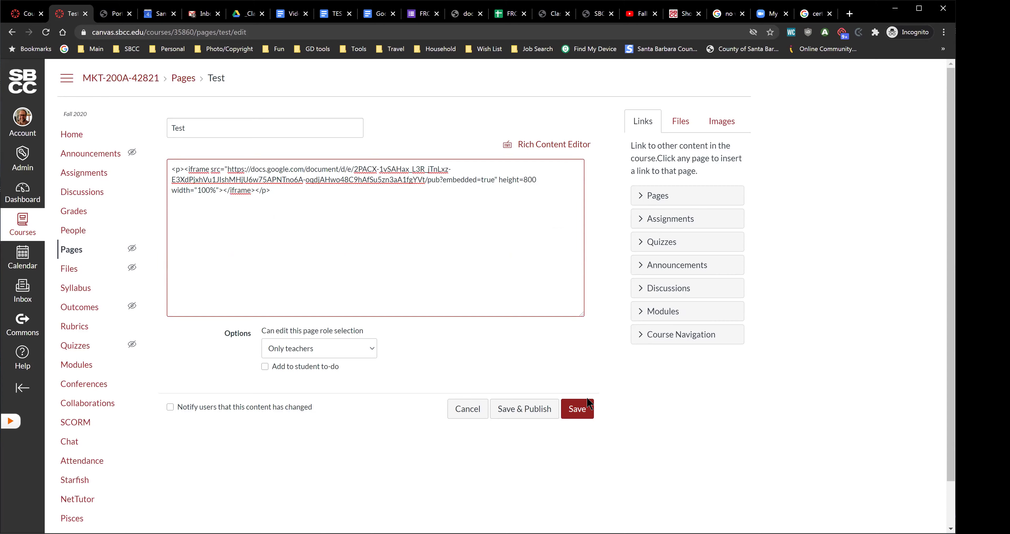
pyautogui.click(577, 403)
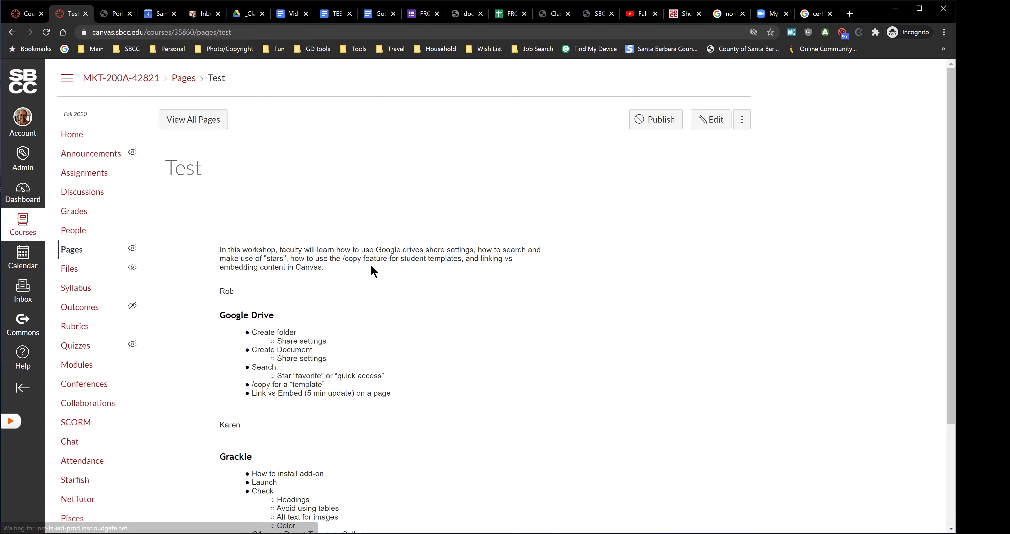
# Look through the saved Test page to check how the embedded document's text and full length display
pyautogui.scroll(-3, 487, 284)
pyautogui.scroll(3, 486, 284)
pyautogui.scroll(-3, 486, 284)
pyautogui.scroll(3, 487, 284)
pyautogui.scroll(-3, 486, 283)
pyautogui.scroll(3, 487, 284)
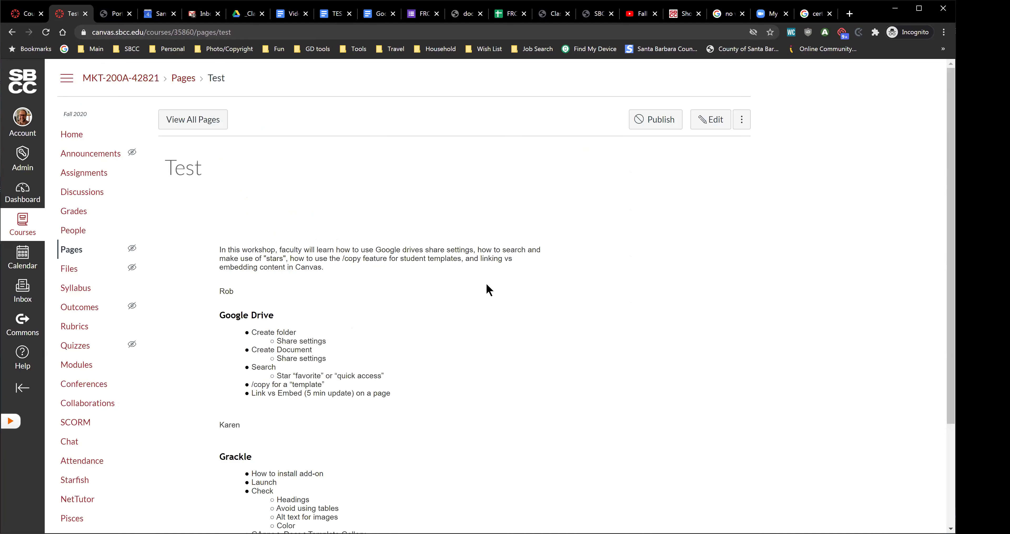
pyautogui.tripleClick(306, 249)
pyautogui.click(350, 341)
pyautogui.scroll(-2, 347, 341)
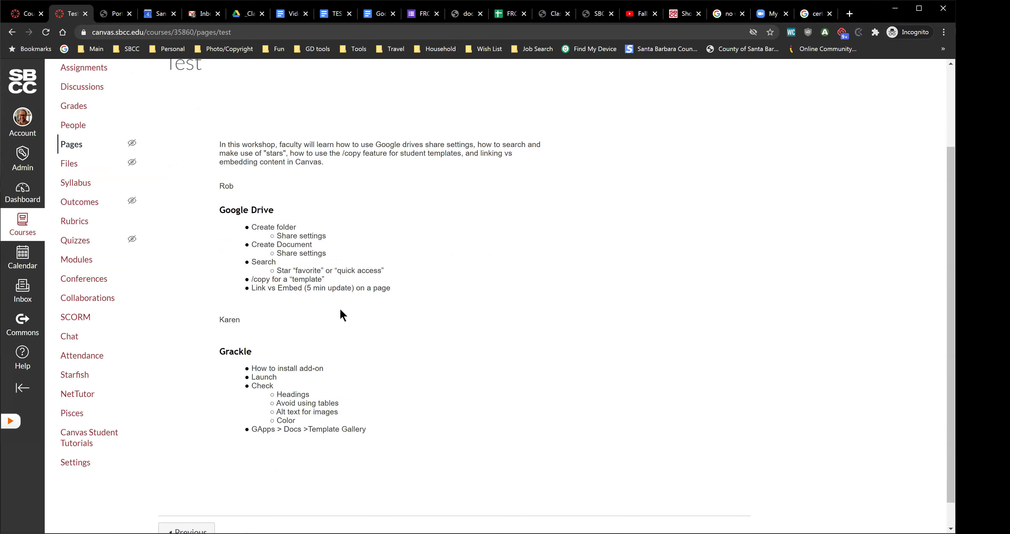
pyautogui.scroll(3, 345, 251)
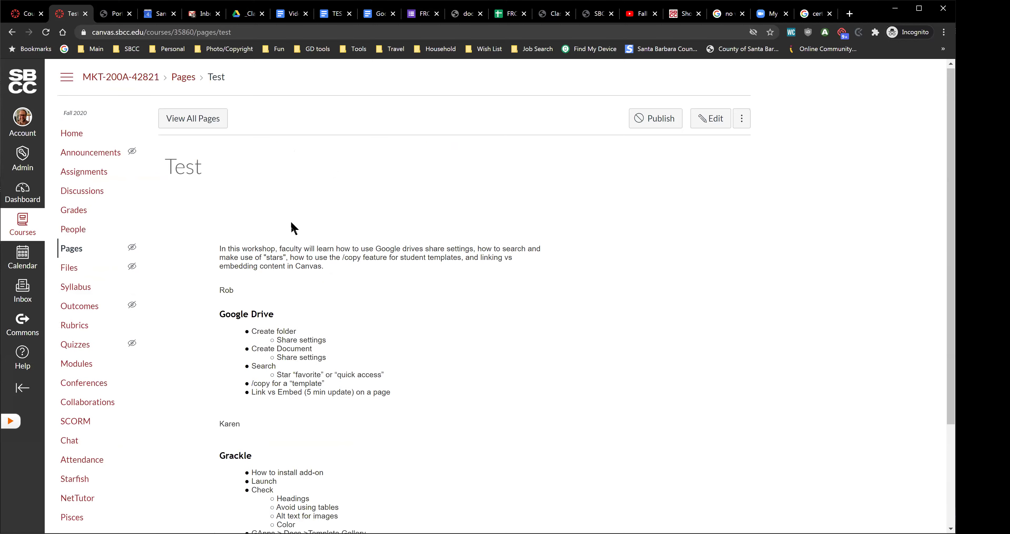
pyautogui.scroll(-3, 270, 510)
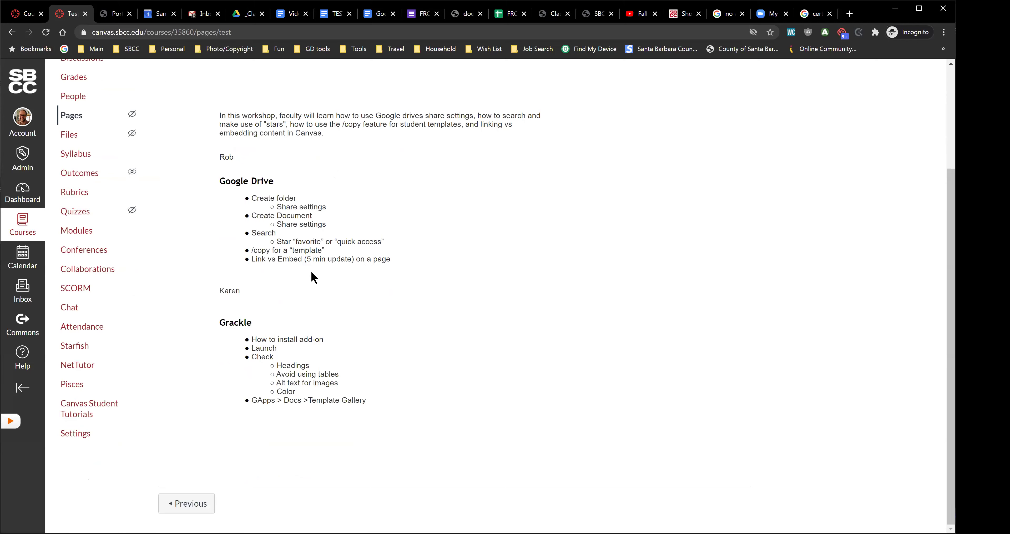
pyautogui.scroll(3, 312, 277)
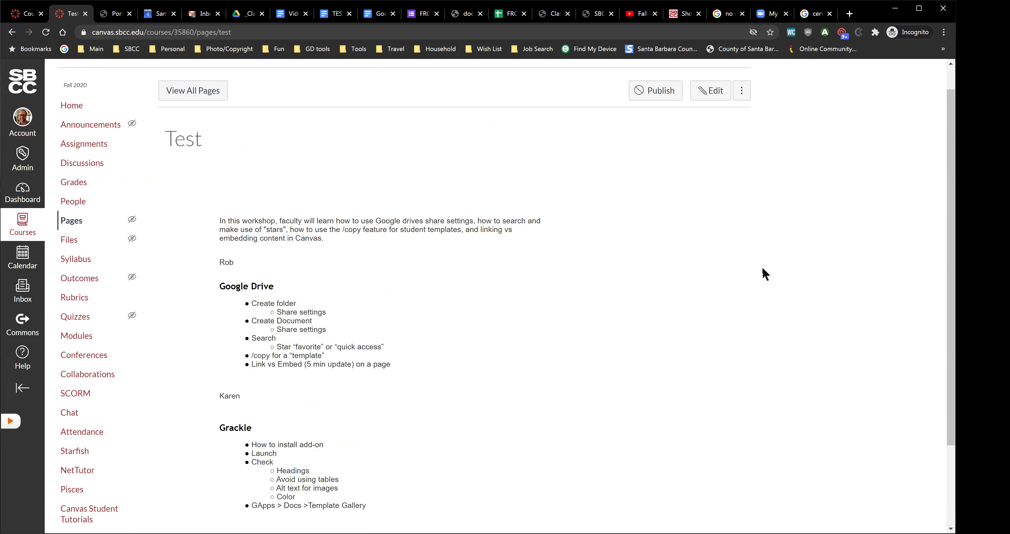
# Insert the line "Link to gdoc" above the iframe in the Test page's HTML and return to the rich content view
pyautogui.click(715, 102)
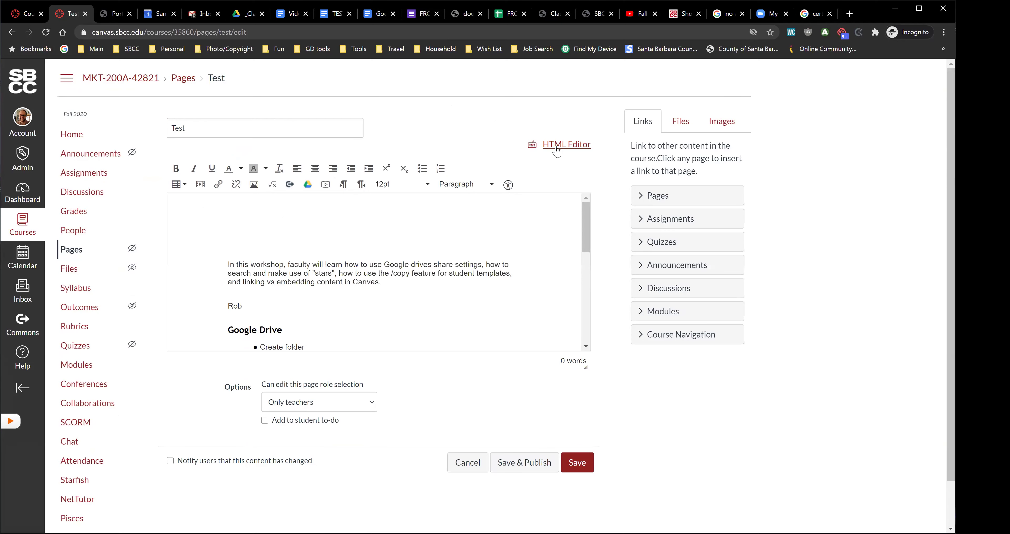
pyautogui.click(569, 145)
pyautogui.click(172, 169)
pyautogui.press('Return')
pyautogui.press('Up')
pyautogui.write('Link to g')
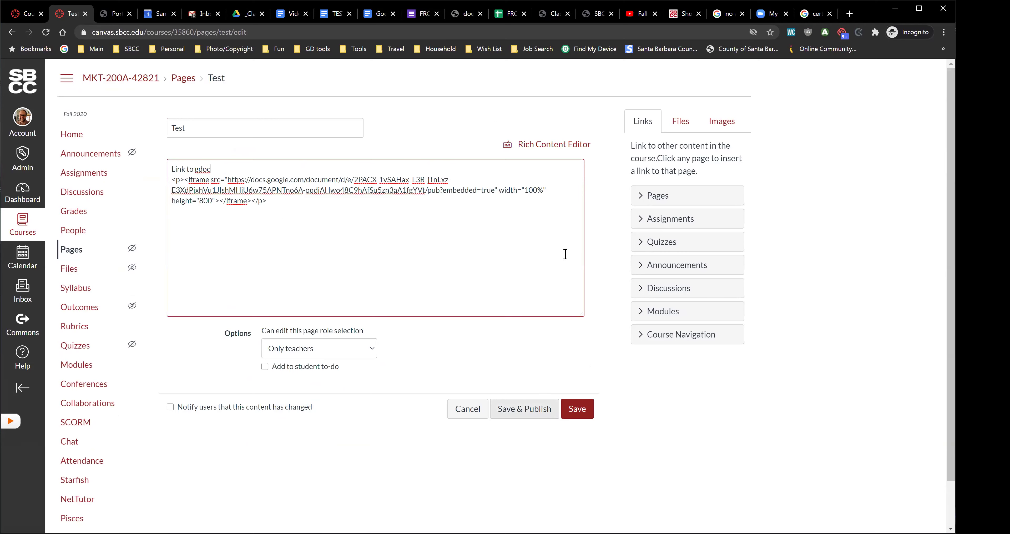
pyautogui.click(551, 145)
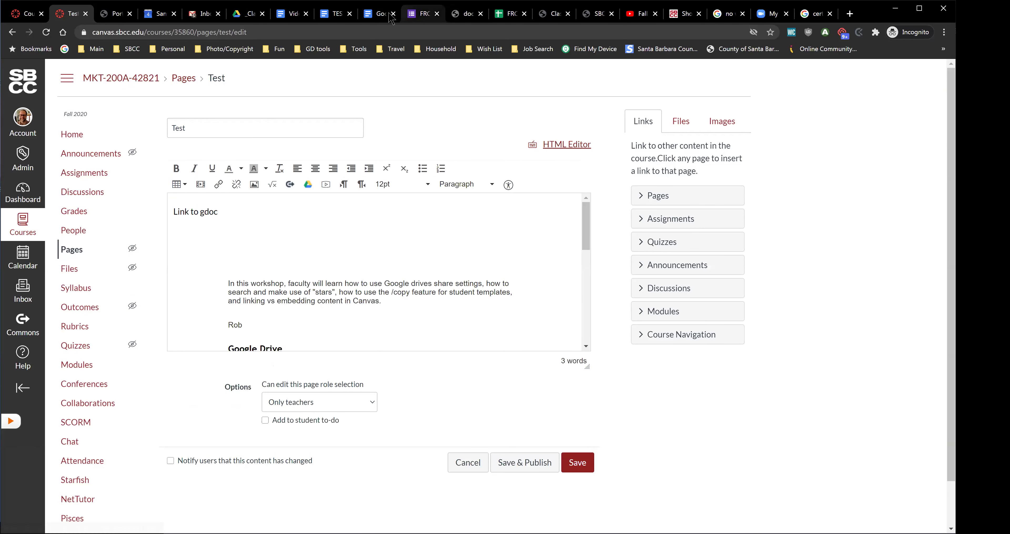
# Return to the Google Docs document, close its web publishing dialog and copy the document's sharing link
pyautogui.click(380, 14)
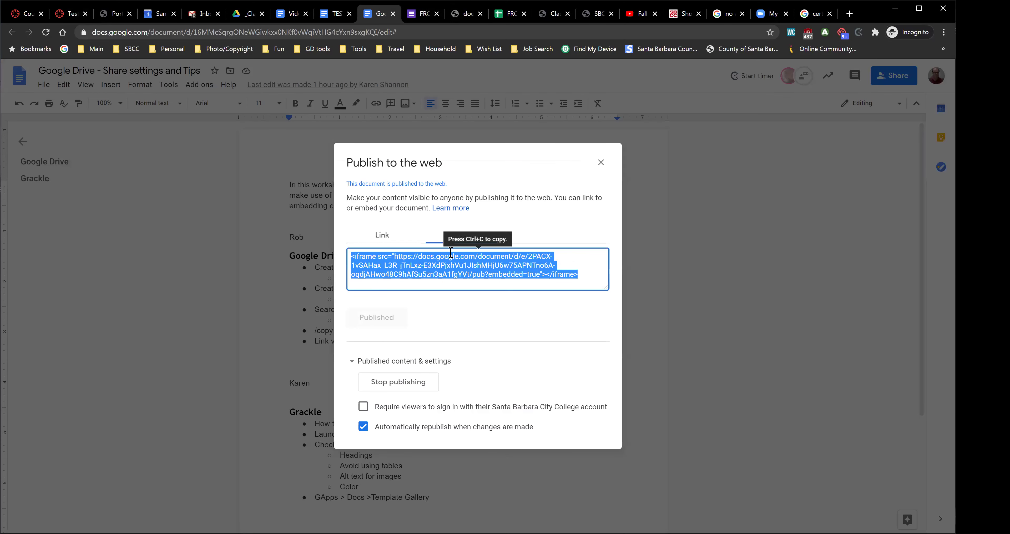
pyautogui.click(601, 162)
pyautogui.click(890, 75)
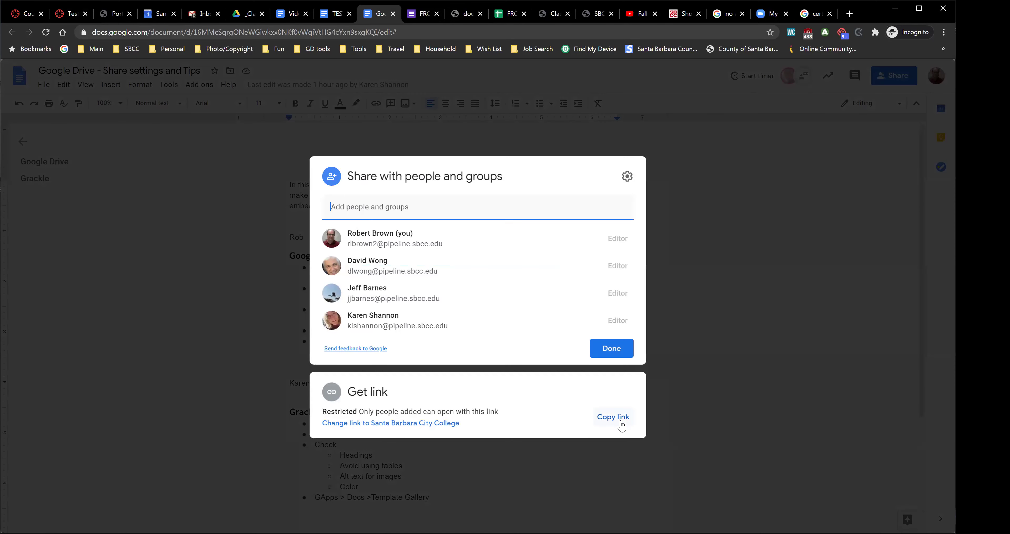
pyautogui.click(621, 421)
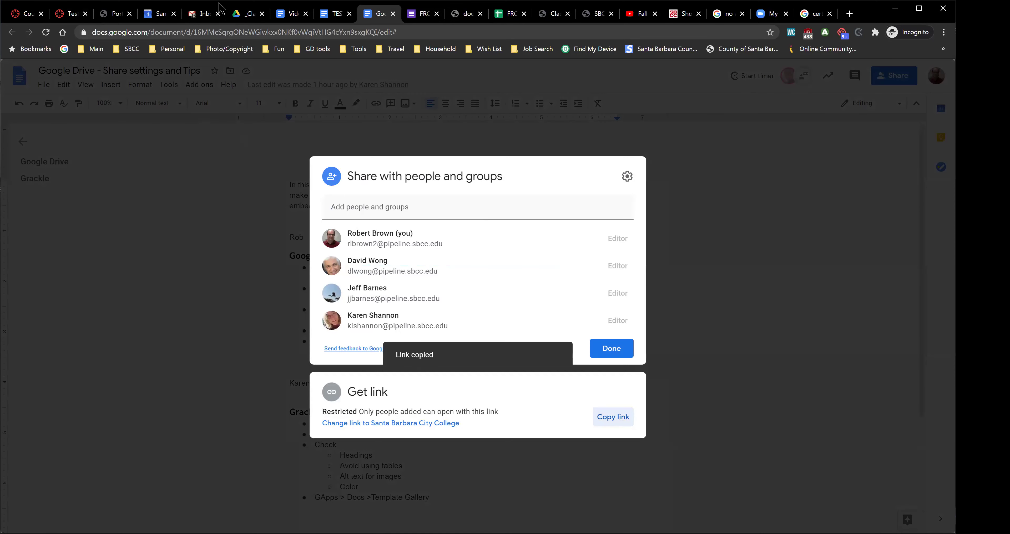
# Link the Test page's "Link to gdoc" text to the copied document URL, opening in a new window, then save and review the page
pyautogui.click(71, 13)
pyautogui.moveTo(221, 215); pyautogui.dragTo(162, 207)
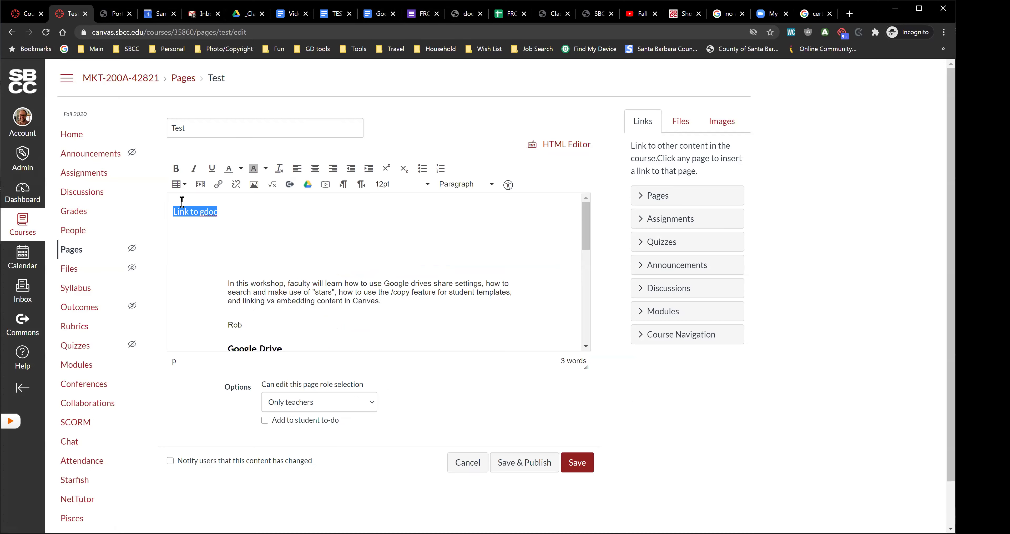
pyautogui.hotkey('ctrl', 'k')
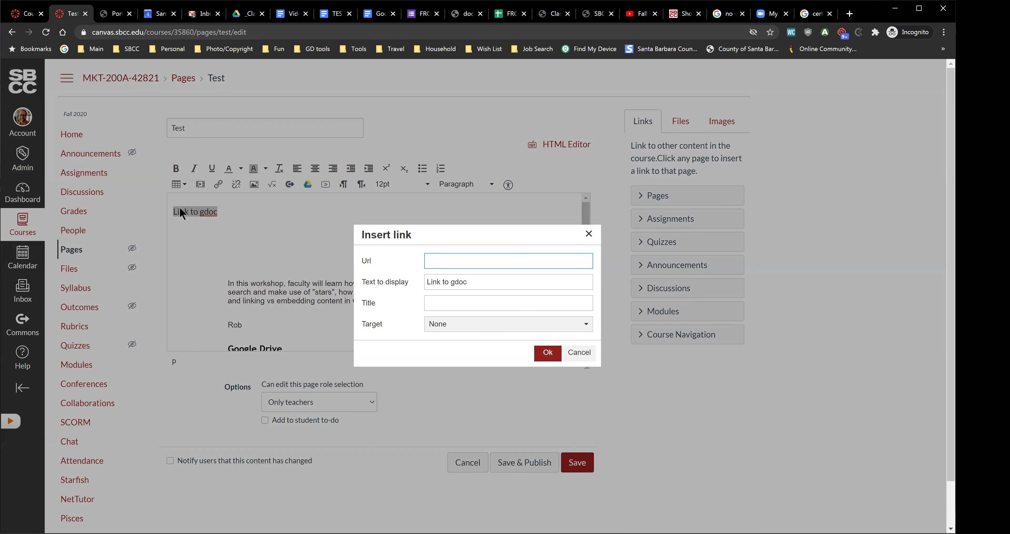
pyautogui.hotkey('ctrl', 'v')
pyautogui.click(458, 357)
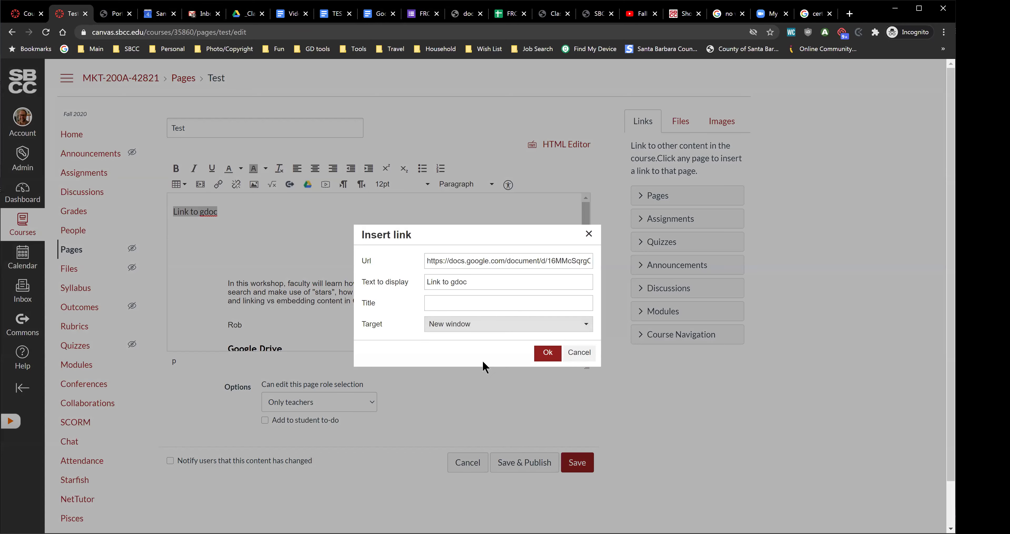
pyautogui.click(547, 353)
pyautogui.click(576, 463)
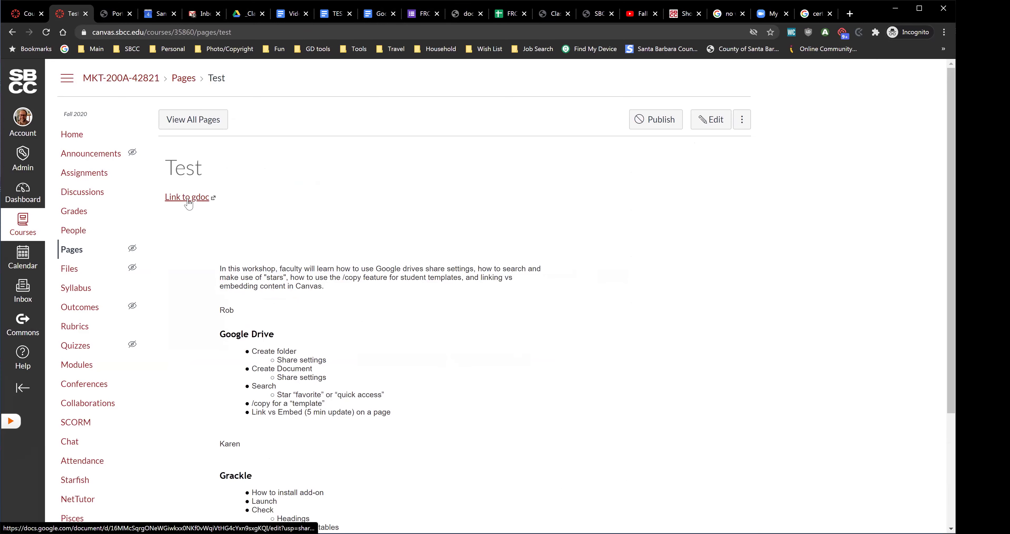
pyautogui.scroll(-4, 360, 416)
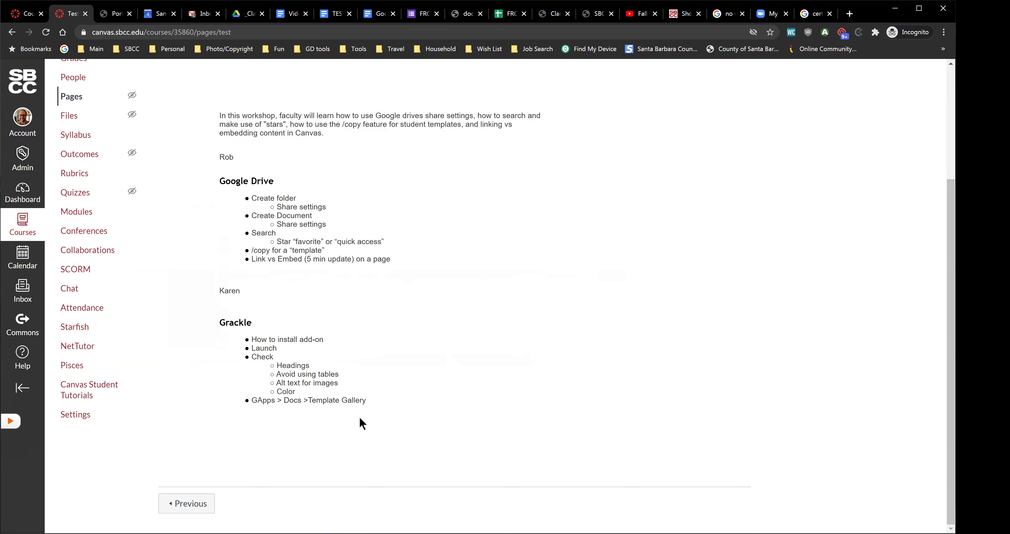
pyautogui.scroll(4, 359, 416)
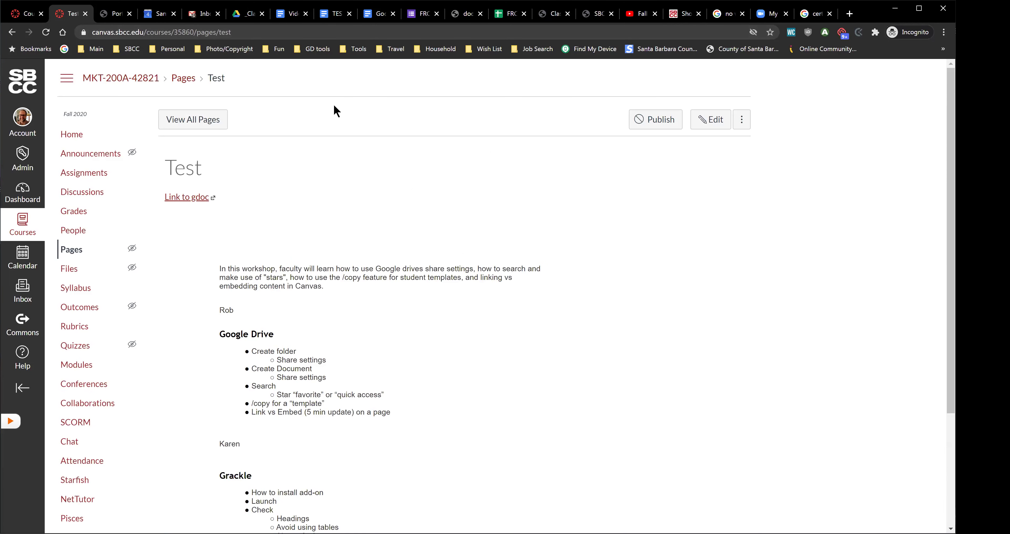
# Open the Marketing Plan Template document from the MKT200A class folder in Google Drive
pyautogui.click(204, 15)
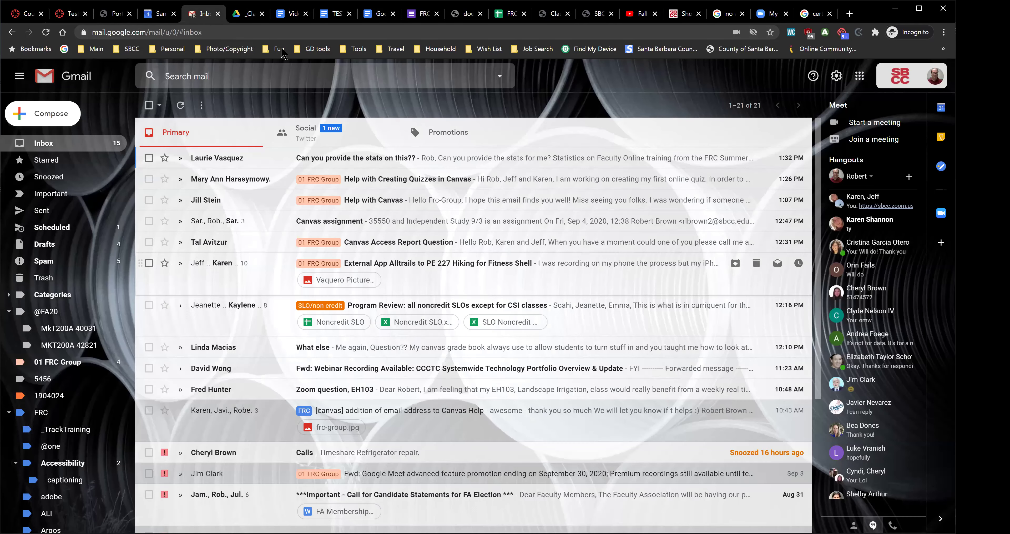
pyautogui.click(249, 16)
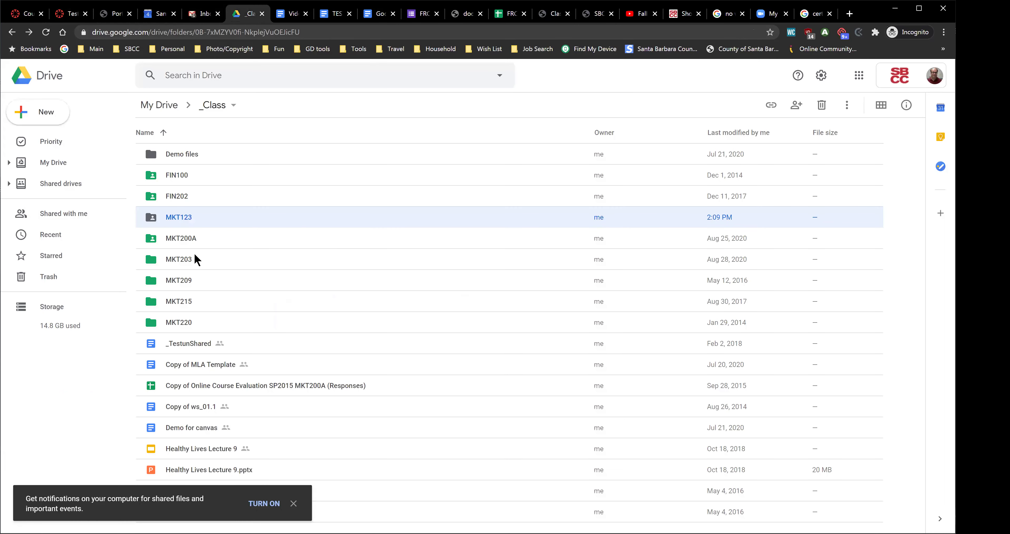
pyautogui.click(185, 235)
pyautogui.doubleClick(186, 235)
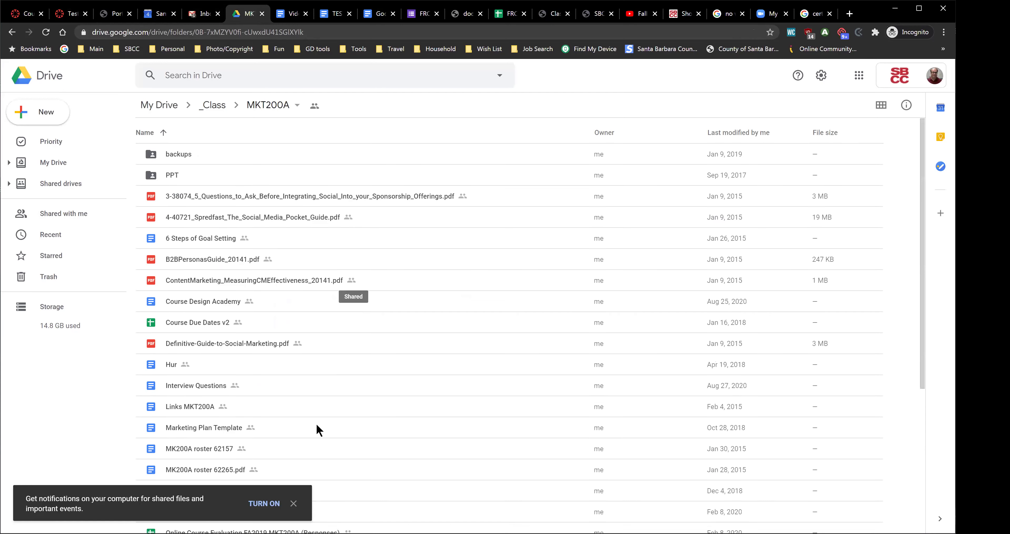
pyautogui.doubleClick(191, 425)
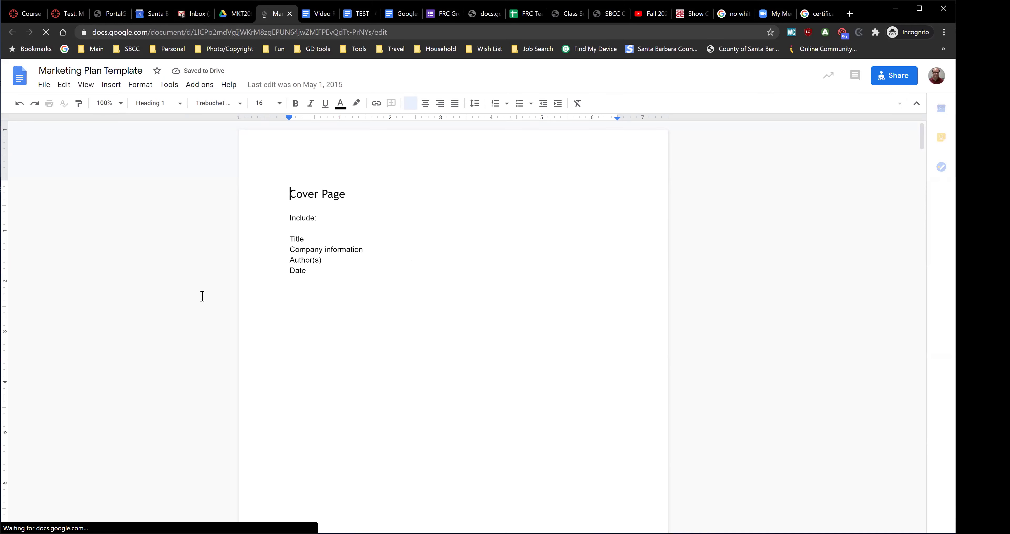
# Look through the Marketing Plan Template's table of contents and its Executive Summary and Overview headings
pyautogui.scroll(-15, 205, 349)
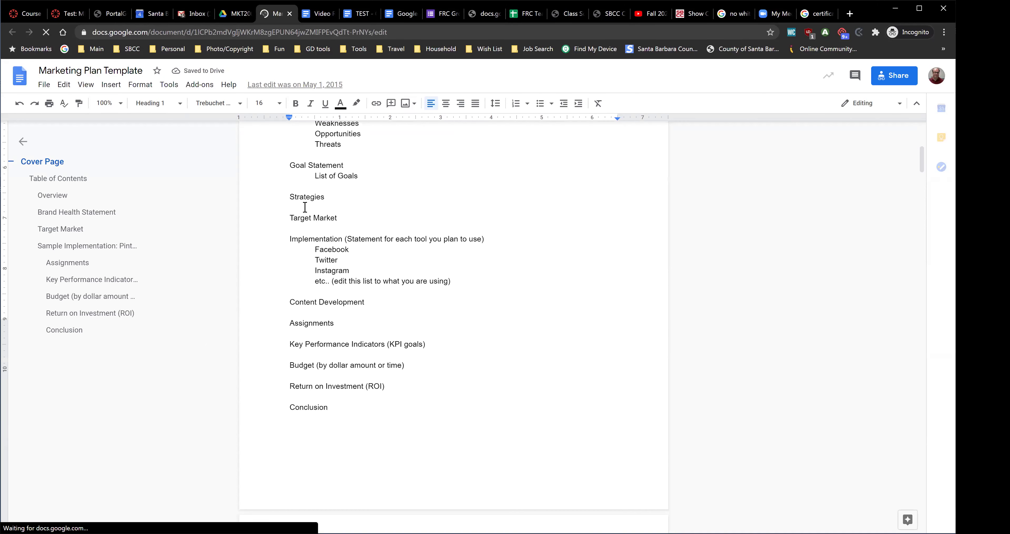
pyautogui.scroll(-5, 299, 294)
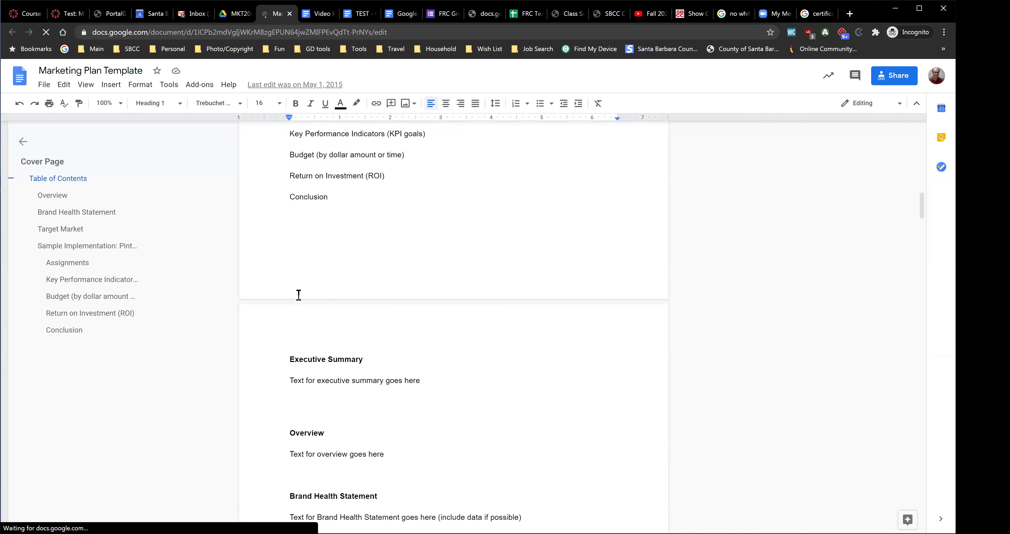
pyautogui.scroll(-1, 299, 294)
pyautogui.moveTo(323, 307); pyautogui.dragTo(352, 307)
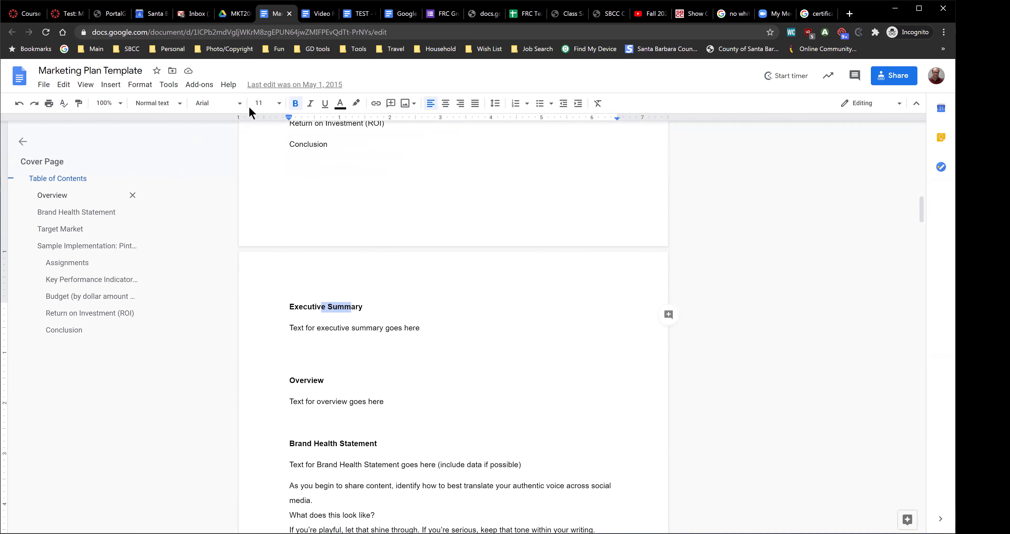
pyautogui.click(316, 308)
pyautogui.click(303, 385)
# Copy the Marketing Plan Template's sharing link, make it the URL of "Link to gdoc" on the Canvas Test page, and save
pyautogui.click(896, 79)
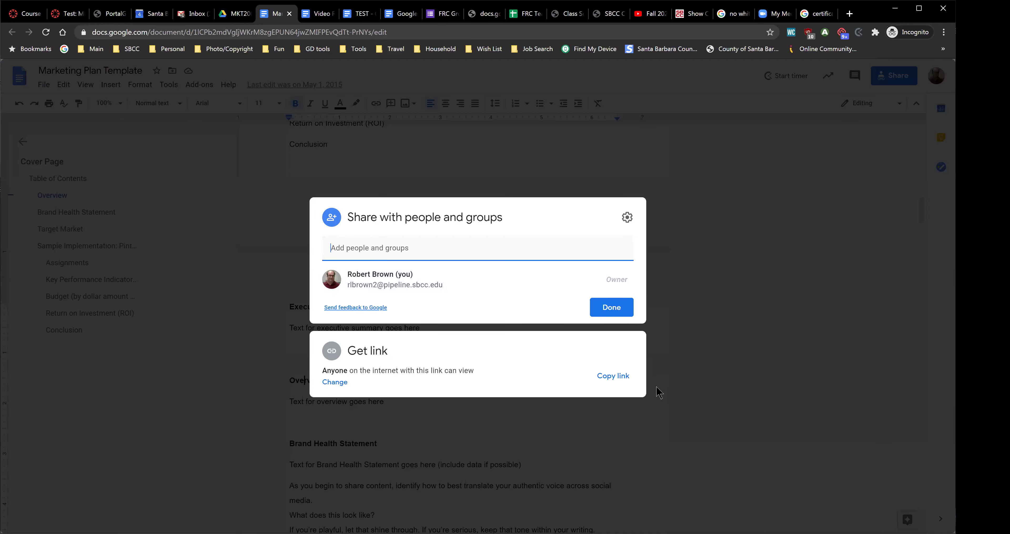
pyautogui.click(613, 376)
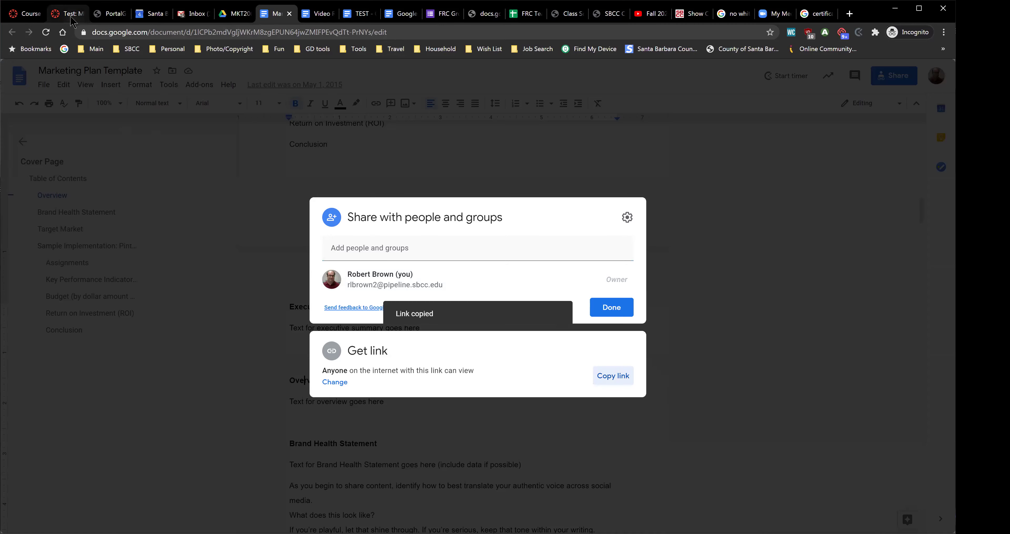
pyautogui.click(68, 14)
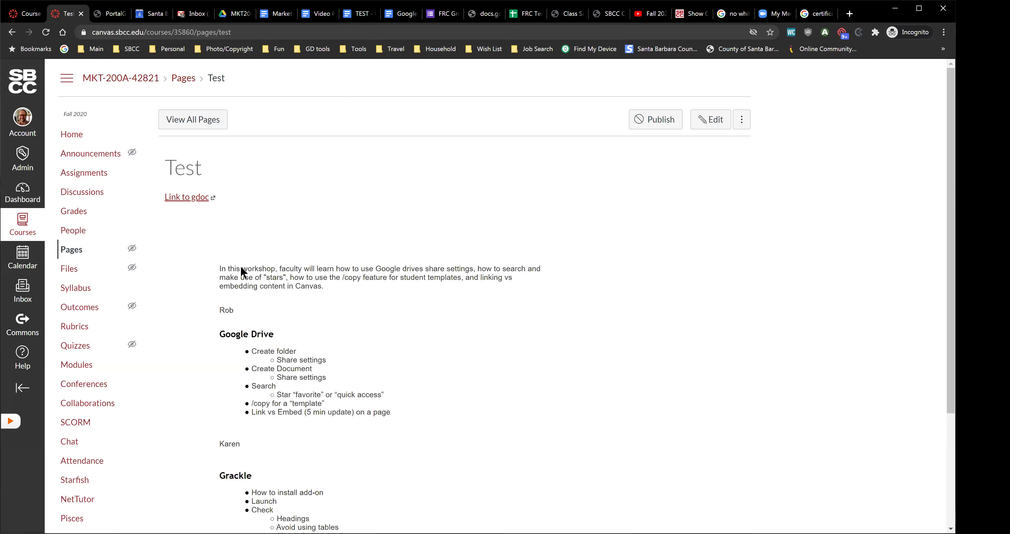
pyautogui.click(701, 124)
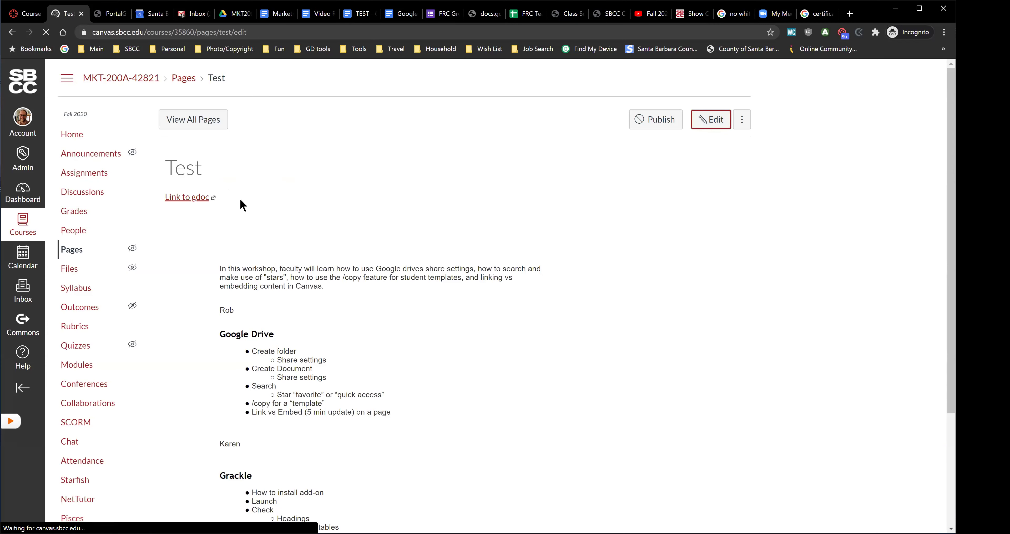
pyautogui.click(208, 213)
pyautogui.hotkey('ctrl', 'k')
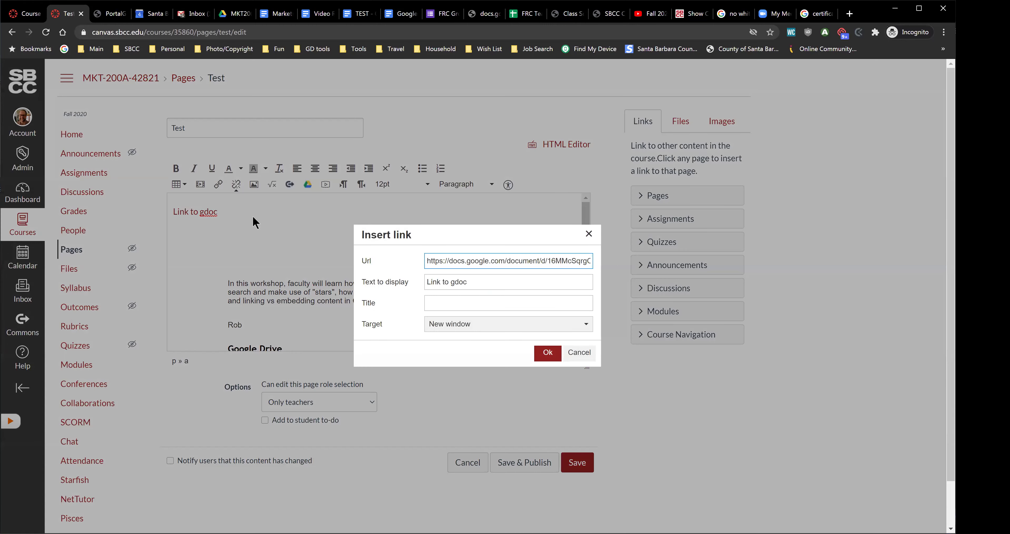
pyautogui.hotkey('ctrl', 'a')
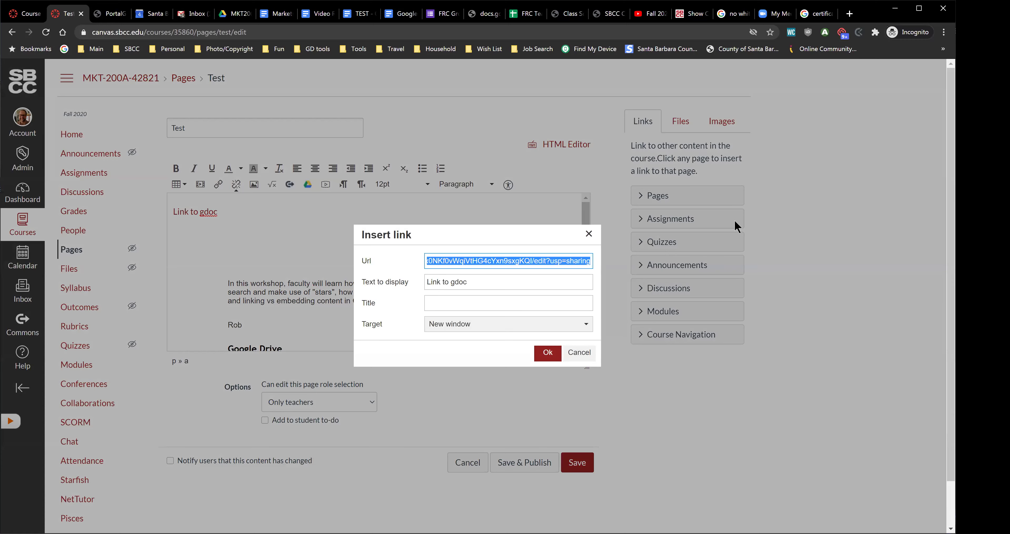
pyautogui.click(548, 353)
pyautogui.click(577, 464)
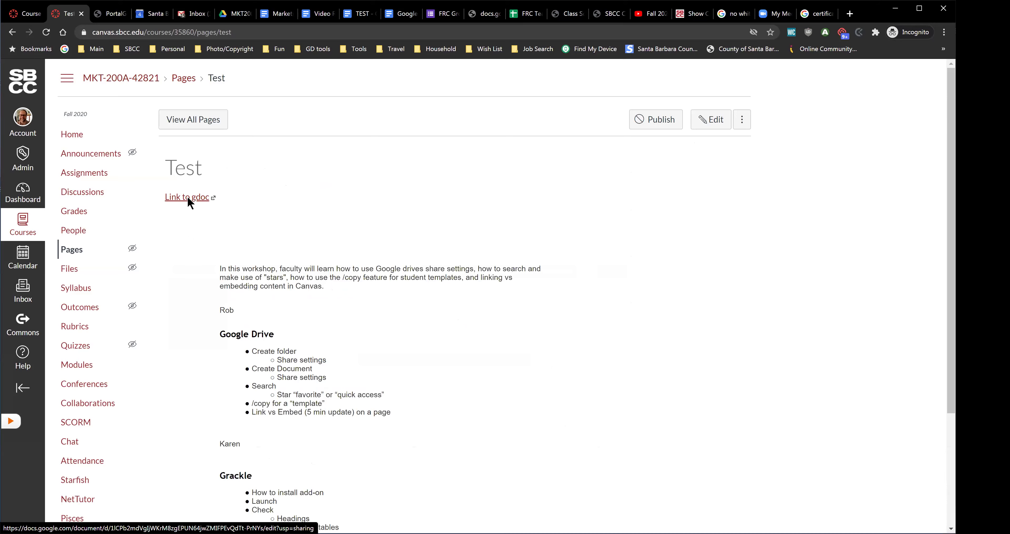
# Open the template through the Test page's link and look at the document's copying and download options
pyautogui.click(190, 198)
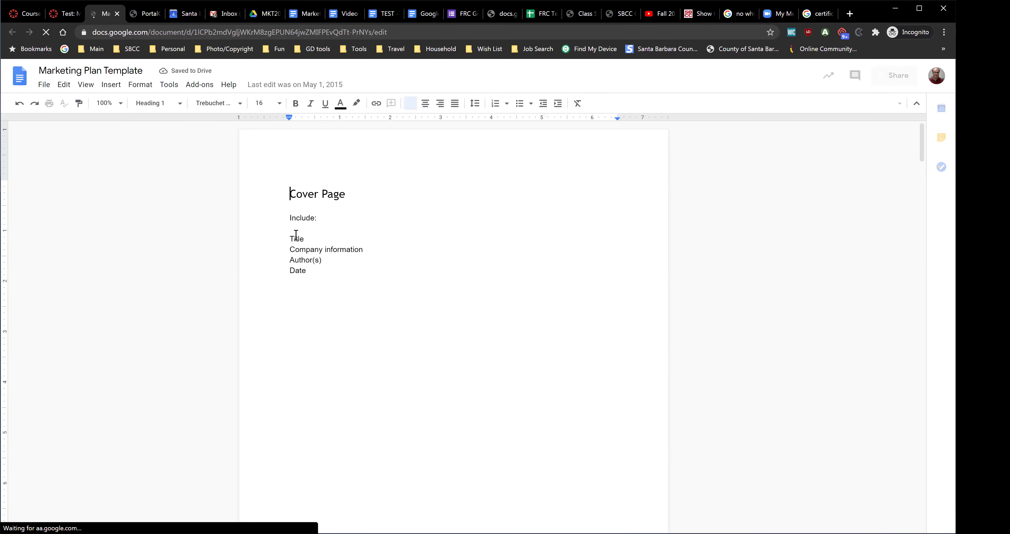
pyautogui.click(47, 88)
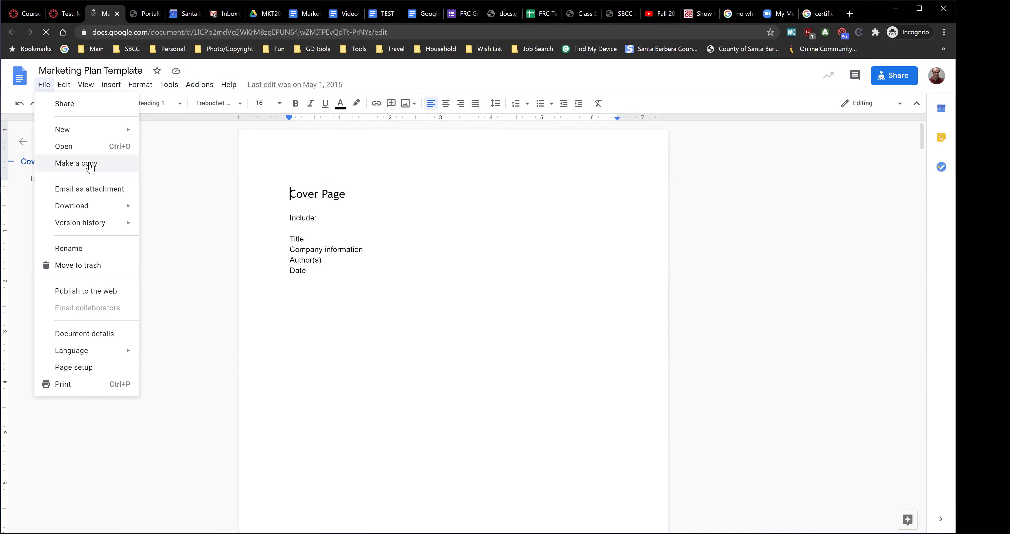
pyautogui.moveTo(106, 209)
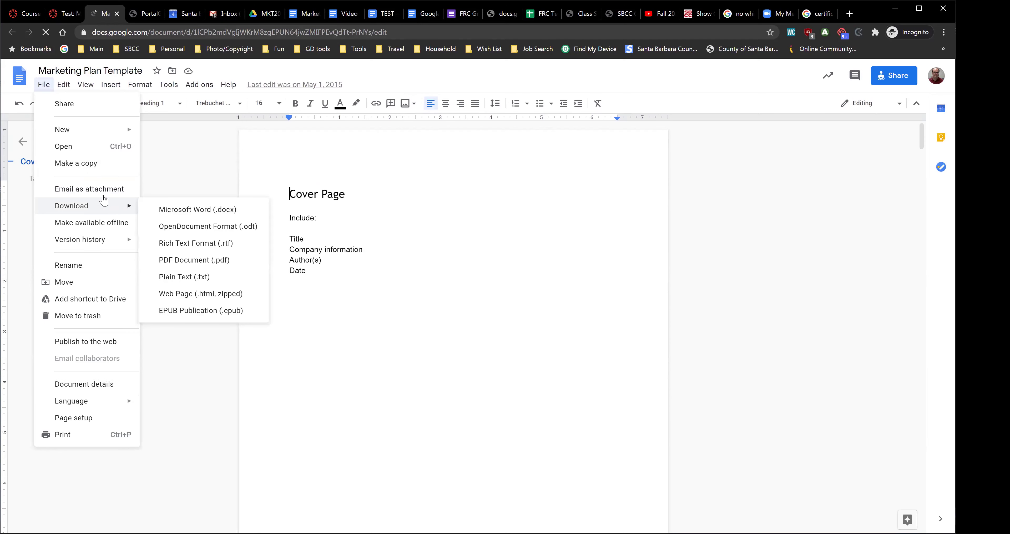
pyautogui.click(201, 277)
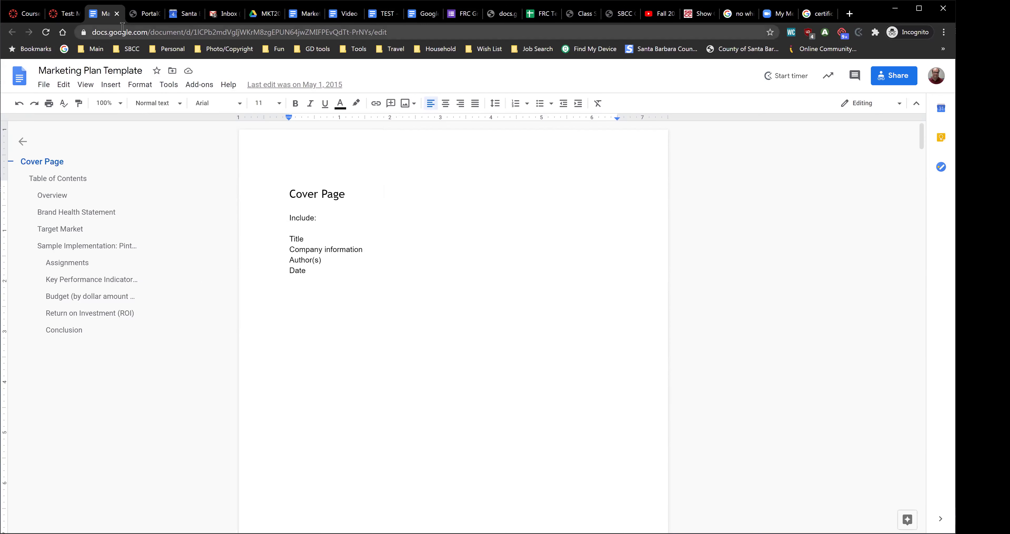
# Replace "edit" with "copy" at the end of the Marketing Plan Template's address and copy the full URL
pyautogui.moveTo(93, 33); pyautogui.dragTo(415, 34)
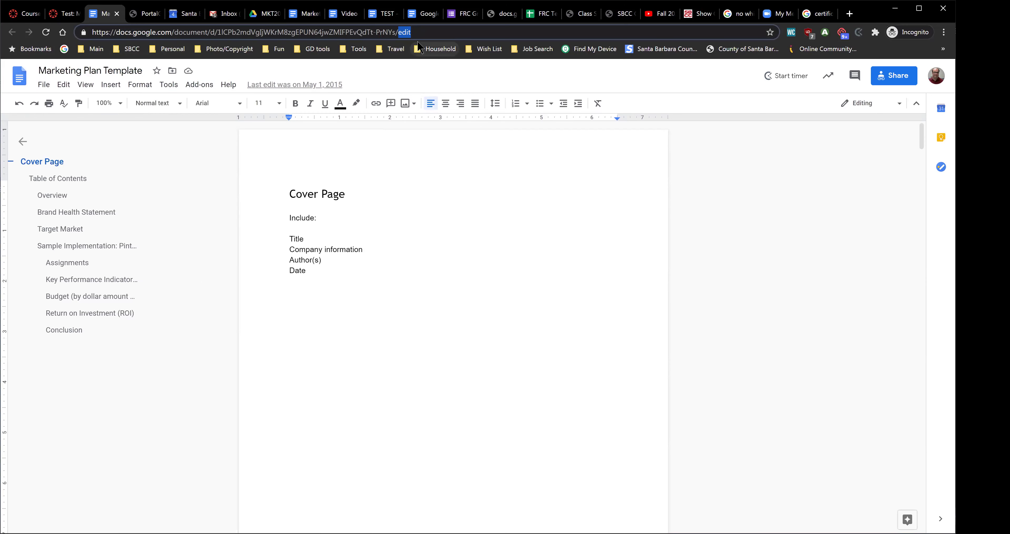
pyautogui.write('copy')
pyautogui.moveTo(430, 35); pyautogui.dragTo(95, 36)
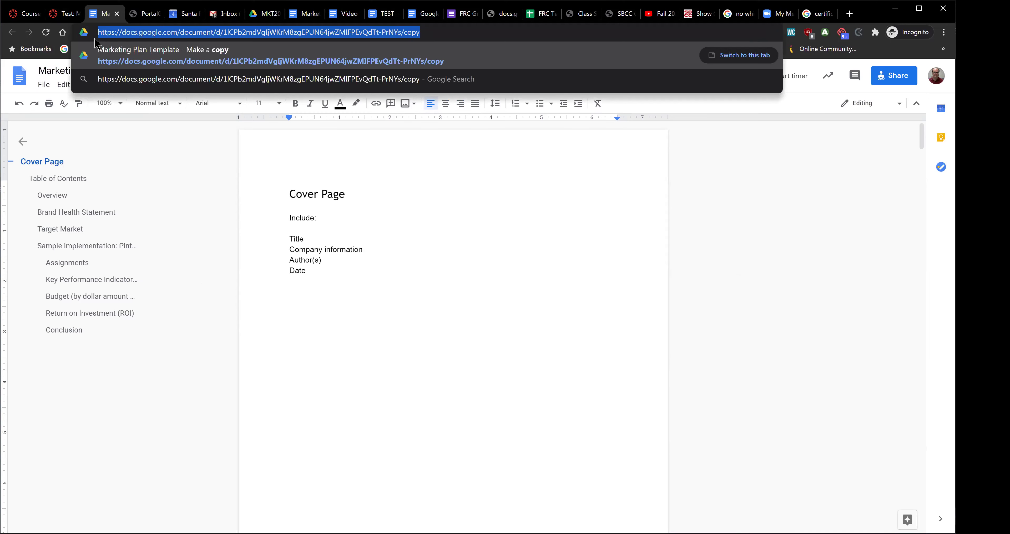
# Replace the URL of "Link to gdoc" on the Canvas Test page with the template address ending in /copy, and save the page
pyautogui.click(64, 14)
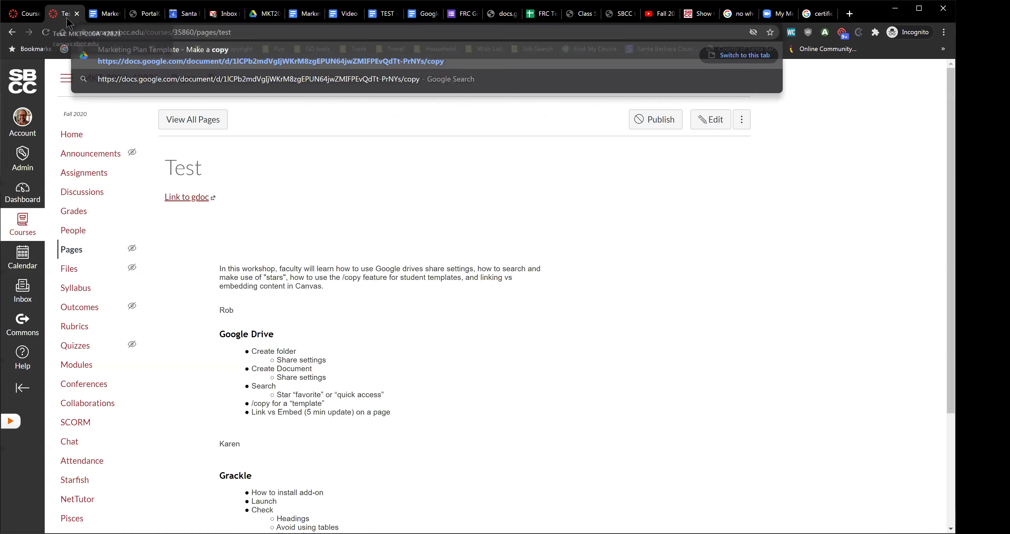
pyautogui.click(697, 126)
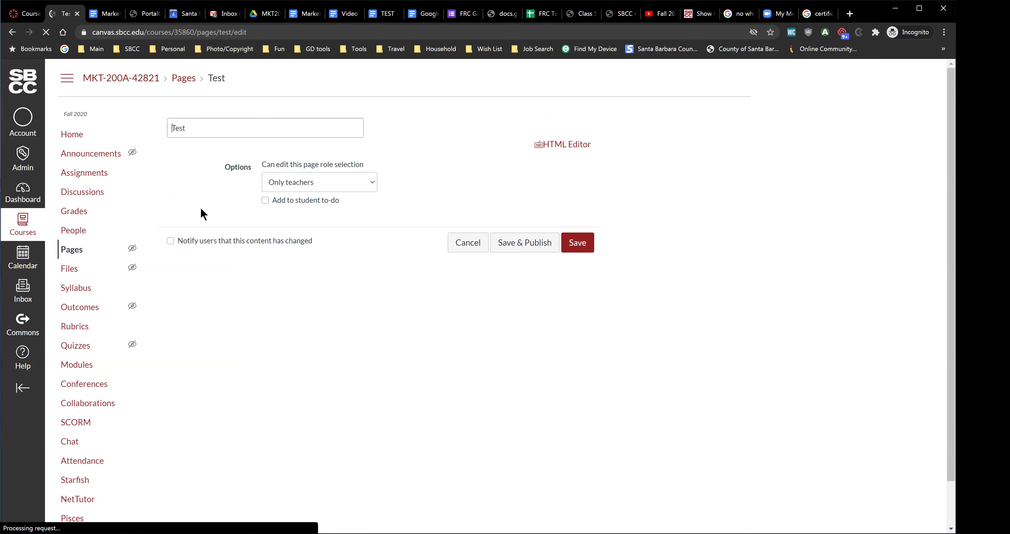
pyautogui.click(199, 217)
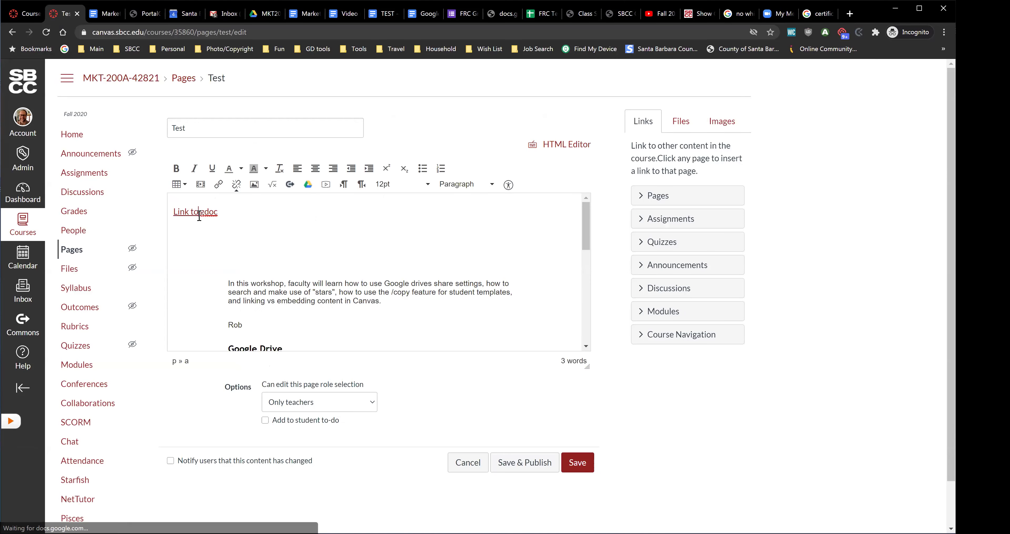
pyautogui.hotkey('ctrl', 'k')
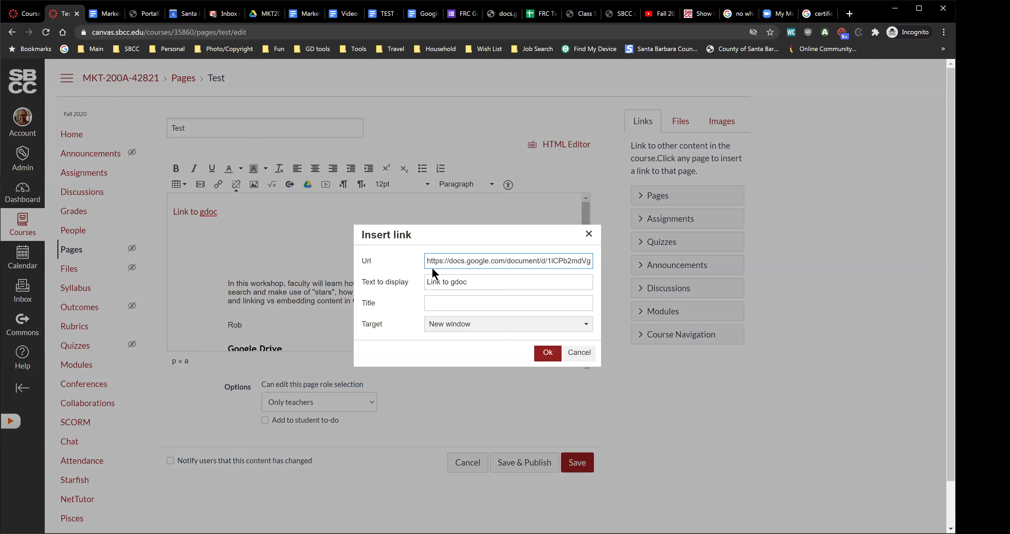
pyautogui.moveTo(429, 259); pyautogui.dragTo(753, 204)
pyautogui.press('BackSpace')
pyautogui.hotkey('ctrl', 'v')
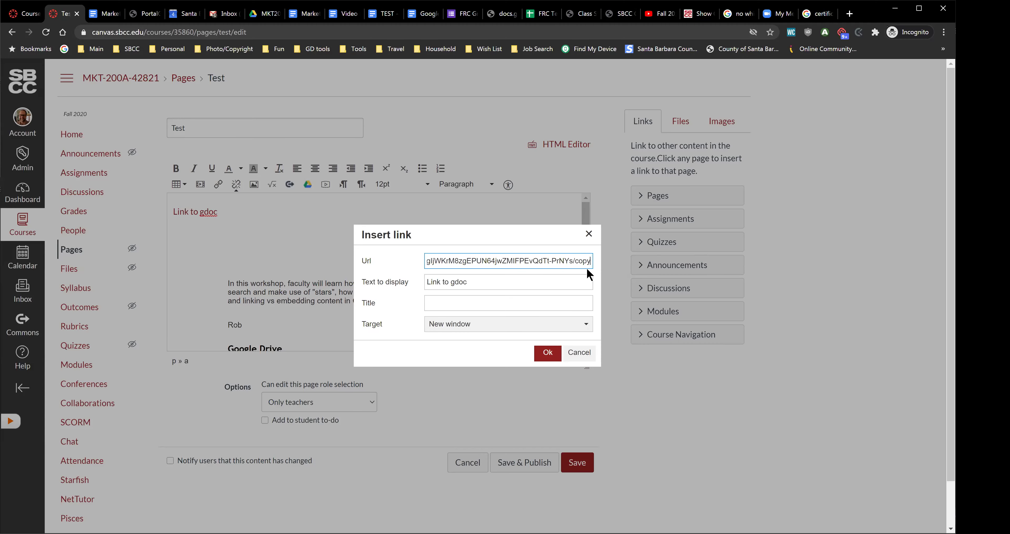
pyautogui.click(548, 356)
pyautogui.click(577, 463)
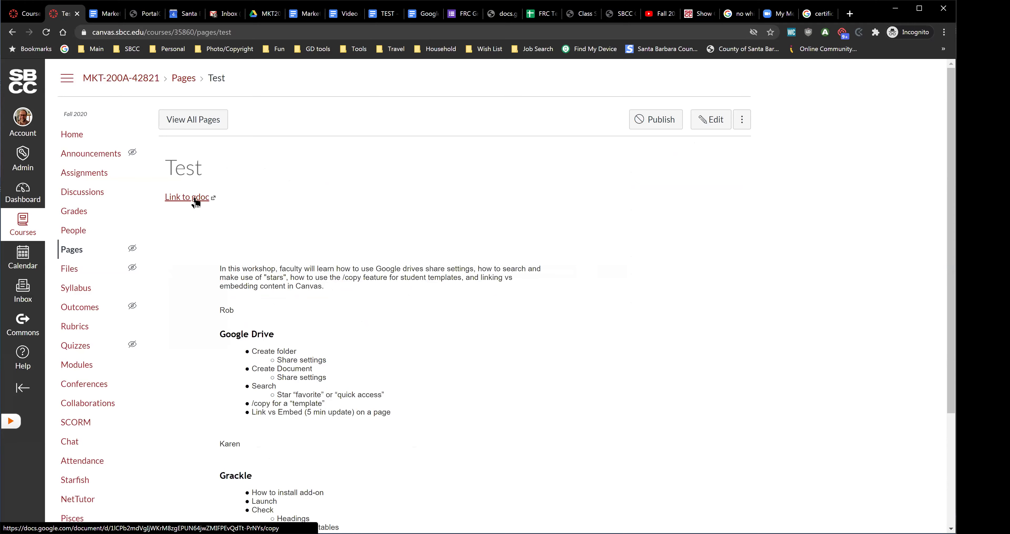
# Test the "Link to gdoc" link, highlight the "copy" ending of its address, and return to the "Google Drive - Share settings and Tips" document
pyautogui.click(195, 199)
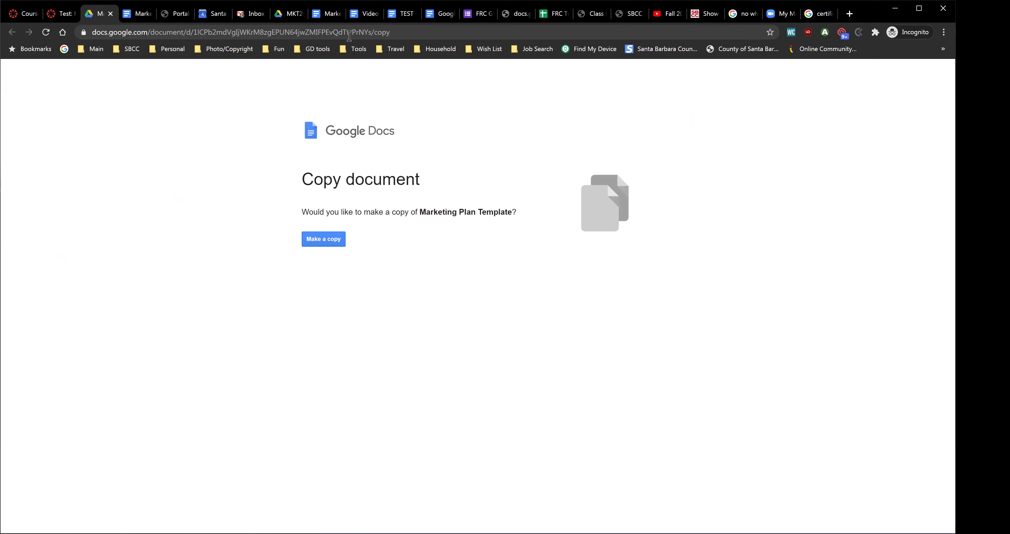
pyautogui.doubleClick(377, 32)
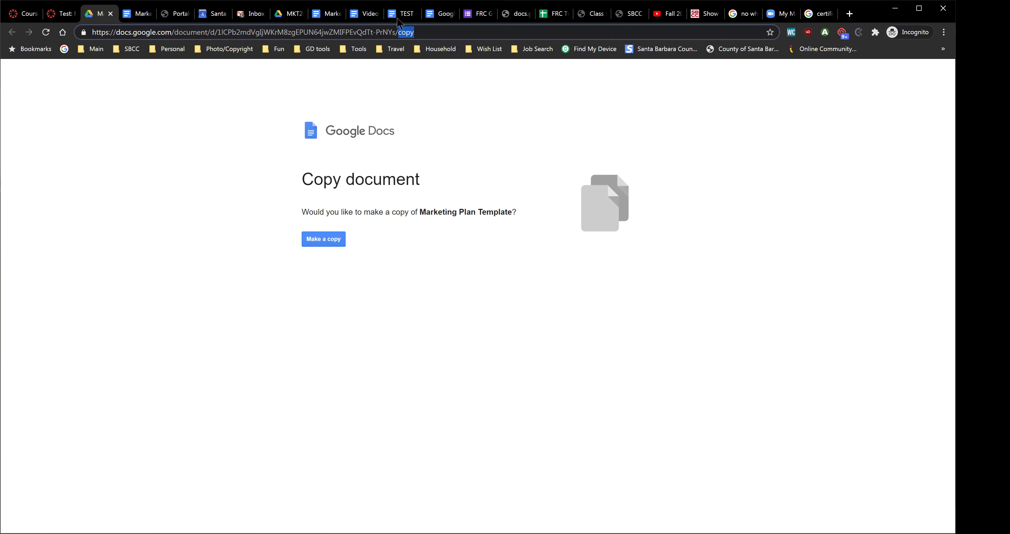
pyautogui.click(437, 14)
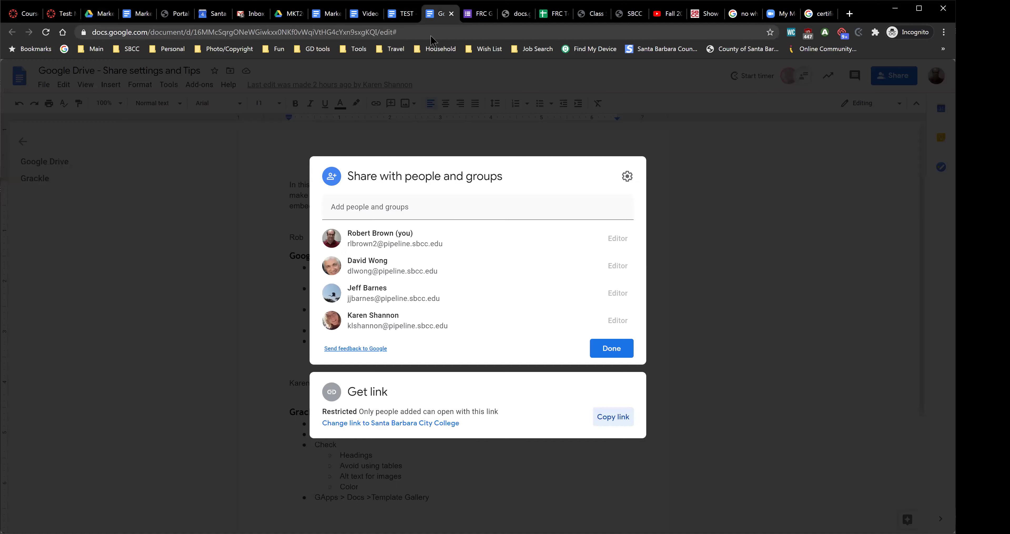
# Leave the document's sharing settings and check those of Definitive-Guide-to-Social-Marketing.pdf in the MKT200A Drive folder
pyautogui.click(199, 248)
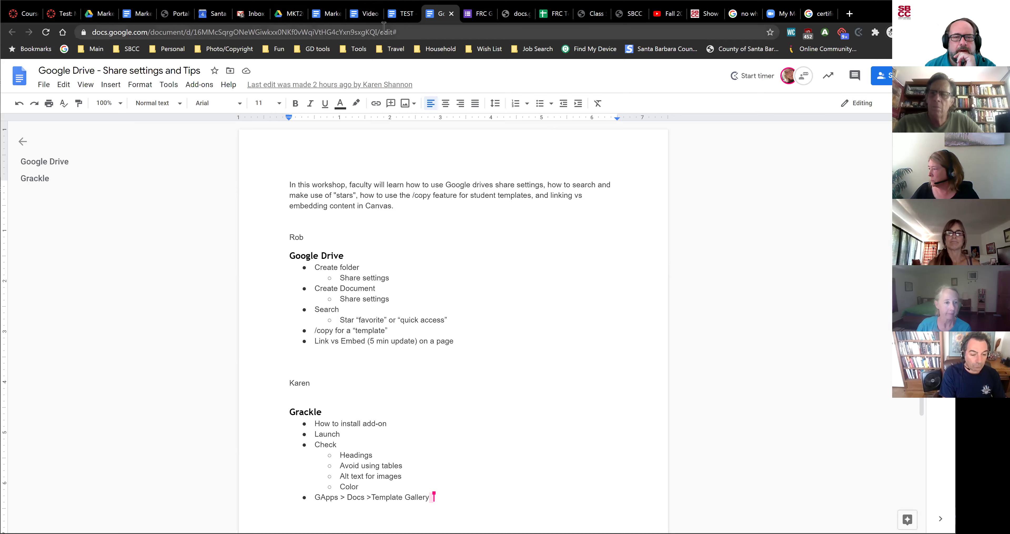
pyautogui.click(288, 16)
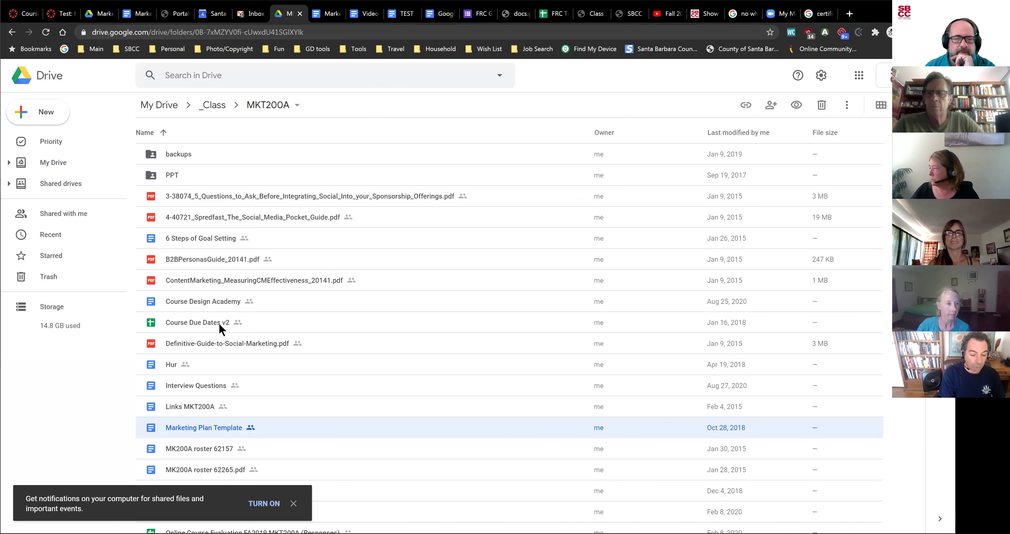
pyautogui.click(192, 345)
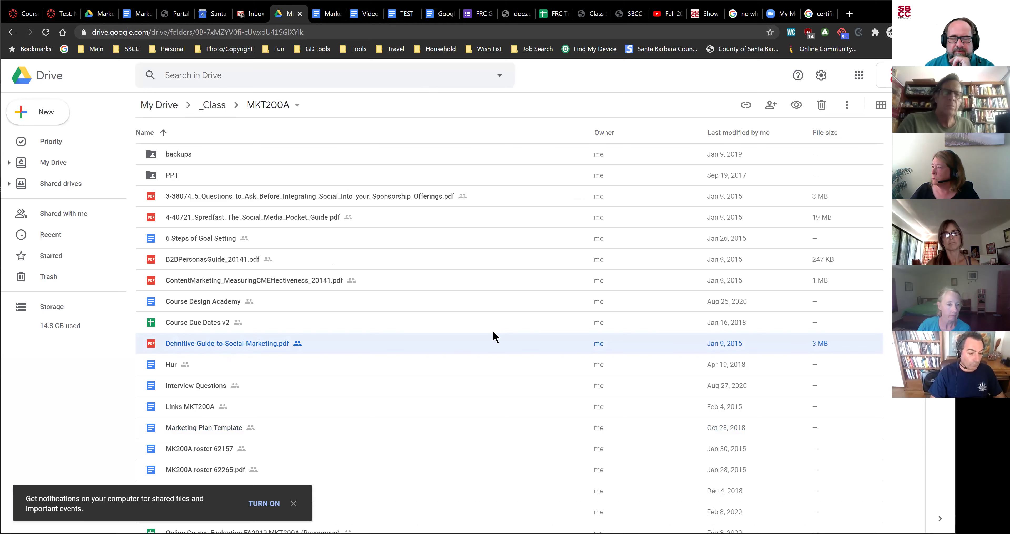
pyautogui.click(771, 108)
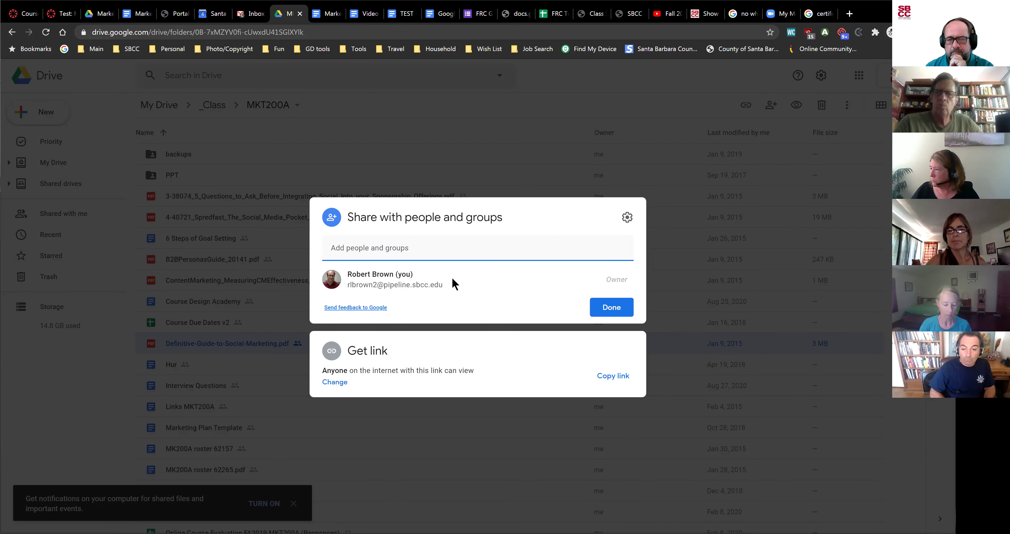
pyautogui.click(455, 443)
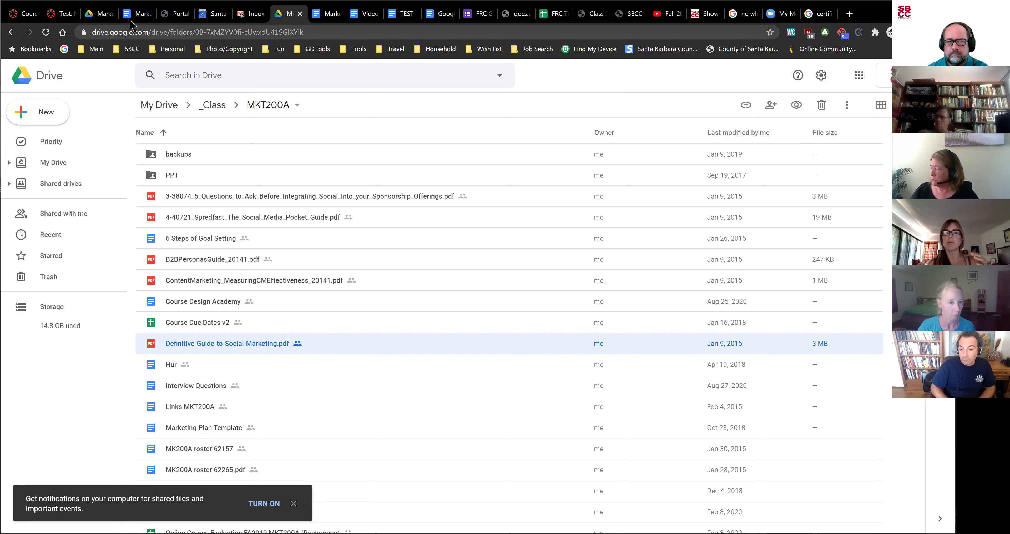
pyautogui.click(102, 15)
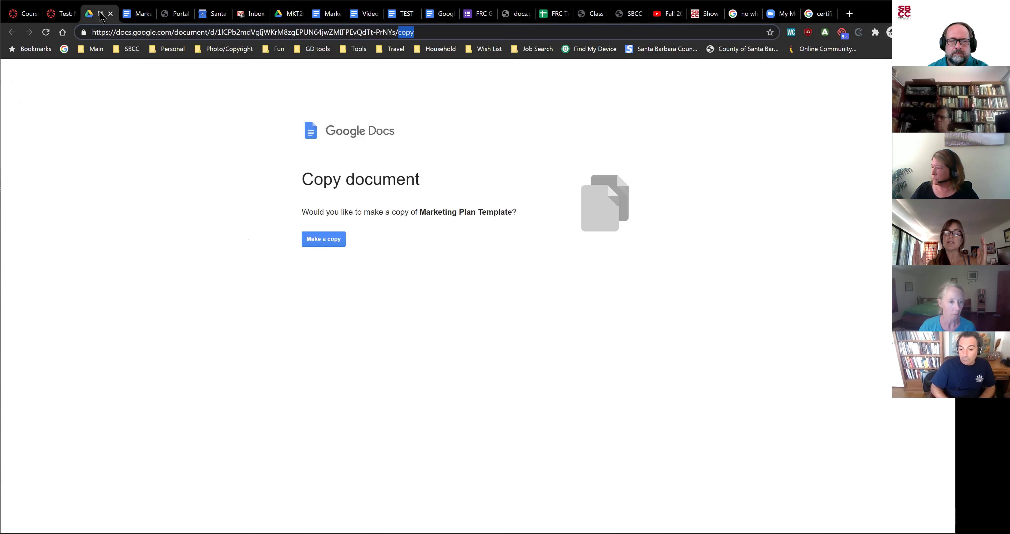
pyautogui.click(61, 16)
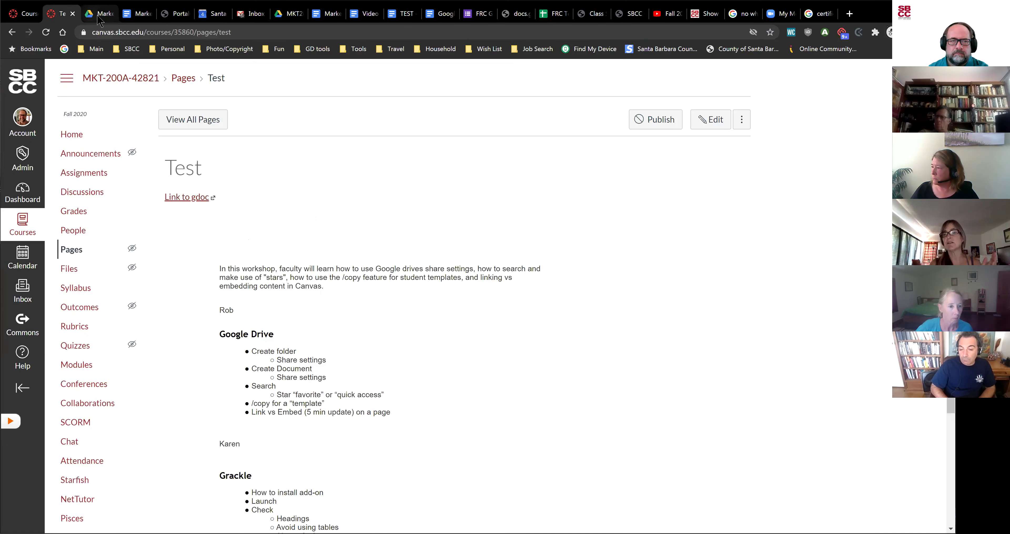
pyautogui.click(89, 15)
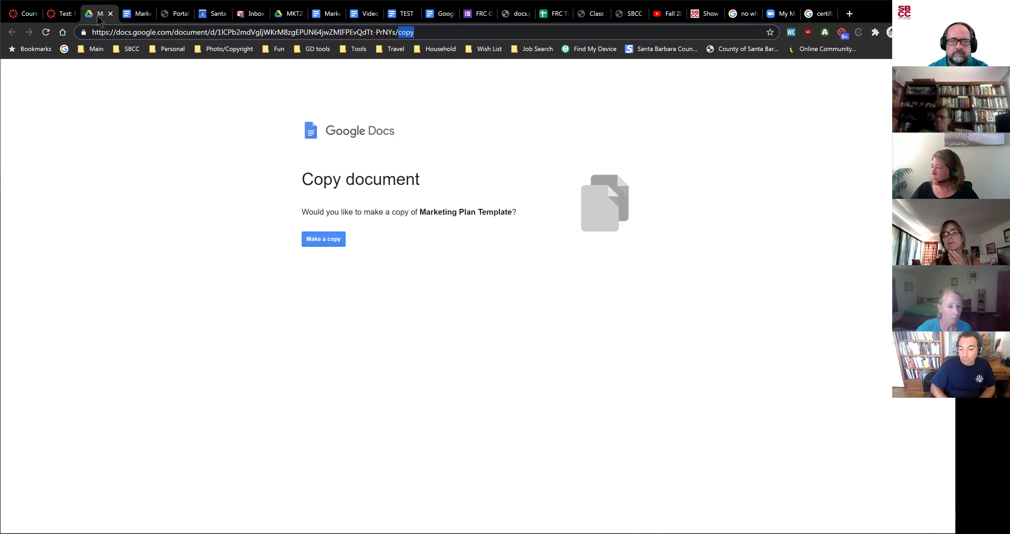
pyautogui.click(399, 211)
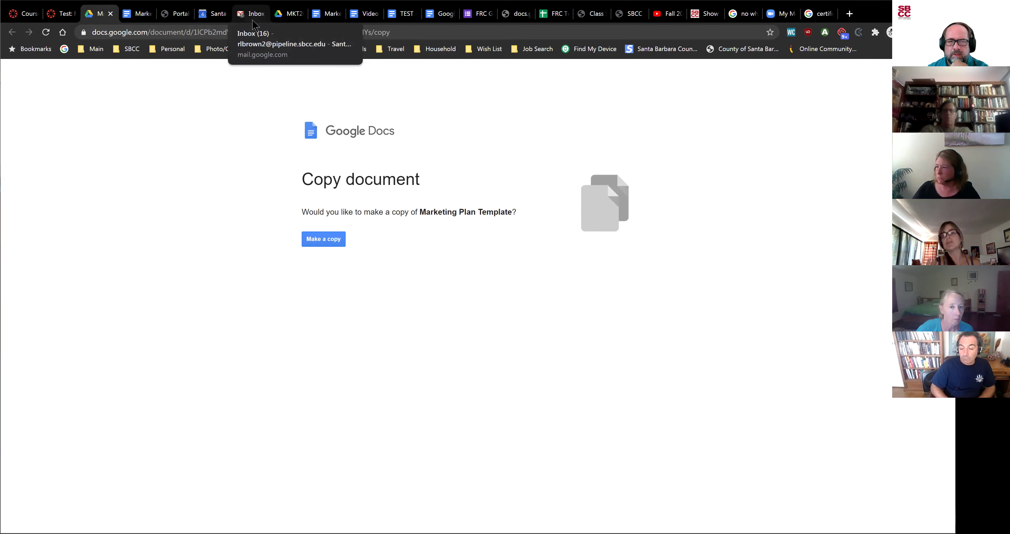
pyautogui.click(253, 16)
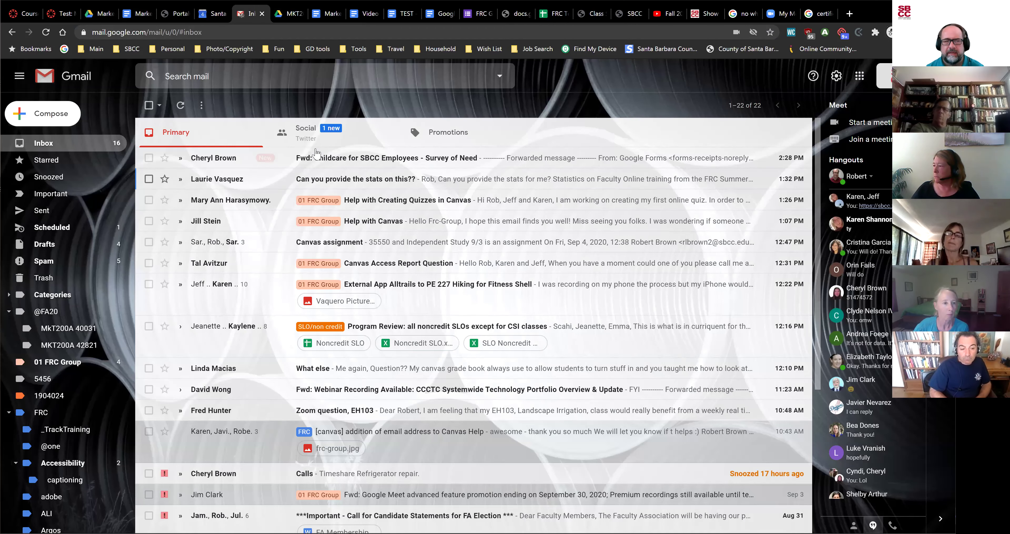
pyautogui.click(99, 14)
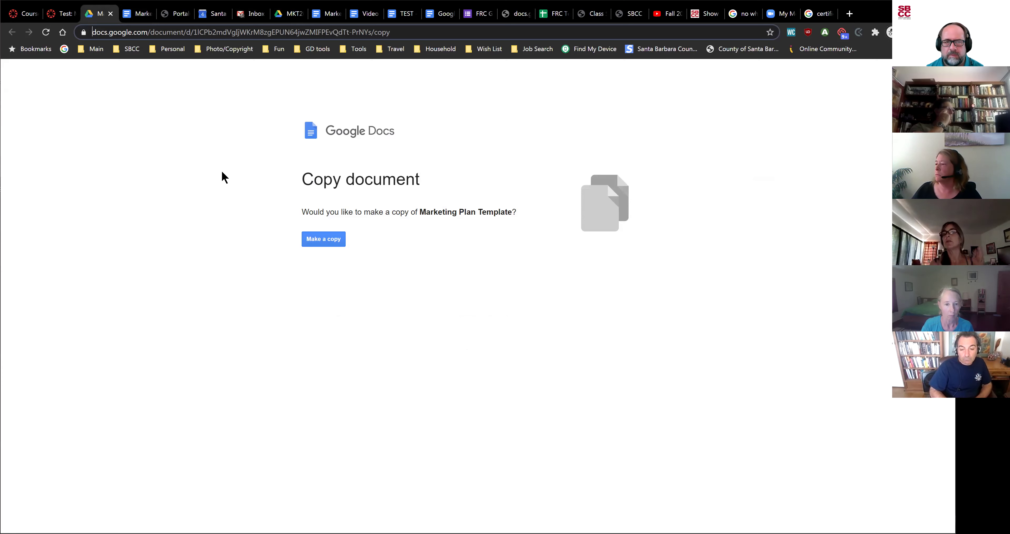
# Review the sharing settings of the "Google Drive - Share settings and Tips" document, and close them without changes
pyautogui.click(438, 14)
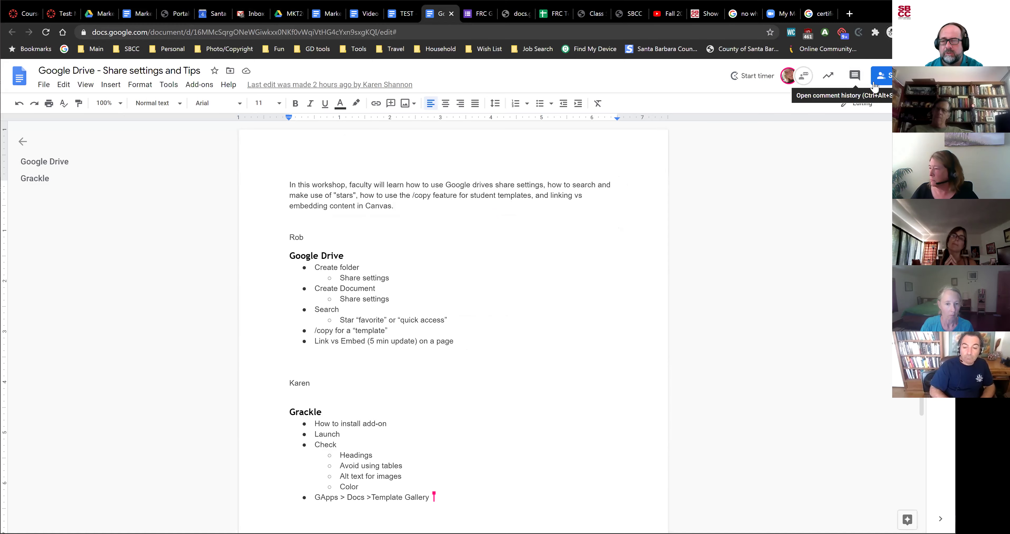
pyautogui.click(888, 78)
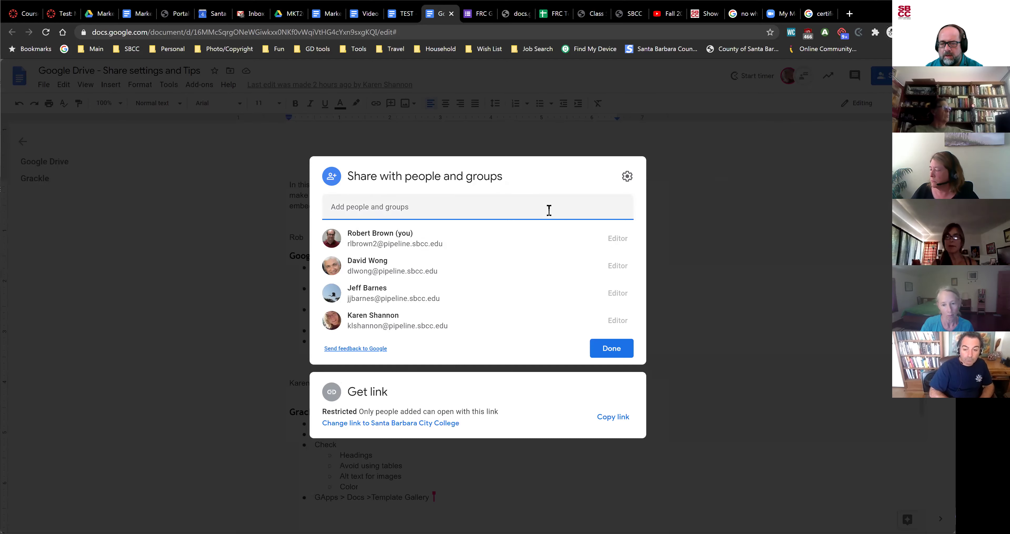
pyautogui.tripleClick(544, 171)
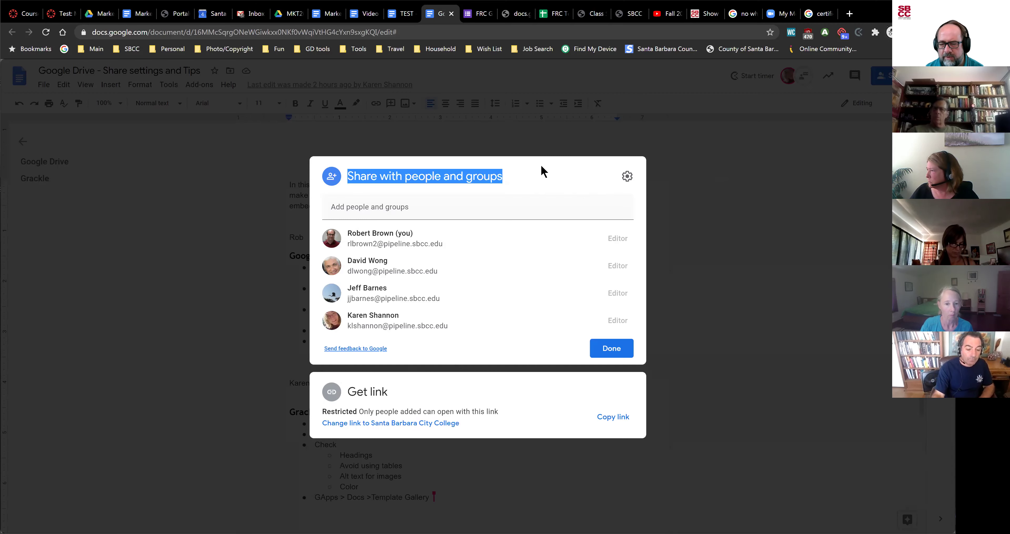
pyautogui.click(197, 334)
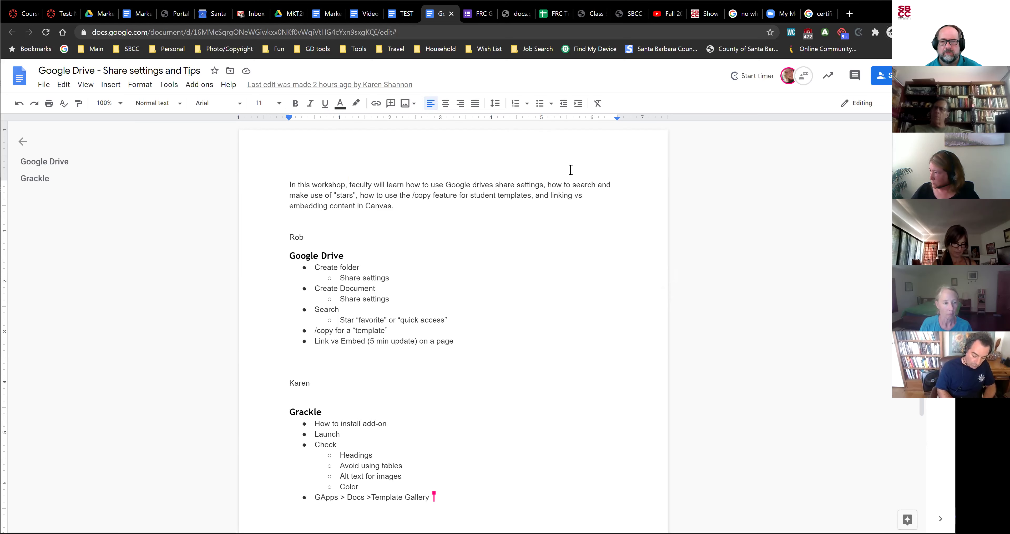
# Open the YouTube video "Rosters and add codes in Pipeline" from your own uploads, pause it and copy its share link
pyautogui.click(667, 14)
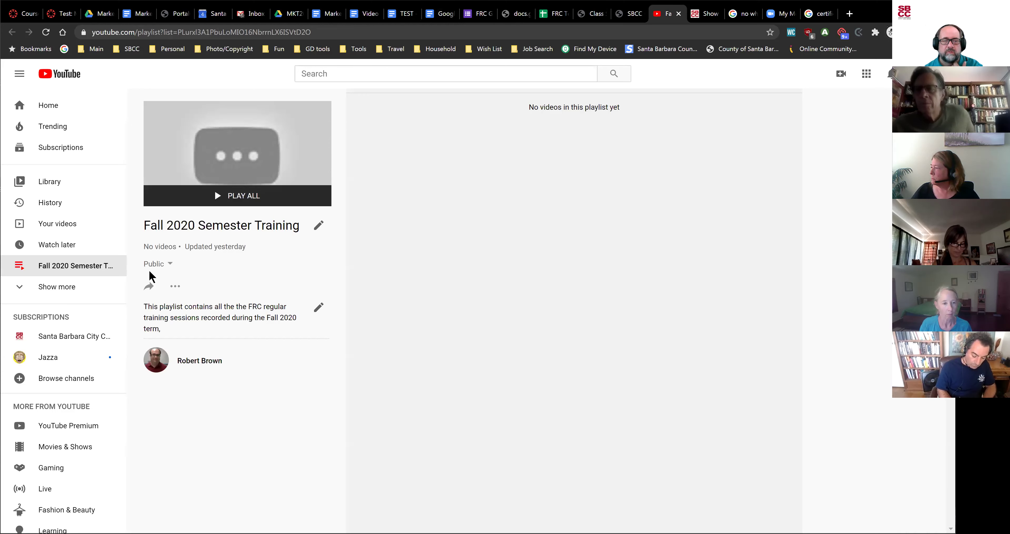
pyautogui.click(73, 222)
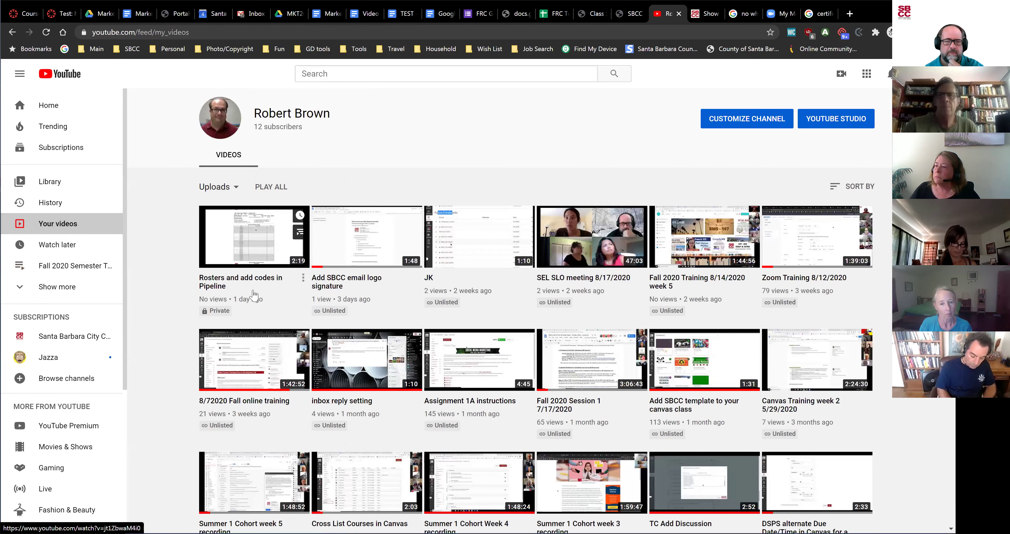
pyautogui.click(274, 276)
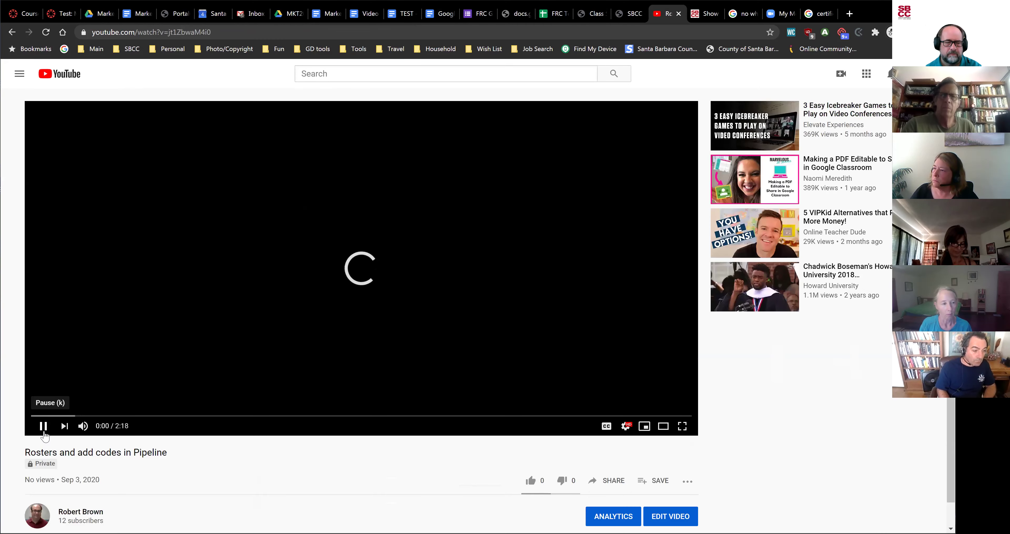
pyautogui.click(43, 426)
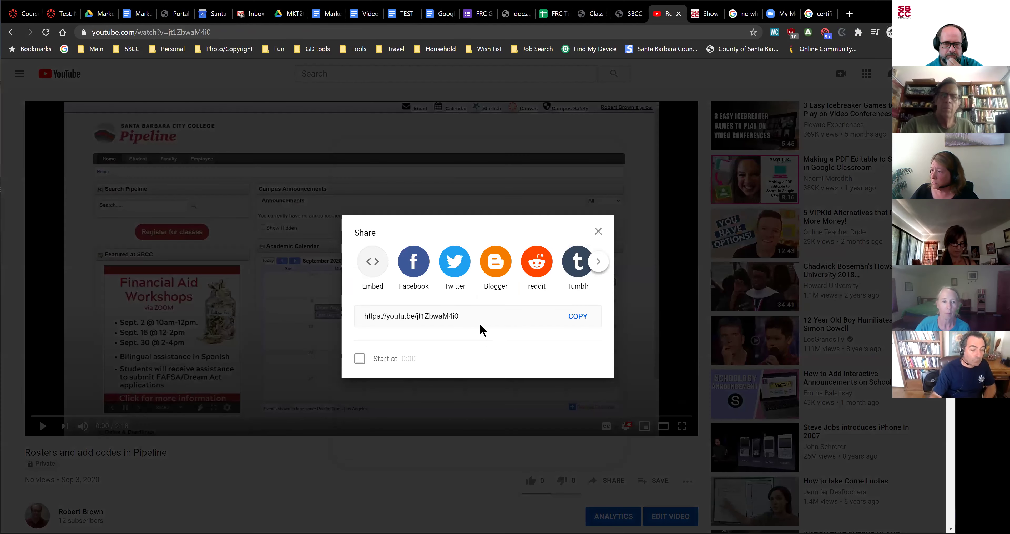
pyautogui.click(585, 322)
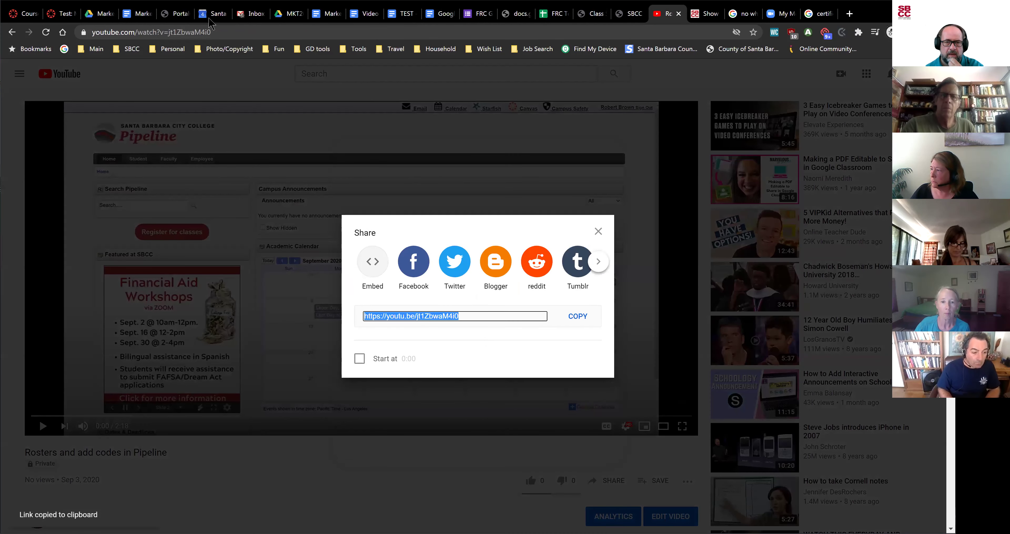
# Insert the copied YouTube address as a link on its own line above the Monday heading in the TEST document
pyautogui.click(400, 13)
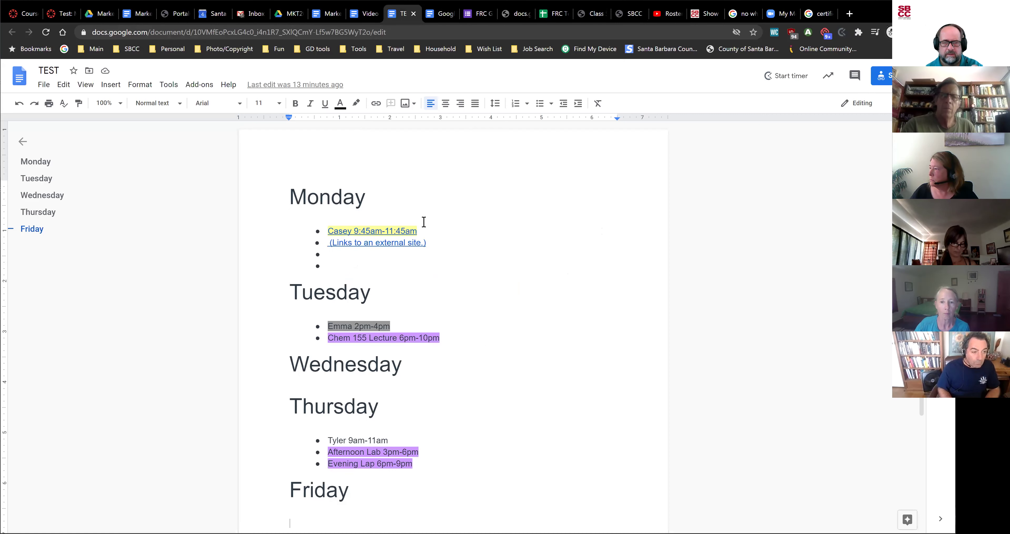
pyautogui.click(311, 188)
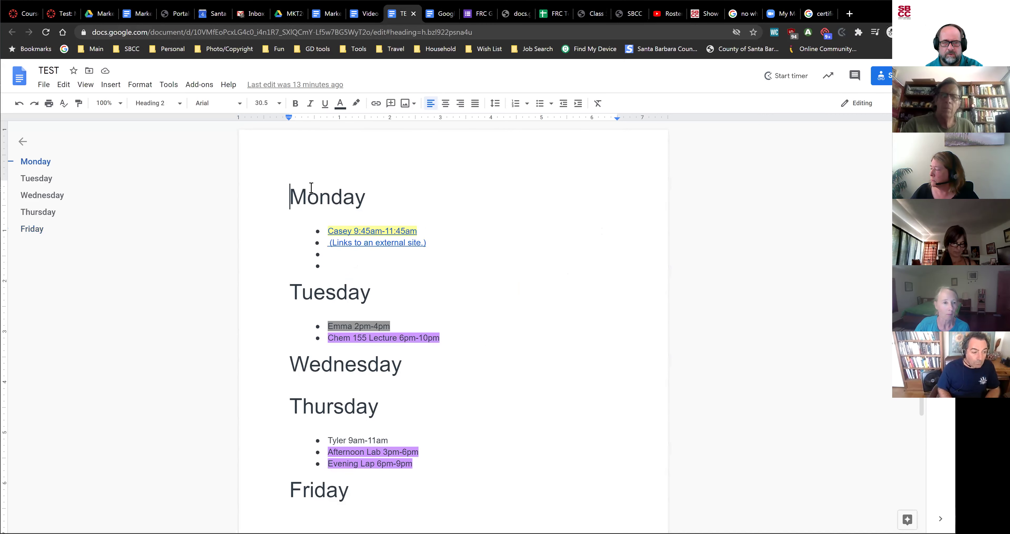
pyautogui.press('Return')
pyautogui.press('Up')
pyautogui.hotkey('ctrl', 'v')
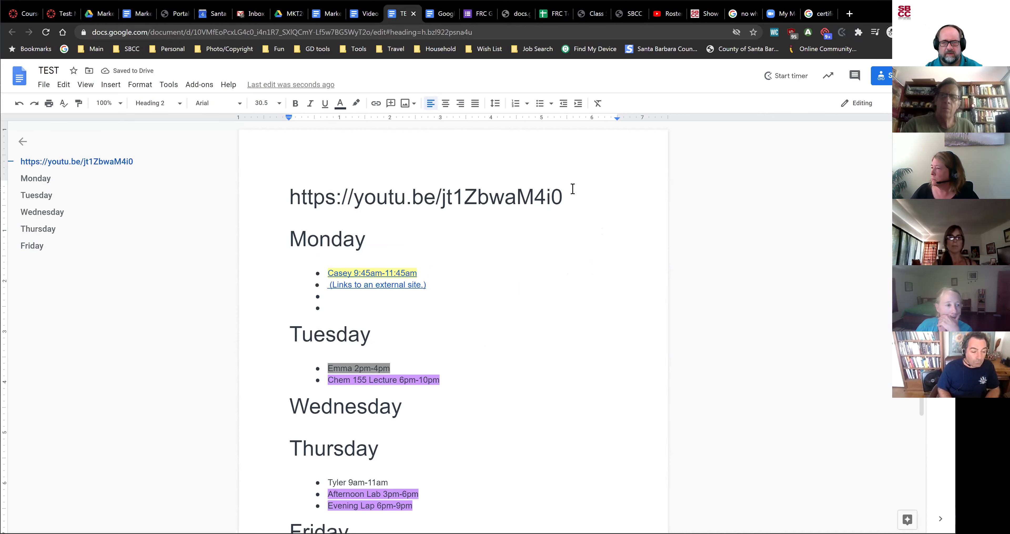
pyautogui.press('Return')
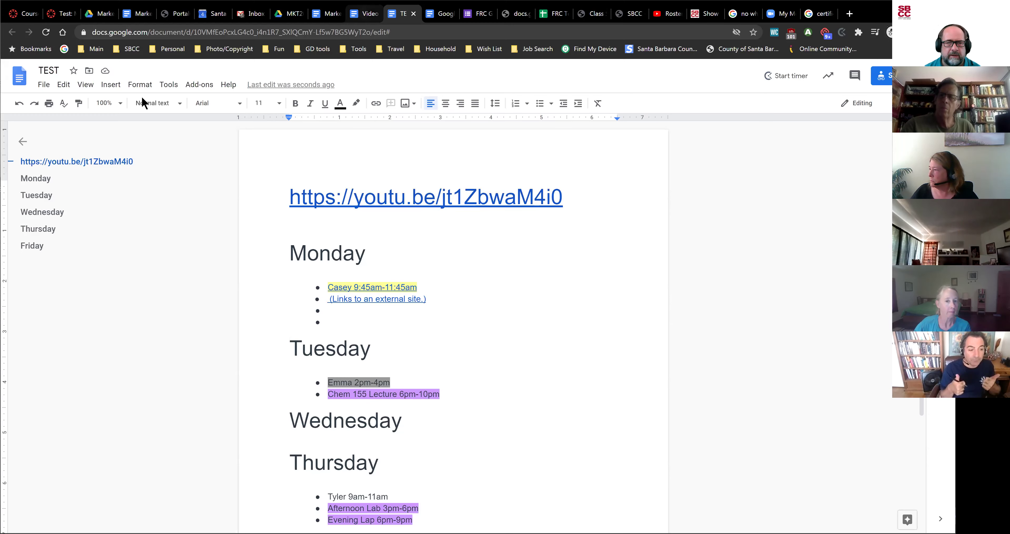
# Link the text "YT 1" in the Video Resources document to the copied YouTube address, and open the document's sharing settings
pyautogui.click(364, 13)
pyautogui.click(234, 337)
pyautogui.click(311, 184)
pyautogui.moveTo(304, 184); pyautogui.dragTo(289, 184)
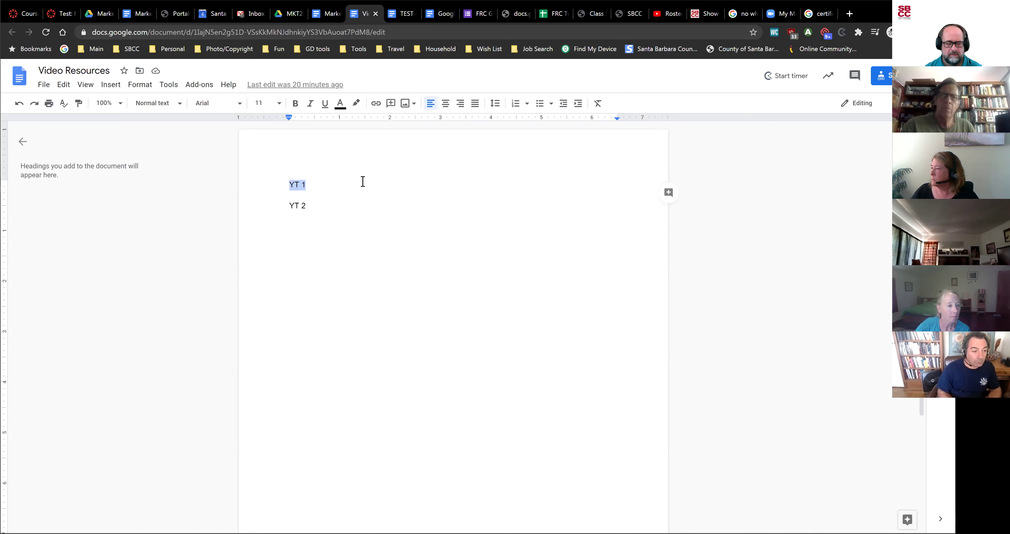
pyautogui.hotkey('ctrl', 'k')
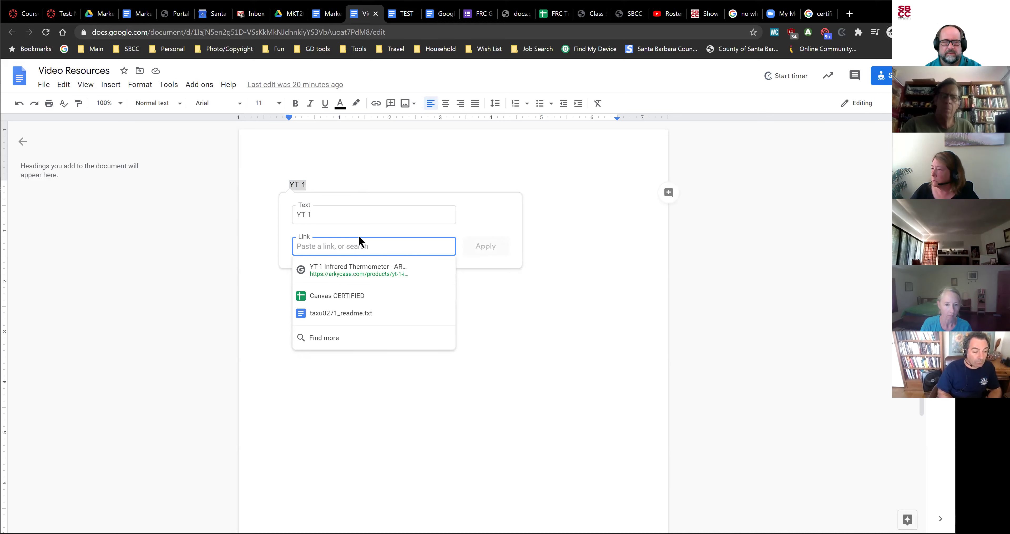
pyautogui.hotkey('ctrl', 'v')
pyautogui.click(487, 252)
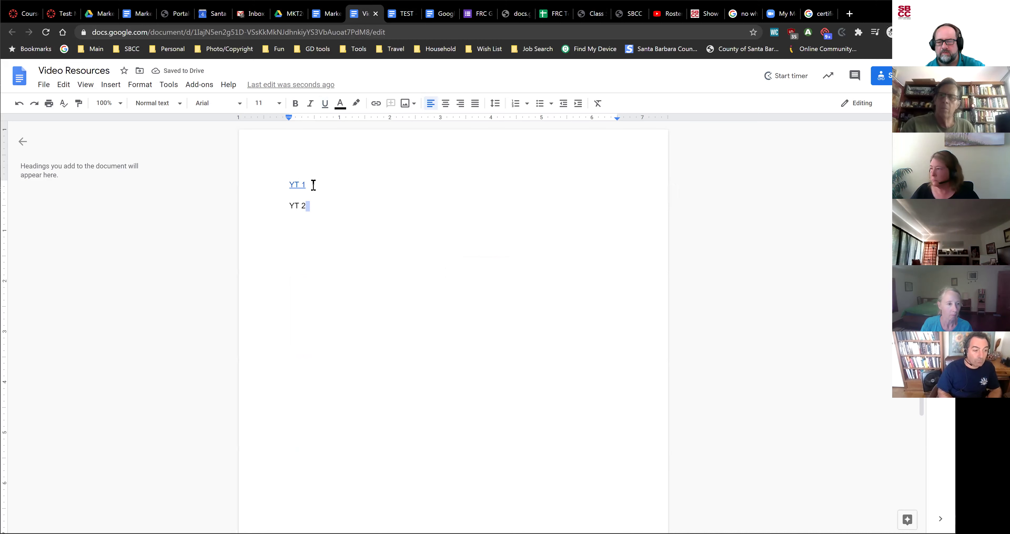
pyautogui.click(307, 205)
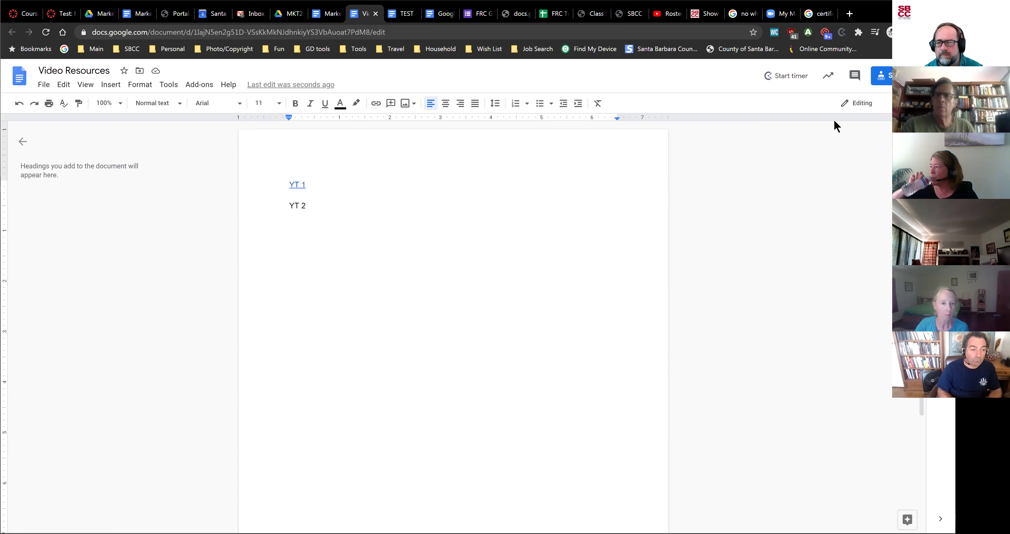
pyautogui.click(889, 78)
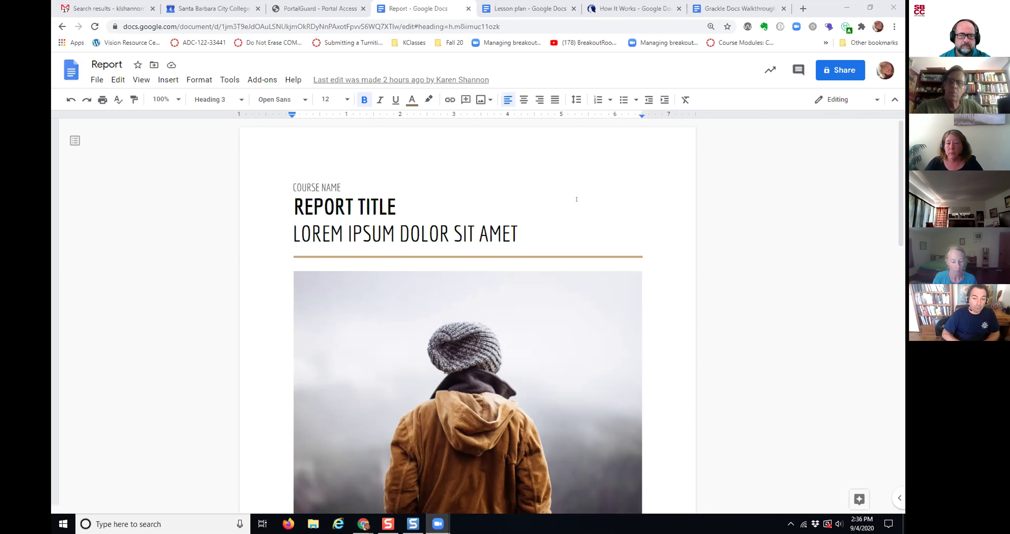
# Look through the Report template's title, image and text, and check the paragraph style of the Introduction heading
pyautogui.scroll(-3, 576, 199)
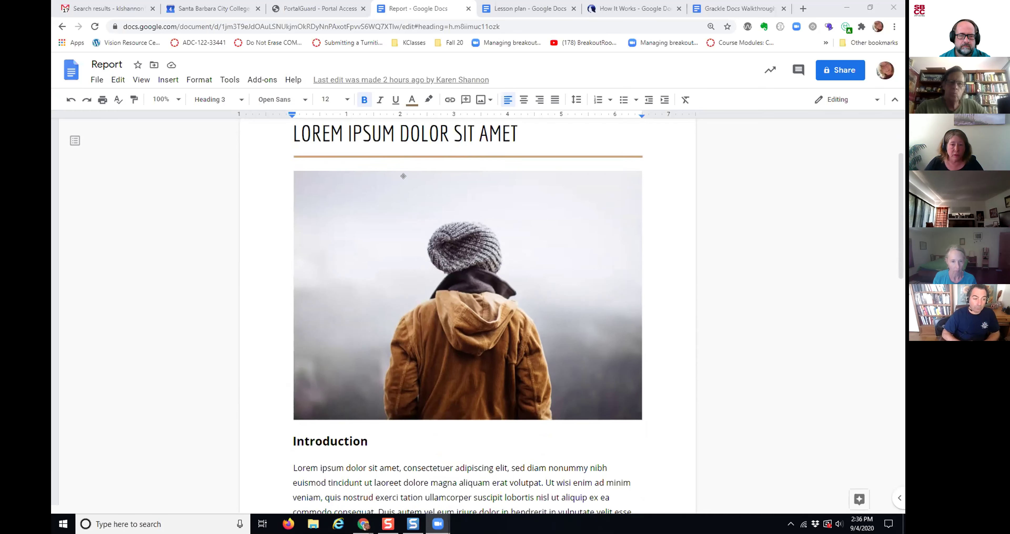
pyautogui.scroll(2, 404, 176)
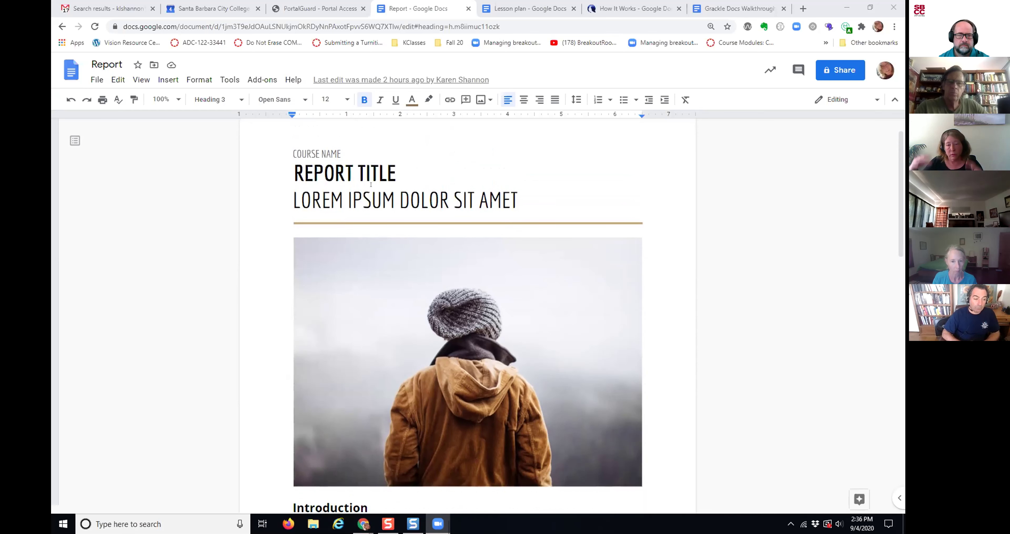
pyautogui.scroll(-5, 363, 251)
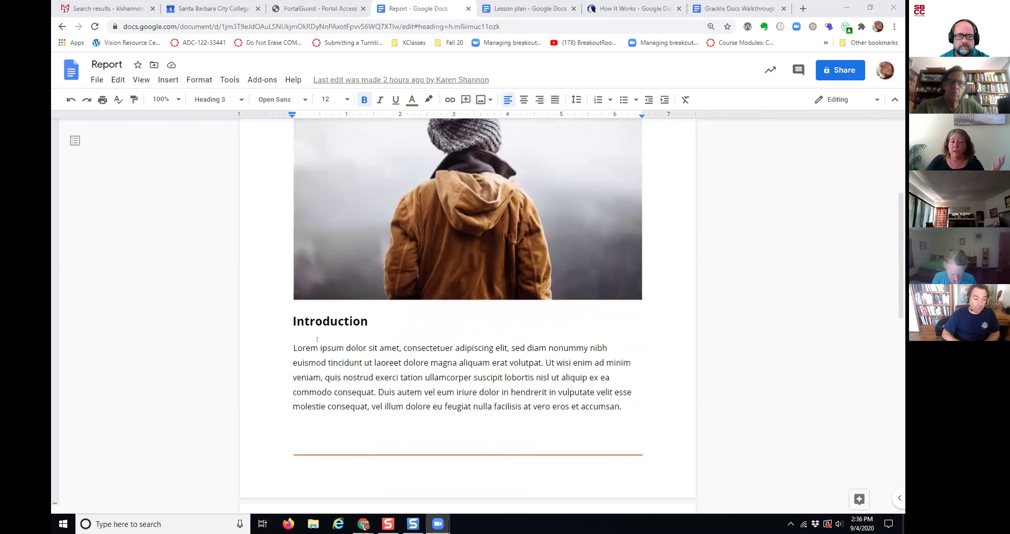
pyautogui.scroll(-2, 347, 419)
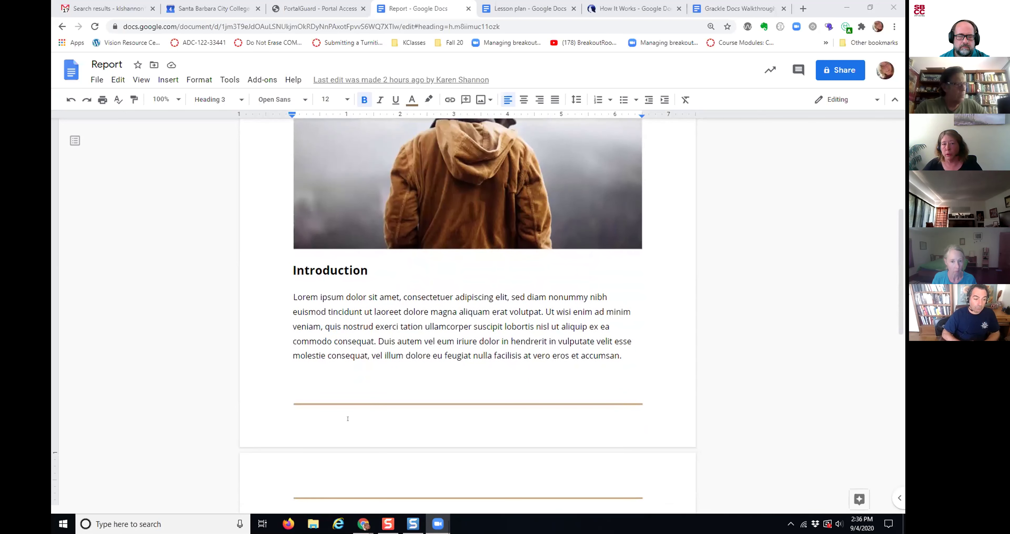
pyautogui.click(351, 271)
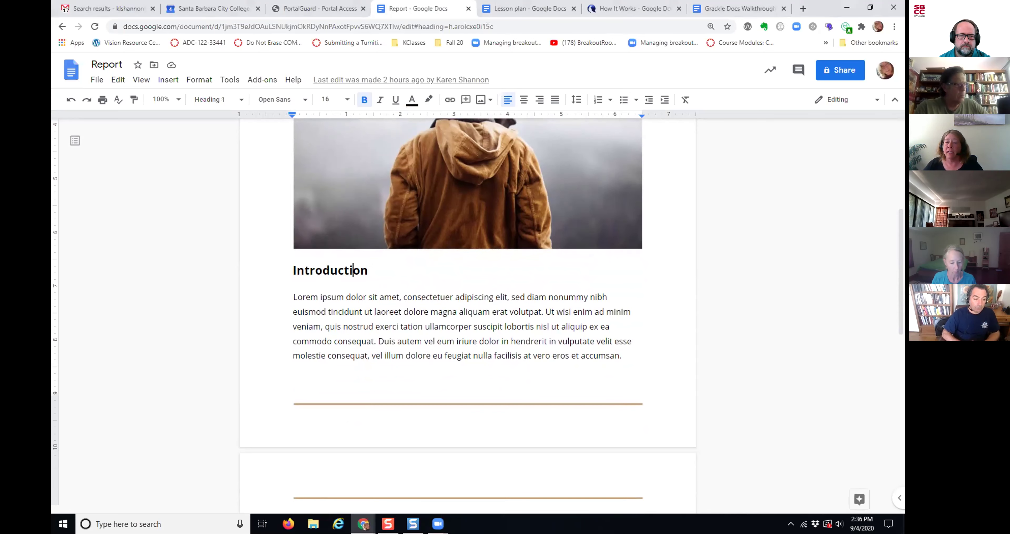
pyautogui.scroll(3, 379, 273)
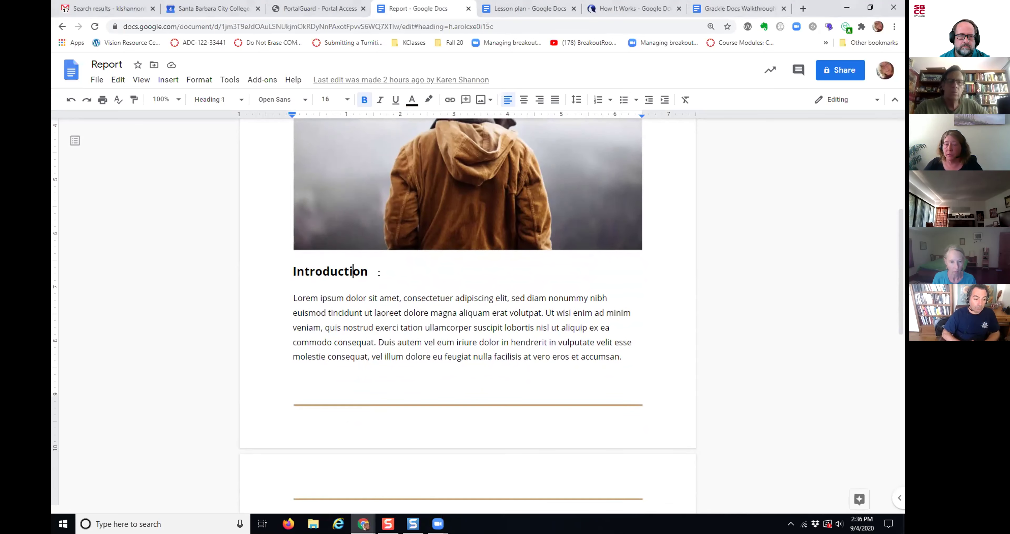
# Review the available paragraph styles in the Report document and place the text cursor in the REPORT TITLE line
pyautogui.scroll(4, 374, 273)
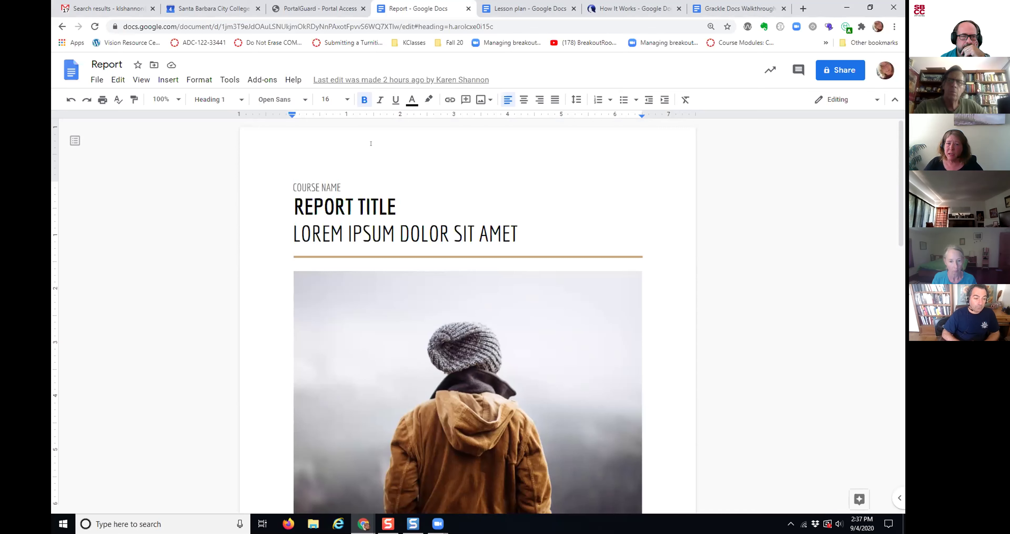
pyautogui.click(227, 102)
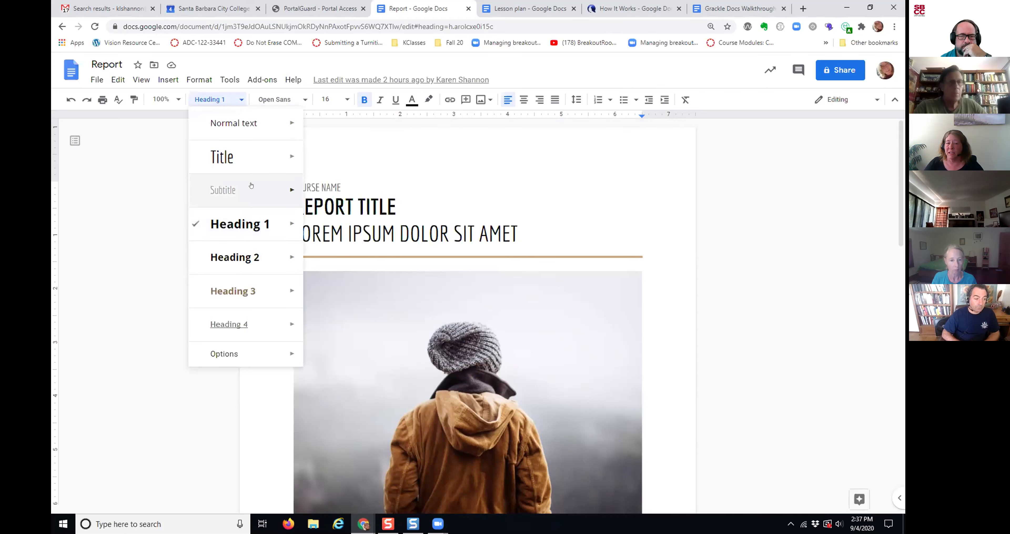
pyautogui.click(339, 187)
pyautogui.press('Down')
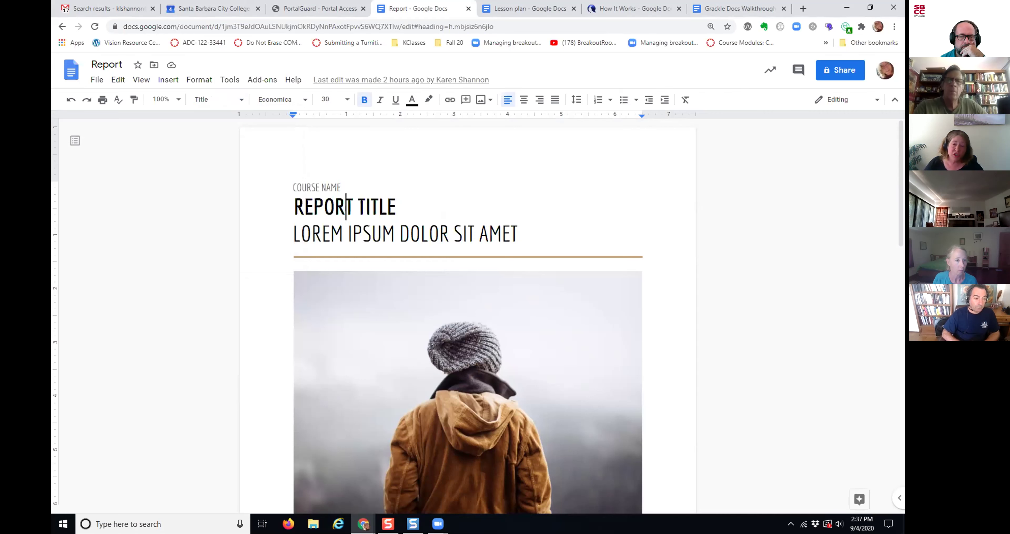
# Update the Normal text style to match the formatting of the REPORT TITLE line
pyautogui.click(227, 100)
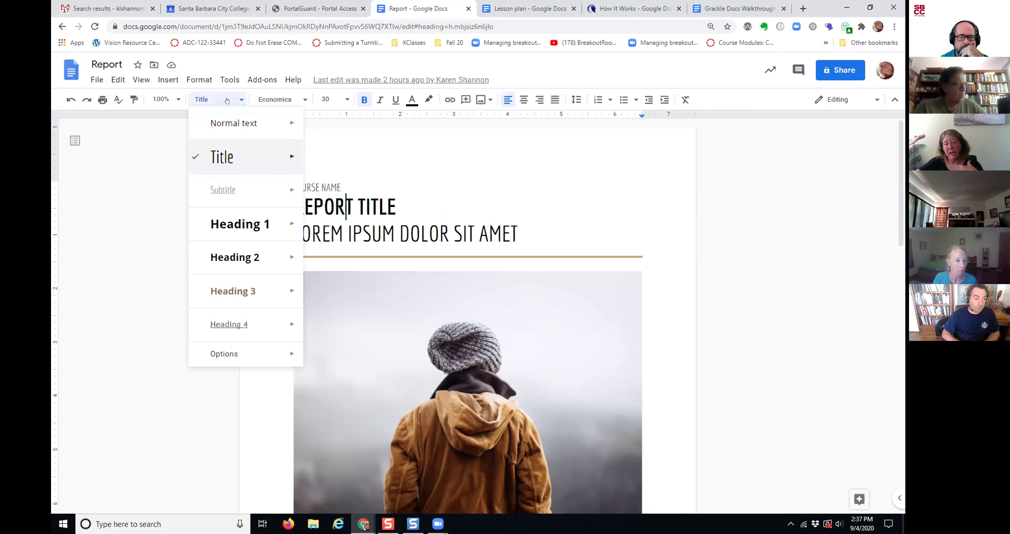
pyautogui.moveTo(274, 125)
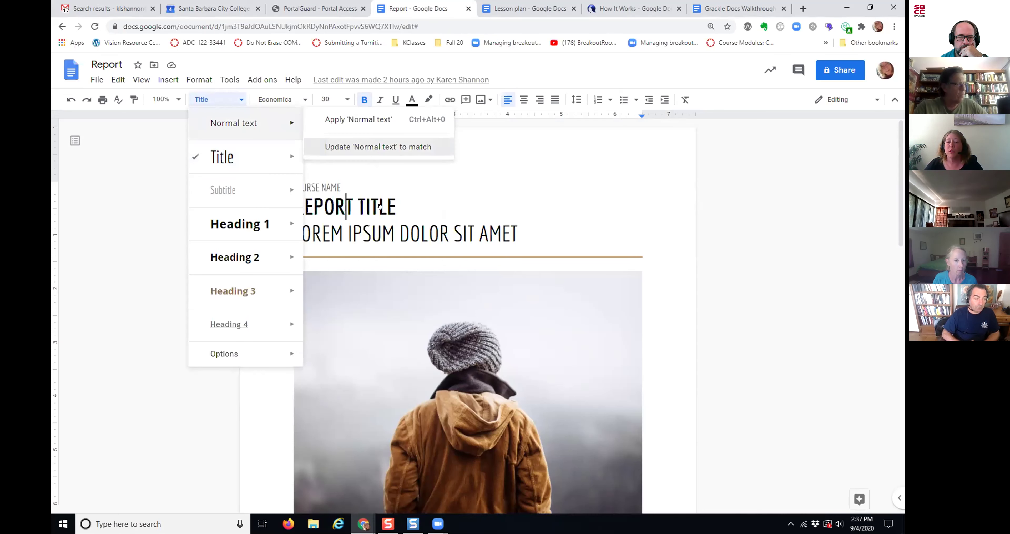
pyautogui.click(428, 193)
# Apply the Heading 1 style to the whole REPORT TITLE line
pyautogui.moveTo(413, 199); pyautogui.dragTo(274, 200)
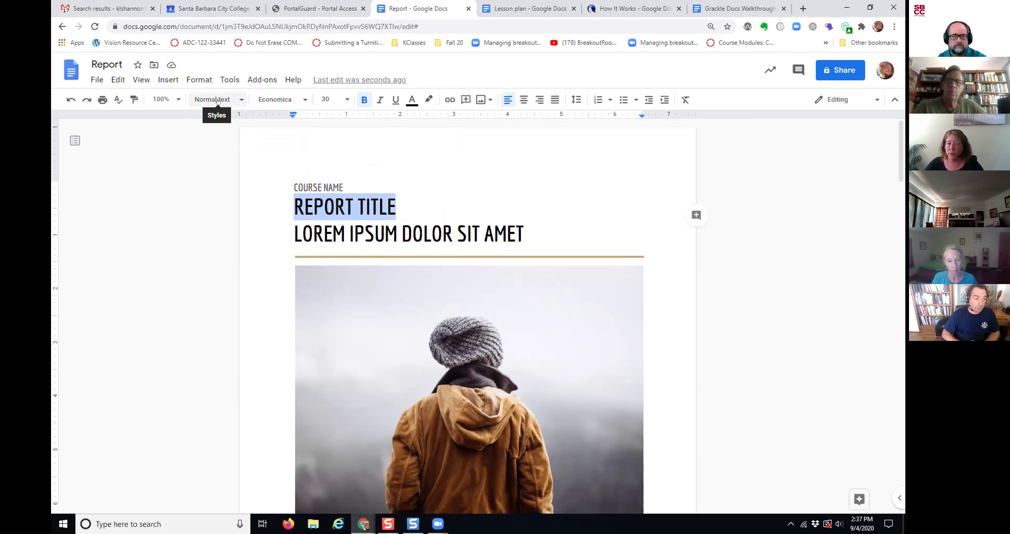
pyautogui.click(233, 99)
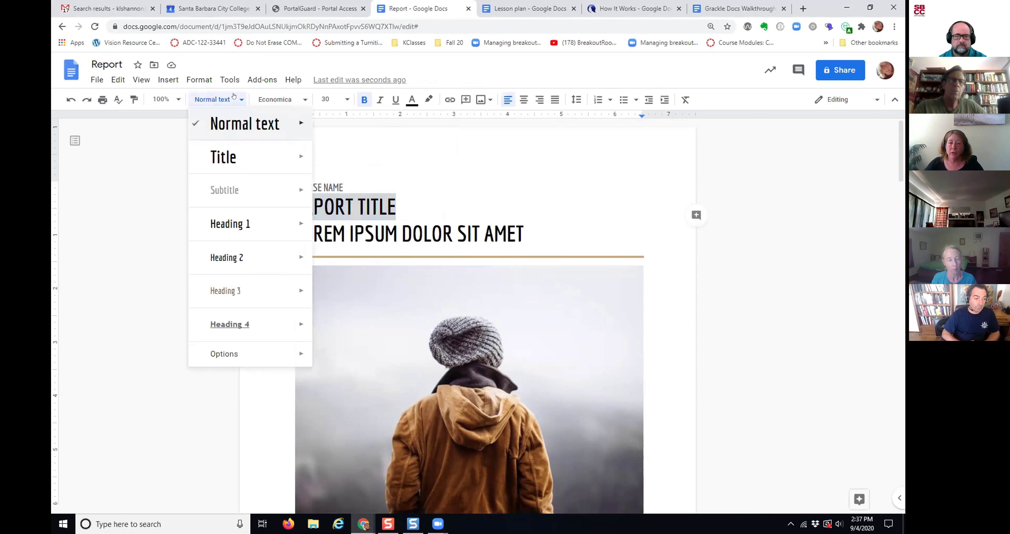
pyautogui.click(230, 224)
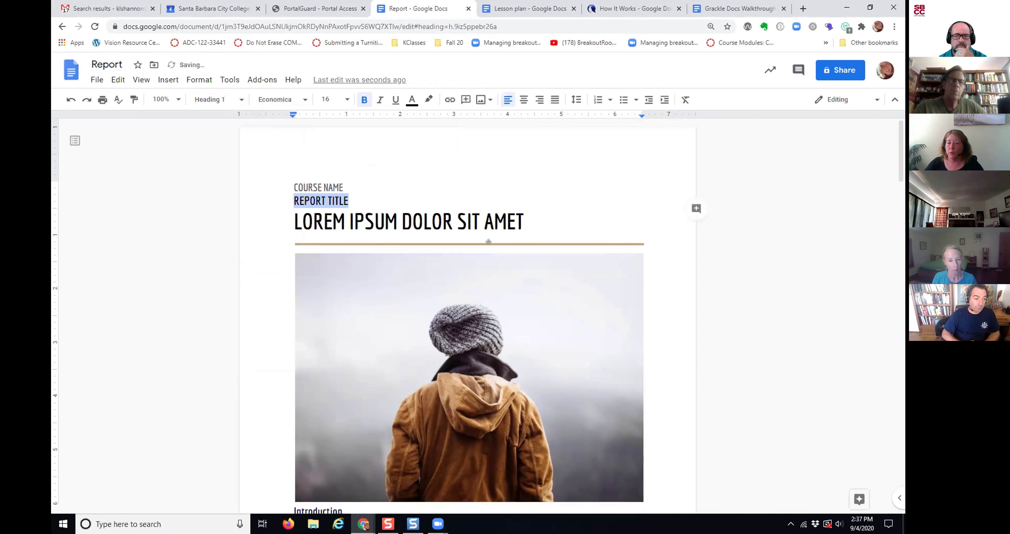
pyautogui.click(382, 200)
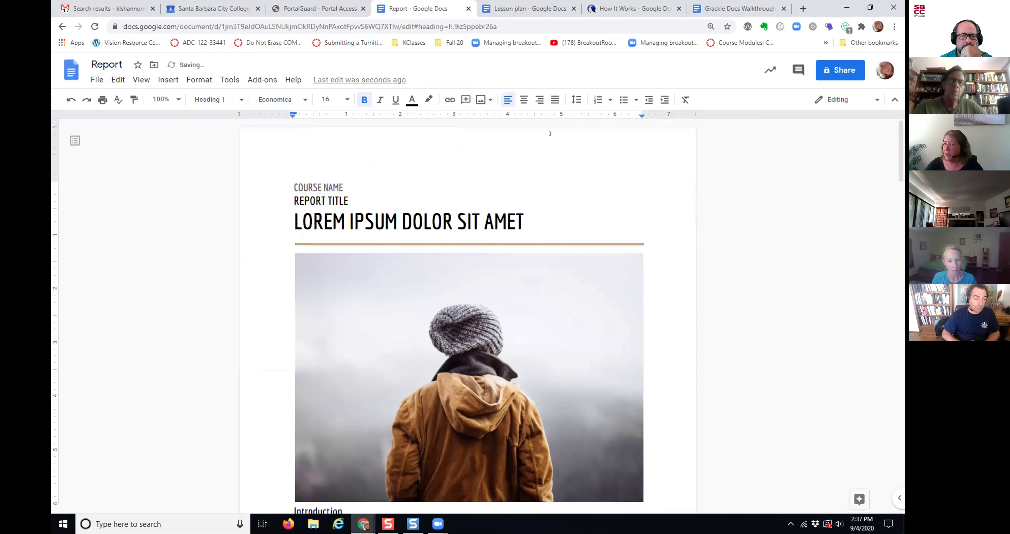
# Switch to the Lesson plan document and look through its headings and numbered lists from Overview & Purpose to Activity
pyautogui.click(526, 9)
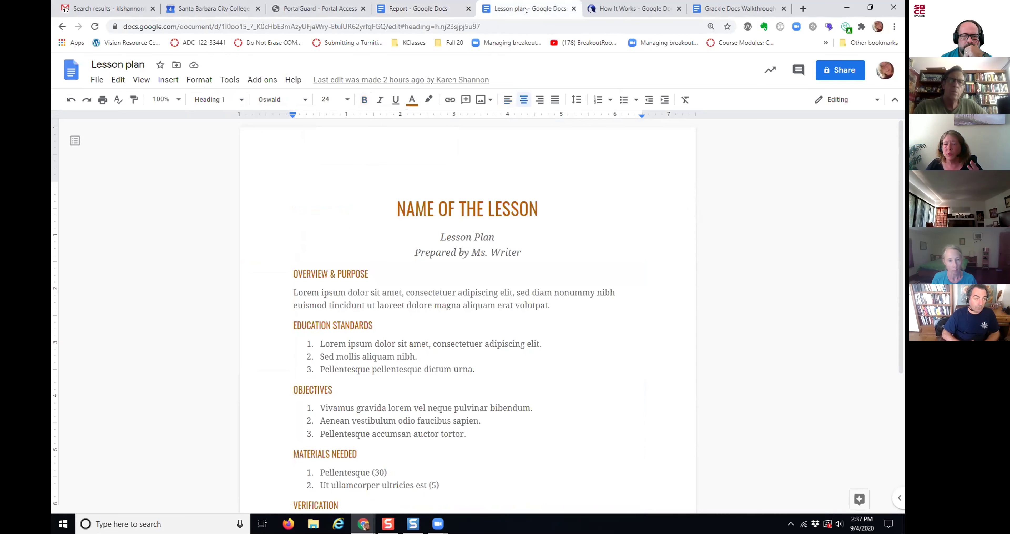
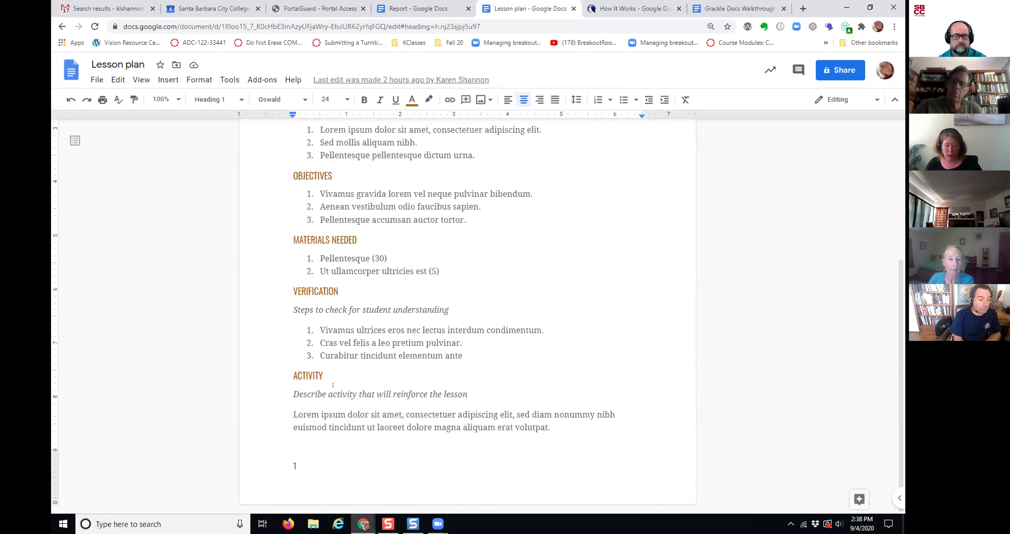
pyautogui.scroll(5, 333, 385)
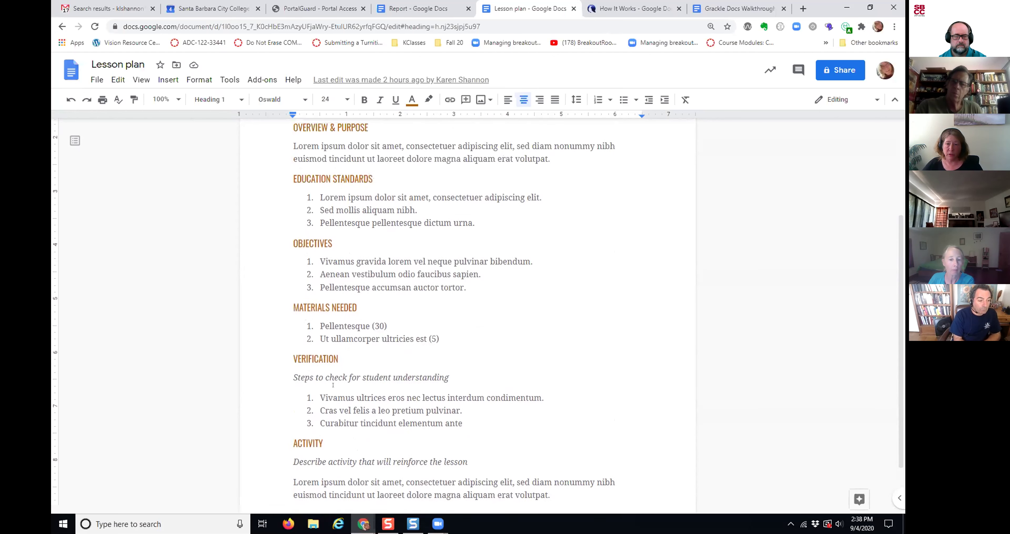
pyautogui.scroll(1, 333, 385)
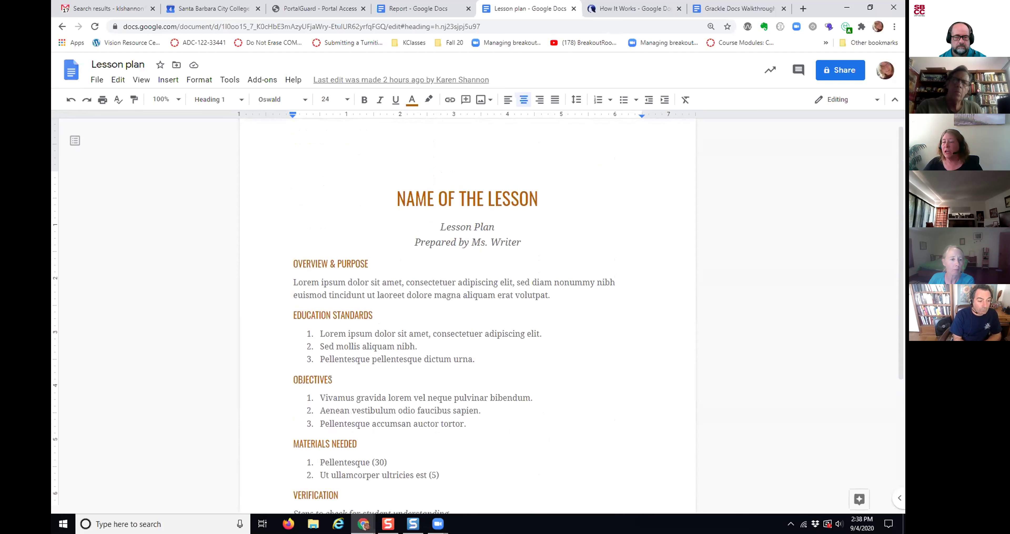
pyautogui.scroll(1, 777, 377)
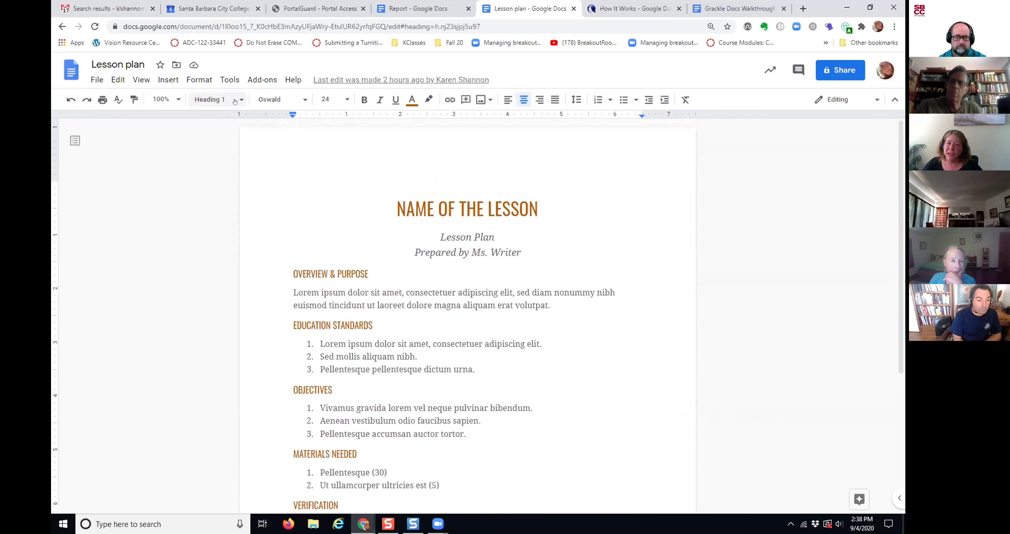
# Search the G Suite Marketplace for the Grackle Docs add-on, view its listing, and close the marketplace
pyautogui.press('ctrl')
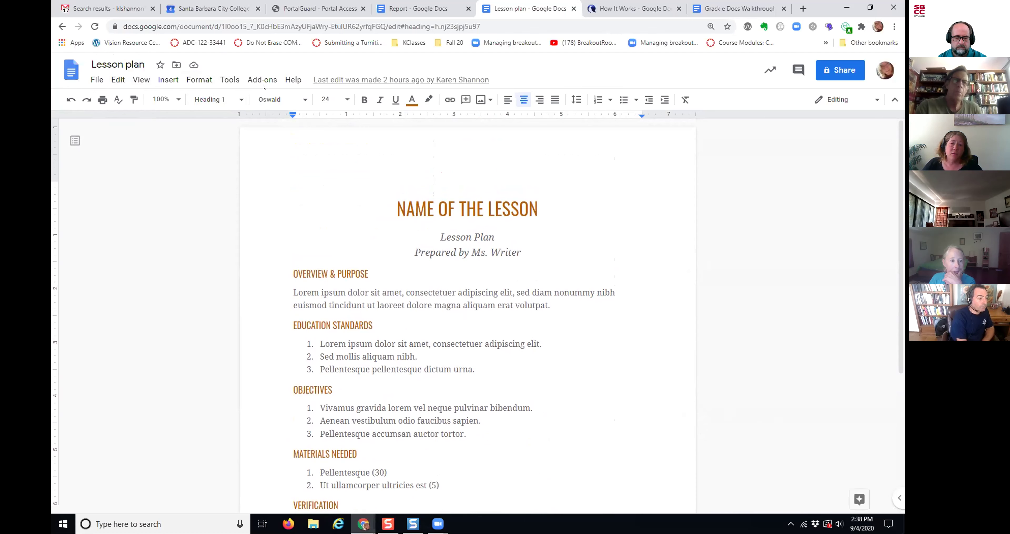
pyautogui.press('ctrl')
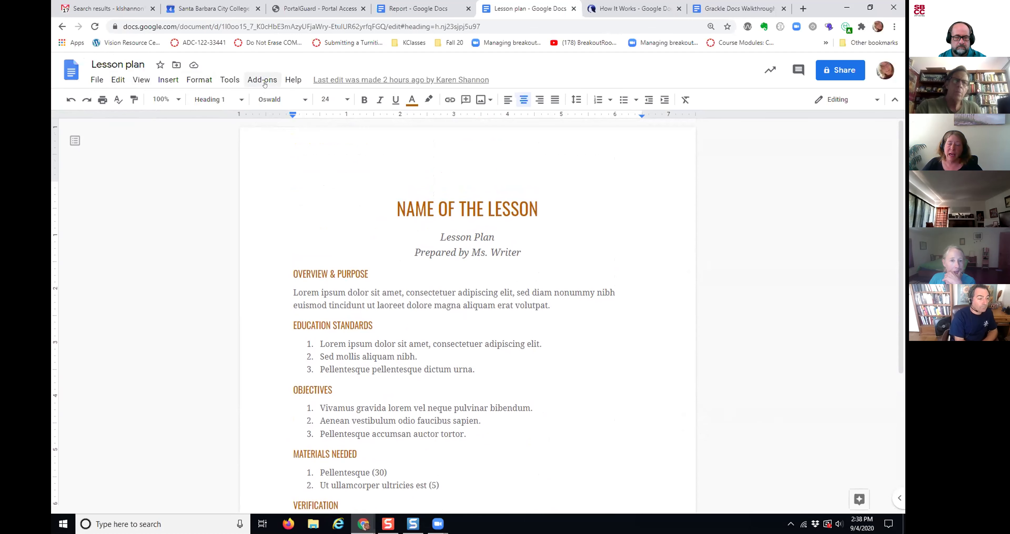
pyautogui.click(265, 83)
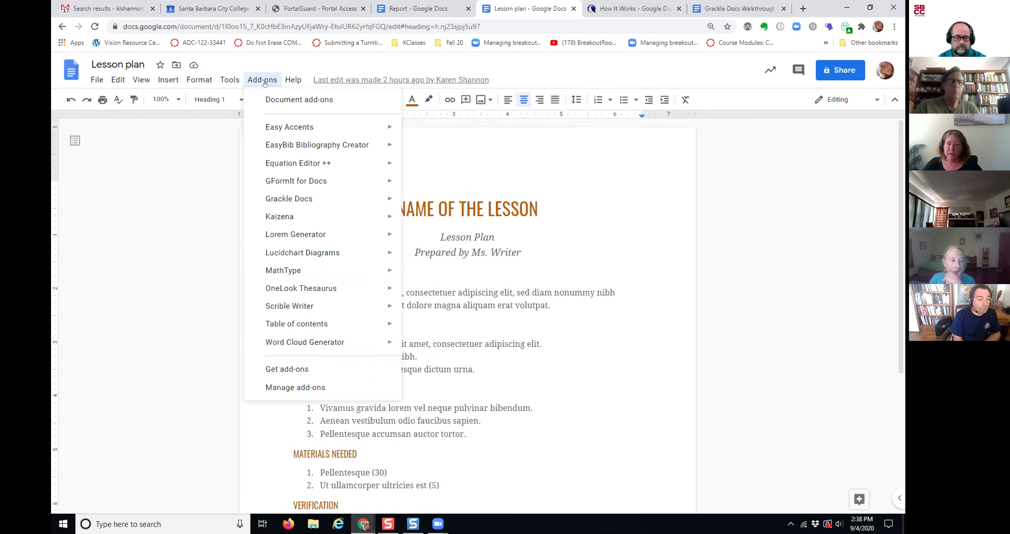
pyautogui.click(282, 370)
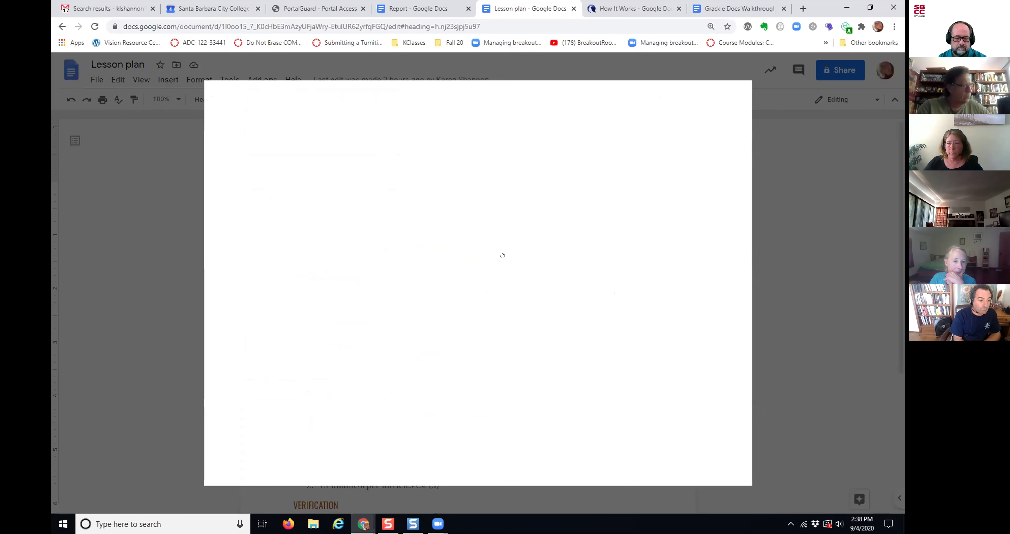
pyautogui.click(510, 101)
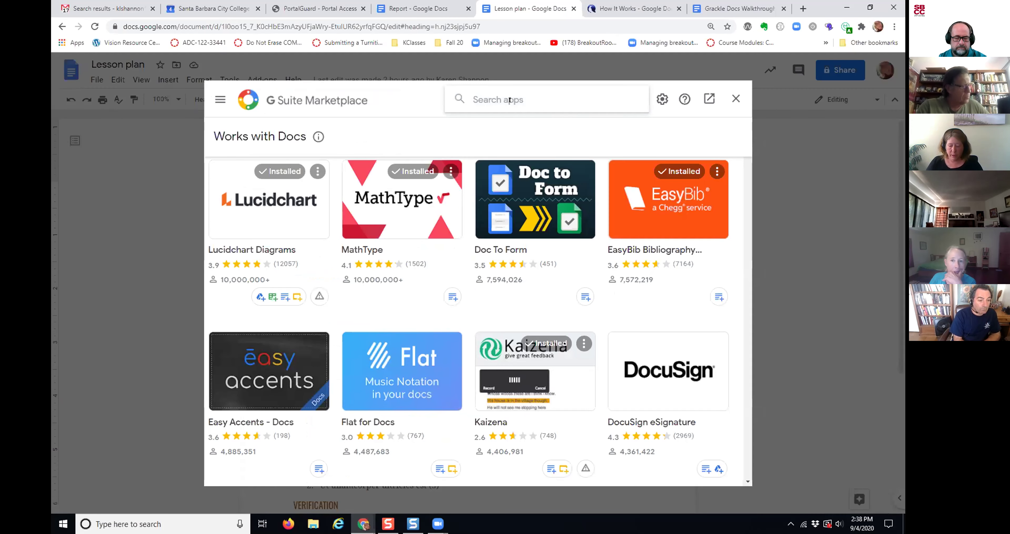
pyautogui.write('grack')
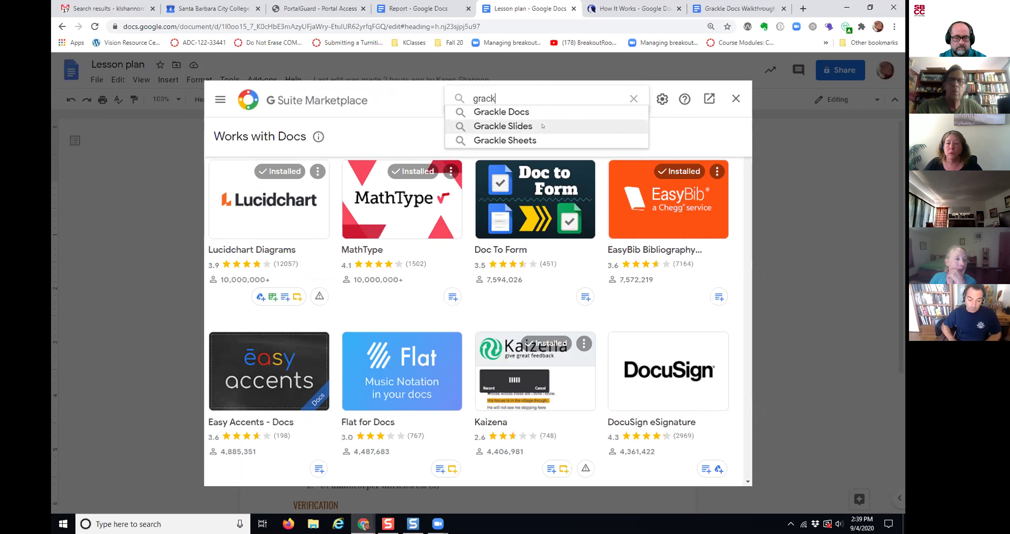
pyautogui.click(519, 112)
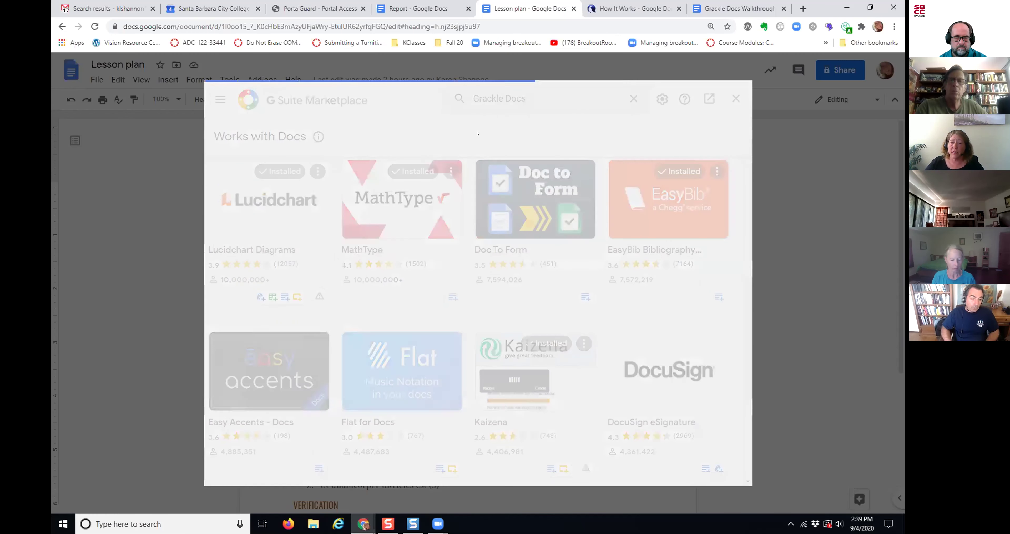
pyautogui.press('ctrl')
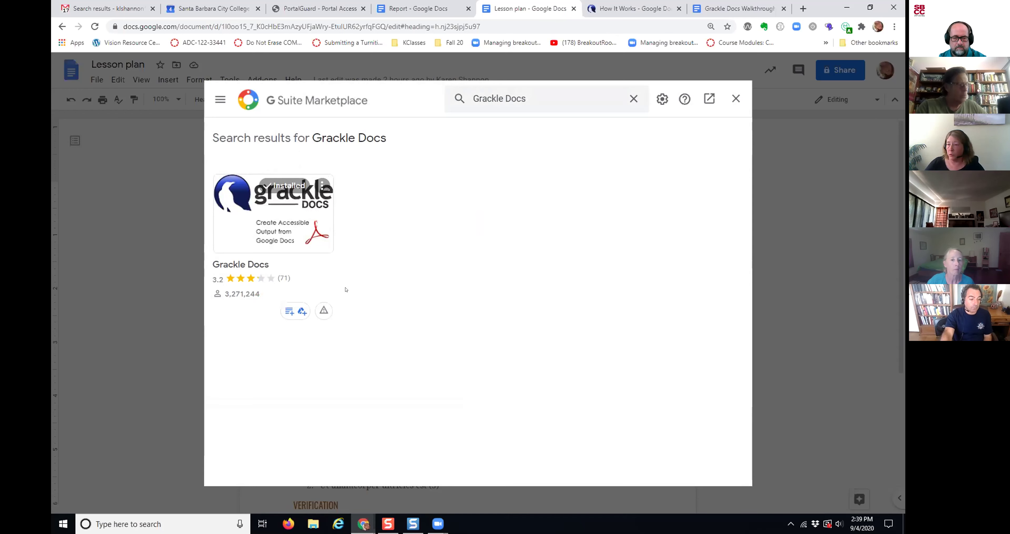
pyautogui.click(736, 99)
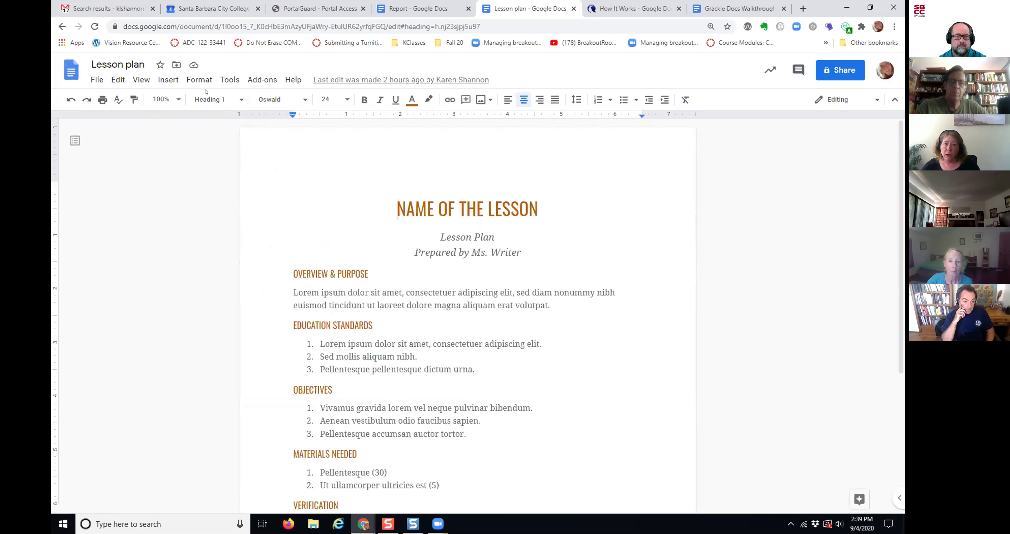
# View the commands offered by the installed Grackle Docs add-on without running any of them
pyautogui.click(266, 79)
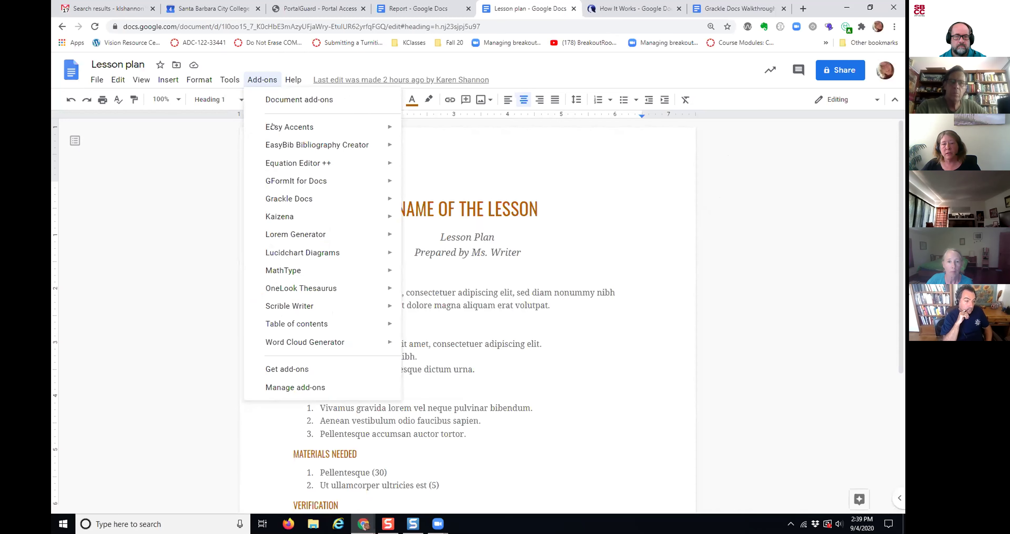
pyautogui.moveTo(298, 201)
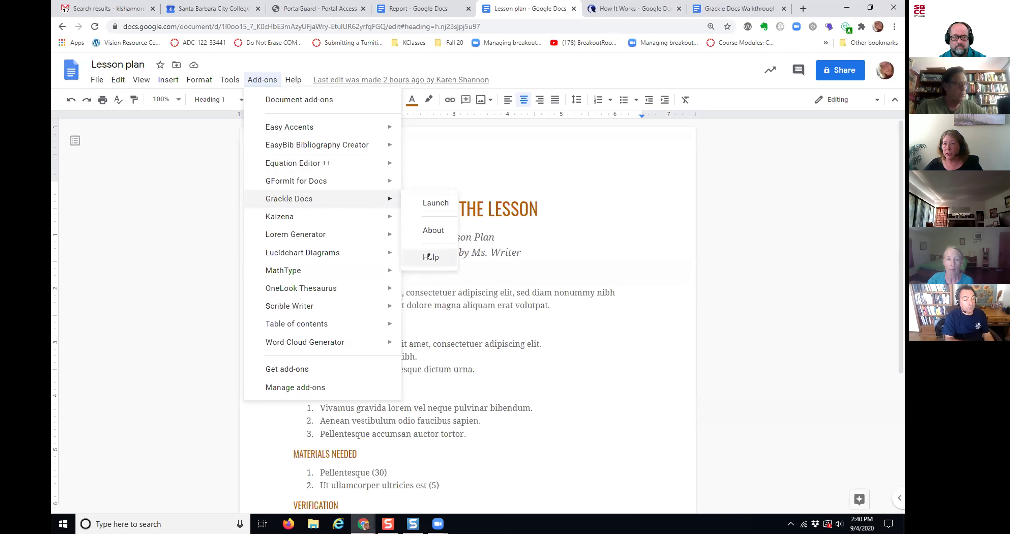
pyautogui.click(488, 209)
# Read the How Grackle Docs Works page, covering its Document, Images, Headings and Tables accessibility check categories
pyautogui.click(639, 10)
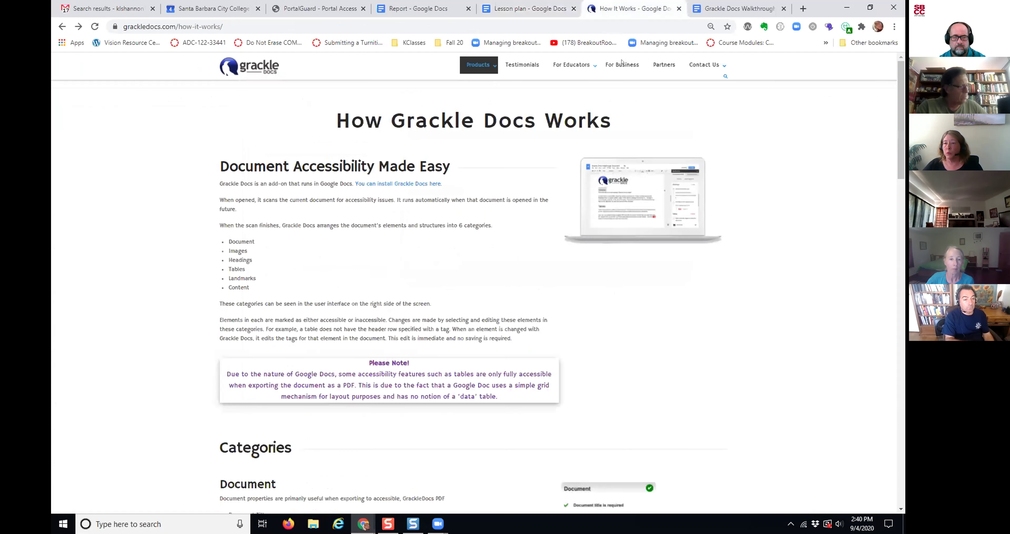
pyautogui.scroll(-1, 565, 167)
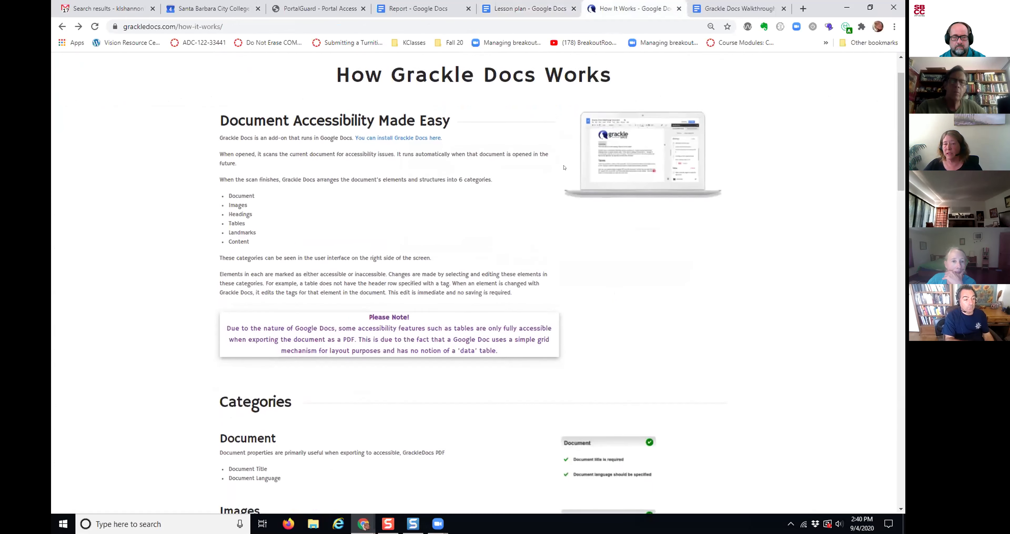
pyautogui.scroll(1, 564, 167)
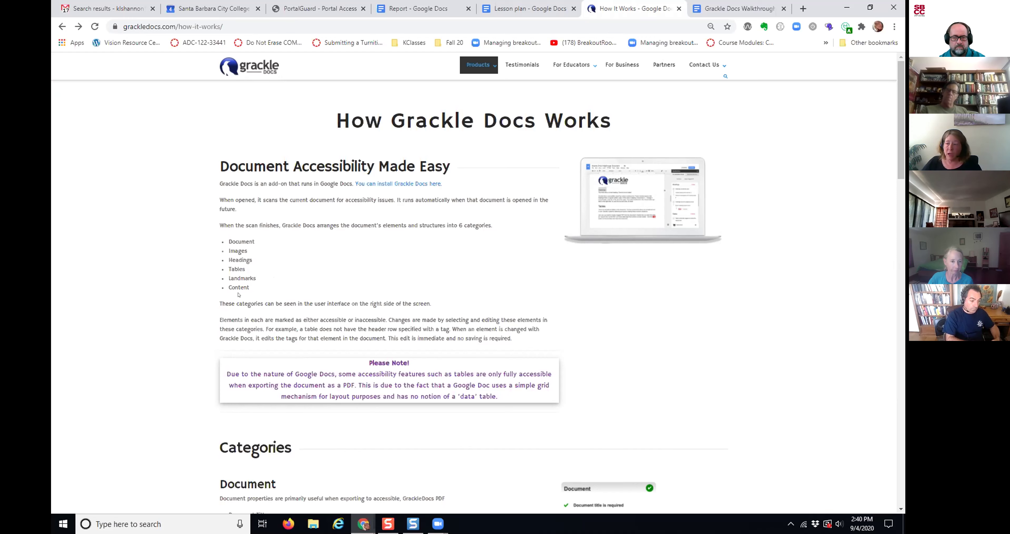
pyautogui.scroll(-5, 243, 298)
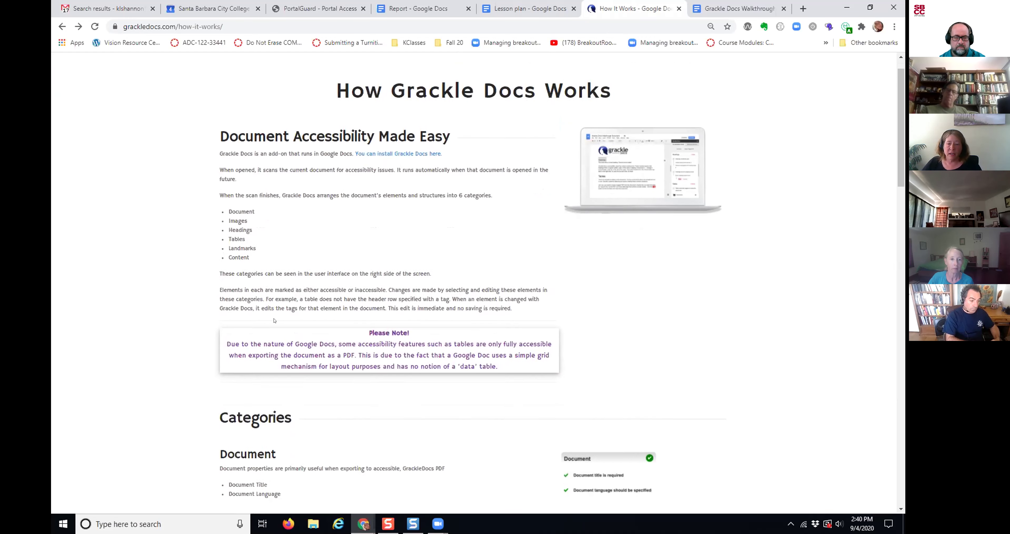
pyautogui.scroll(-4, 275, 311)
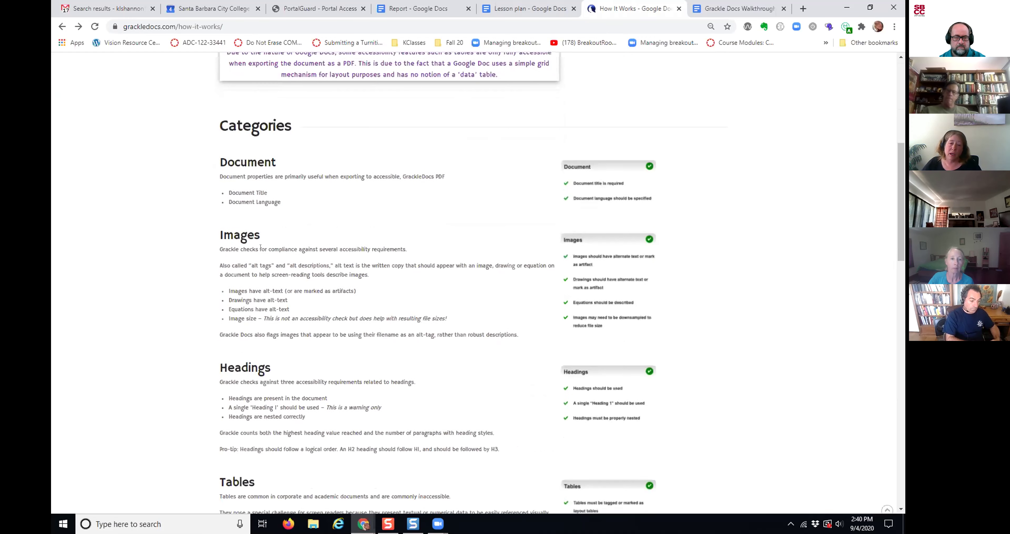
pyautogui.scroll(-5, 270, 273)
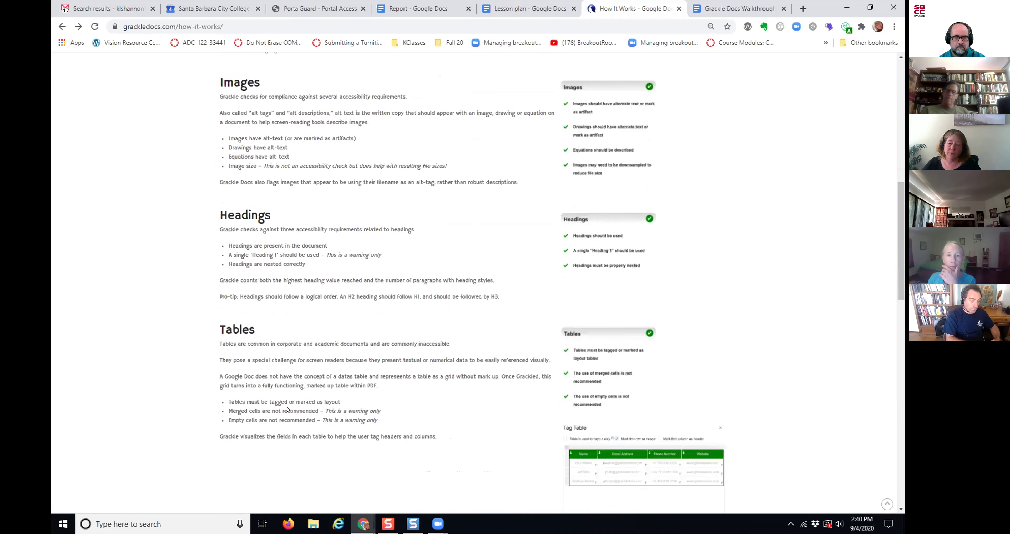
pyautogui.scroll(11, 296, 362)
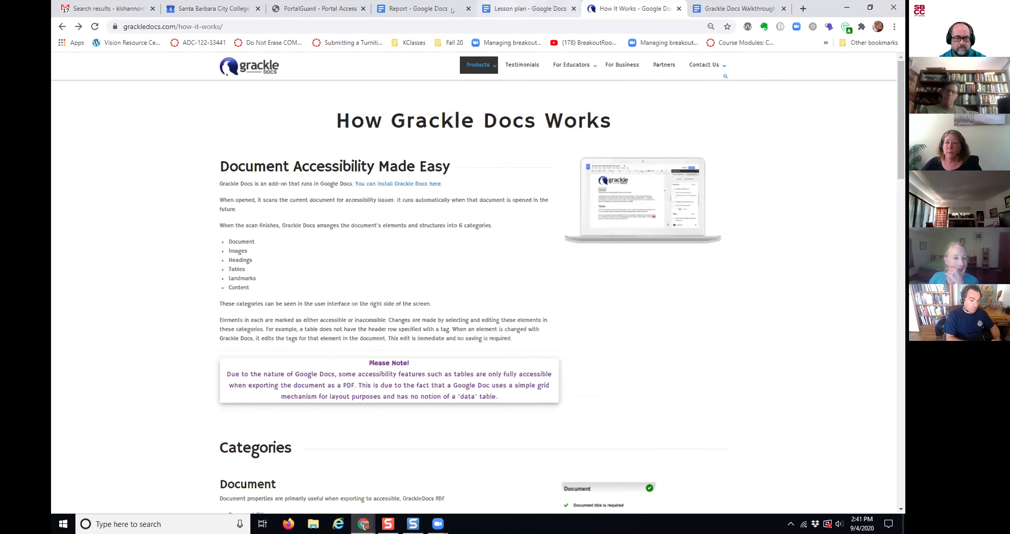
# Switch to the Lesson plan document and launch the Grackle Docs accessibility check on it
pyautogui.click(537, 9)
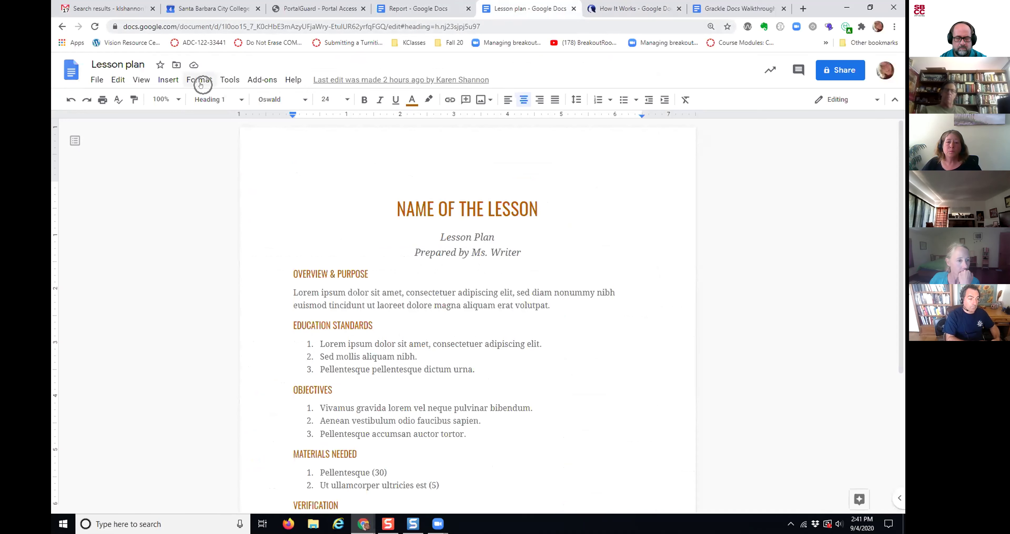
pyautogui.click(265, 86)
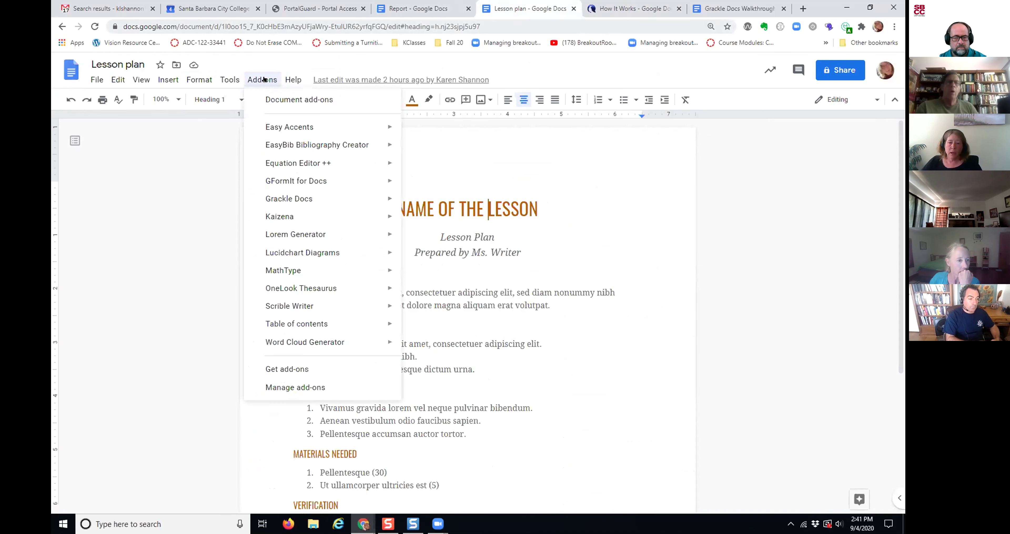
pyautogui.moveTo(283, 199)
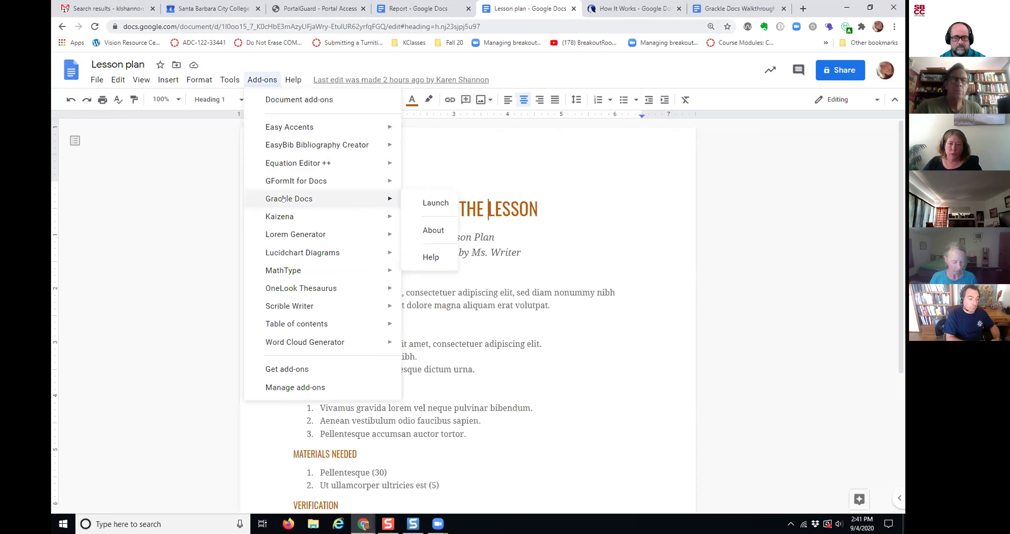
pyautogui.click(422, 202)
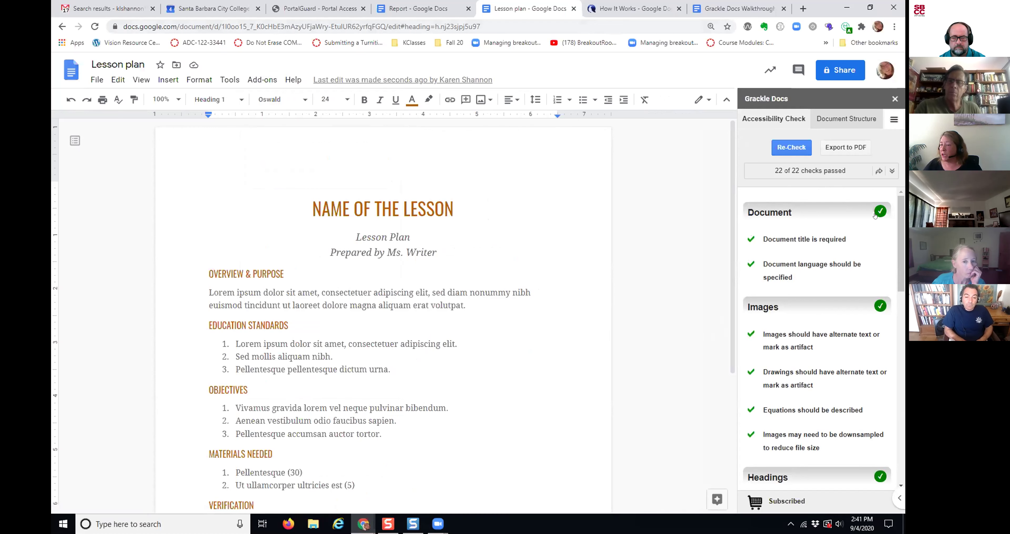
# Review the Grackle check results for Document, Images, Headings, Tables and Landmarks, including the item on headers and footers
pyautogui.scroll(-4, 875, 215)
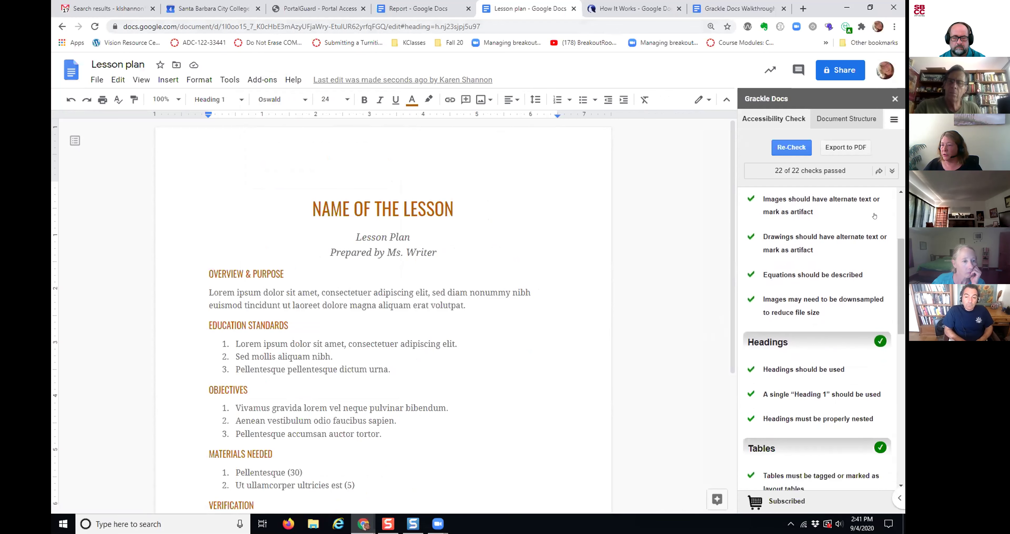
pyautogui.scroll(4, 869, 216)
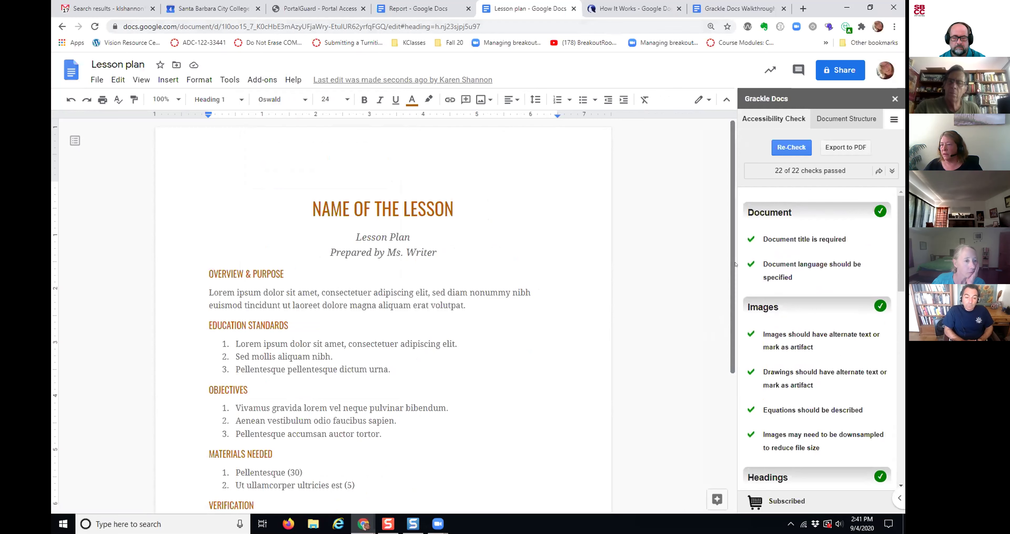
pyautogui.scroll(-4, 748, 394)
pyautogui.scroll(-6, 748, 394)
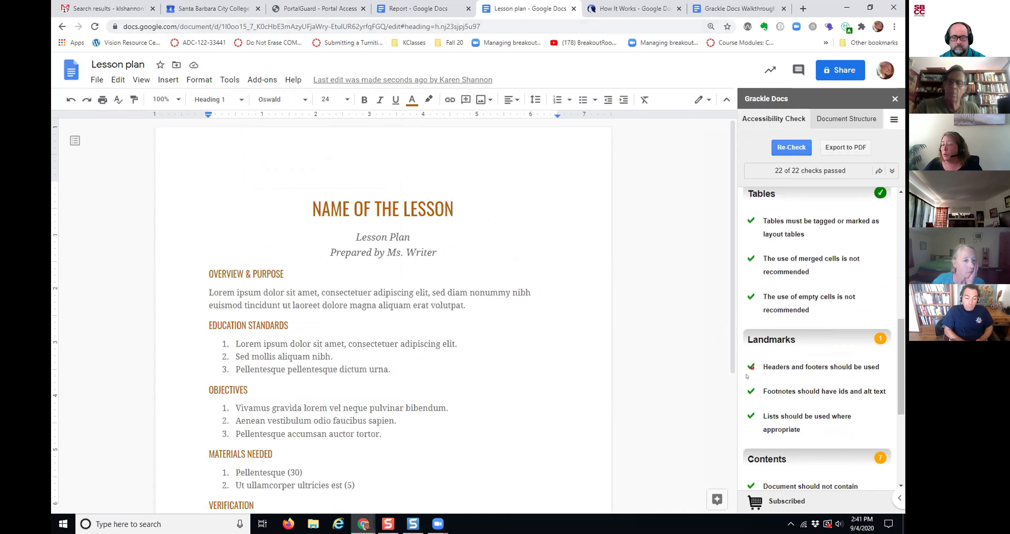
pyautogui.click(748, 369)
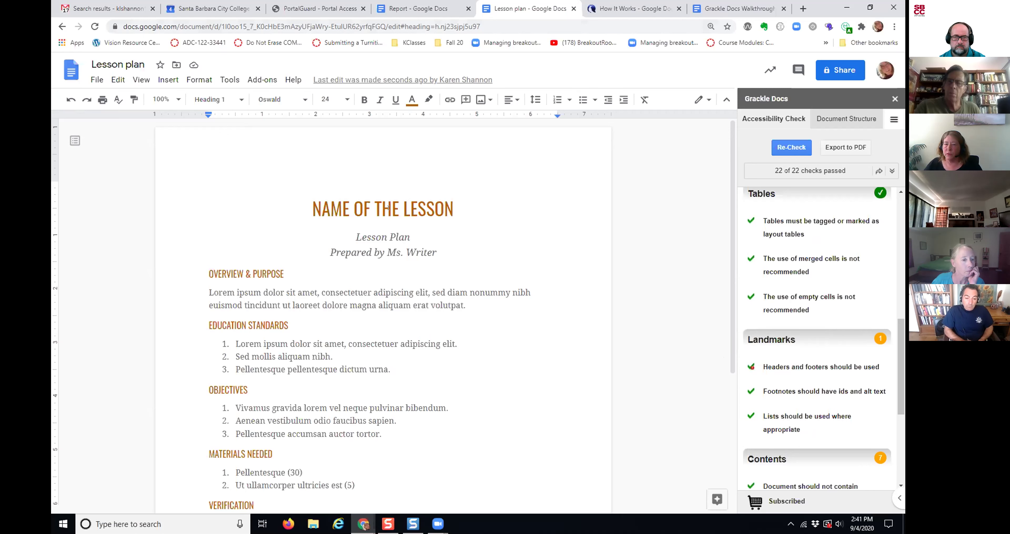
pyautogui.click(222, 274)
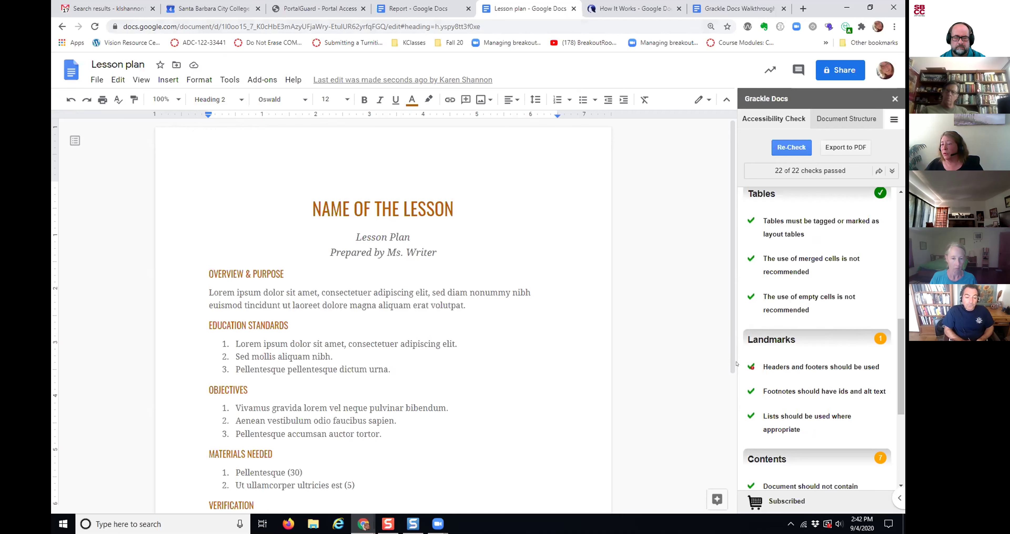
pyautogui.moveTo(749, 368)
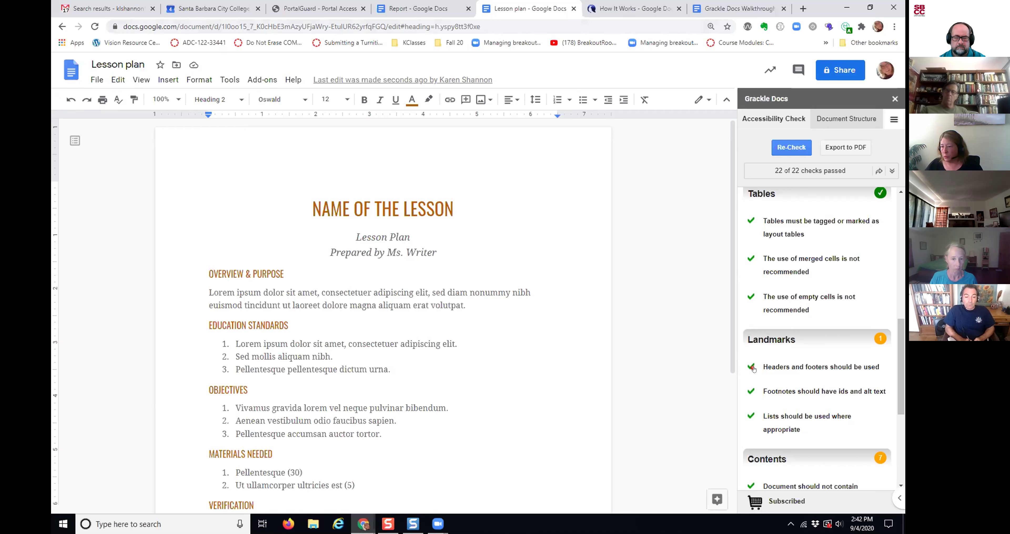
# Examine the Contents checks, comparing the all-caps styling item with the lesson plan's title and Overview & Purpose heading
pyautogui.scroll(-2, 753, 370)
pyautogui.scroll(-4, 754, 369)
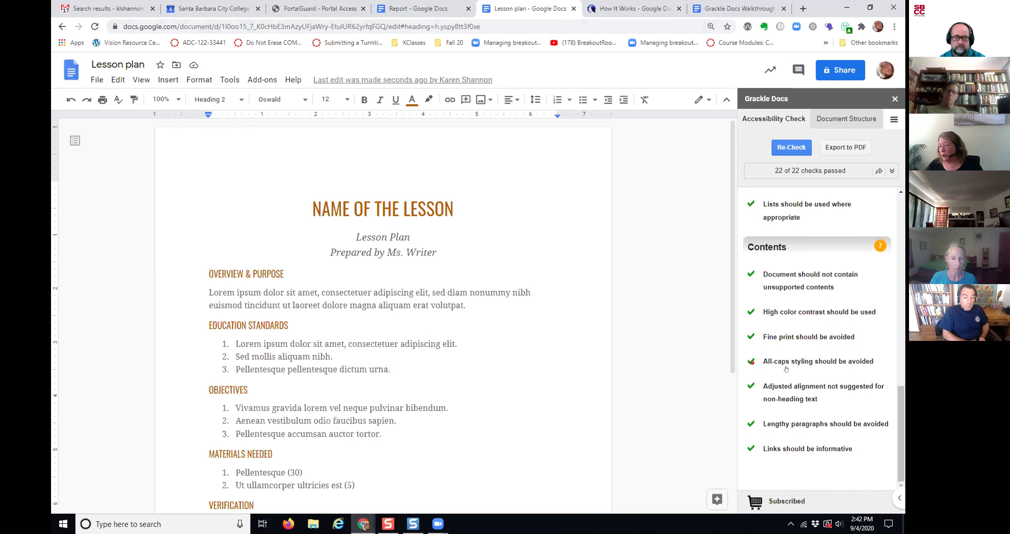
pyautogui.click(356, 217)
pyautogui.click(223, 275)
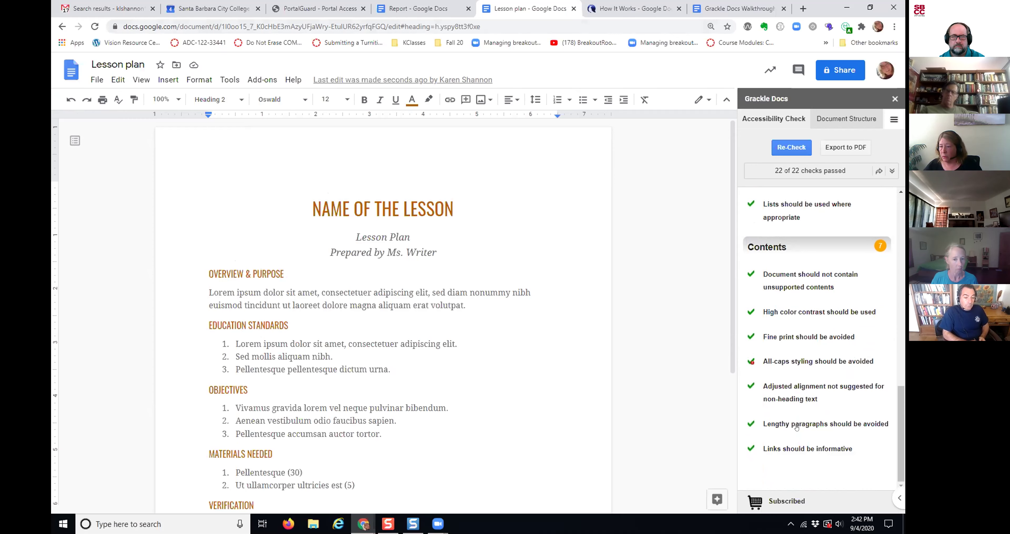
pyautogui.scroll(8, 802, 425)
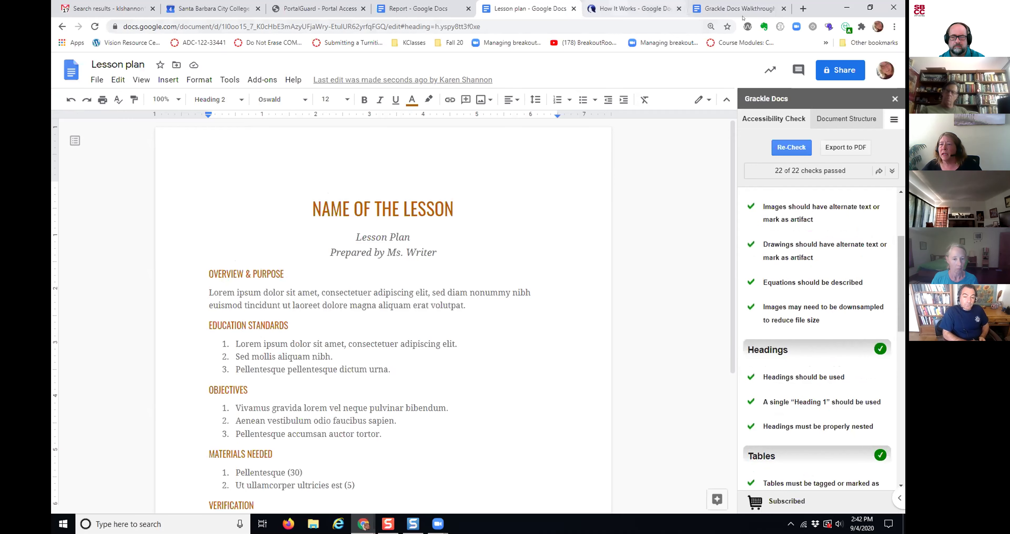
# Switch to the Grackle Docs Walkthrough document and read its numbered steps and six categories through to the Headings examples
pyautogui.click(730, 7)
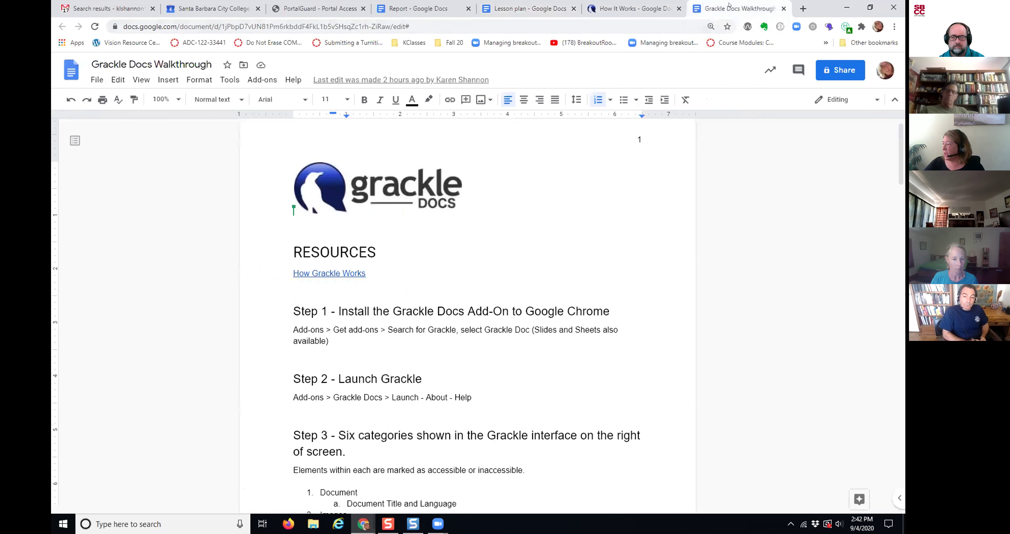
pyautogui.scroll(-1, 769, 207)
pyautogui.scroll(2, 769, 207)
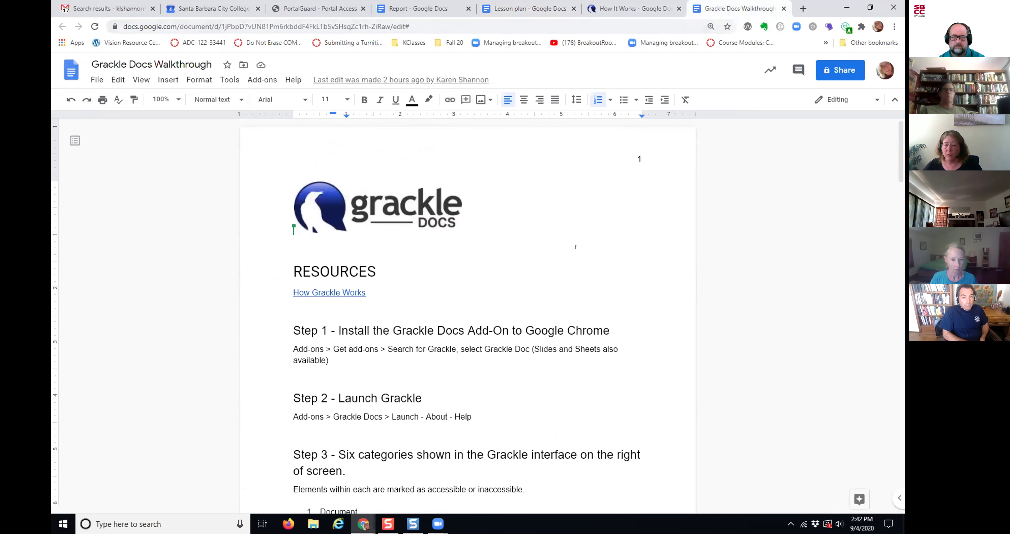
pyautogui.scroll(-1, 382, 281)
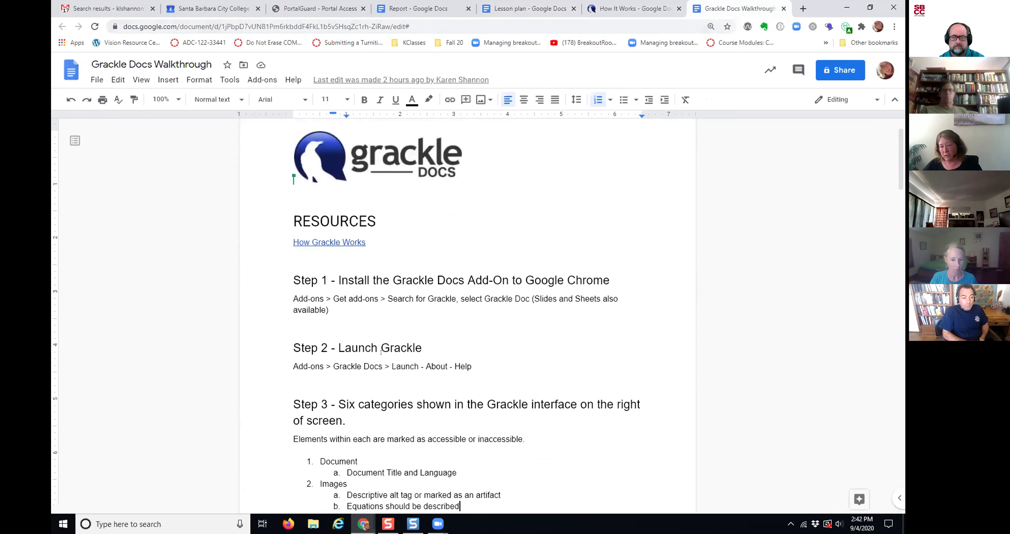
pyautogui.scroll(-2, 413, 354)
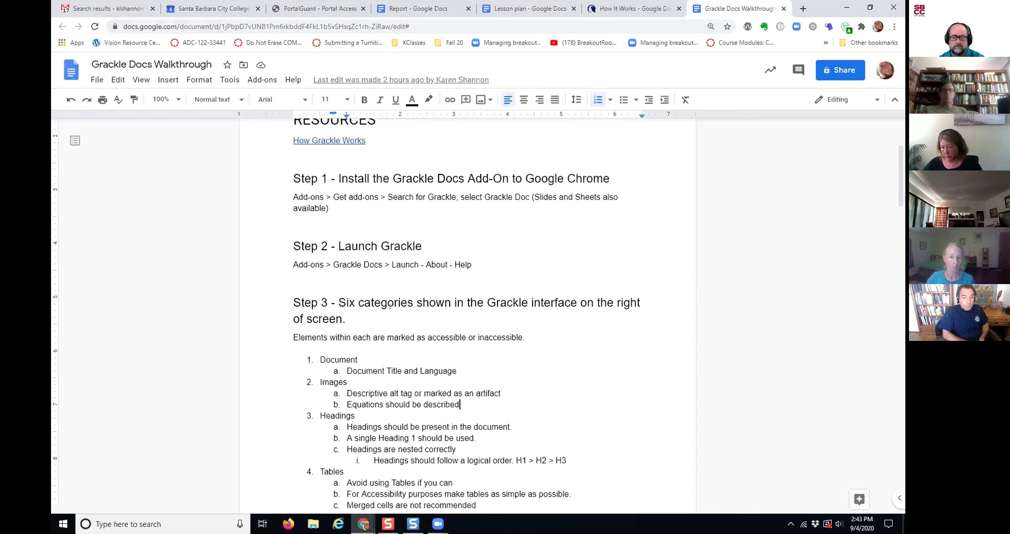
pyautogui.scroll(-5, 371, 306)
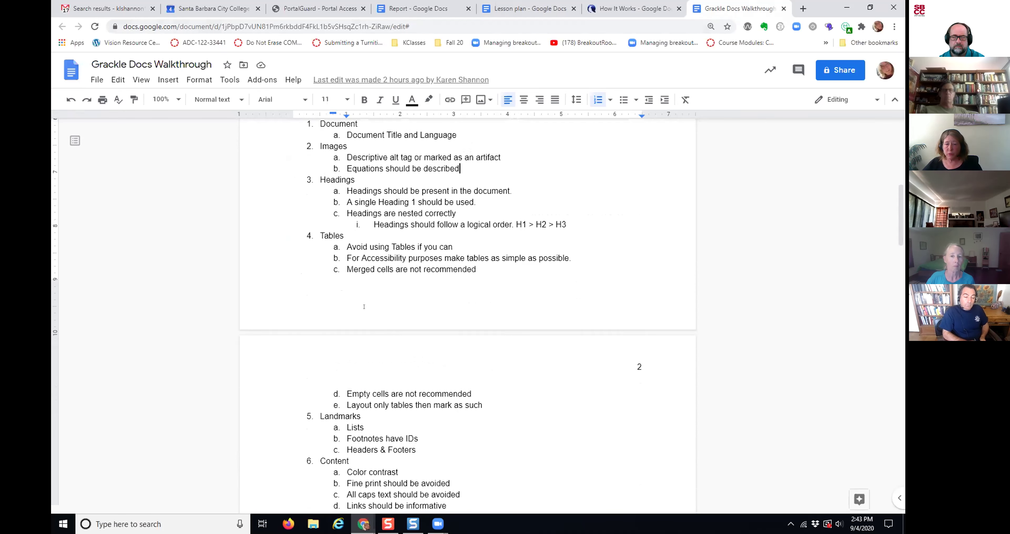
pyautogui.scroll(-14, 364, 306)
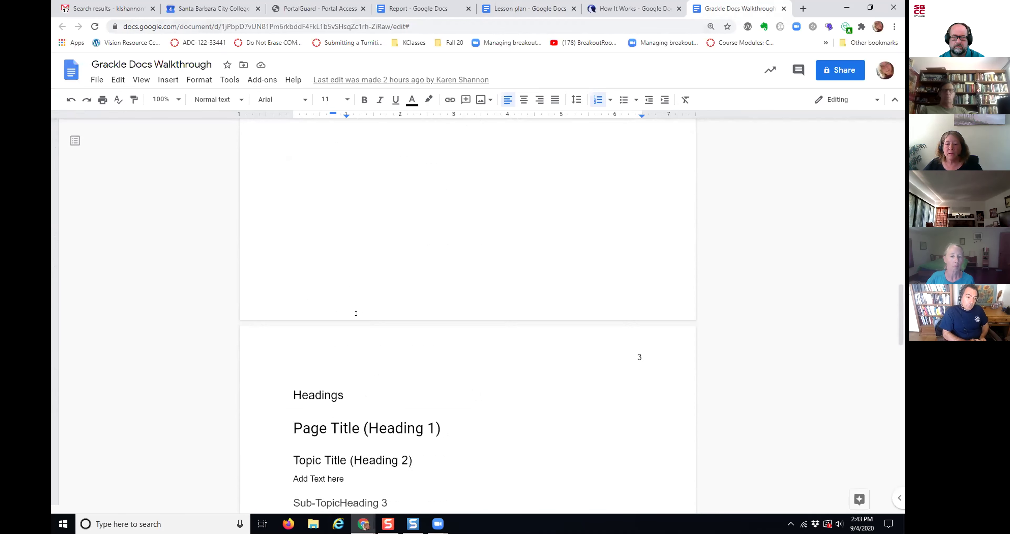
pyautogui.scroll(-2, 357, 314)
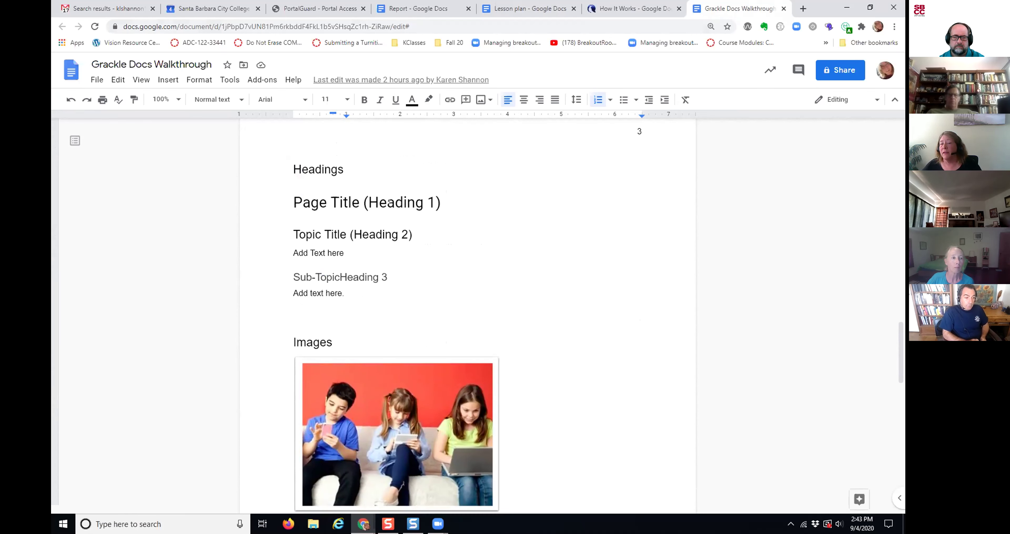
# Examine the sample heading hierarchy of Page Title (Heading 1), Topic Title (Heading 2) and Sub-Topic Heading 3
pyautogui.click(404, 200)
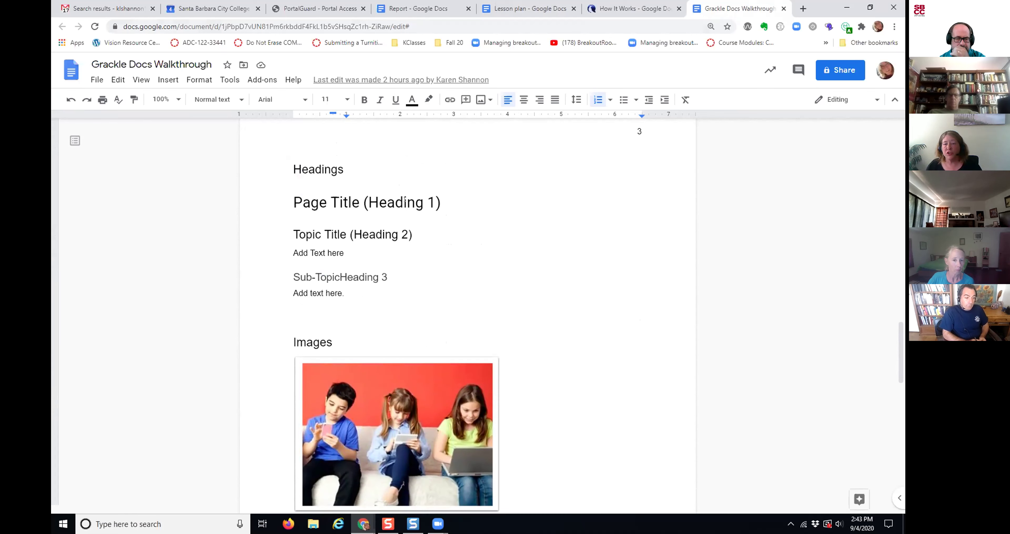
pyautogui.click(423, 200)
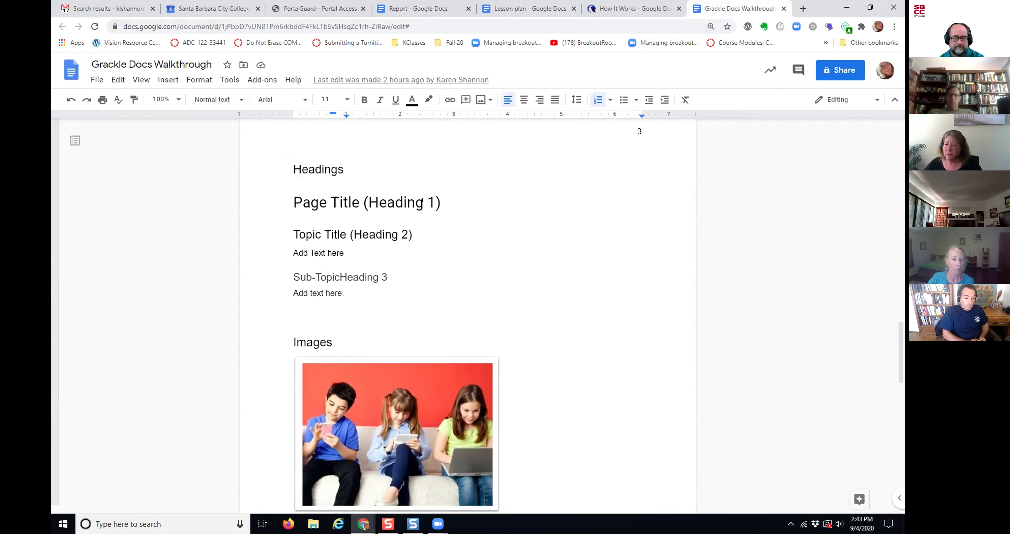
pyautogui.click(395, 232)
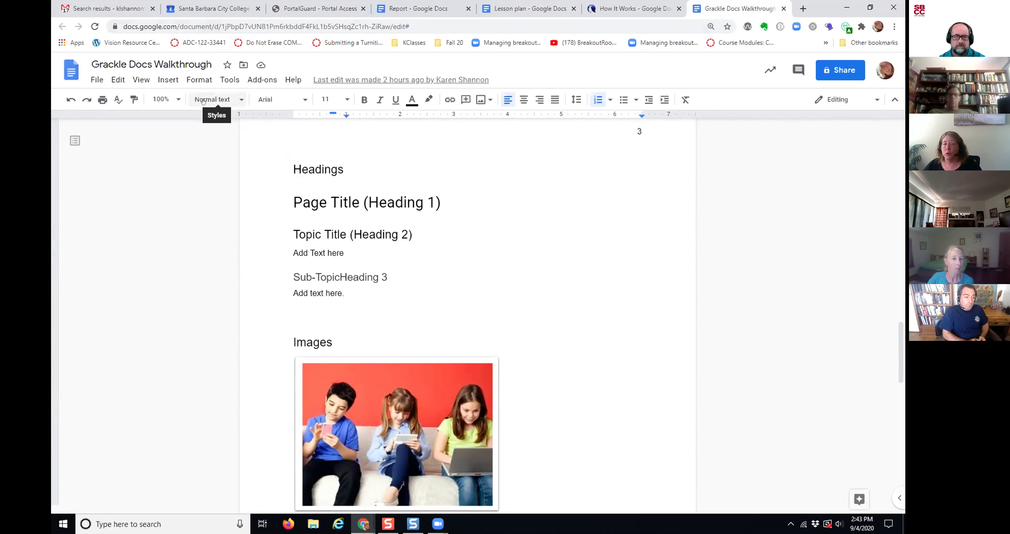
pyautogui.press('ctrl')
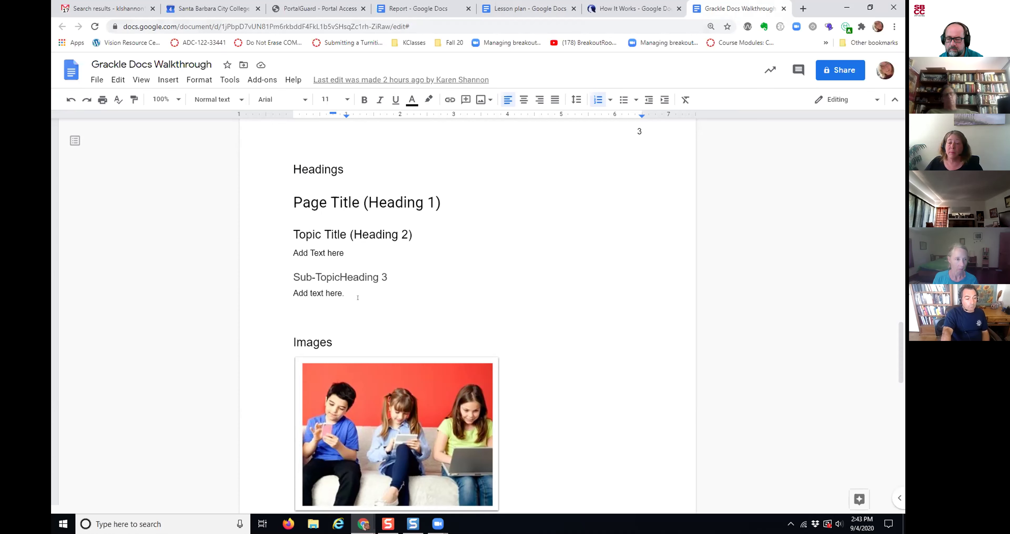
pyautogui.click(292, 305)
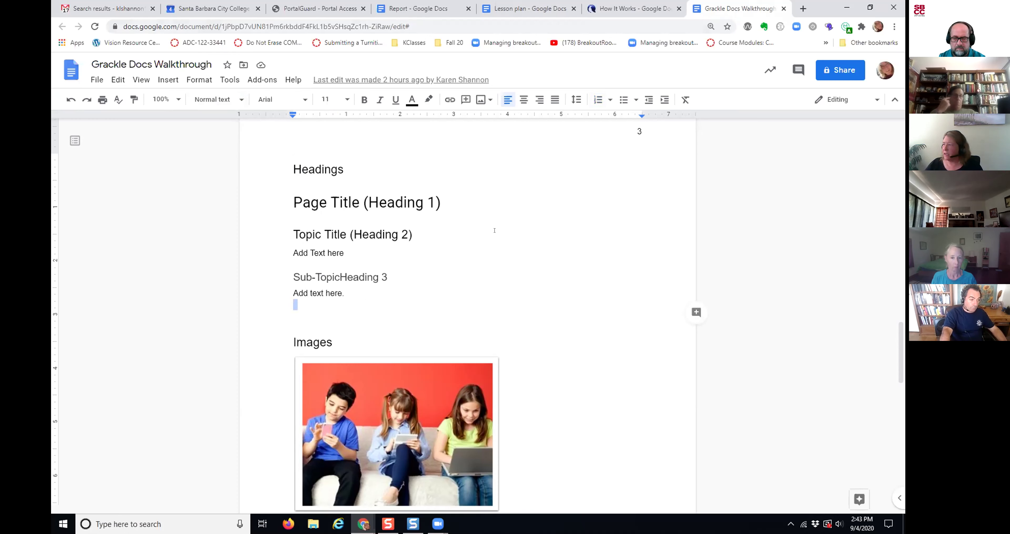
# View the alt text title and description fields for the photo of three children, and close them without entering anything
pyautogui.scroll(-4, 526, 248)
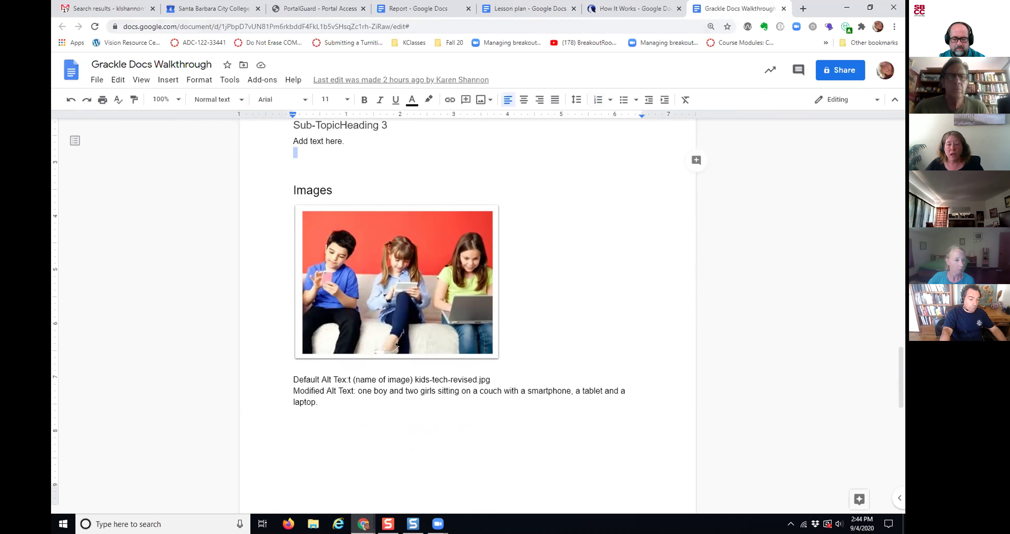
pyautogui.rightClick(397, 313)
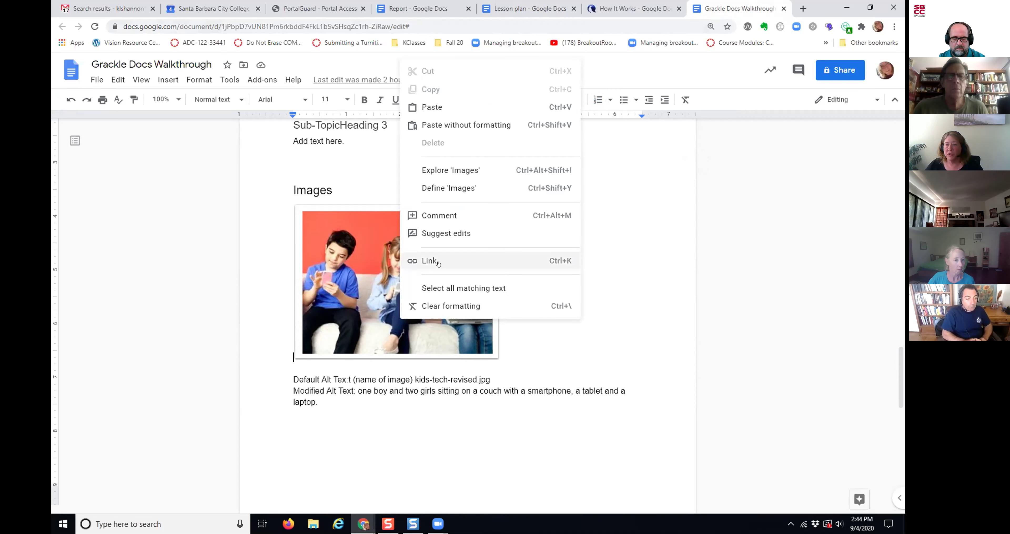
pyautogui.scroll(5, 803, 370)
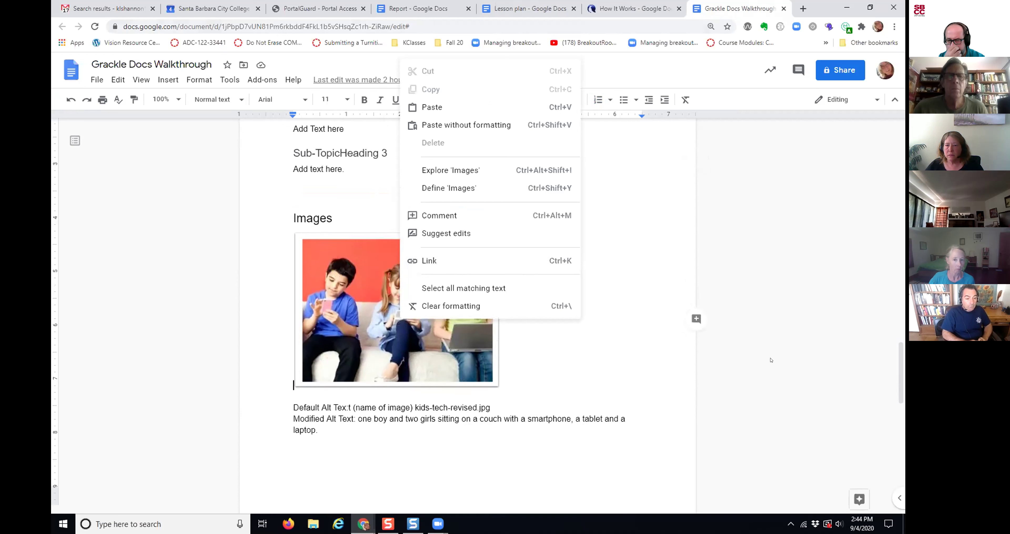
pyautogui.click(403, 433)
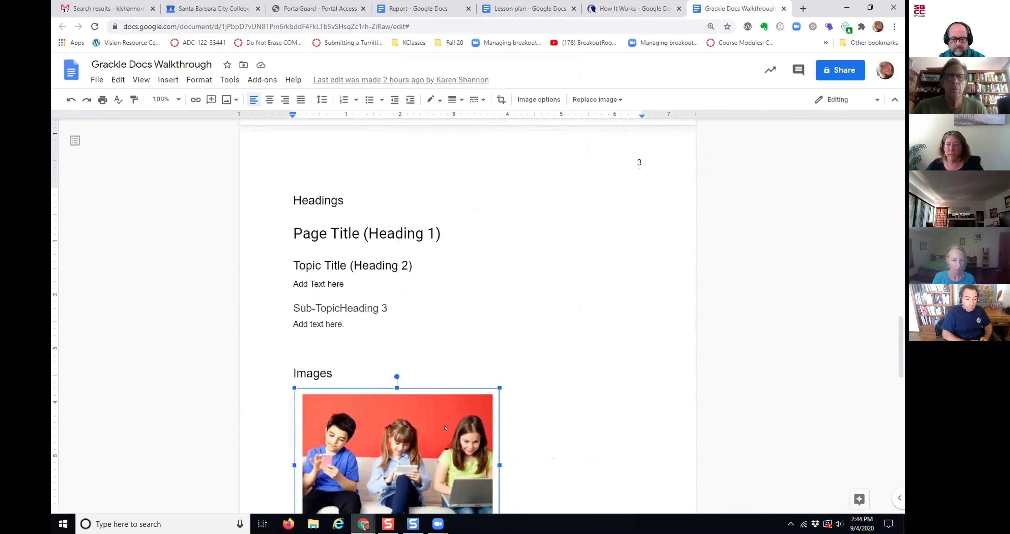
pyautogui.scroll(-2, 403, 433)
pyautogui.rightClick(403, 433)
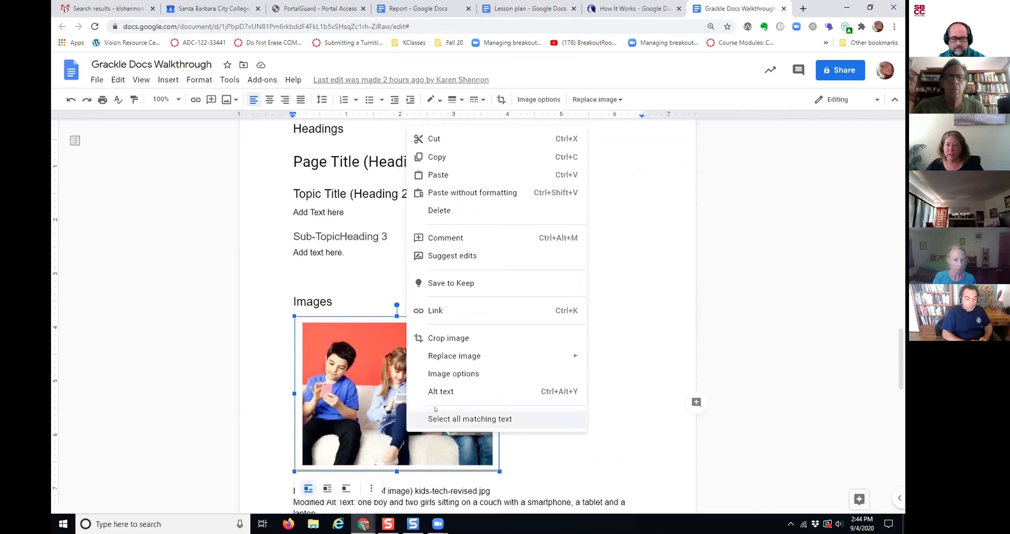
pyautogui.click(439, 392)
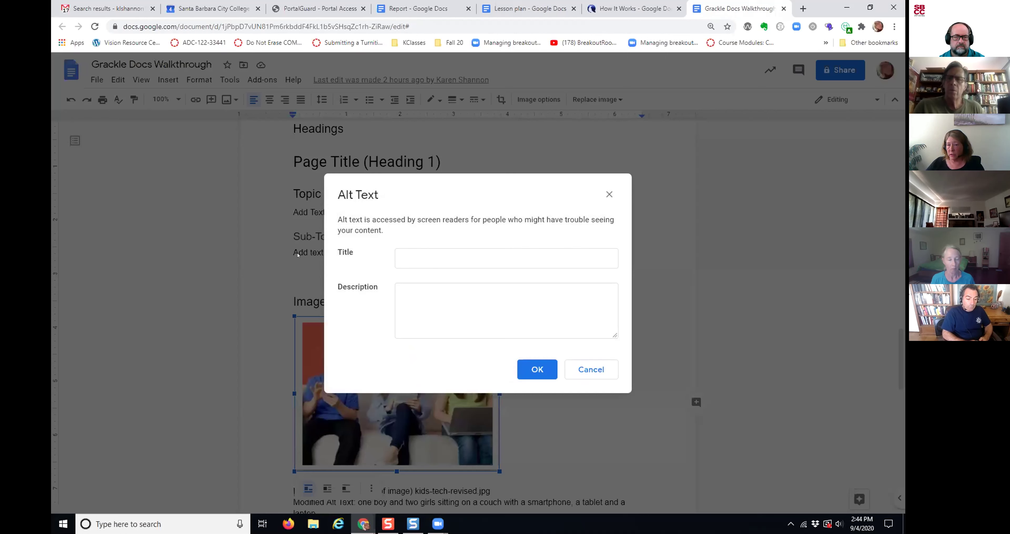
pyautogui.click(591, 369)
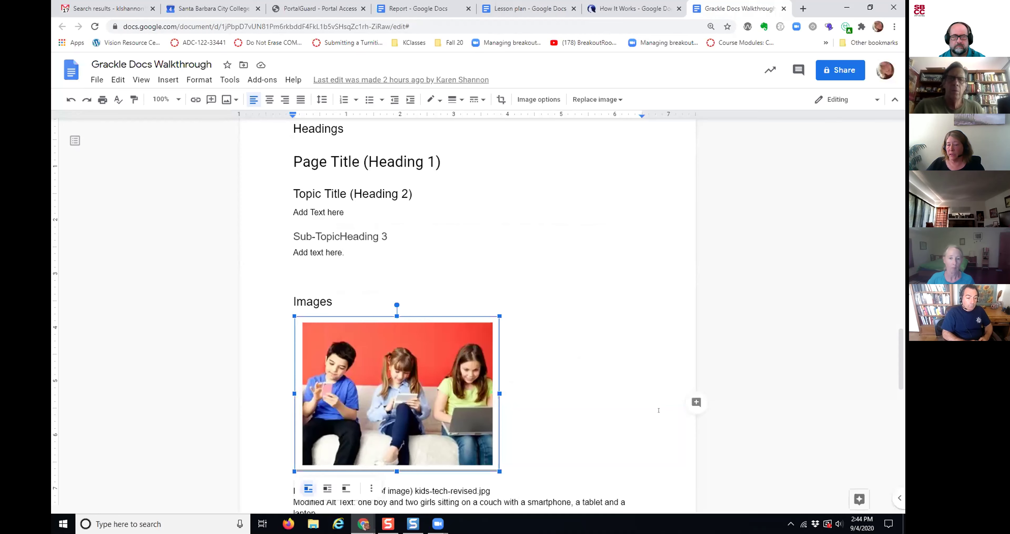
# Read the default and modified alt text examples below the photo, highlighting the modified description of the children on a couch
pyautogui.scroll(-3, 659, 410)
pyautogui.click(452, 386)
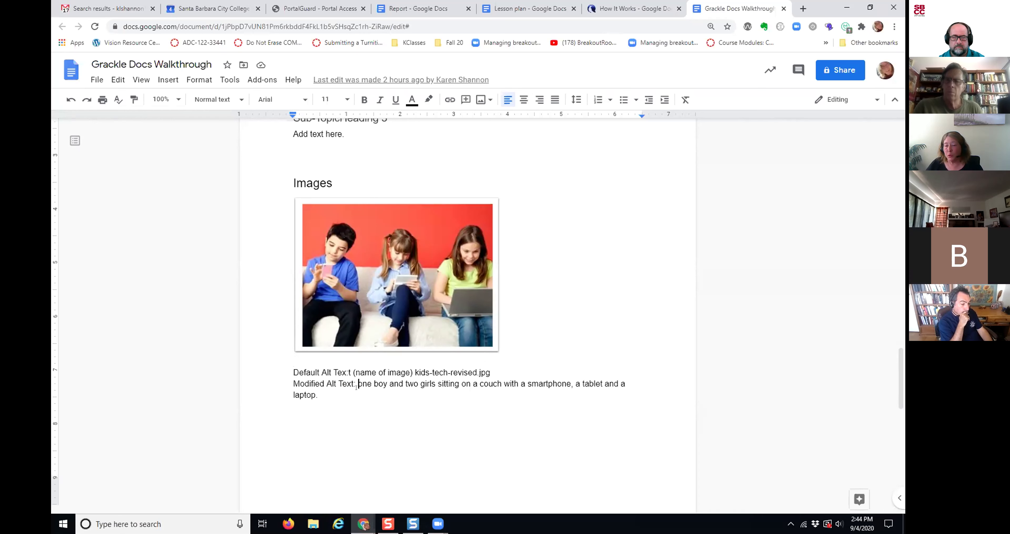
pyautogui.moveTo(357, 384); pyautogui.dragTo(356, 393)
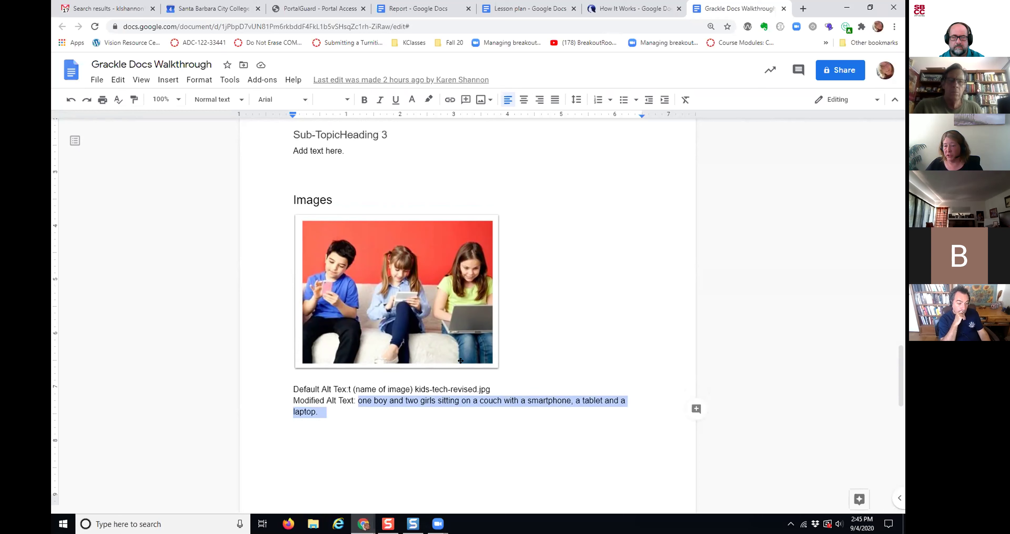
pyautogui.click(542, 420)
pyautogui.scroll(-2, 543, 426)
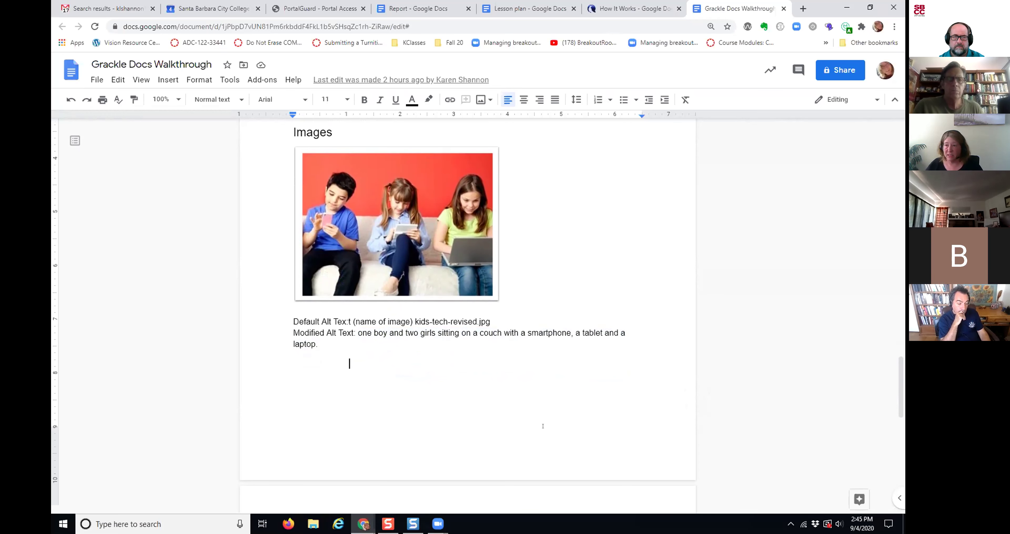
# Copy the document's web address and paste it on the empty line above the Good Example in the Links section
pyautogui.scroll(-10, 552, 425)
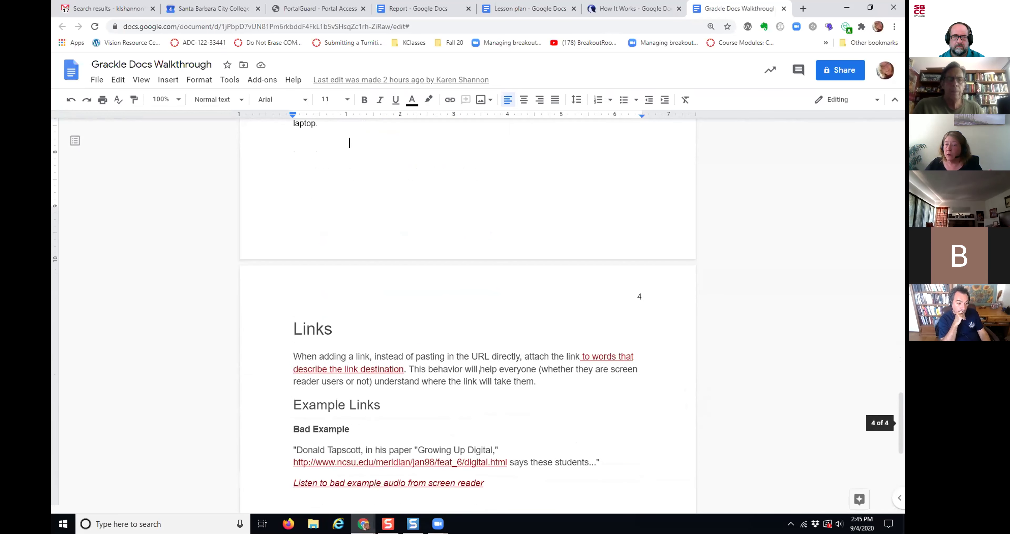
pyautogui.scroll(-1, 479, 370)
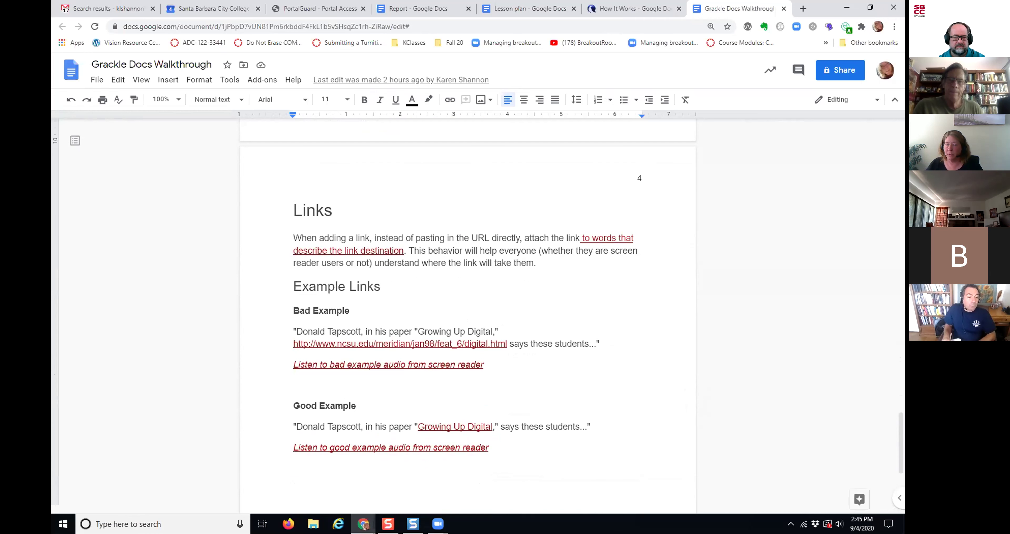
pyautogui.click(402, 27)
pyautogui.hotkey('ctrl', 'c')
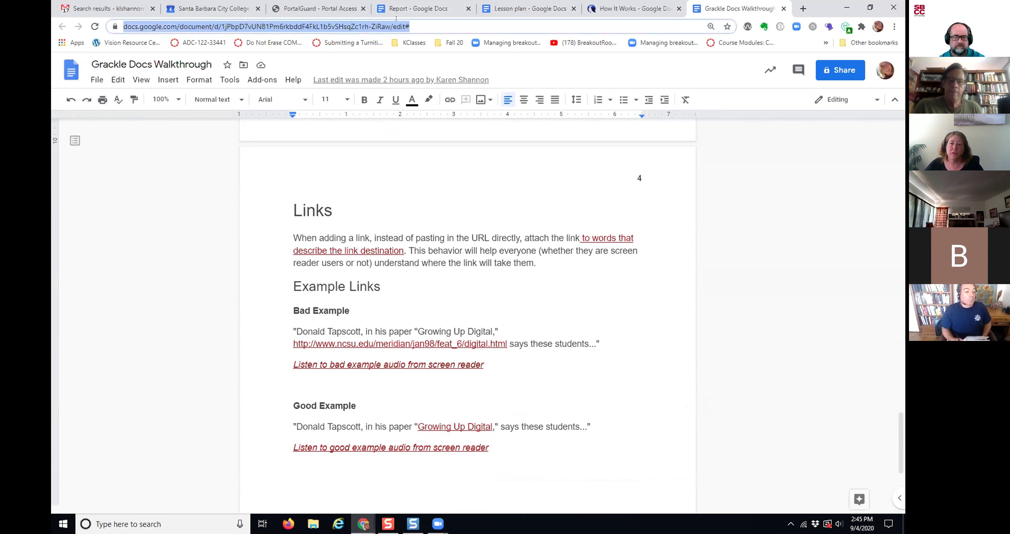
pyautogui.rightClick(402, 27)
pyautogui.click(420, 80)
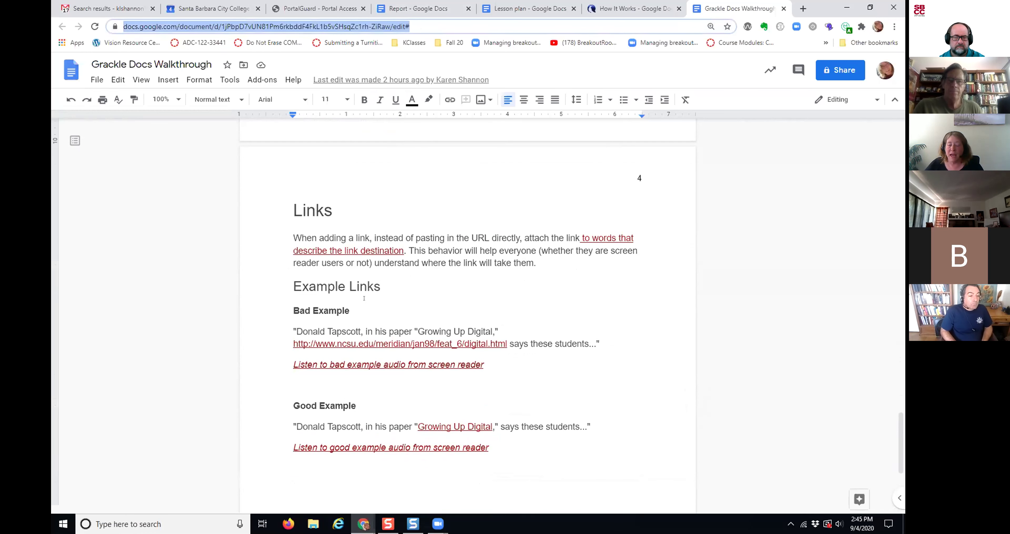
pyautogui.click(355, 379)
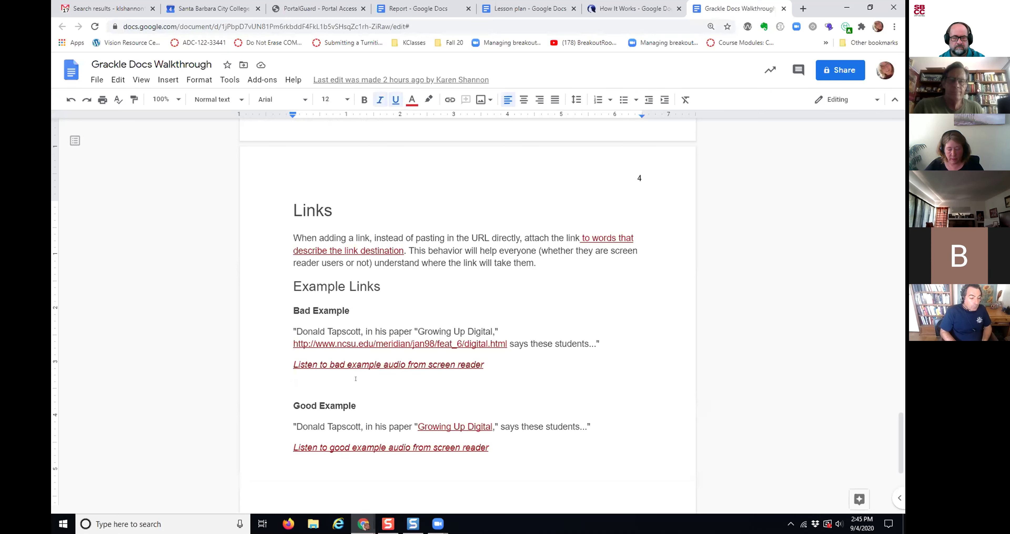
pyautogui.hotkey('ctrl', 'v')
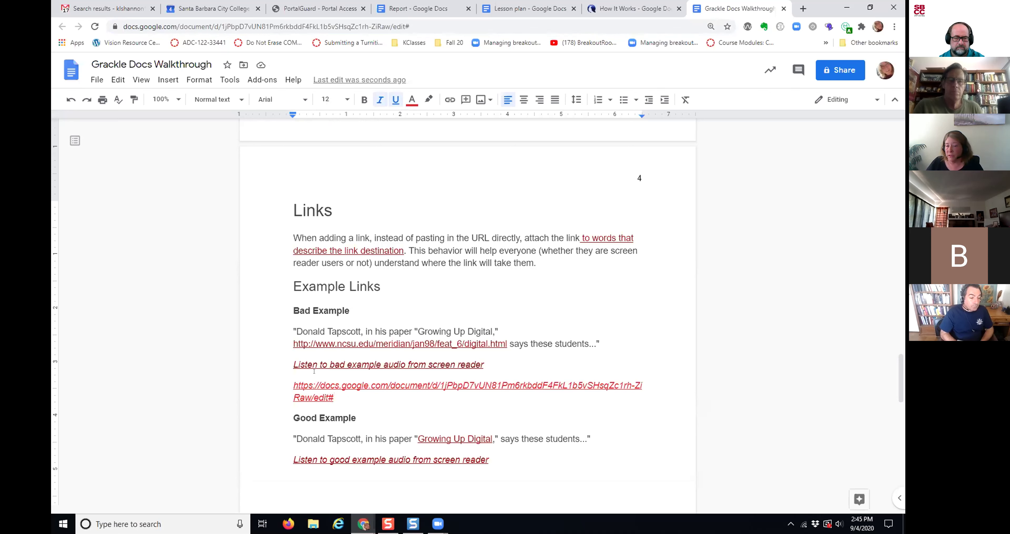
# Add a new line reading "Sample Doc" below the bad example audio link
pyautogui.click(510, 364)
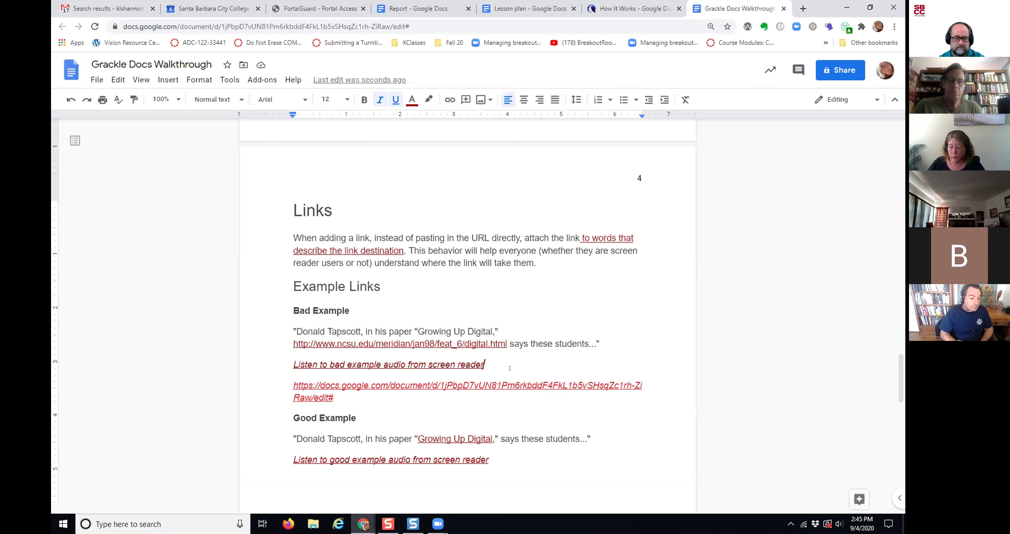
pyautogui.press('Return')
pyautogui.write('Sam')
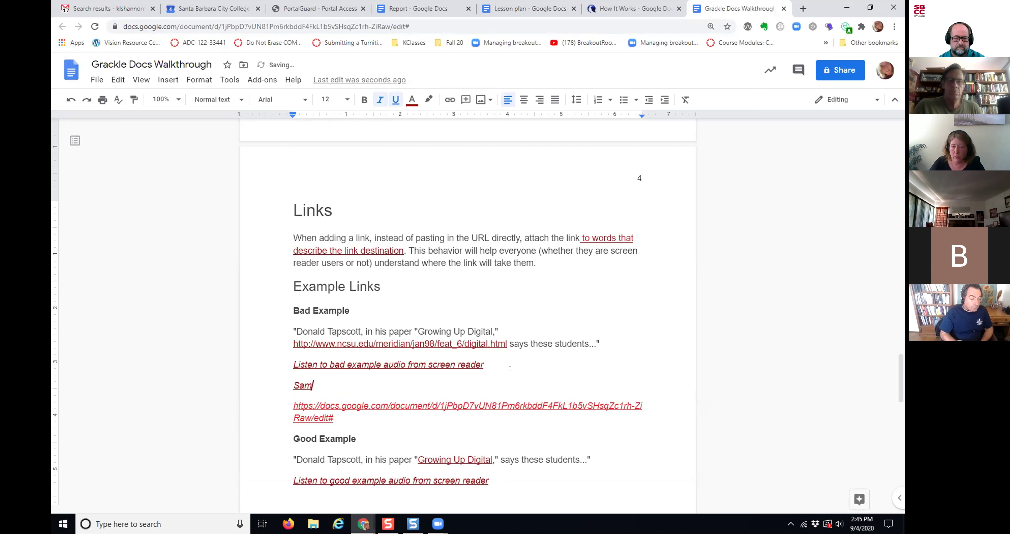
pyautogui.write('ple Doc')
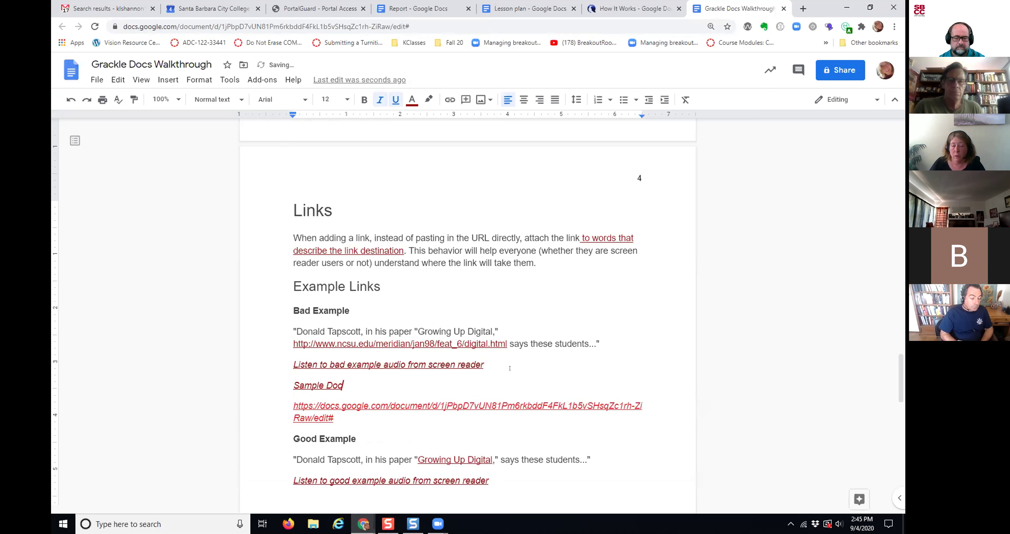
# Link the words "Sample Doc" to the copied document address and delete the raw URL pasted below them
pyautogui.moveTo(343, 386); pyautogui.dragTo(283, 379)
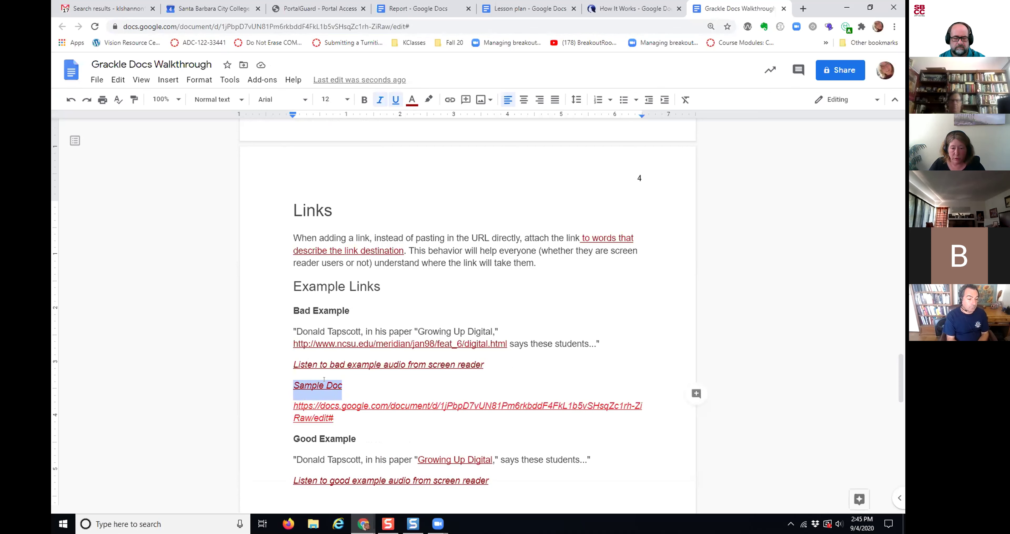
pyautogui.hotkey('ctrl', 'k')
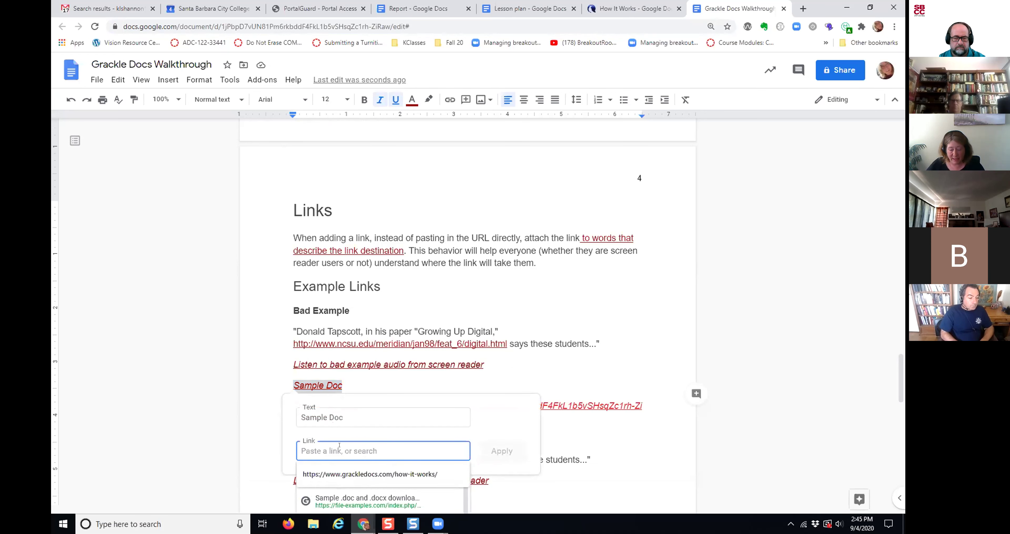
pyautogui.hotkey('ctrl', 'v')
pyautogui.click(510, 445)
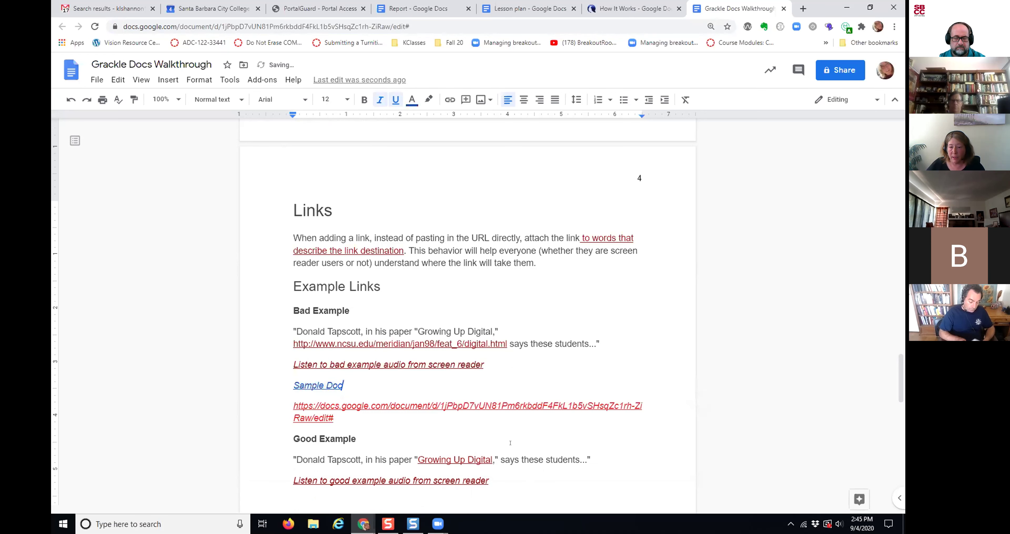
pyautogui.moveTo(334, 418); pyautogui.dragTo(291, 406)
pyautogui.press('BackSpace')
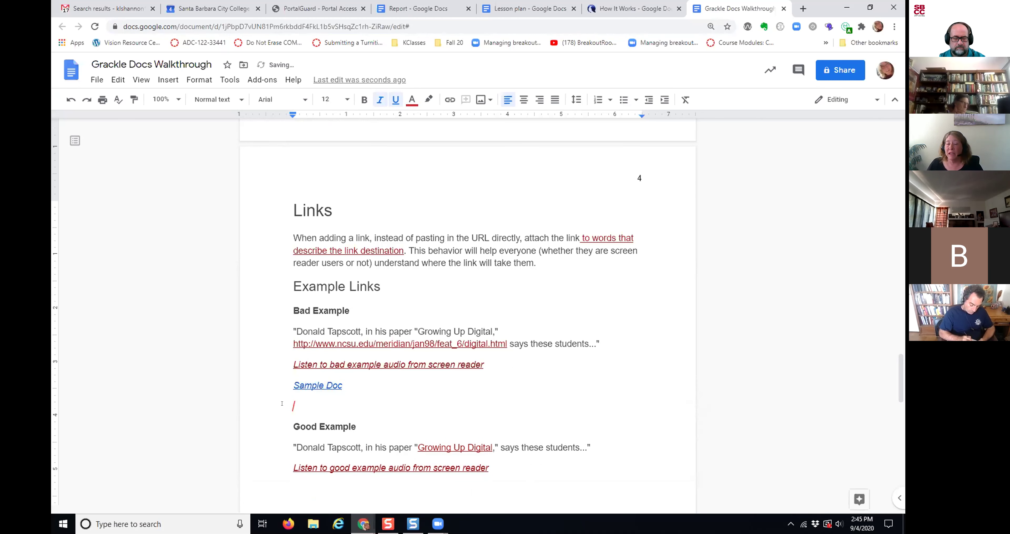
# Review the good and bad link examples and the contact table, and return to the start of the walkthrough
pyautogui.scroll(-1, 298, 380)
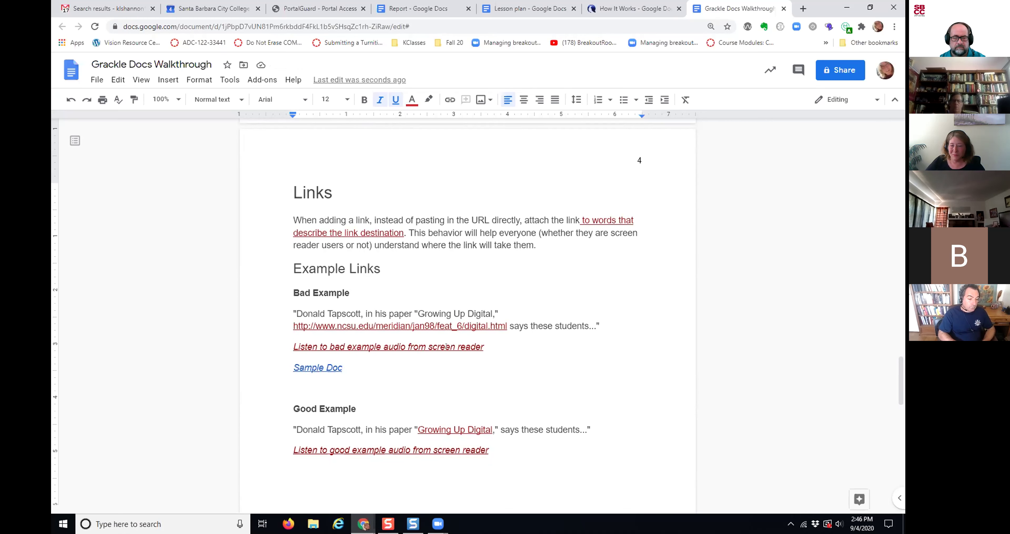
pyautogui.scroll(-1, 455, 321)
pyautogui.scroll(1, 381, 386)
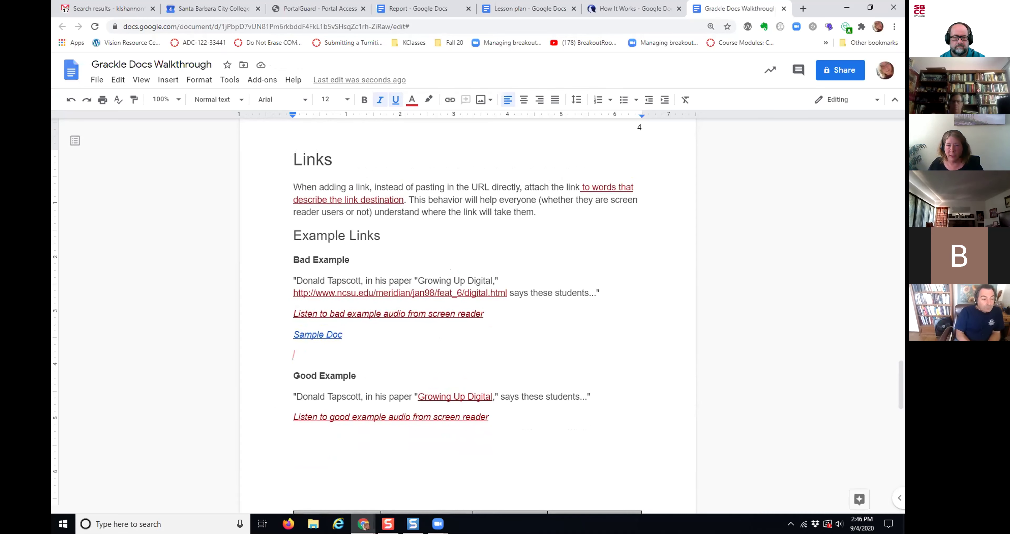
pyautogui.scroll(-5, 439, 339)
pyautogui.scroll(-1, 447, 378)
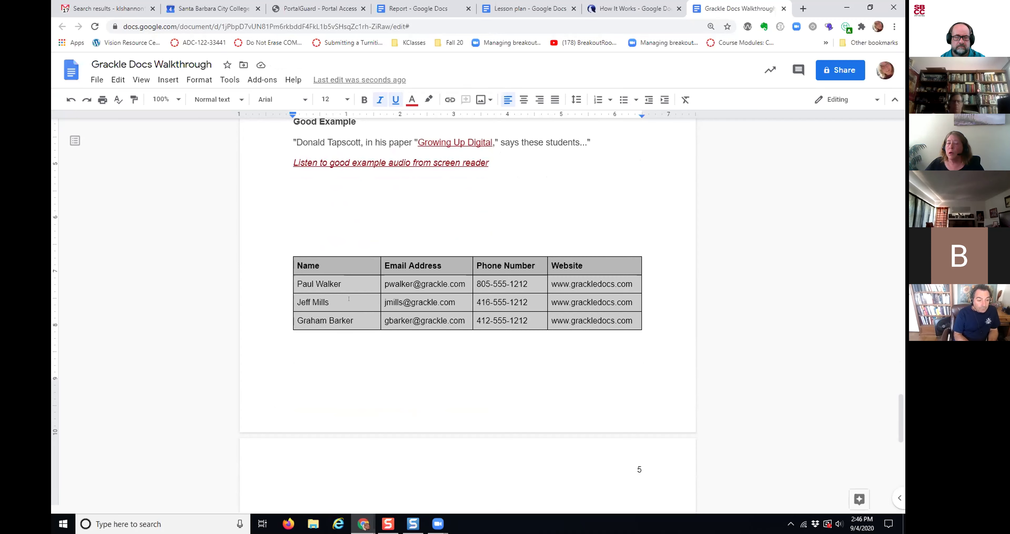
pyautogui.scroll(20, 380, 302)
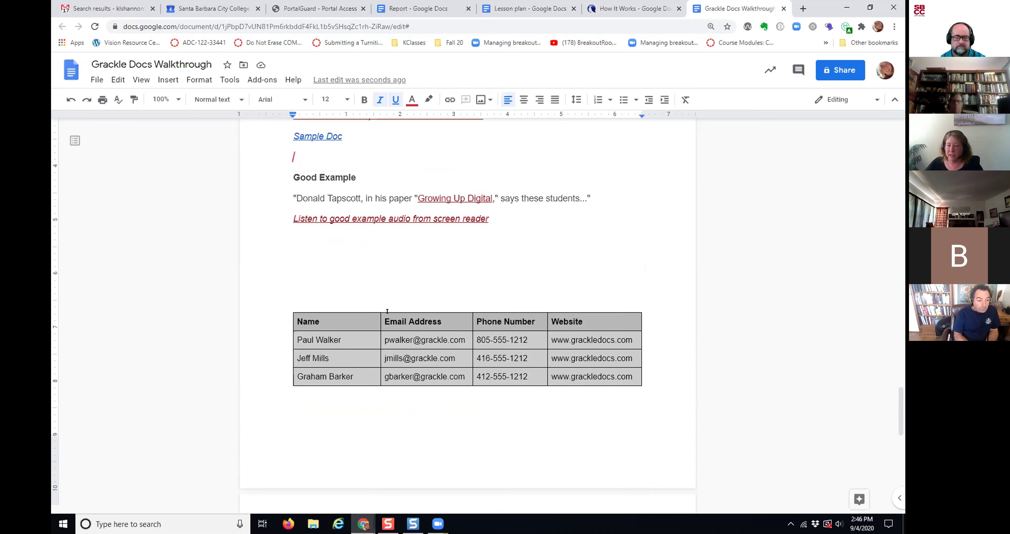
pyautogui.scroll(10, 387, 312)
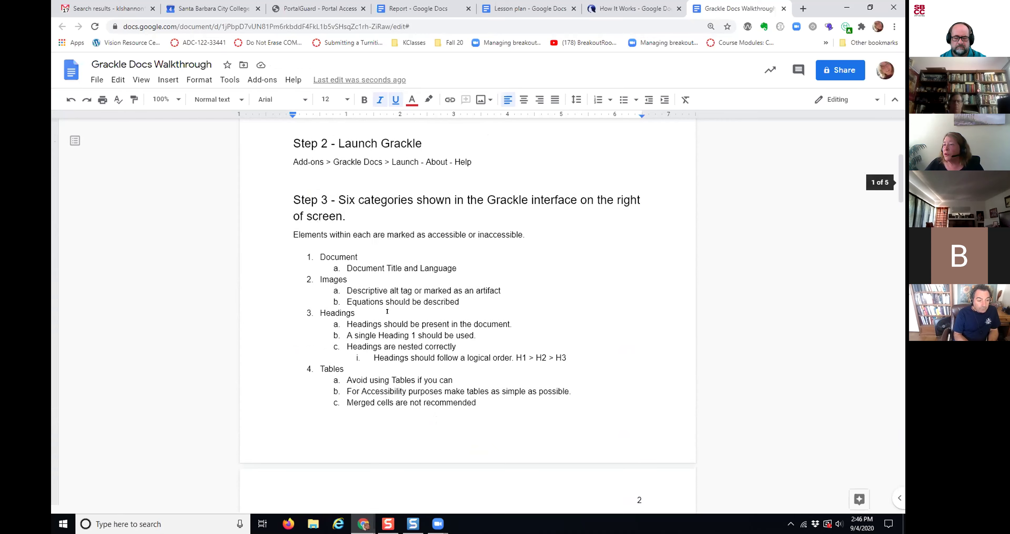
pyautogui.scroll(-5, 387, 312)
pyautogui.scroll(6, 388, 311)
pyautogui.scroll(5, 388, 312)
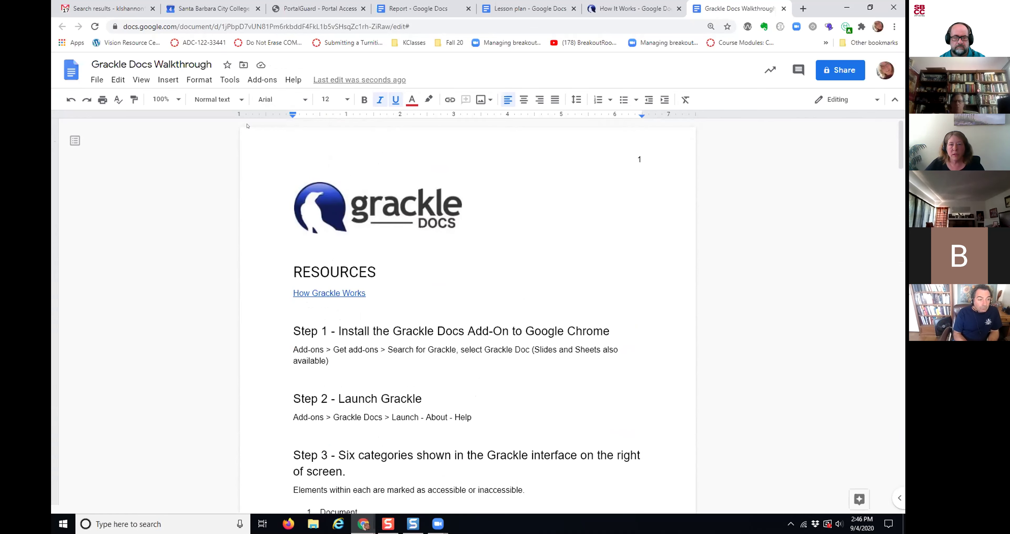
# Launch the Grackle Docs add-on to run its accessibility check on the walkthrough document
pyautogui.click(261, 80)
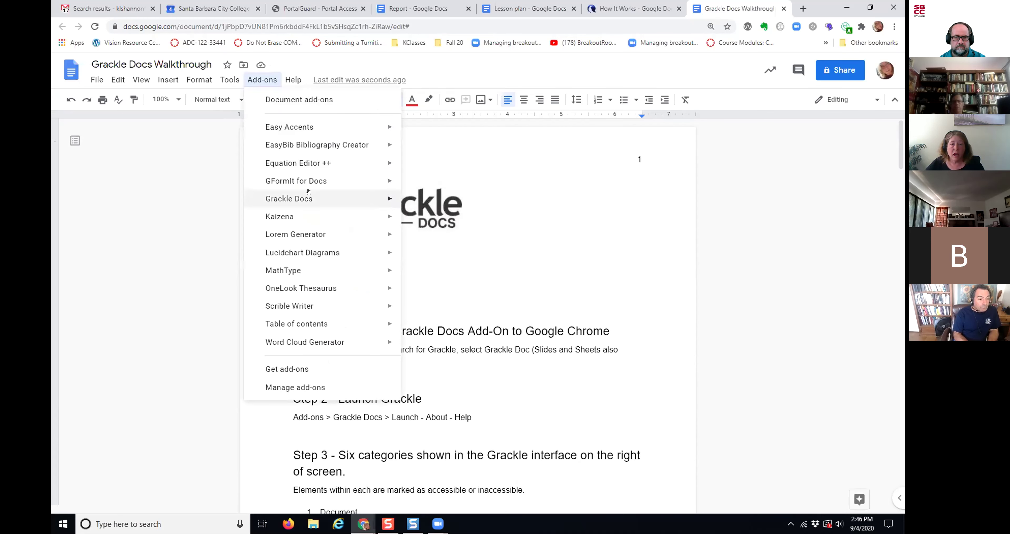
pyautogui.moveTo(309, 199)
pyautogui.click(446, 203)
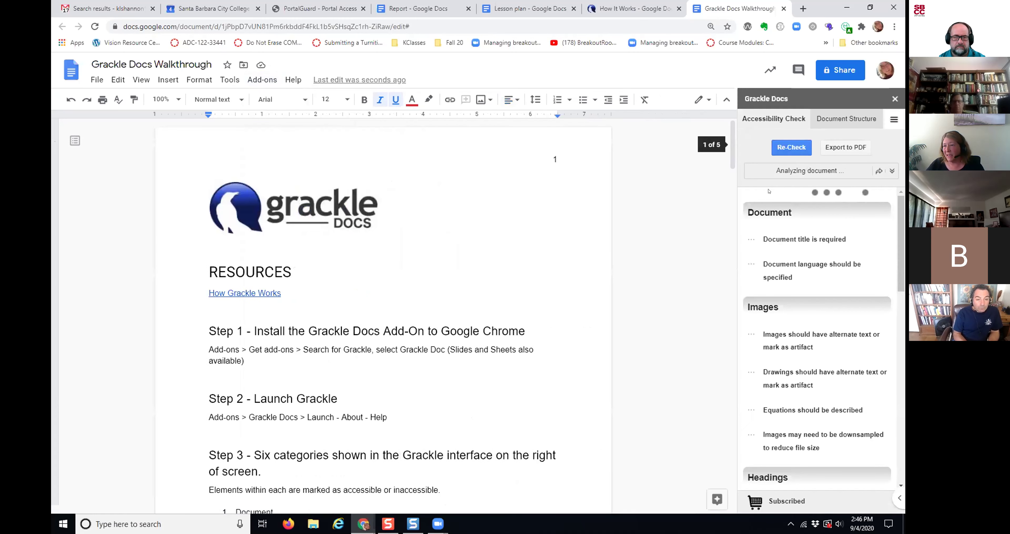
pyautogui.moveTo(732, 145); pyautogui.dragTo(733, 371)
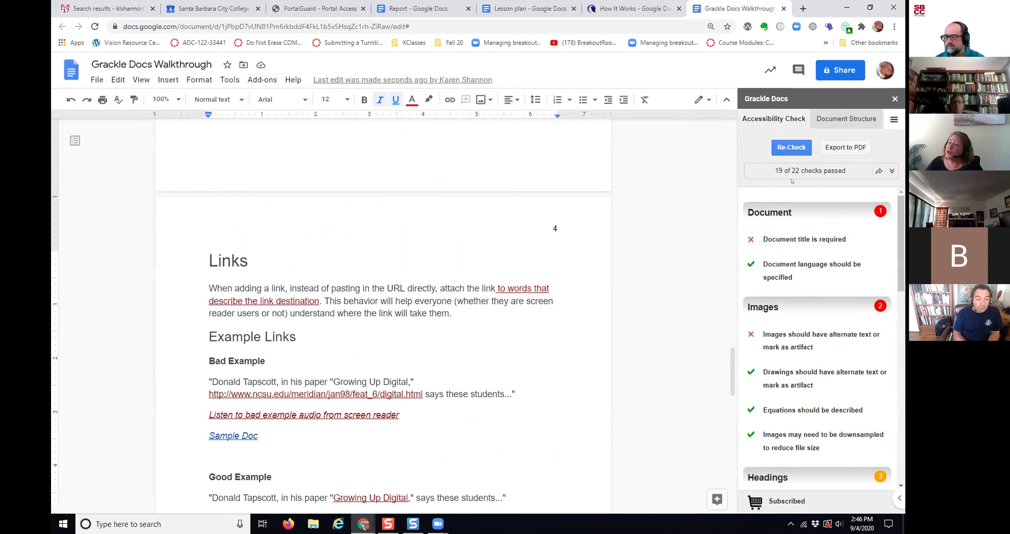
# Examine the details of the document title check and view the file's download formats, including PDF, without downloading
pyautogui.click(787, 240)
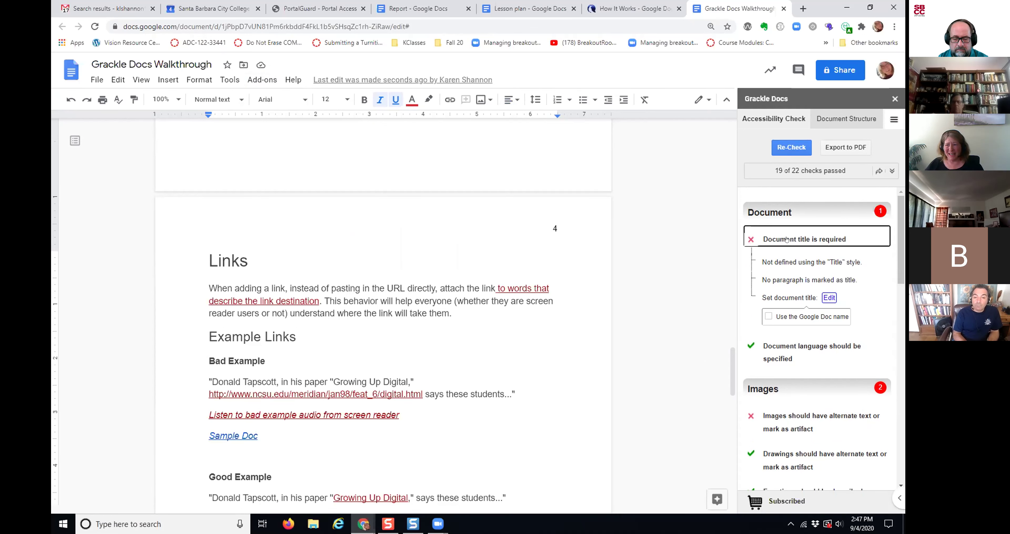
pyautogui.click(95, 80)
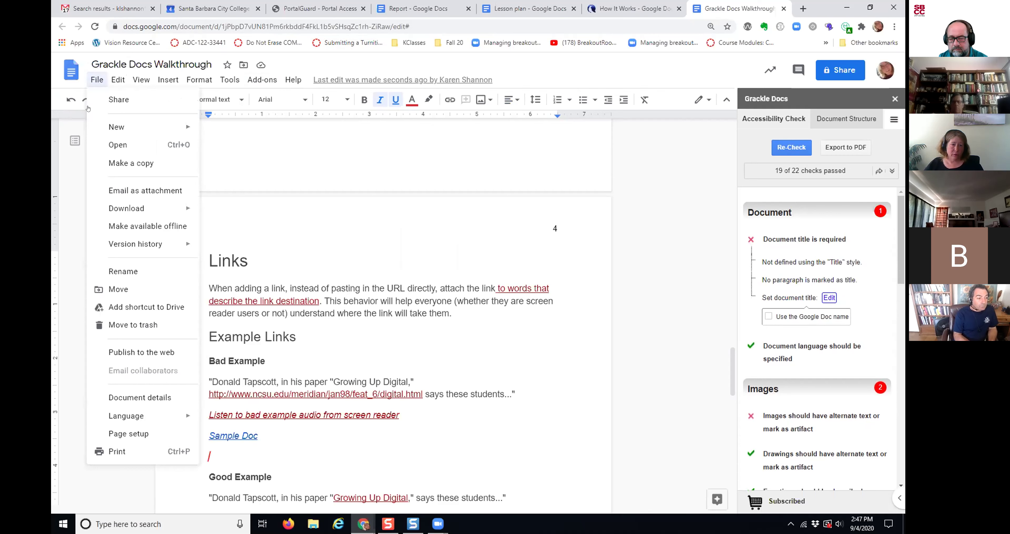
pyautogui.moveTo(137, 208)
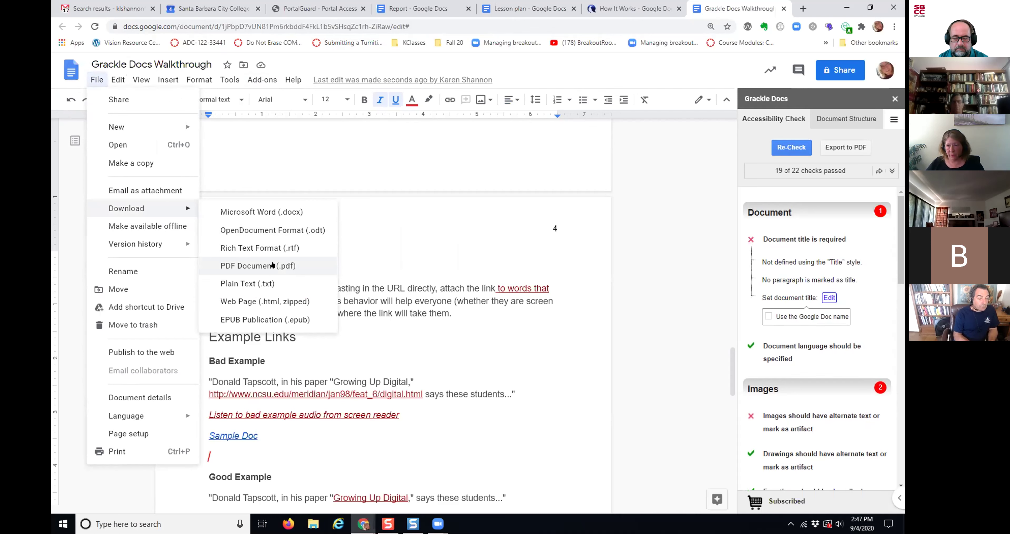
pyautogui.click(850, 145)
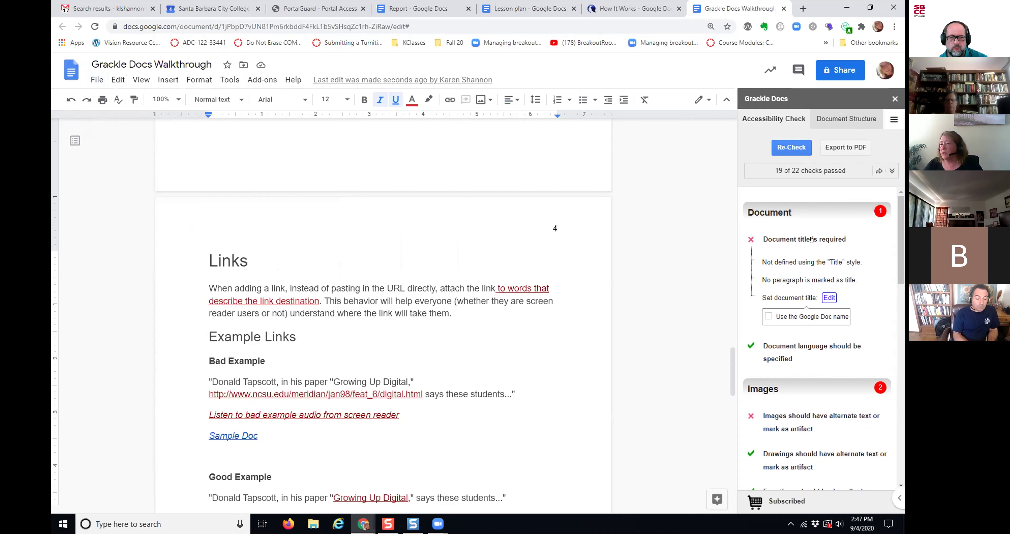
# Use the Google Doc name as the document title and run the accessibility check again
pyautogui.click(795, 240)
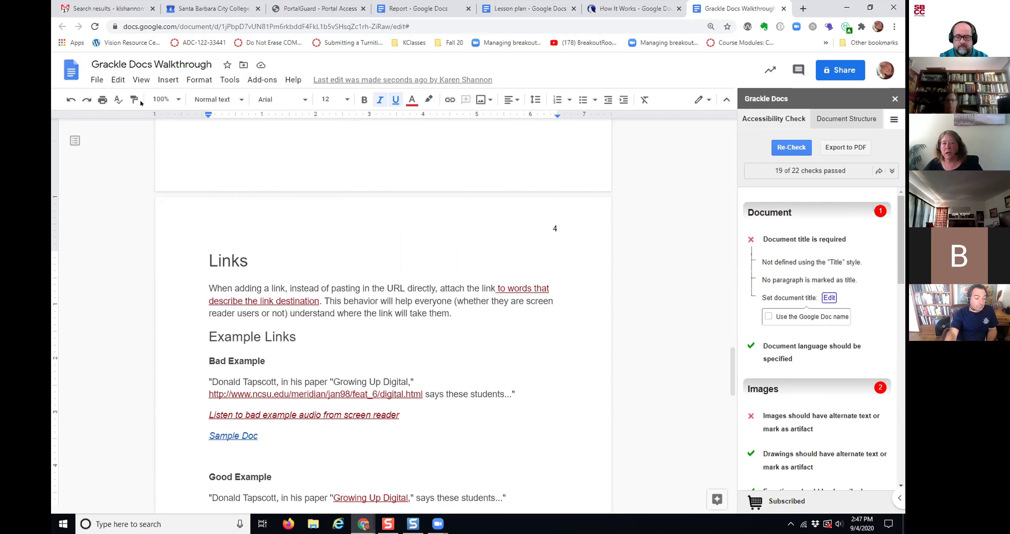
pyautogui.click(769, 316)
pyautogui.click(783, 149)
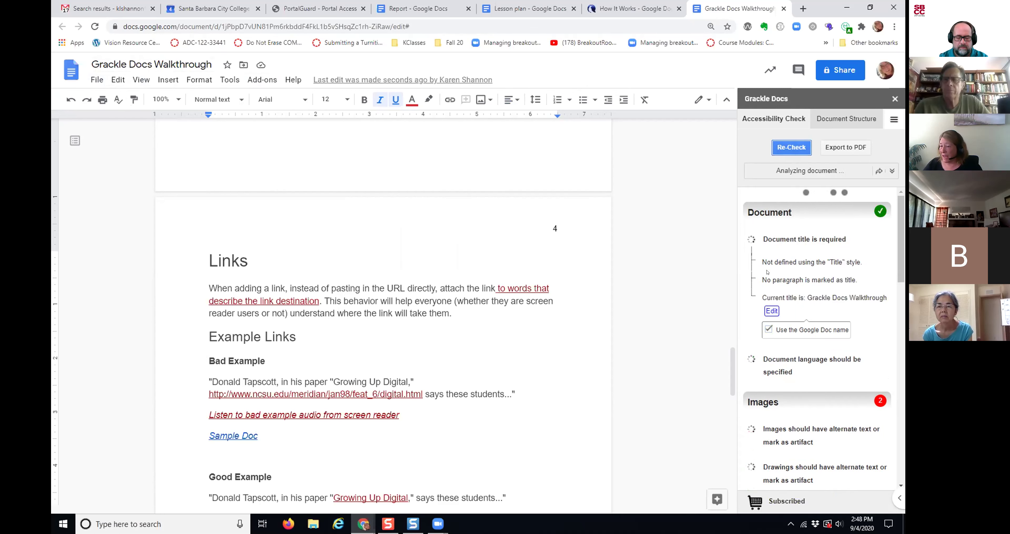
# Locate the first untagged image from the alternate text check, the Grackle Docs logo, and mark it as an artifact
pyautogui.scroll(-3, 768, 272)
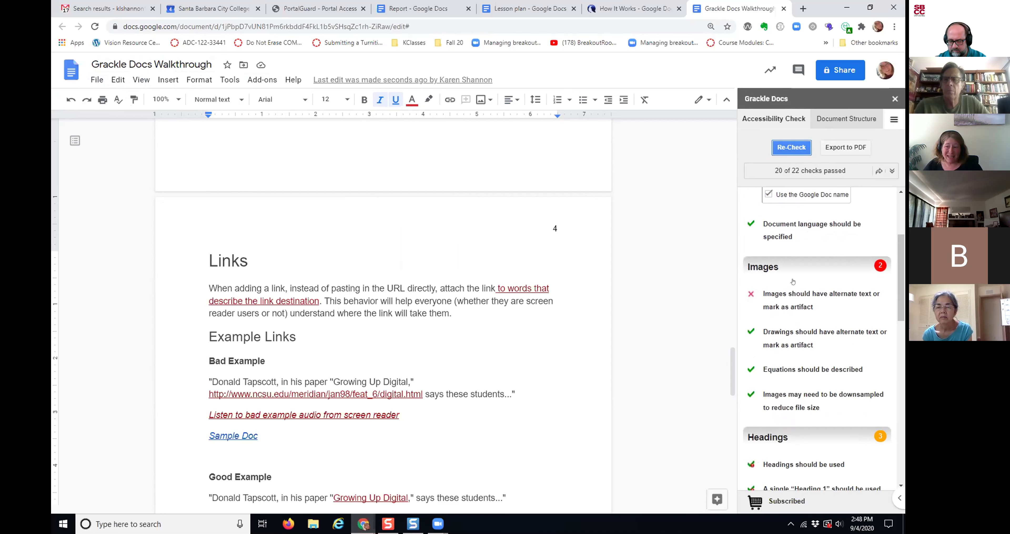
pyautogui.click(779, 302)
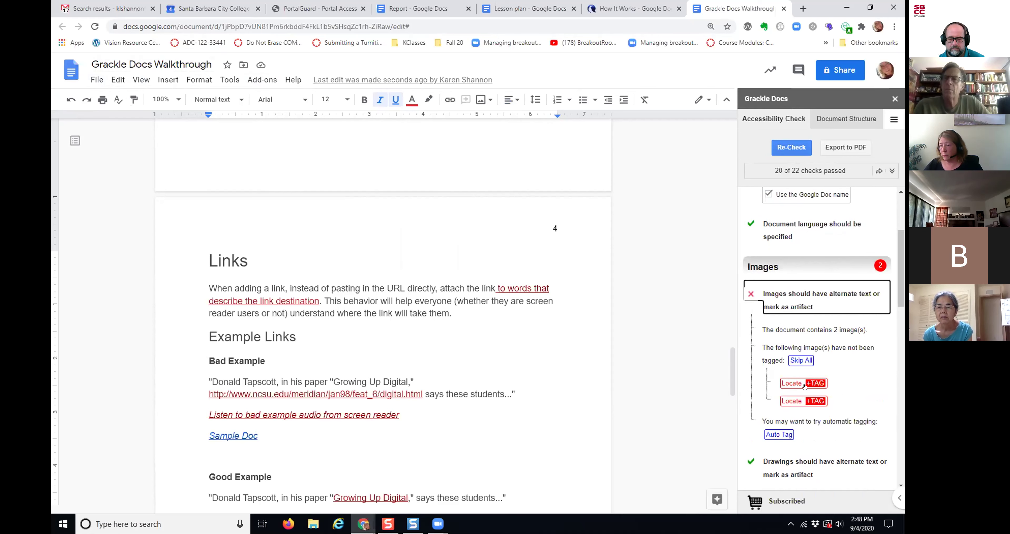
pyautogui.click(786, 384)
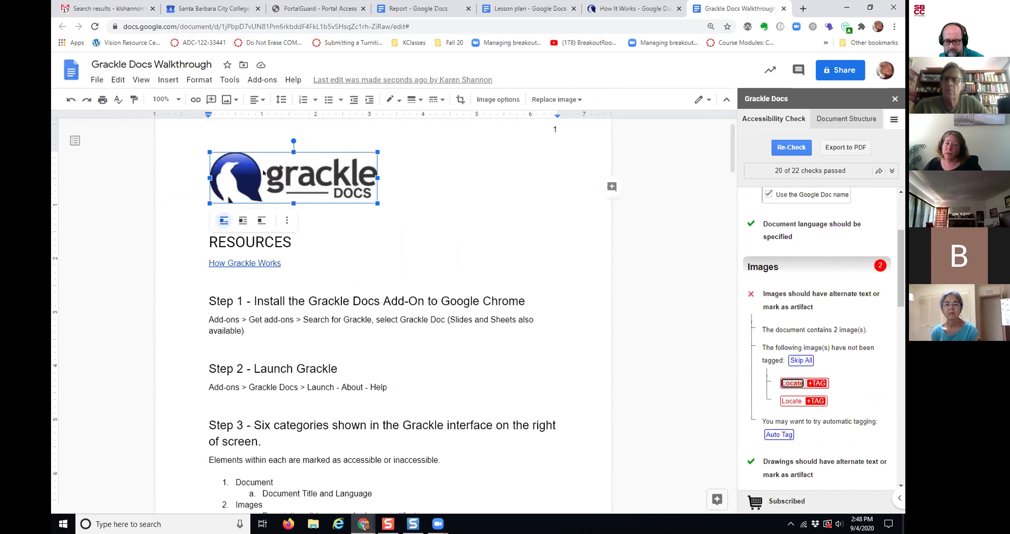
pyautogui.click(812, 385)
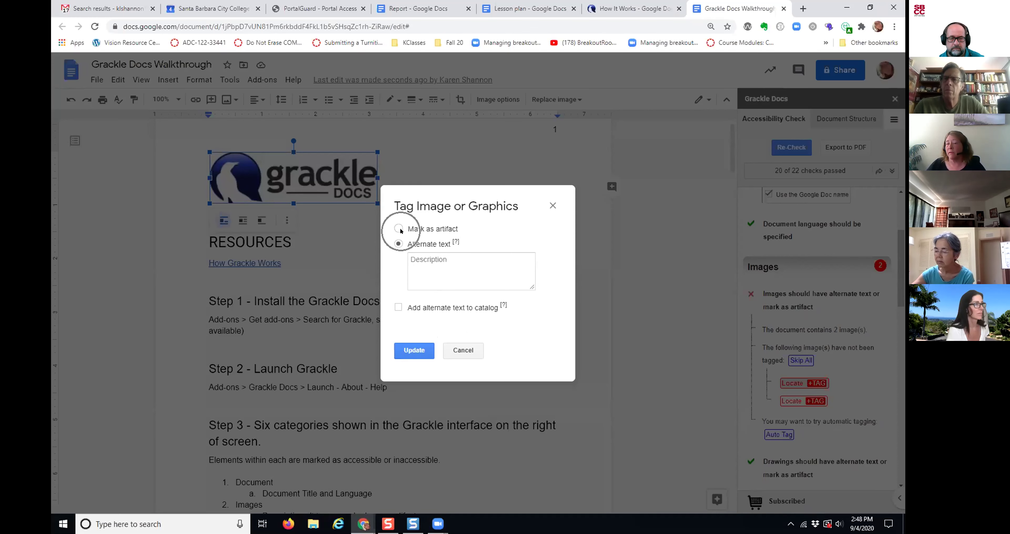
pyautogui.click(420, 259)
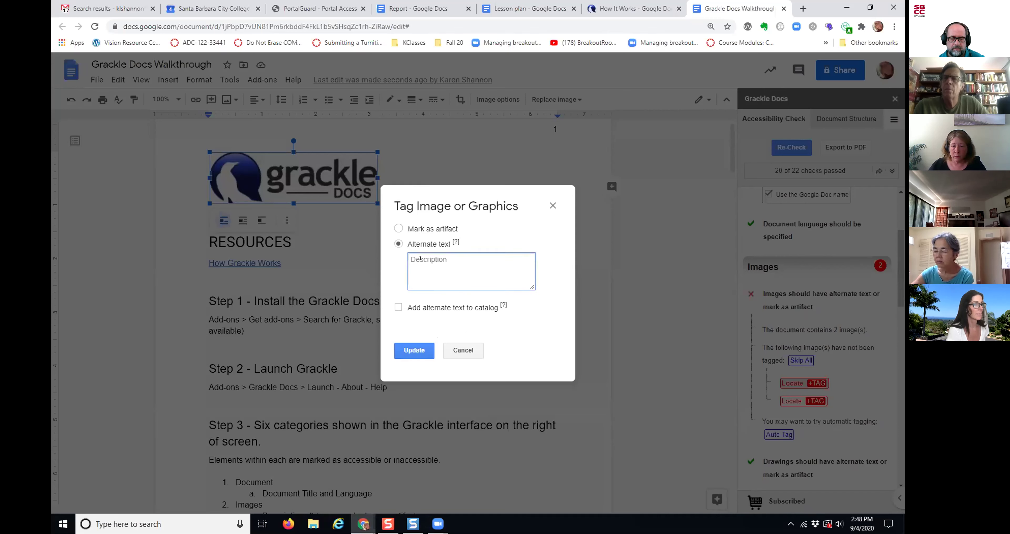
pyautogui.click(399, 228)
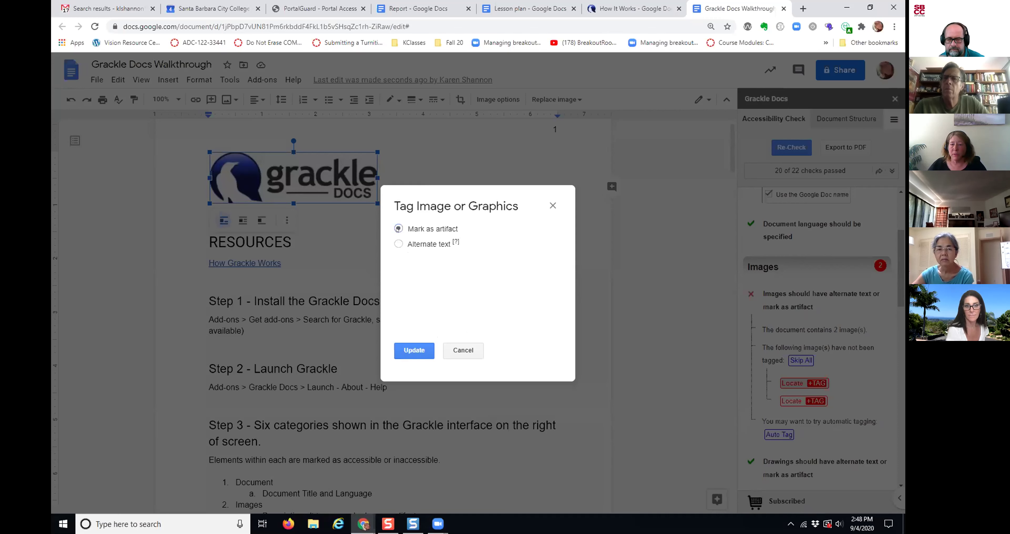
pyautogui.click(427, 350)
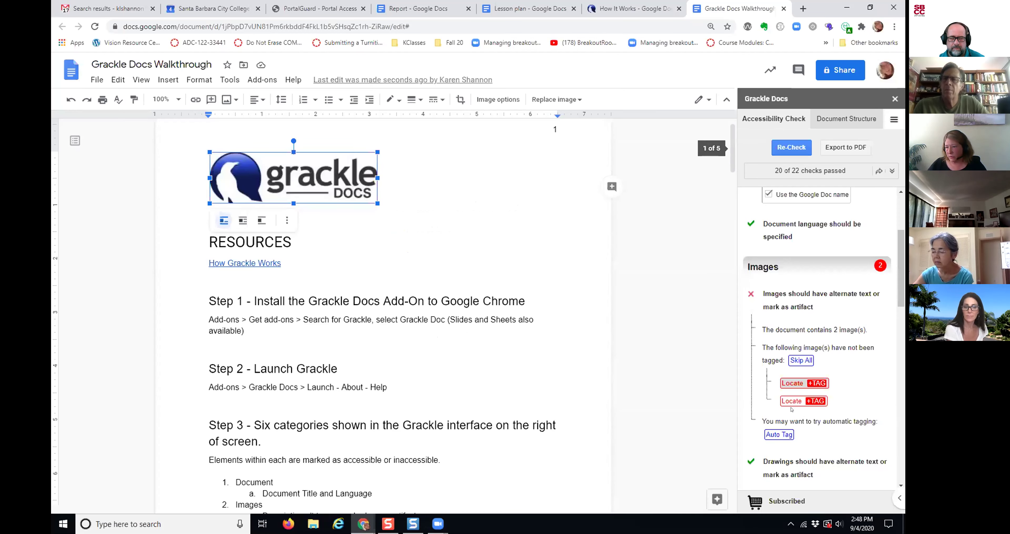
# Locate the second untagged image, the photo of three children, and copy the modified alt text written below it
pyautogui.click(788, 400)
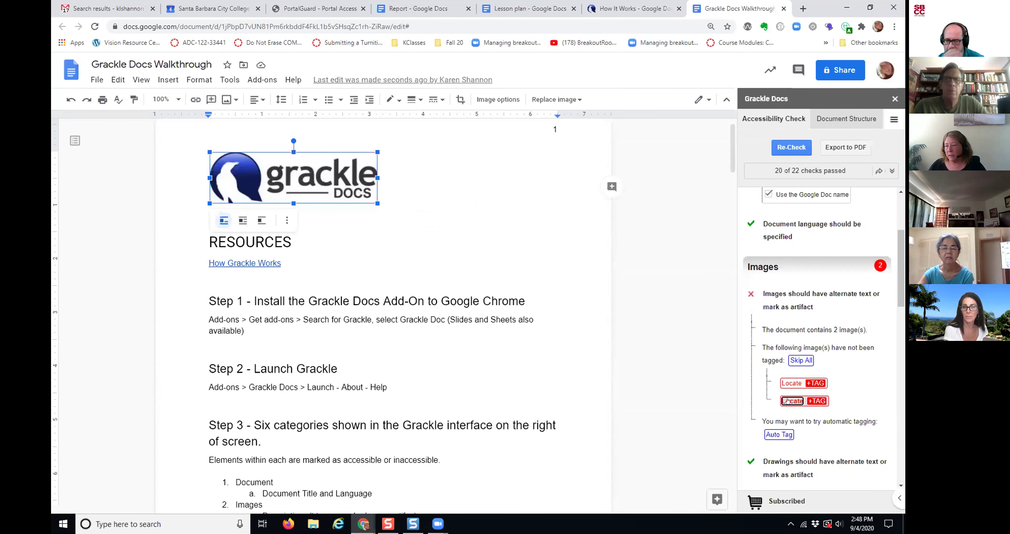
pyautogui.scroll(-2, 342, 420)
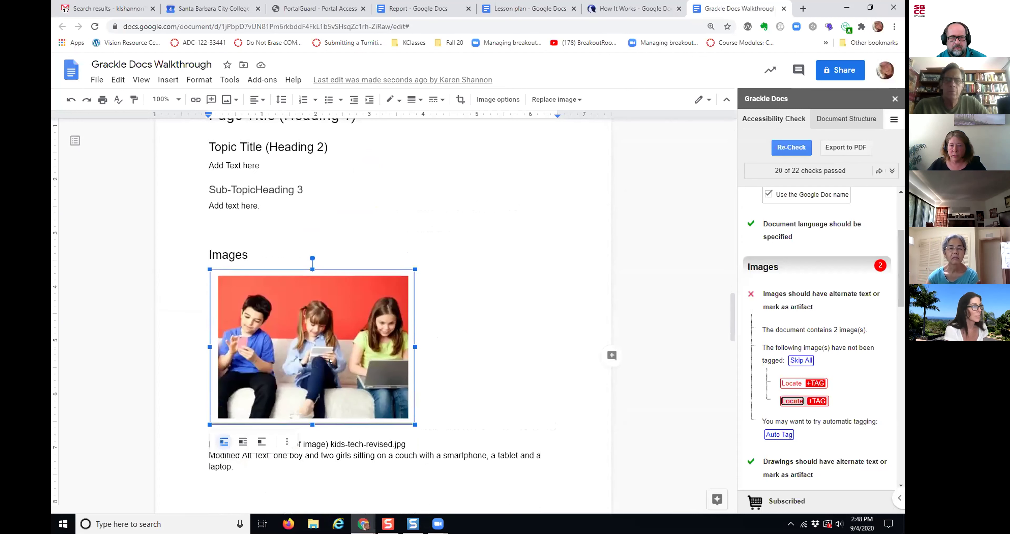
pyautogui.click(358, 450)
pyautogui.scroll(-2, 269, 348)
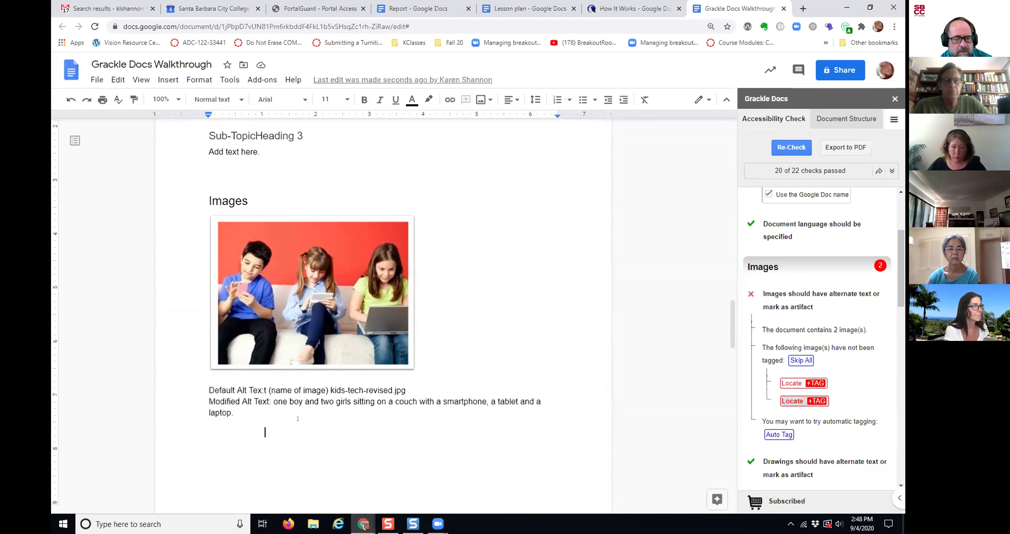
pyautogui.moveTo(274, 349); pyautogui.dragTo(299, 356)
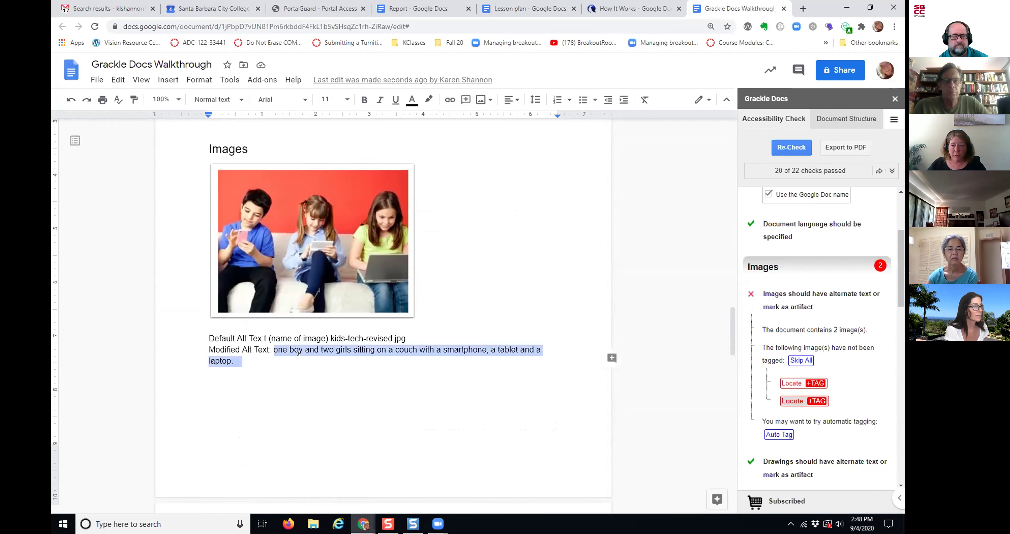
pyautogui.rightClick(356, 348)
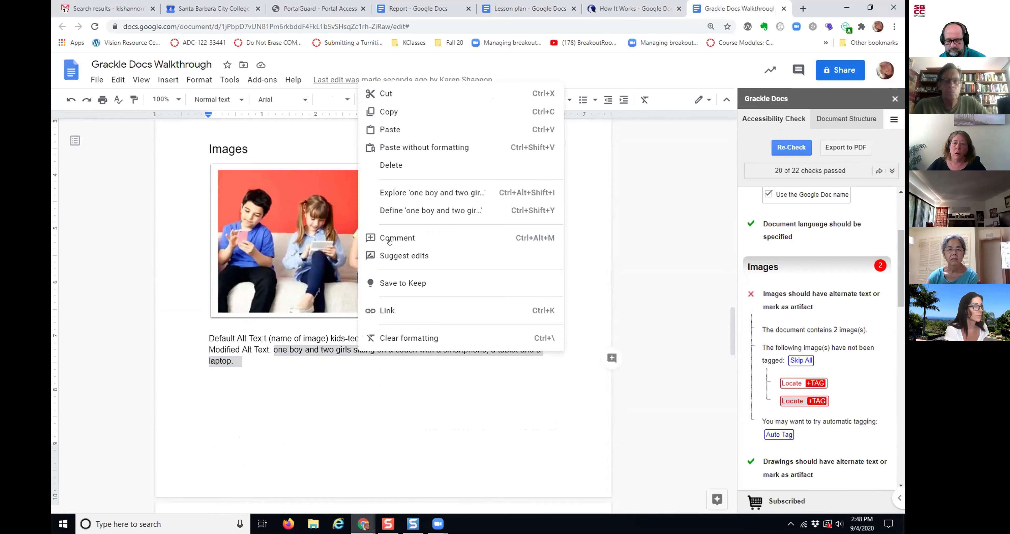
pyautogui.click(390, 114)
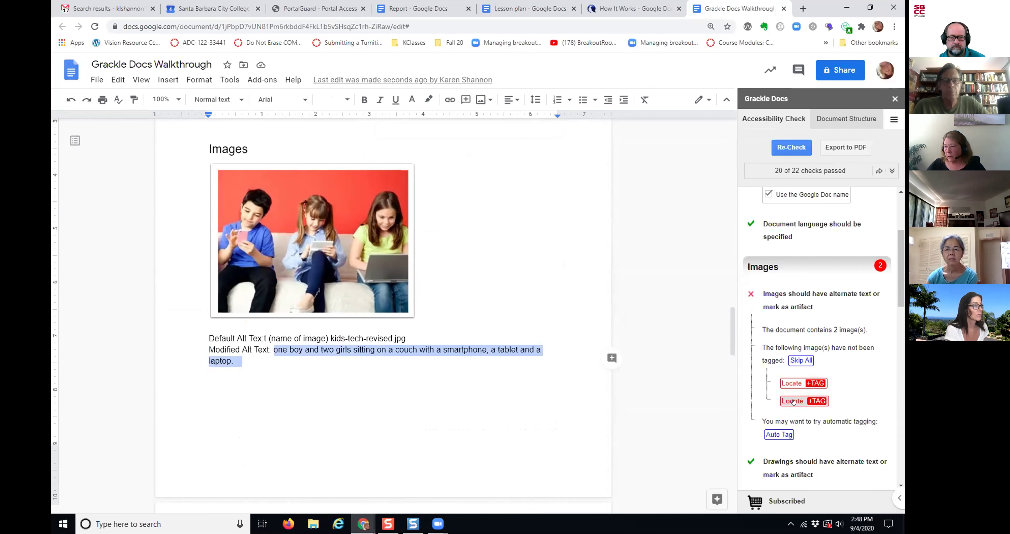
# Tag the image with the alternate text "One boy and two girls sitting on a couch with a smartphone, a tablet and a laptop." and re-check accessibility
pyautogui.click(808, 401)
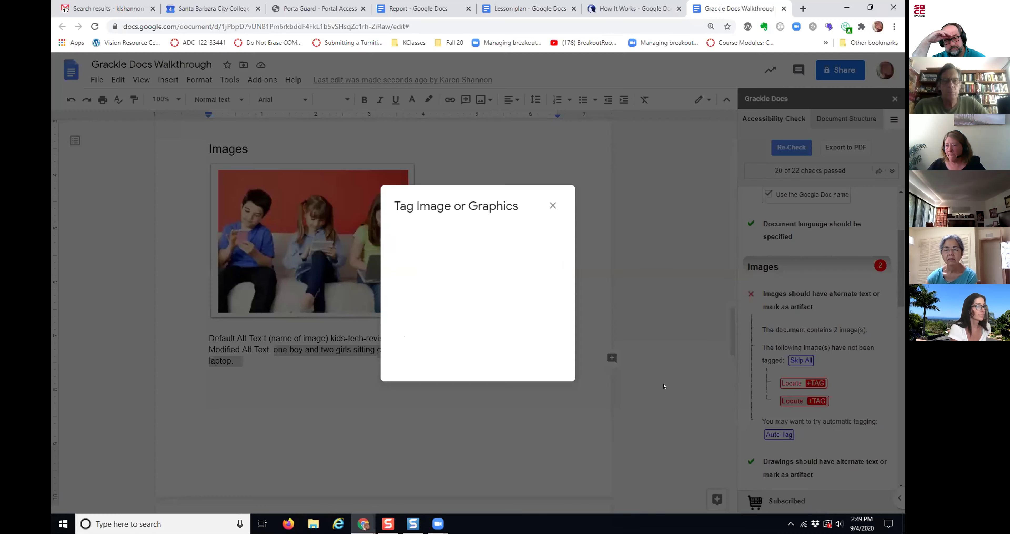
pyautogui.click(436, 272)
pyautogui.hotkey('ctrl', 'v')
pyautogui.hotkey('ctrl', 'z')
pyautogui.hotkey('ctrl', 'v')
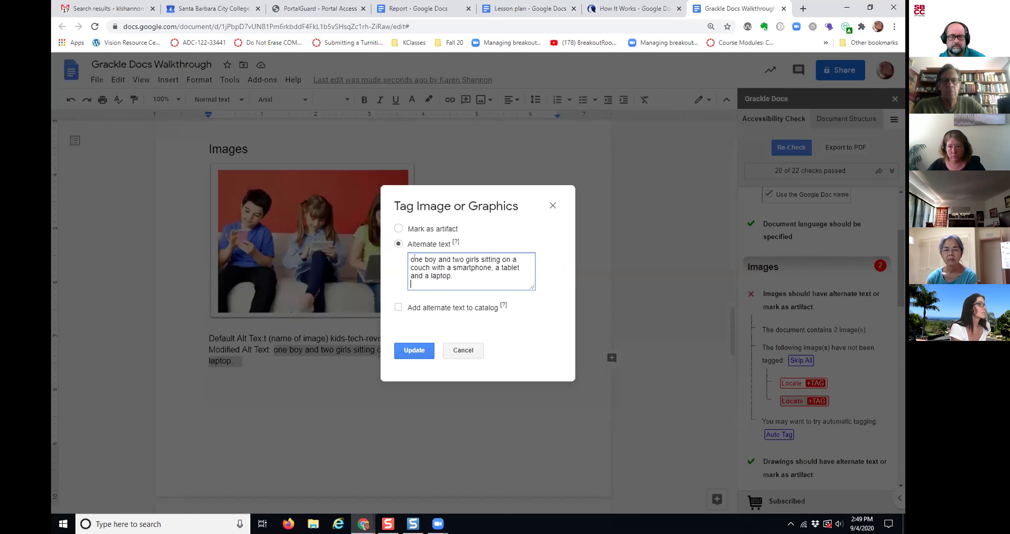
pyautogui.write('O')
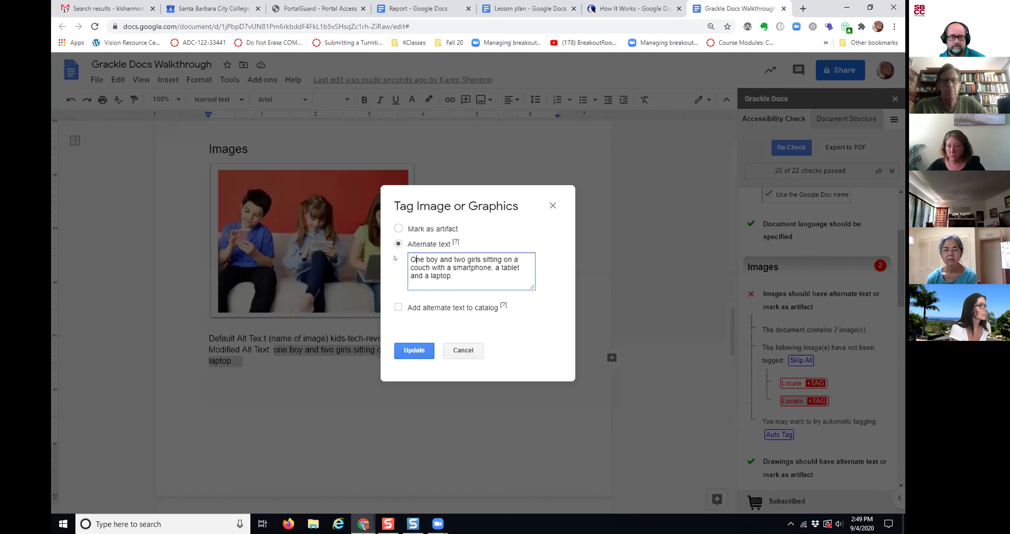
pyautogui.click(396, 351)
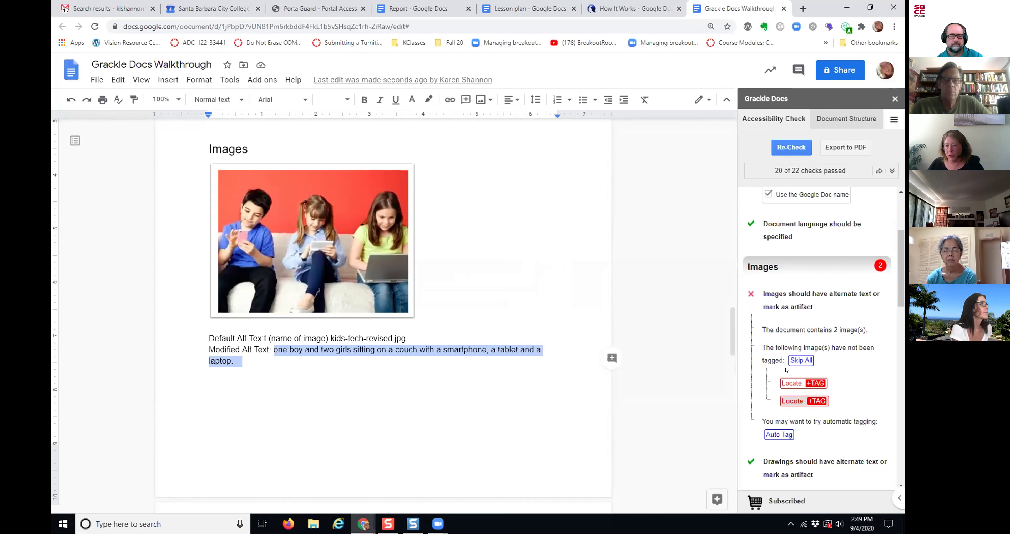
pyautogui.click(559, 410)
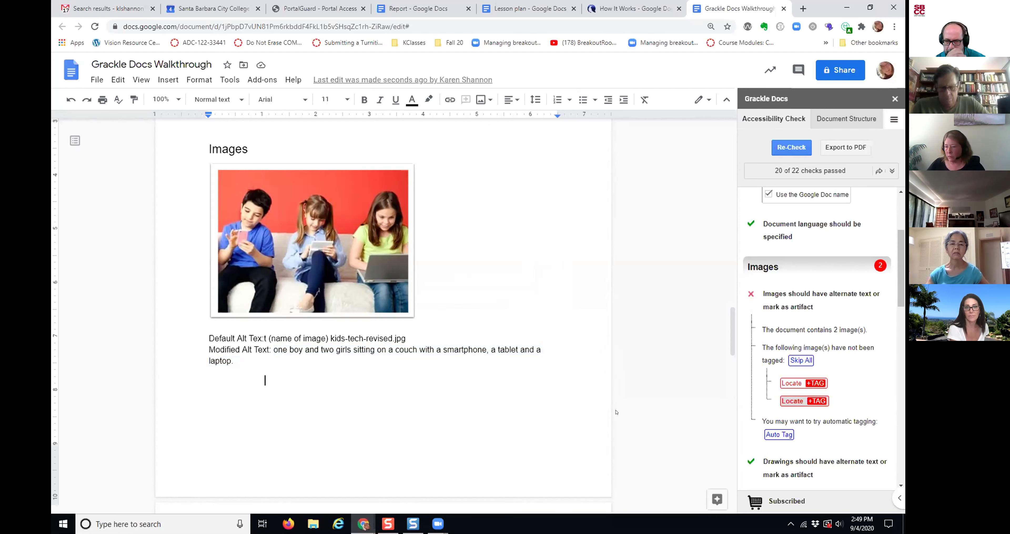
pyautogui.click(787, 145)
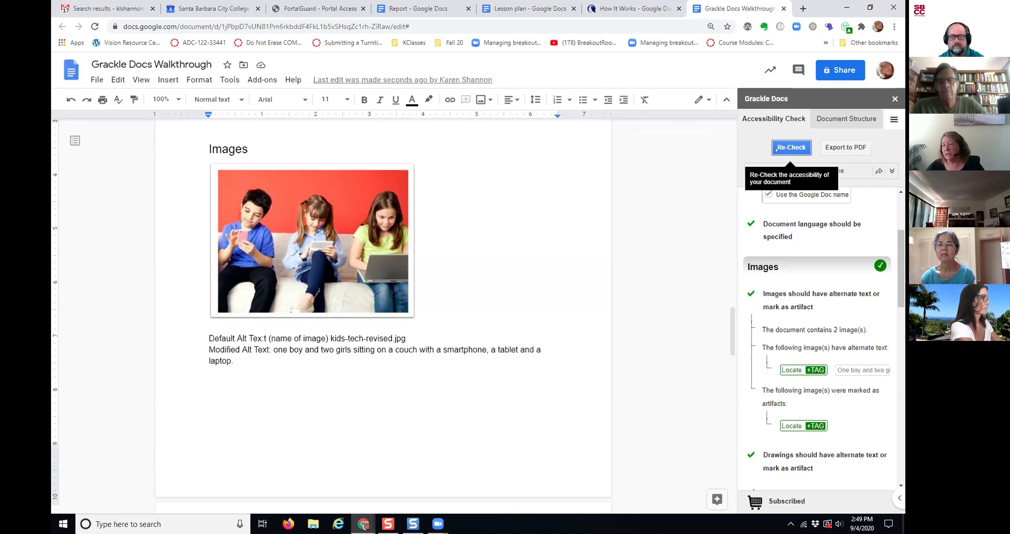
# Expand the check that tables must be tagged or marked as layout tables and locate the untagged contact table
pyautogui.scroll(-6, 845, 321)
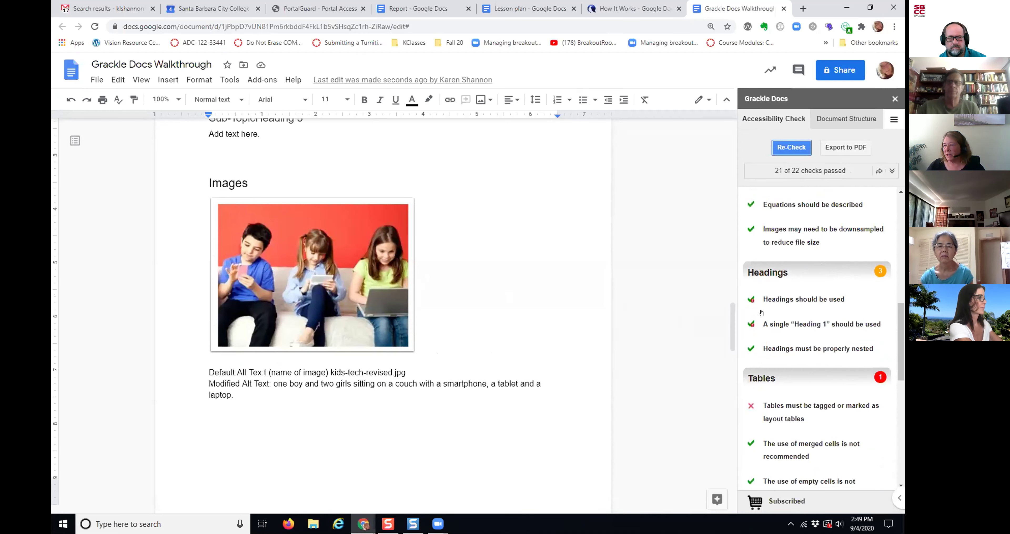
pyautogui.scroll(-3, 762, 313)
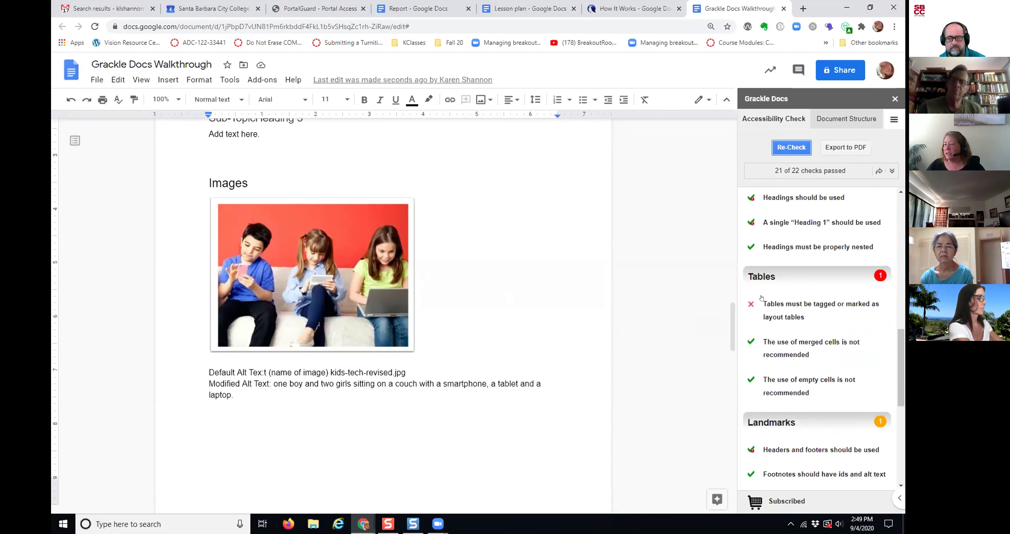
pyautogui.click(805, 304)
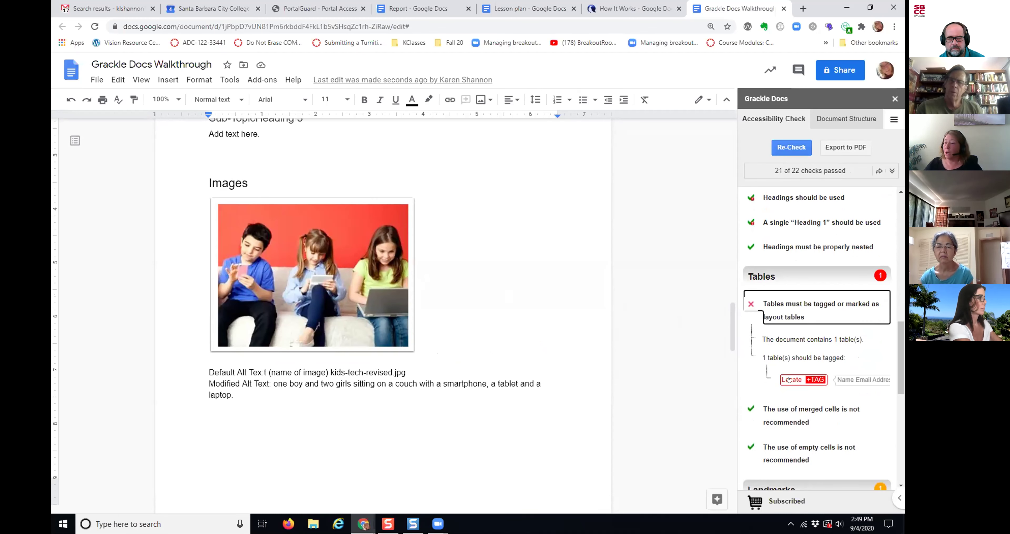
pyautogui.click(785, 379)
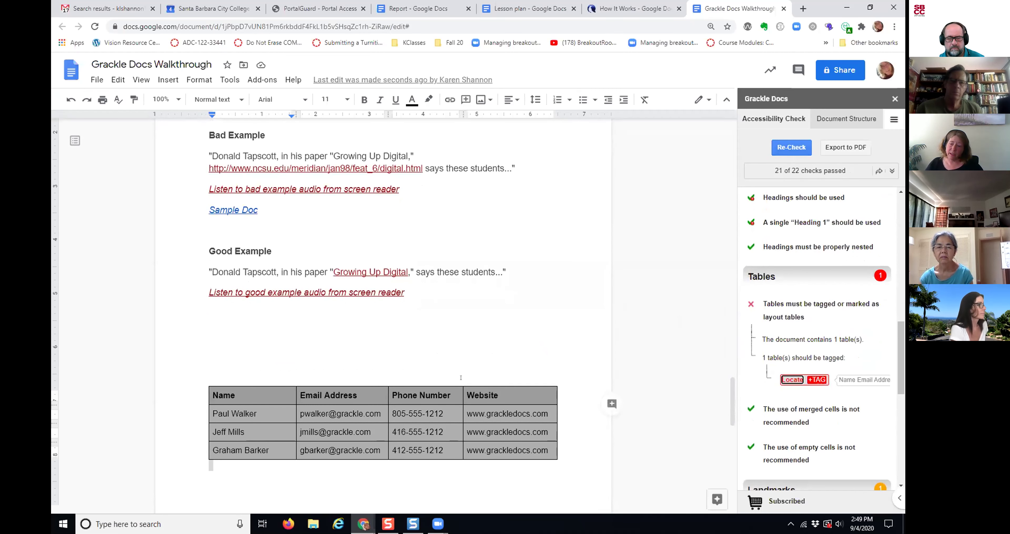
# Tag the contact table with its first row and first column marked as headers
pyautogui.click(818, 381)
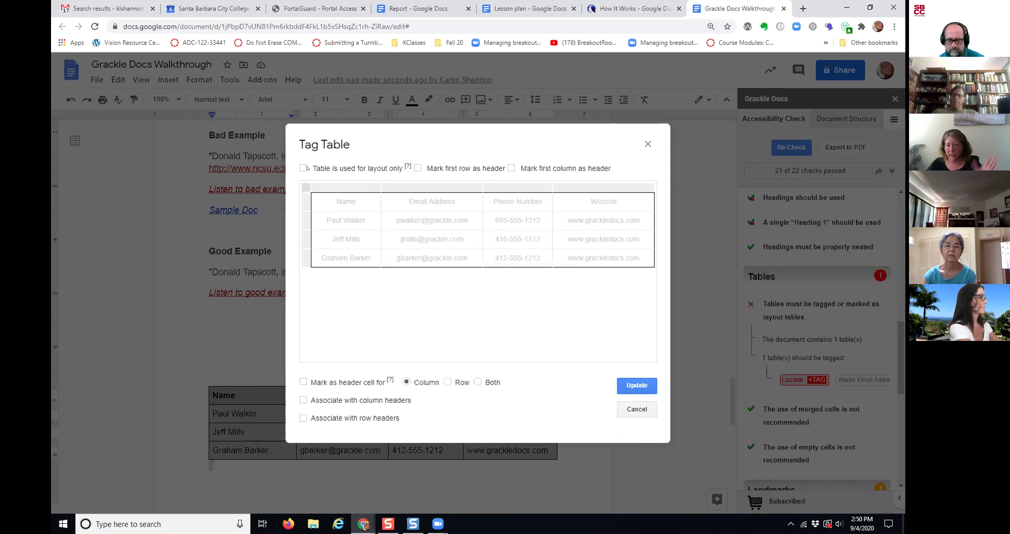
pyautogui.press('ctrl')
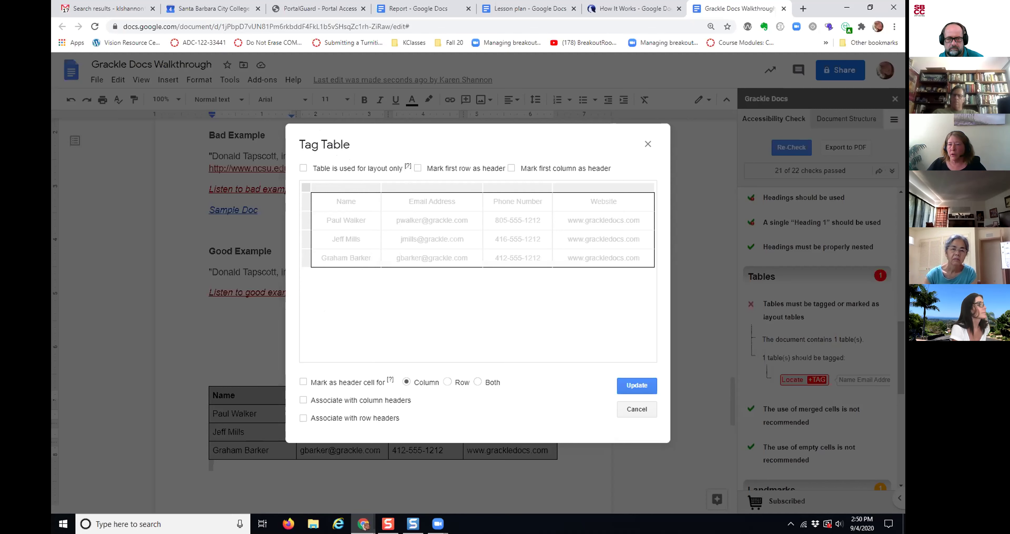
pyautogui.press('ctrl')
pyautogui.click(418, 168)
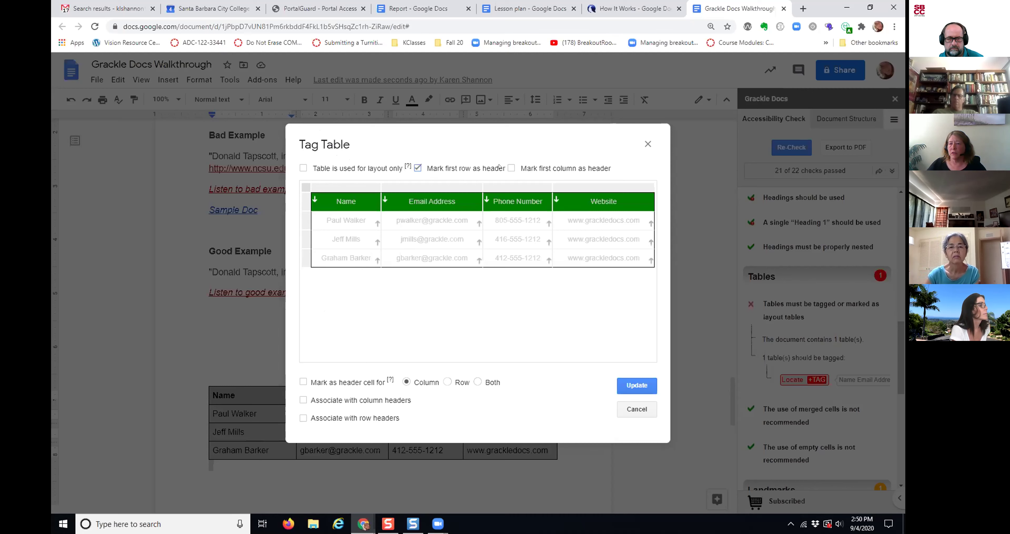
pyautogui.click(582, 172)
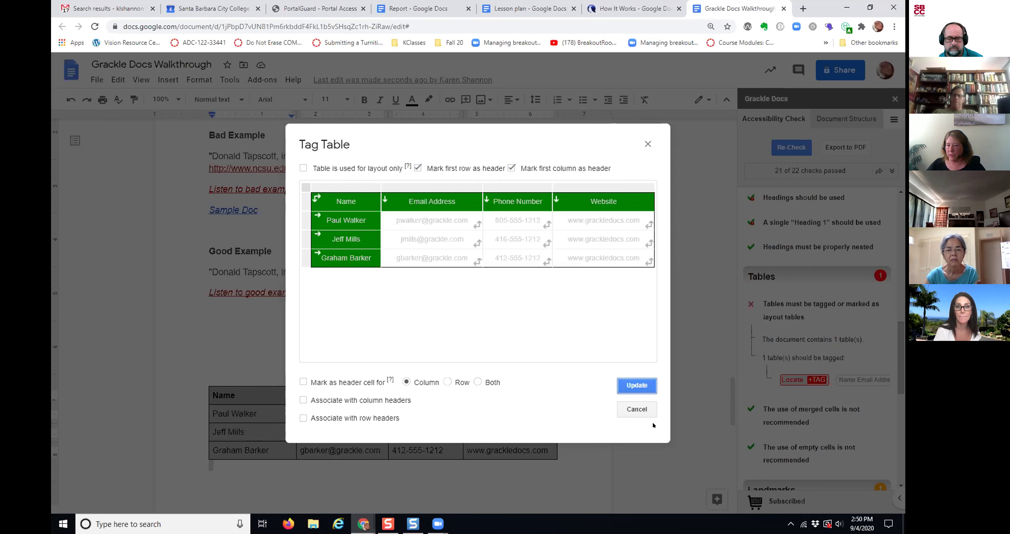
# Review the results from the document title check through the Contents category and run the accessibility check again
pyautogui.scroll(-10, 634, 435)
pyautogui.scroll(7, 808, 380)
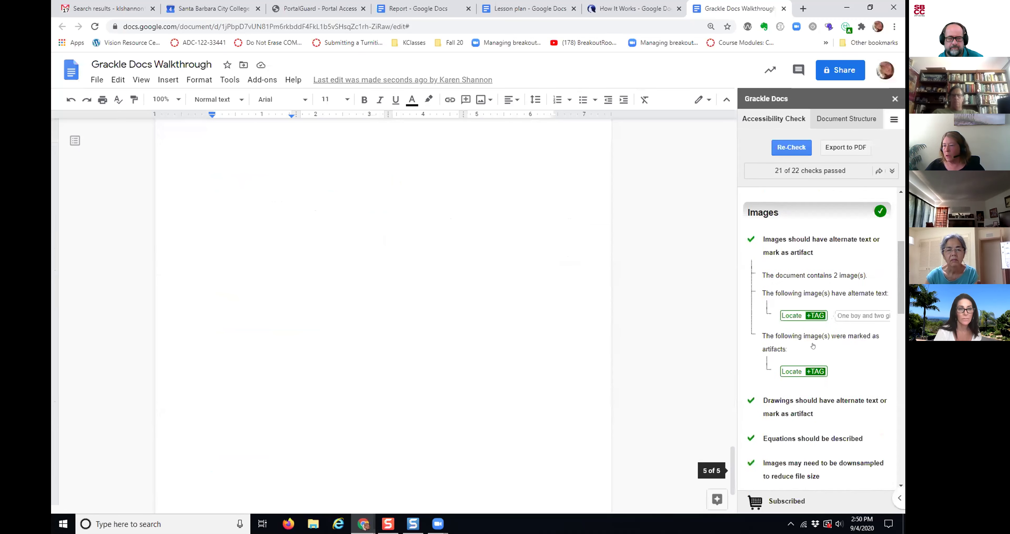
pyautogui.scroll(4, 814, 346)
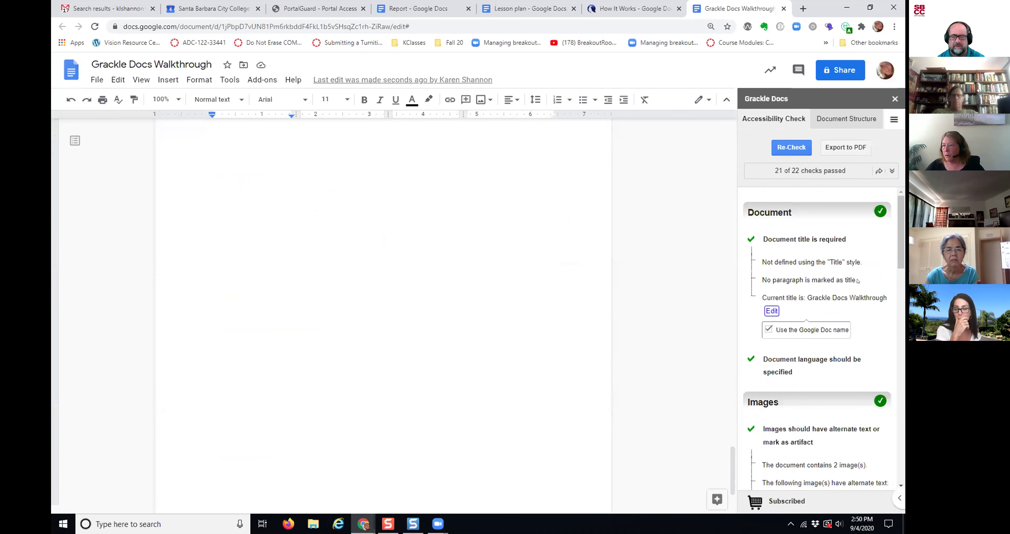
pyautogui.scroll(-18, 857, 280)
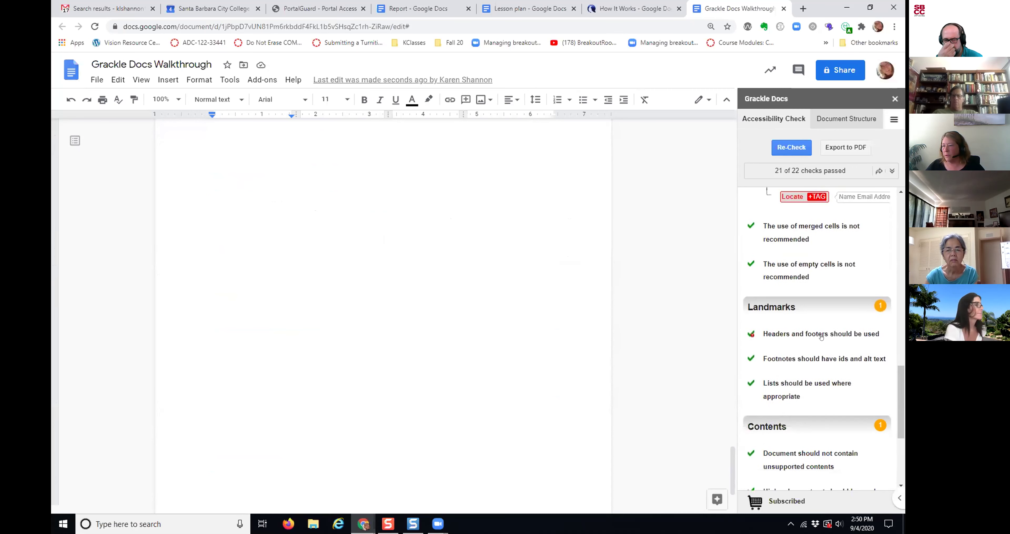
pyautogui.scroll(-5, 821, 337)
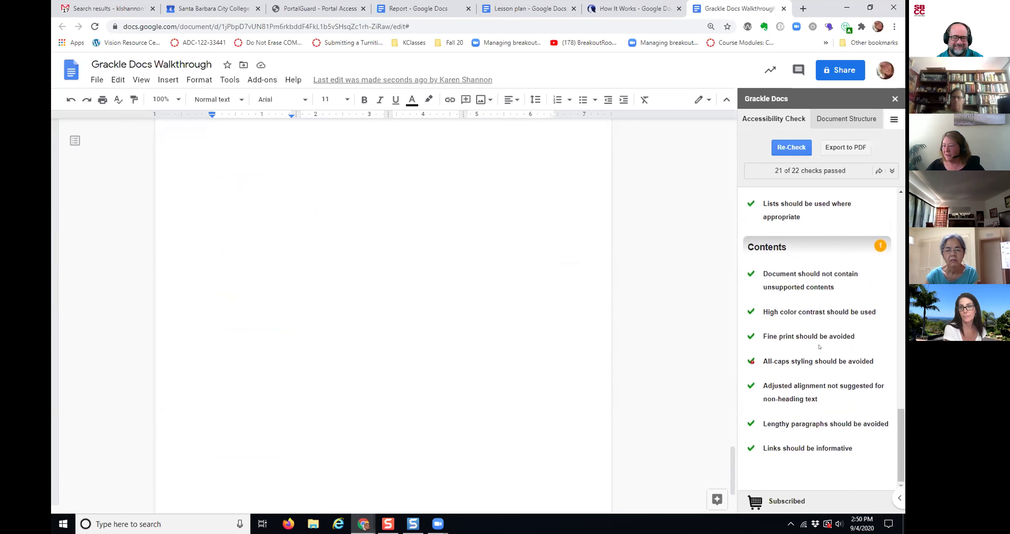
pyautogui.scroll(20, 819, 347)
pyautogui.click(786, 148)
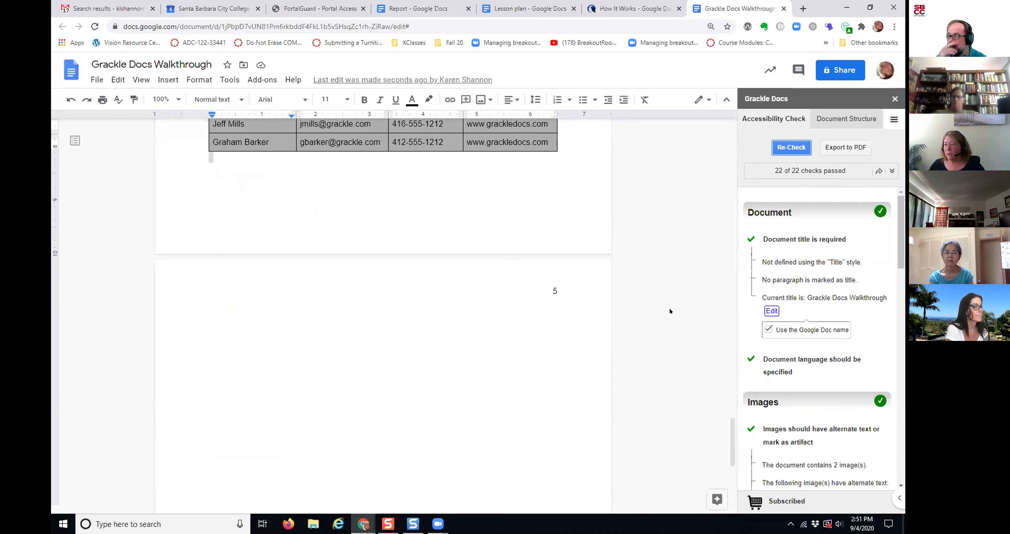
# Go back to the beginning of the walkthrough document and view its resources, install and launch instructions
pyautogui.scroll(15, 670, 309)
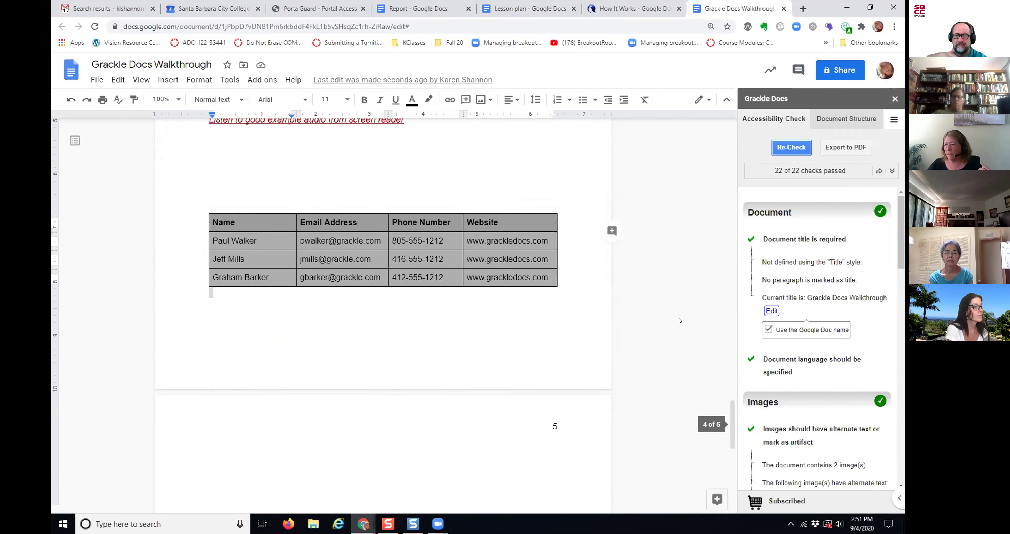
pyautogui.scroll(20, 680, 321)
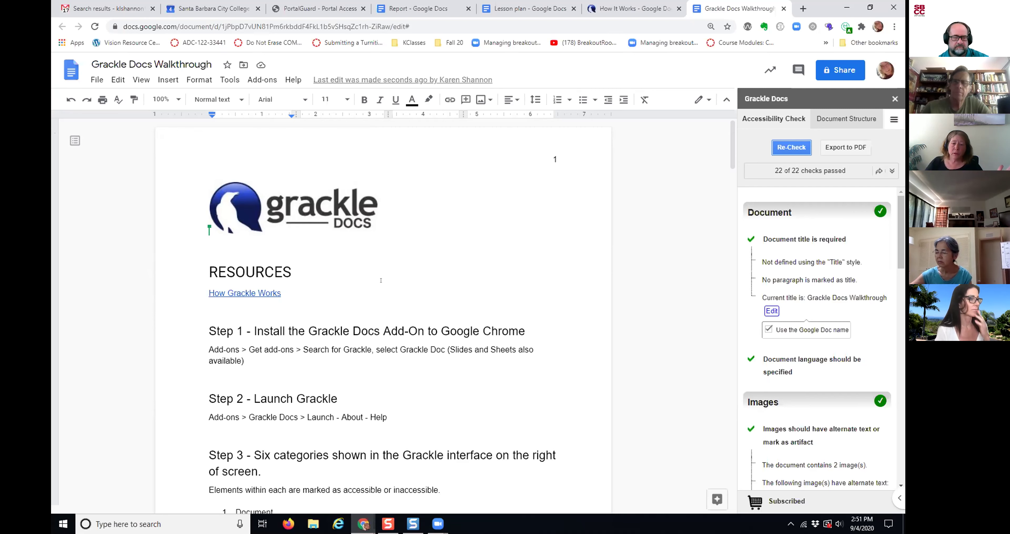
pyautogui.scroll(-3, 366, 248)
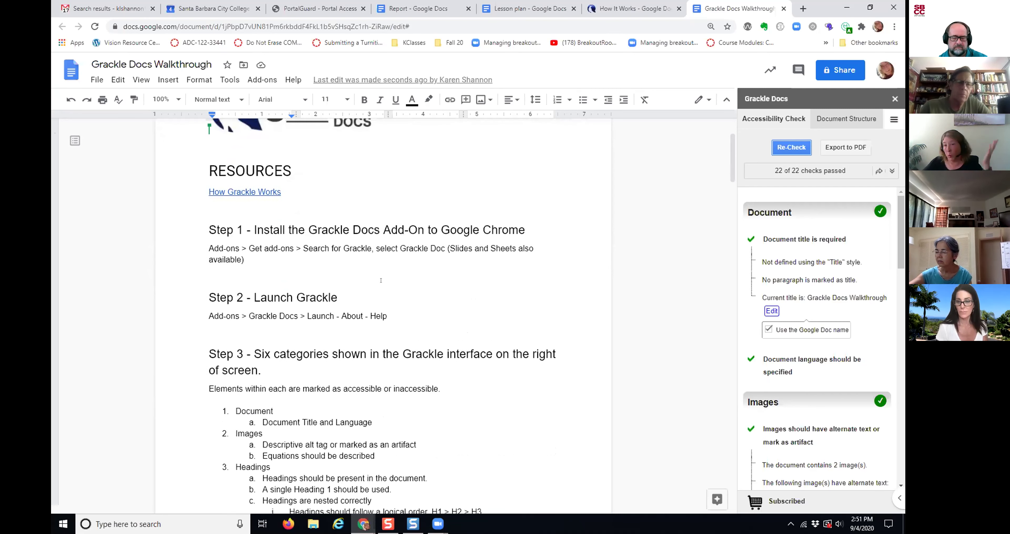
pyautogui.click(656, 168)
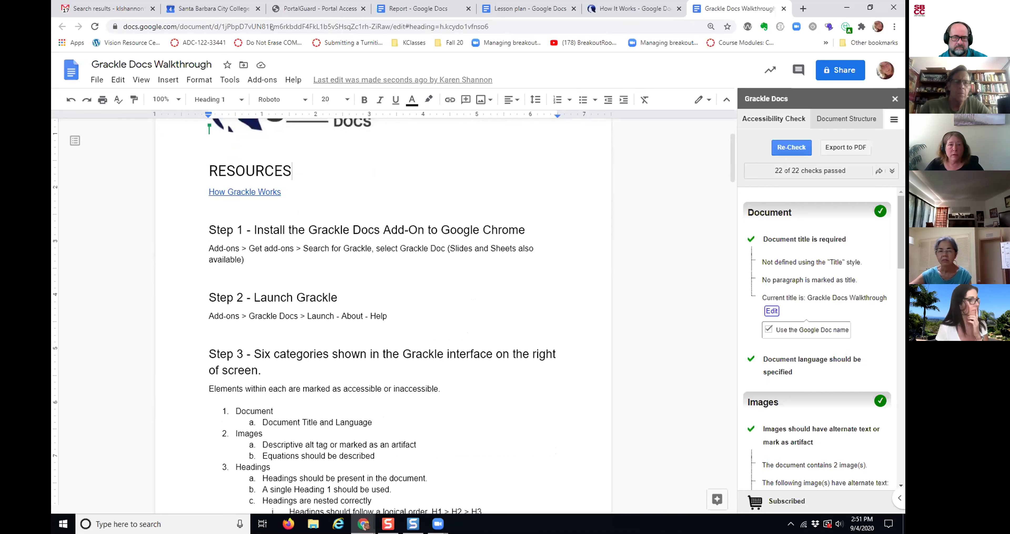
# Switch from Google Drive to Google Docs and create a Class notes document from the Luxe template in the template gallery
pyautogui.click(416, 8)
pyautogui.click(322, 5)
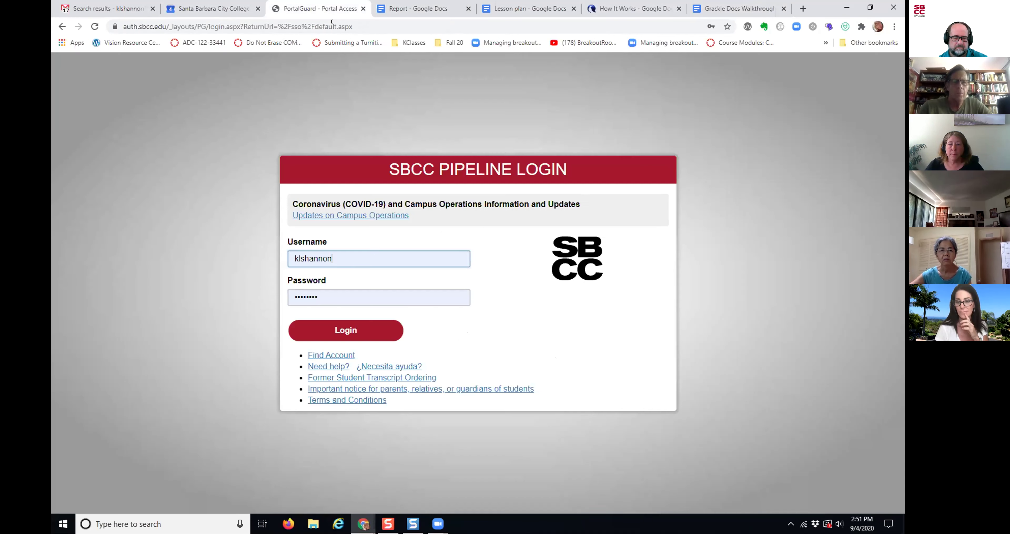
pyautogui.click(427, 10)
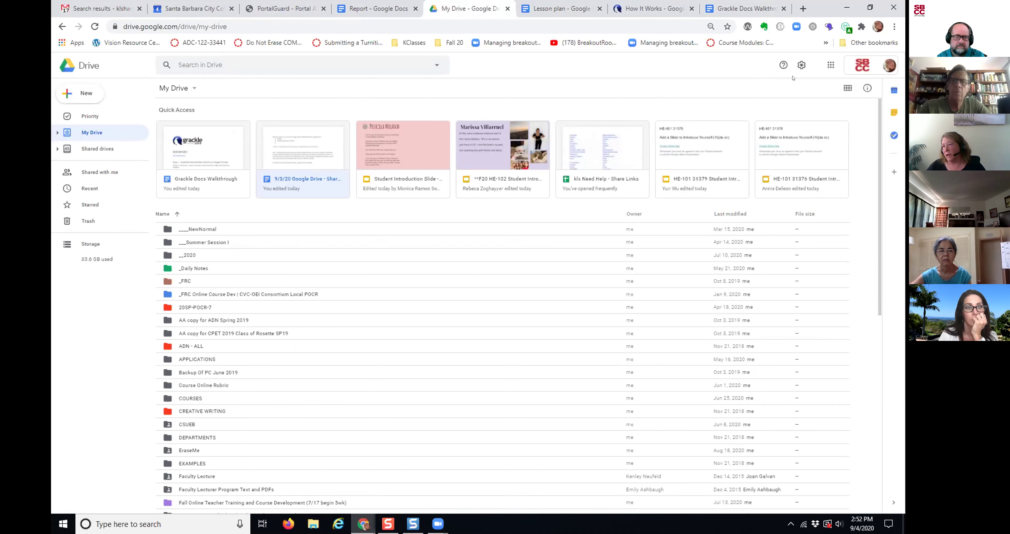
pyautogui.click(830, 65)
pyautogui.click(837, 140)
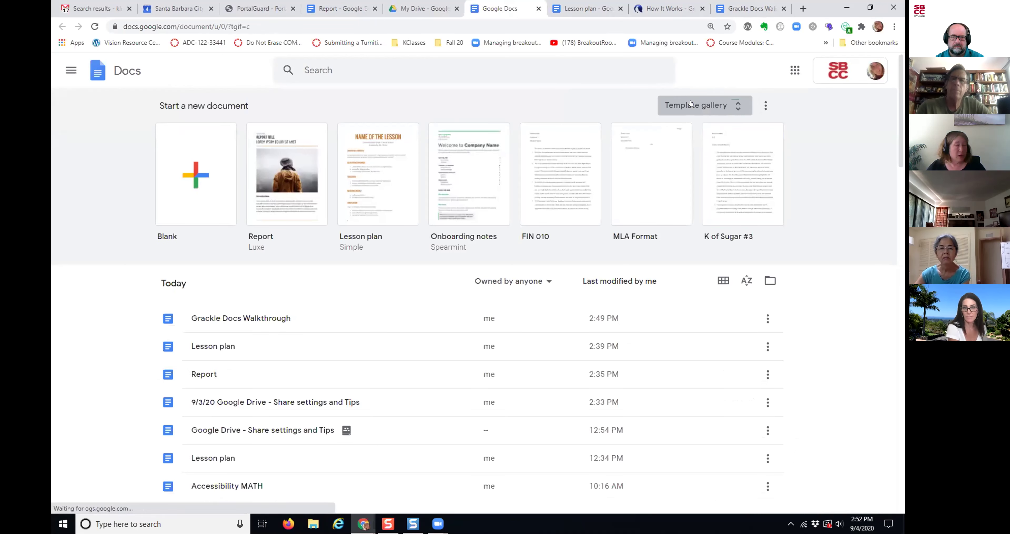
pyautogui.click(691, 104)
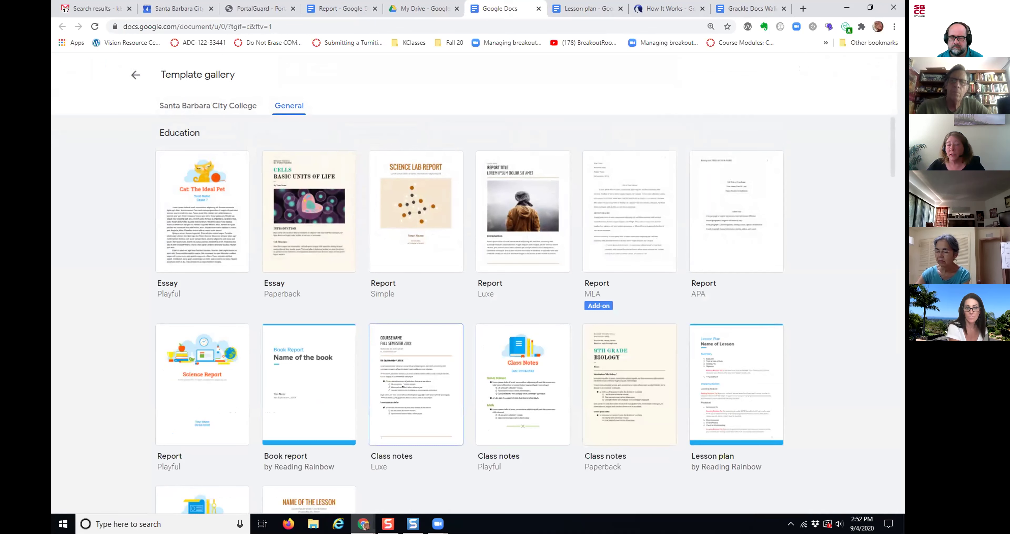
pyautogui.click(468, 404)
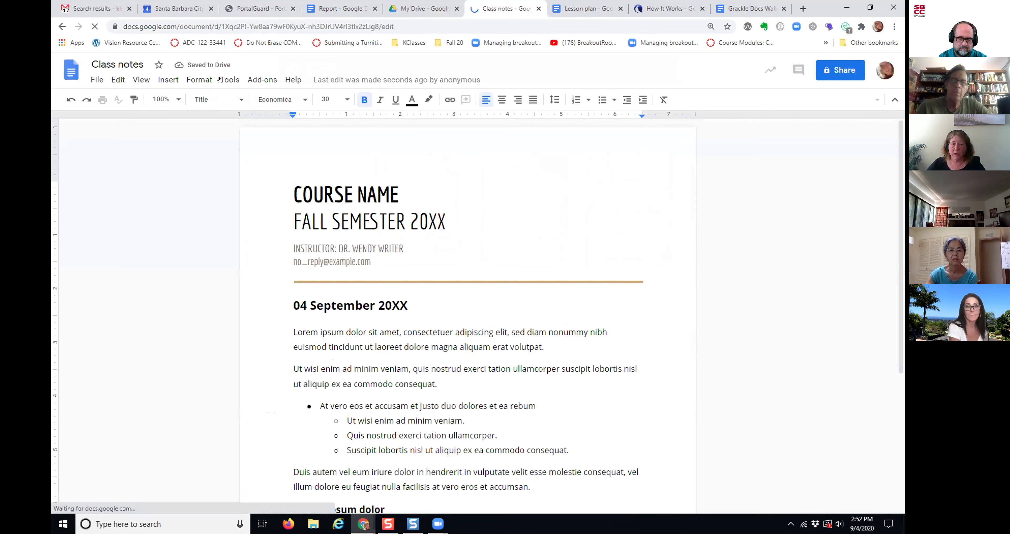
# Launch Grackle Docs on the Class notes document to run its accessibility check and look over the page
pyautogui.click(262, 80)
pyautogui.moveTo(371, 193)
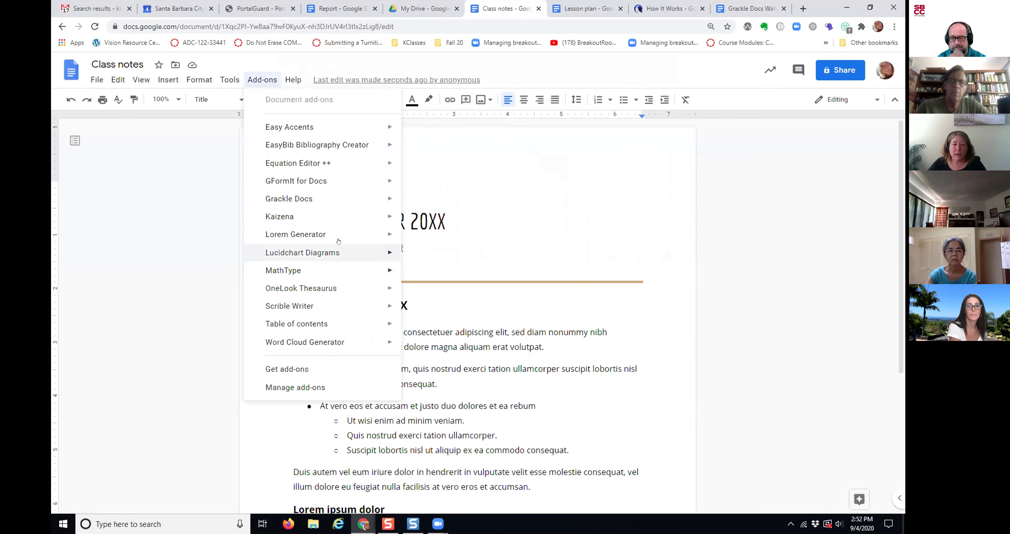
pyautogui.moveTo(305, 200)
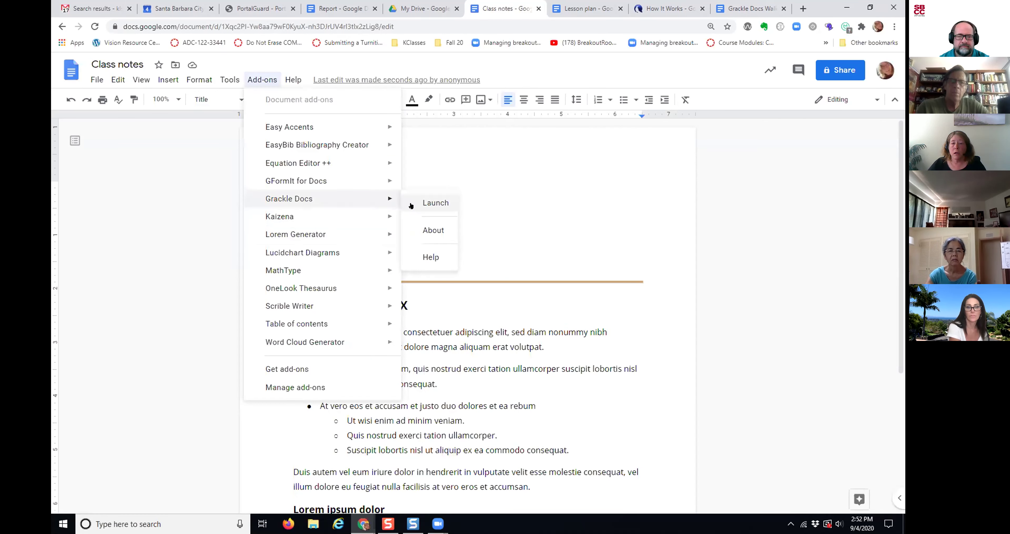
pyautogui.click(428, 203)
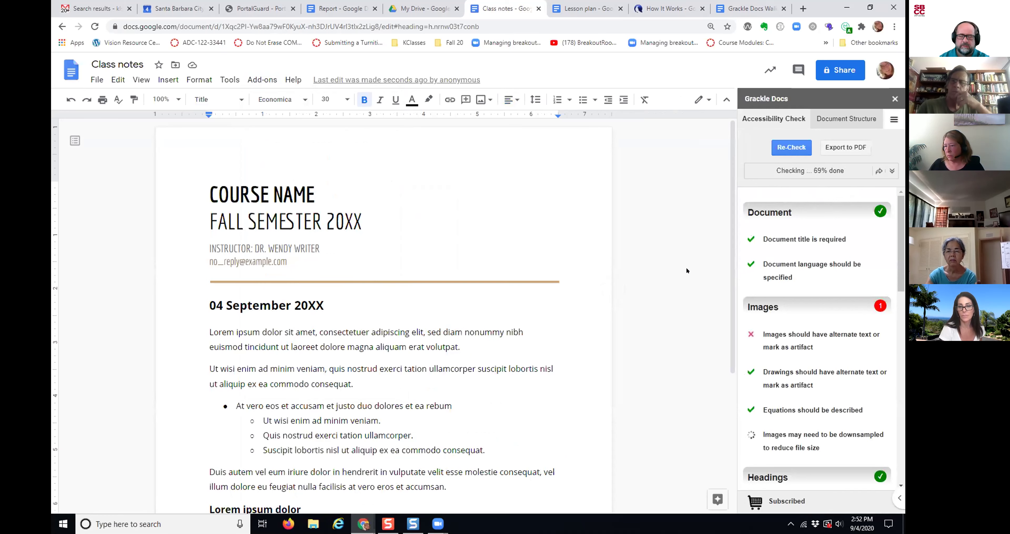
pyautogui.scroll(-3, 720, 297)
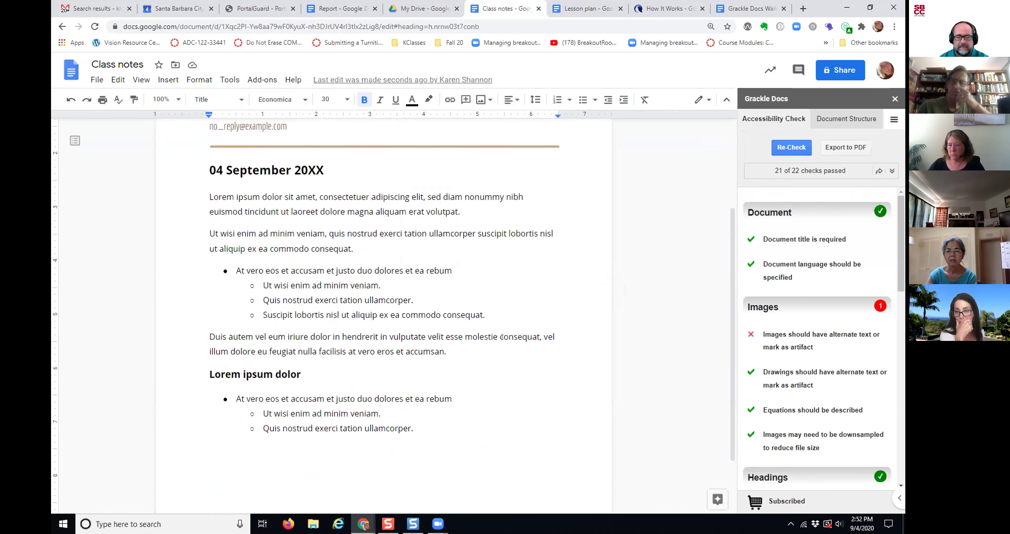
pyautogui.scroll(3, 502, 337)
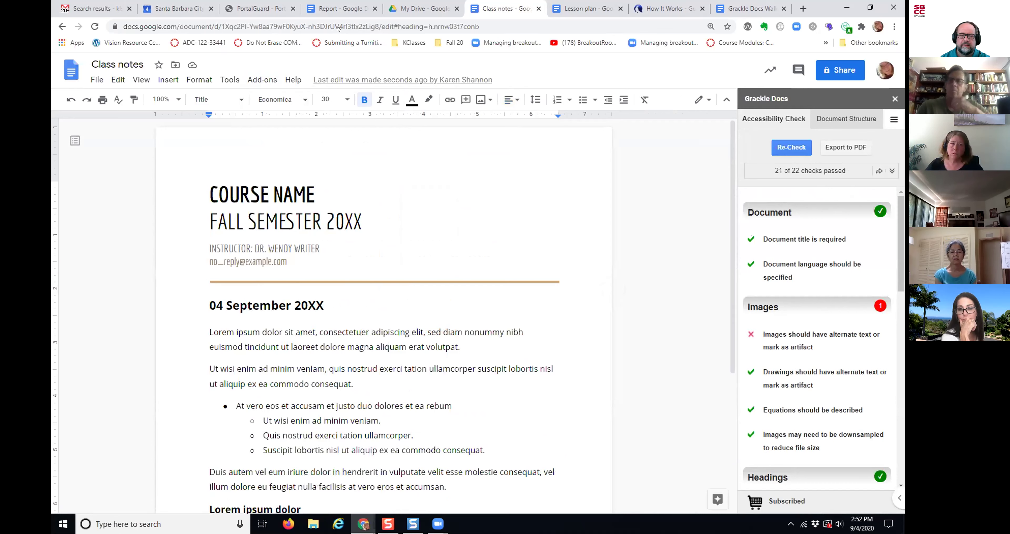
pyautogui.click(98, 9)
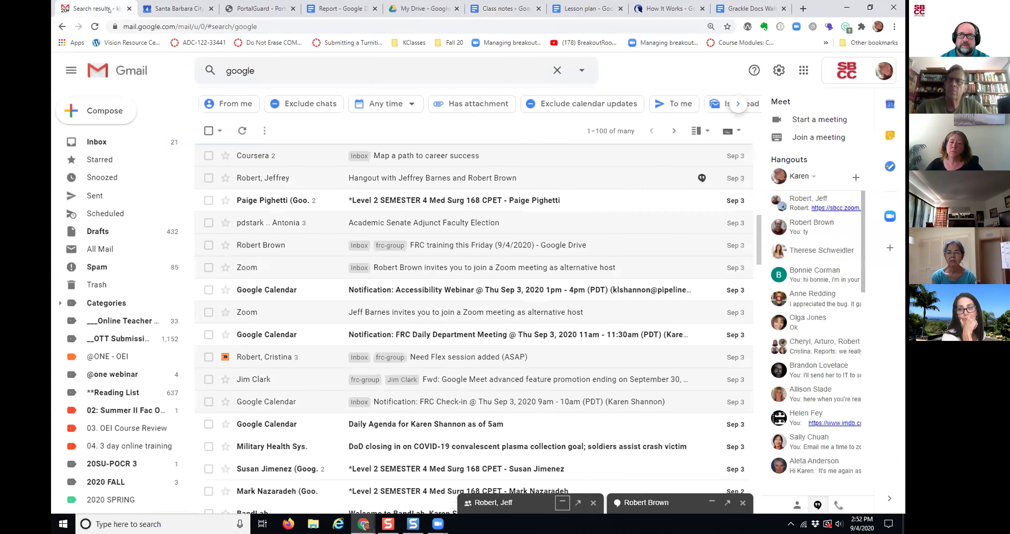
pyautogui.click(173, 9)
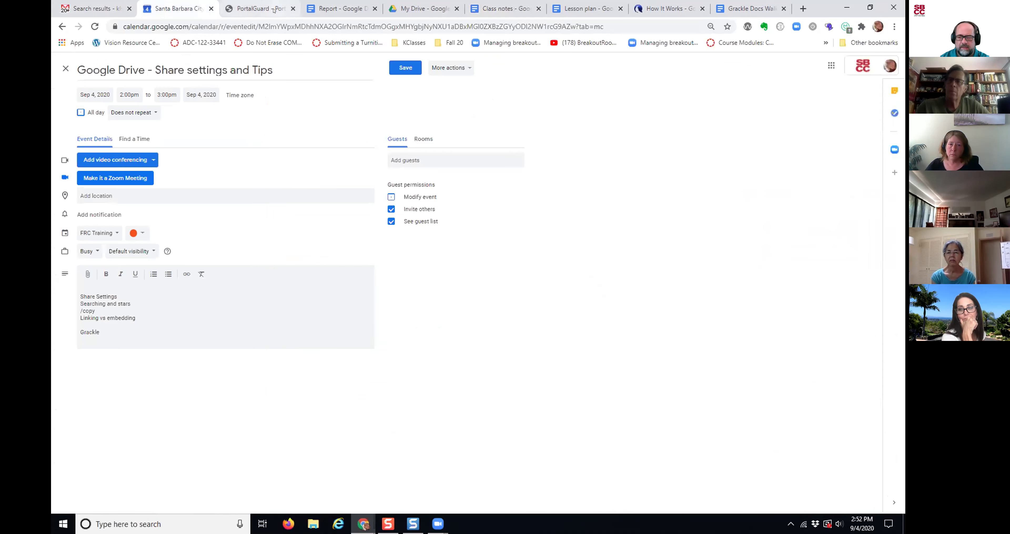
pyautogui.click(259, 8)
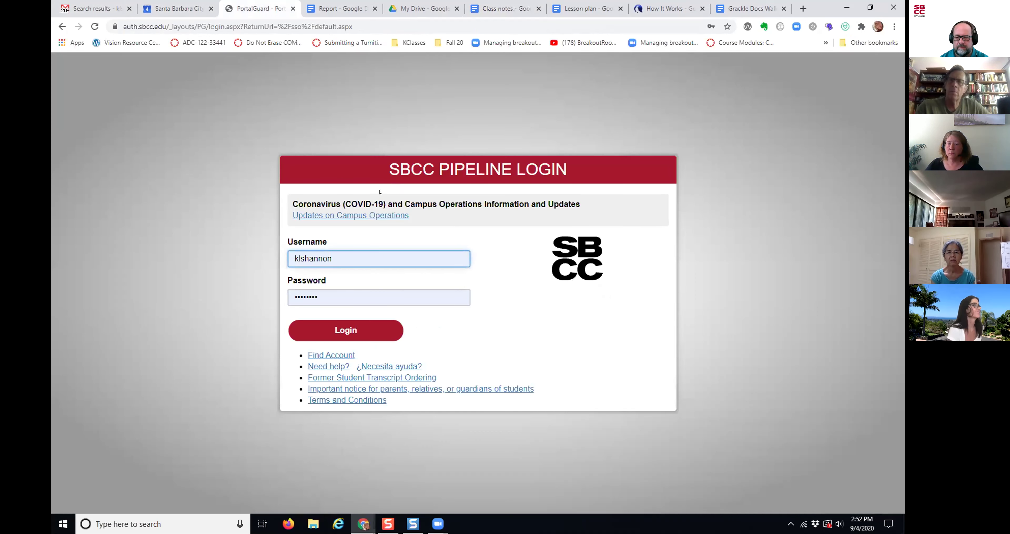
# Switch to the Grackle Docs Walkthrough document and review its opening resources, steps and category list
pyautogui.click(760, 10)
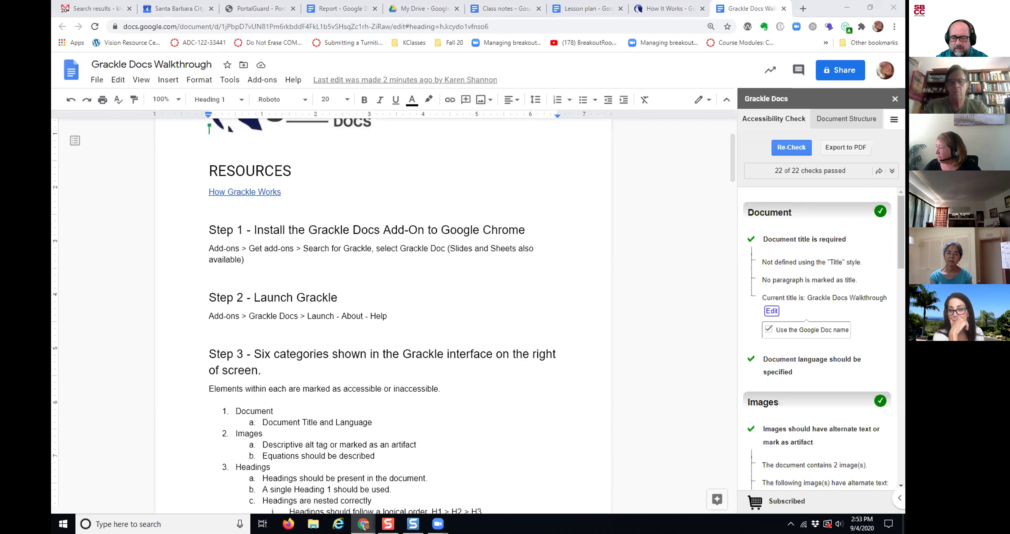
pyautogui.scroll(-1, 536, 401)
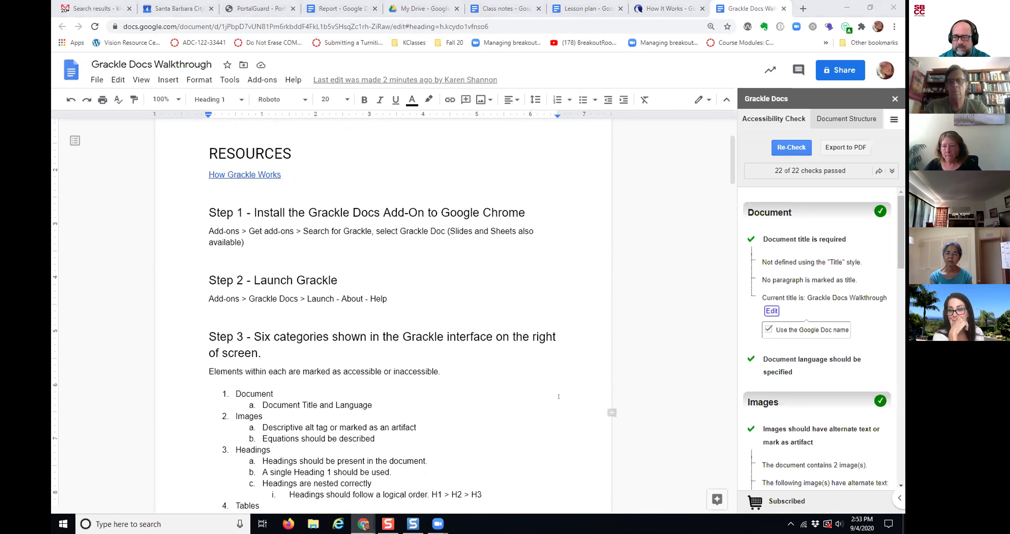
pyautogui.scroll(3, 560, 397)
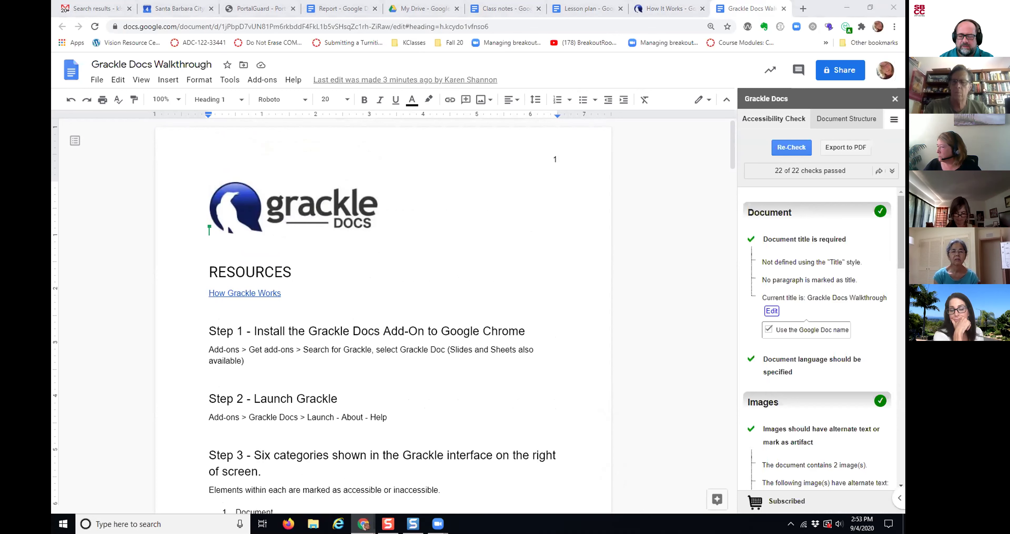
# View Grackle's PDF export options and the walkthrough document's own file commands, including Download, without exporting anything
pyautogui.click(844, 149)
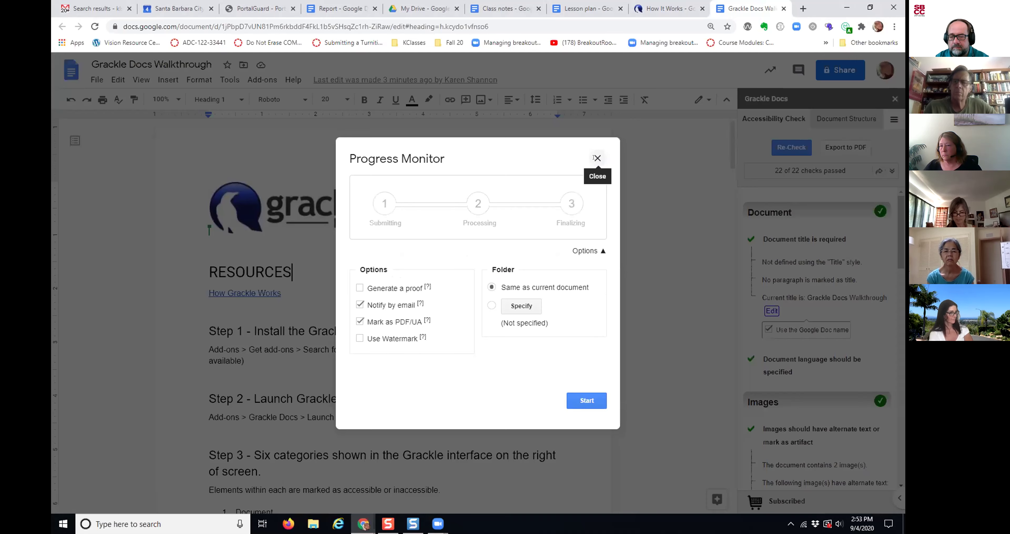
pyautogui.click(595, 159)
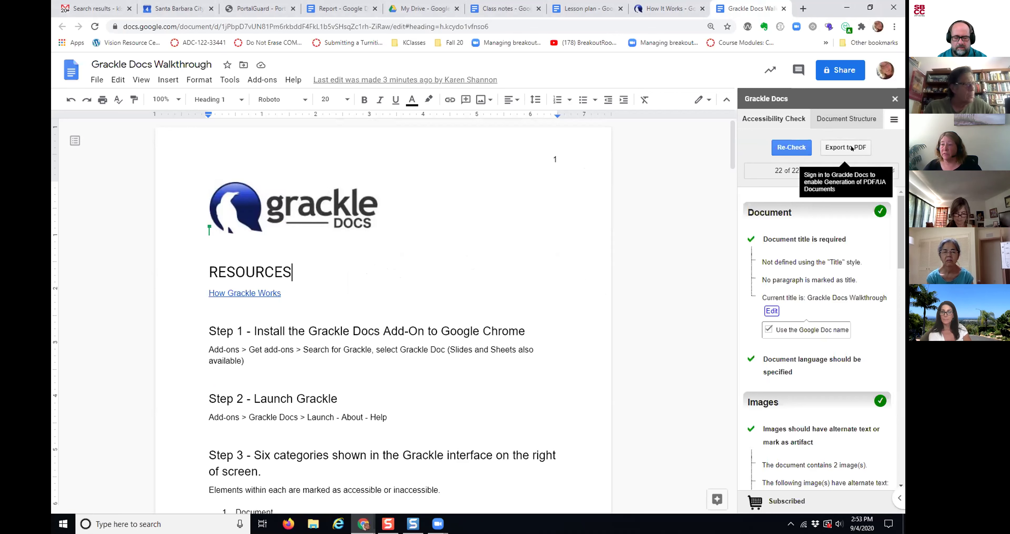
pyautogui.click(90, 80)
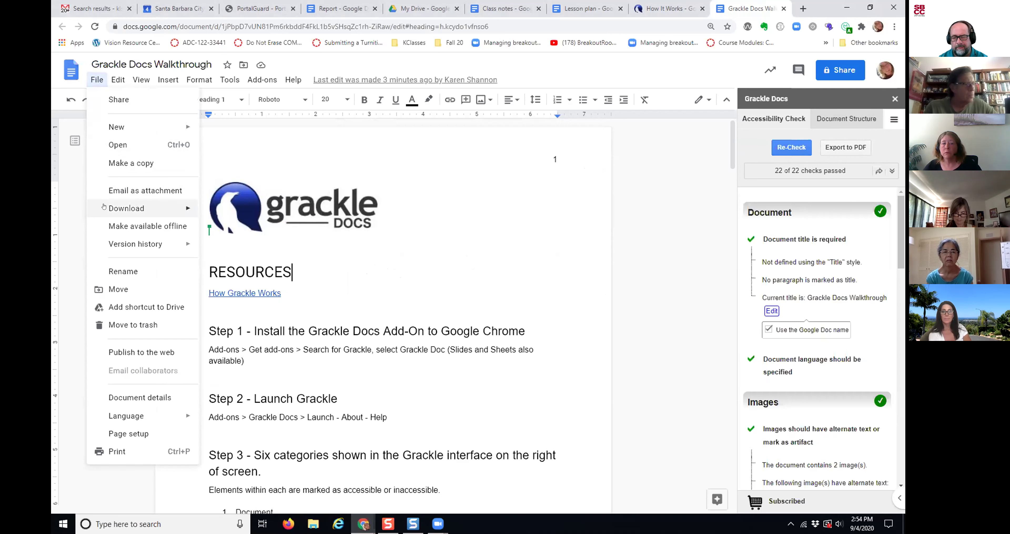
pyautogui.moveTo(151, 201)
pyautogui.click(488, 208)
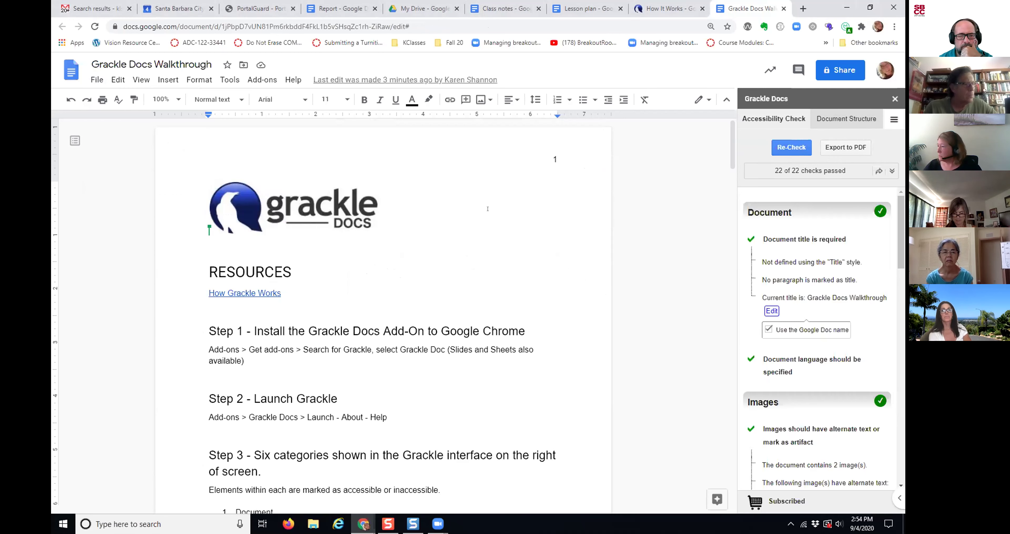